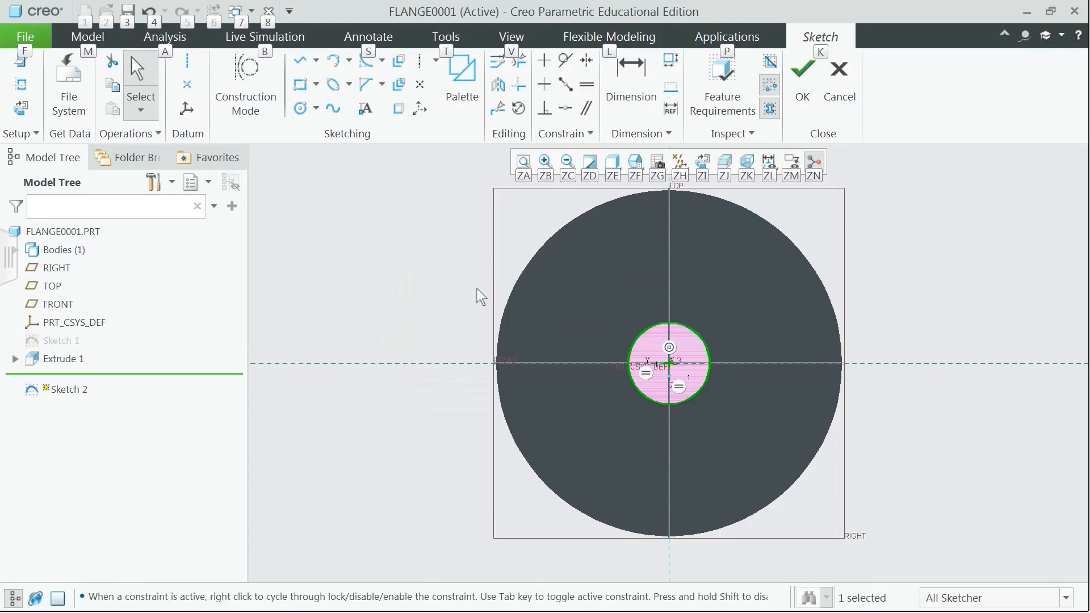
Sketch a circle about 110 mm in diameter around the bore, centred on the sketch origin
click(316, 110)
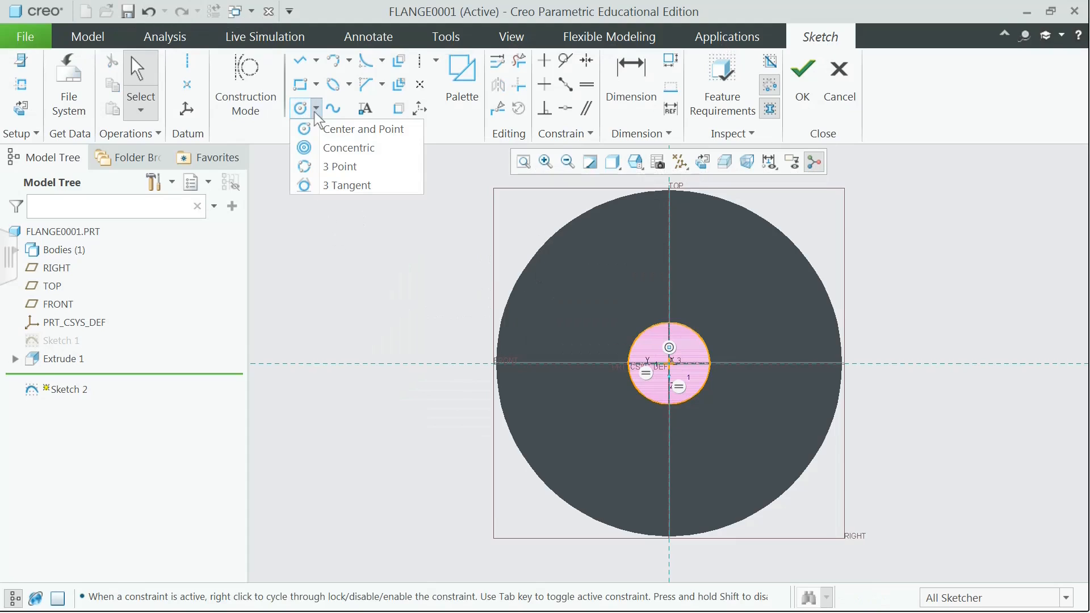
click(347, 130)
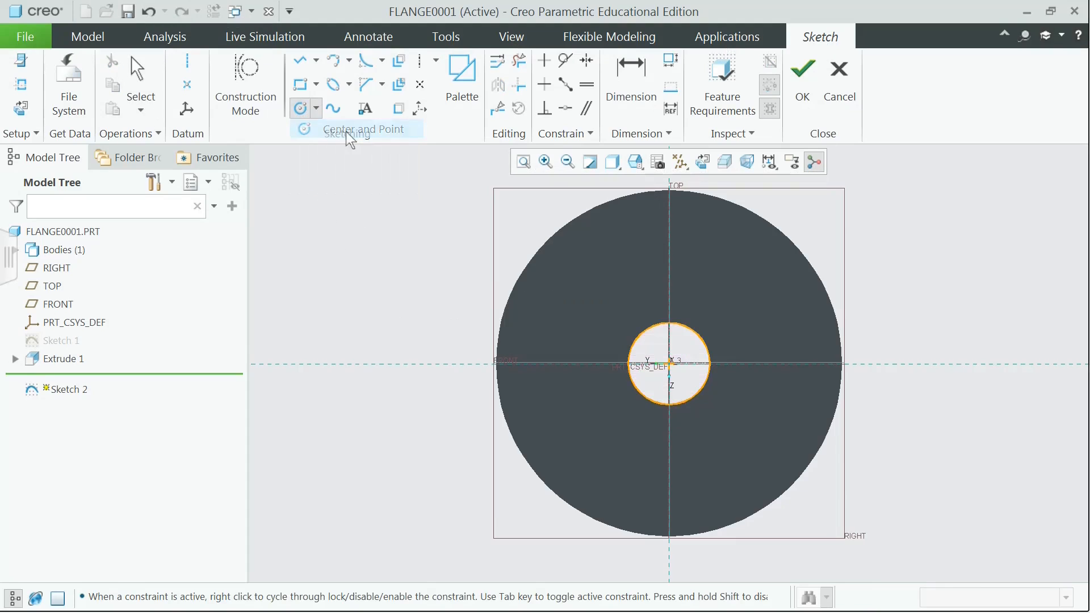
click(668, 363)
click(693, 452)
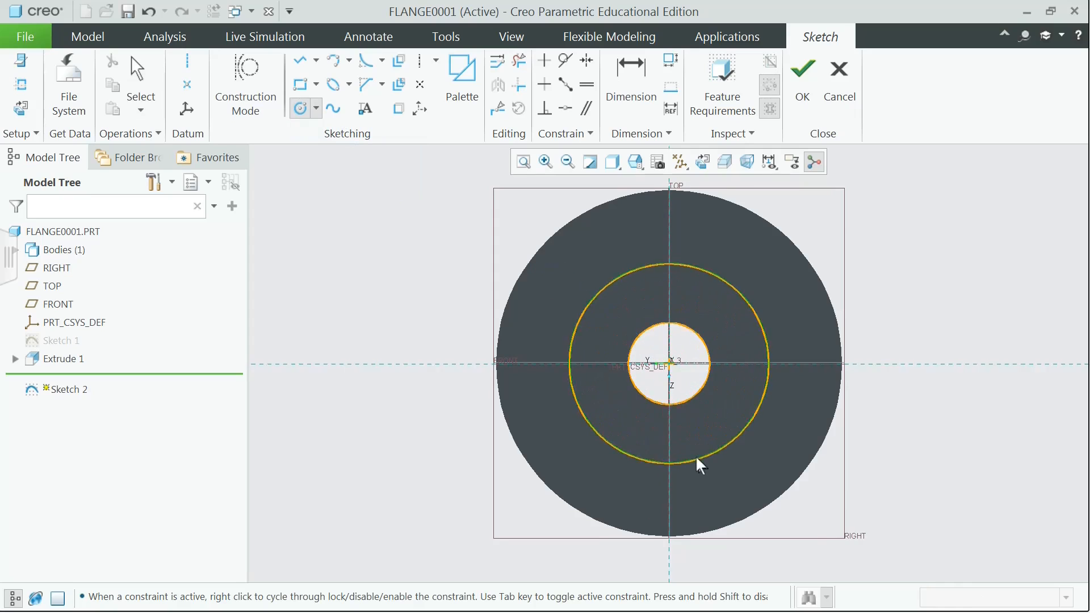
middle_click(801, 528)
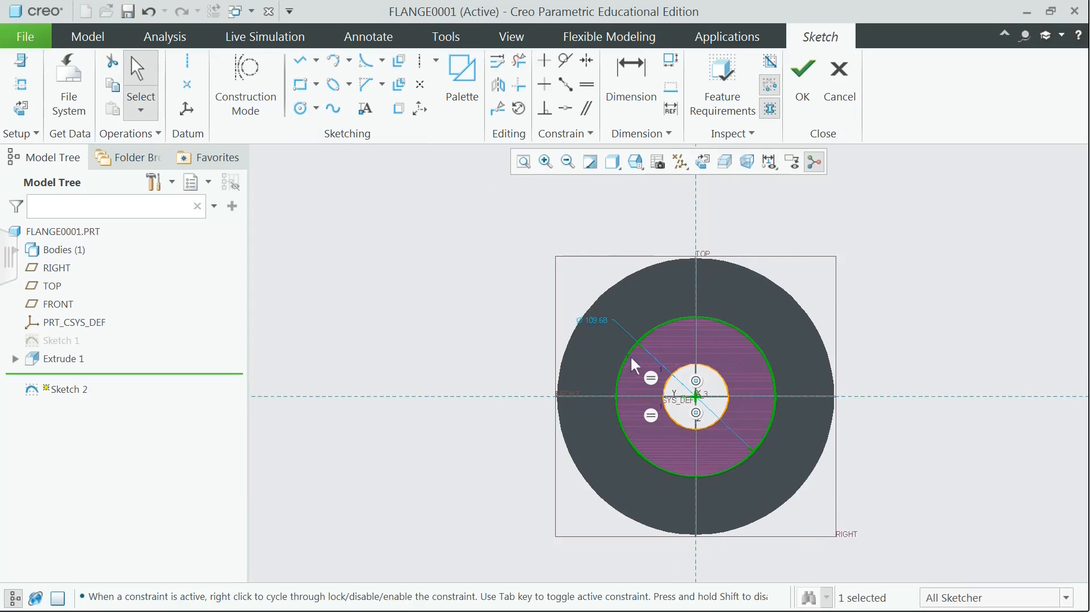
Set the outer circle's diameter to 90 mm and finish the hub sketch
double_click(597, 318)
text(90)
key(Return)
middle_drag(893, 335, 860, 339)
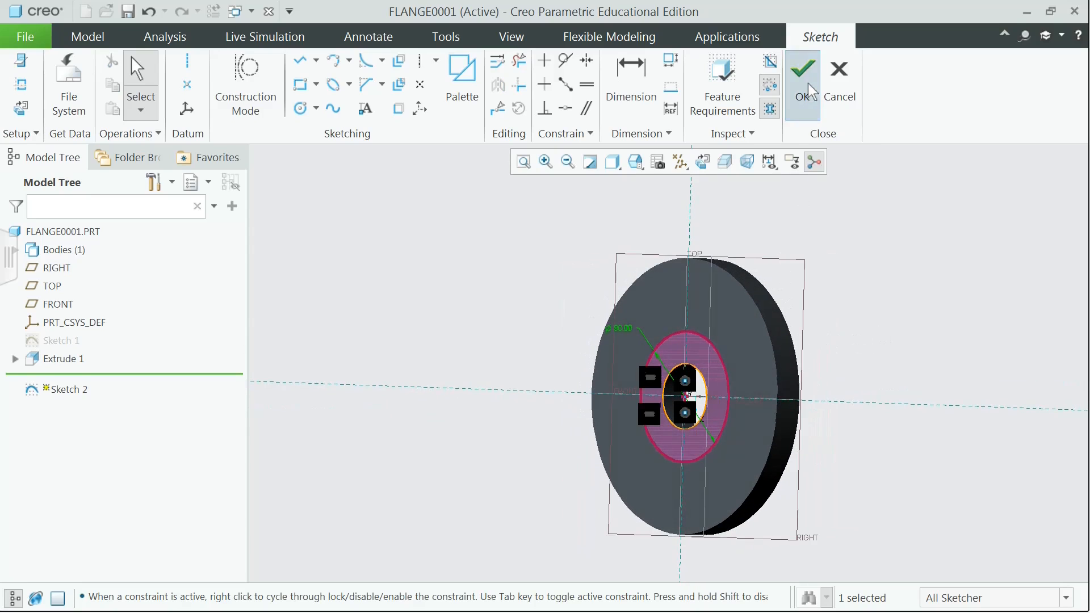
click(802, 73)
Extrude the hub sketch as a solid with a depth of 75-20 mm, per the reference drawing
click(417, 84)
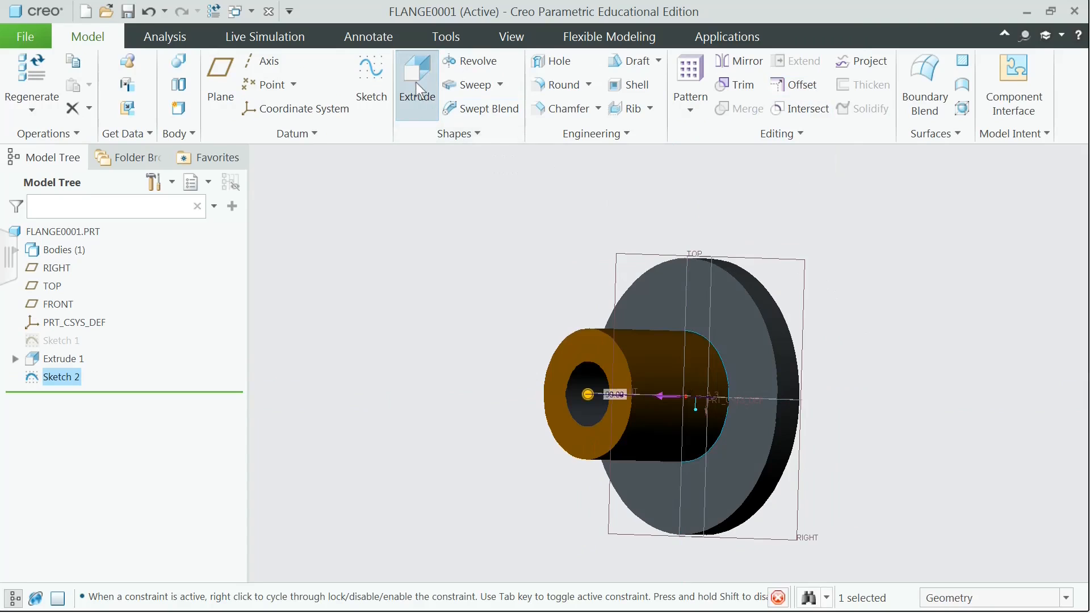
key(alt+Tab)
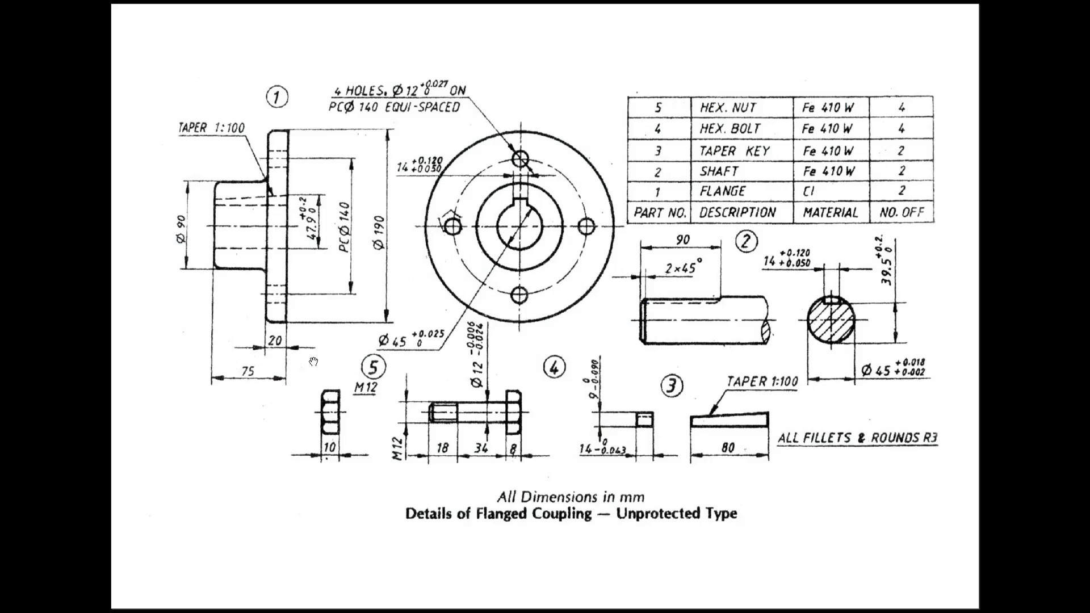
key(alt+Tab)
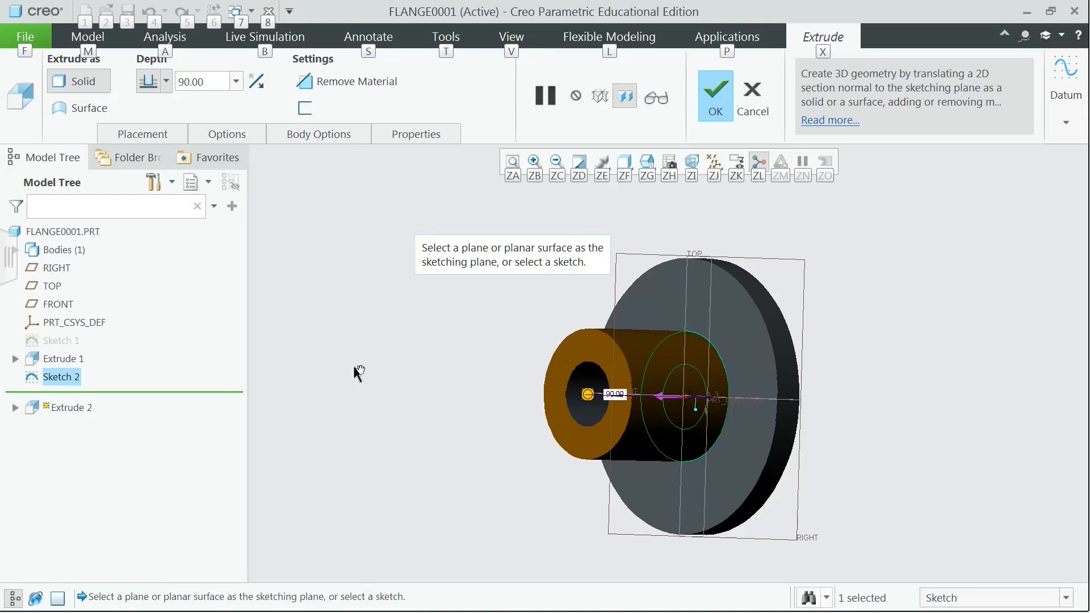
click(198, 80)
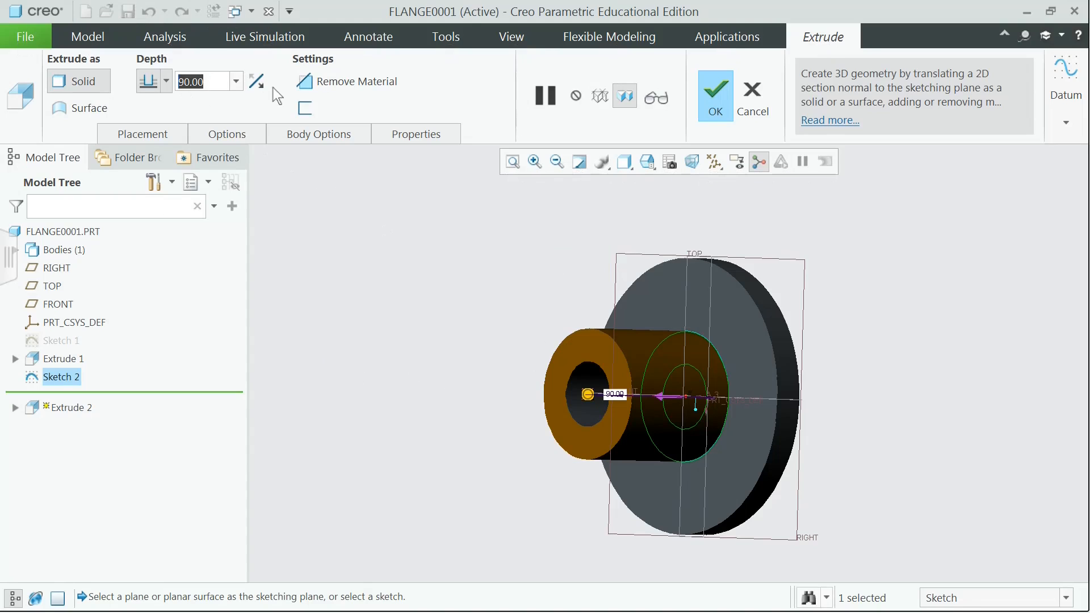
text(75-)
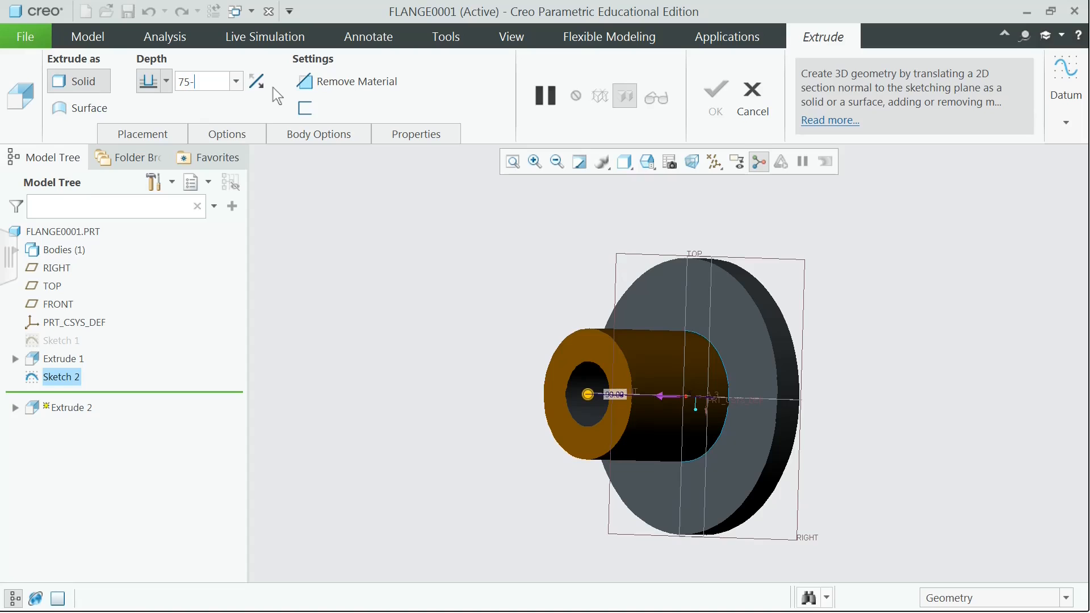
text(20)
key(Return)
click(714, 94)
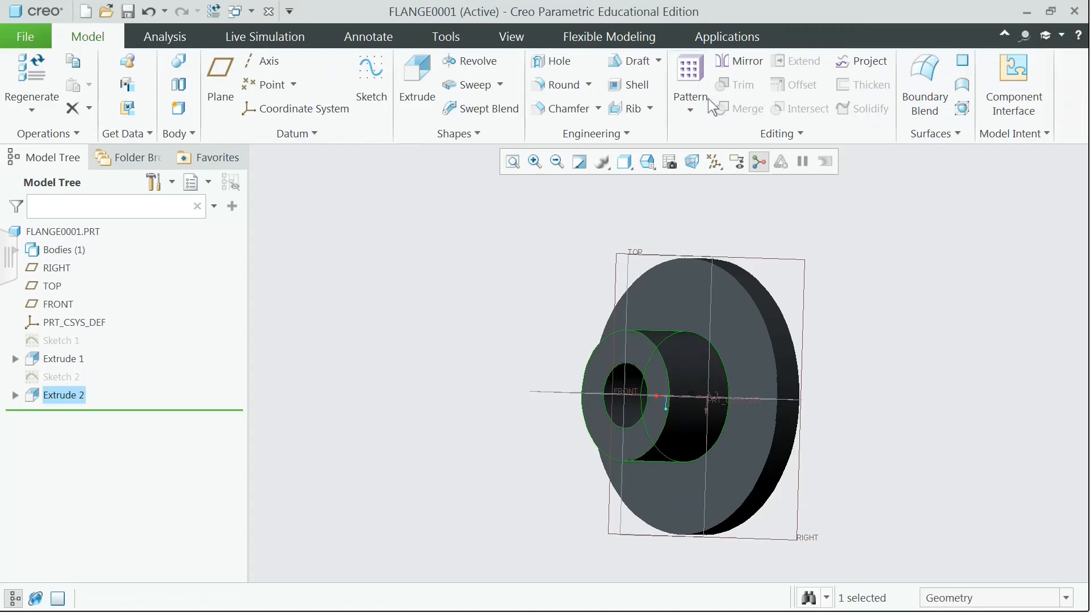
Start a new sketch on the flange's hub-side face with the TOP plane as reference, and orient it to 2D
mouse_move(826, 274)
middle_down()
mouse_move(870, 292)
mouse_move(836, 275)
mouse_move(832, 250)
middle_up()
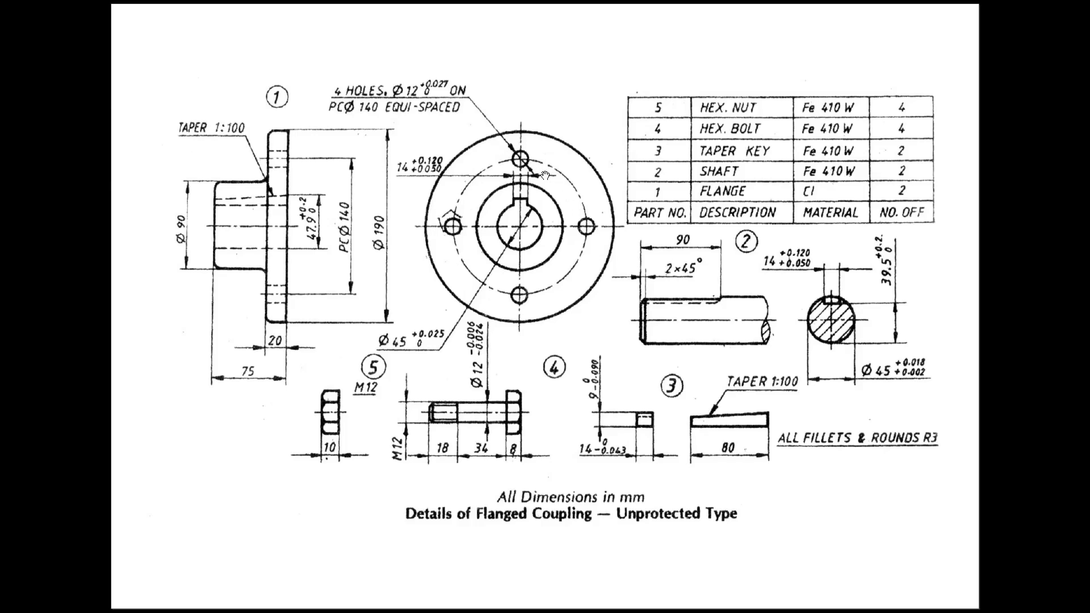
key(alt+Tab)
click(382, 80)
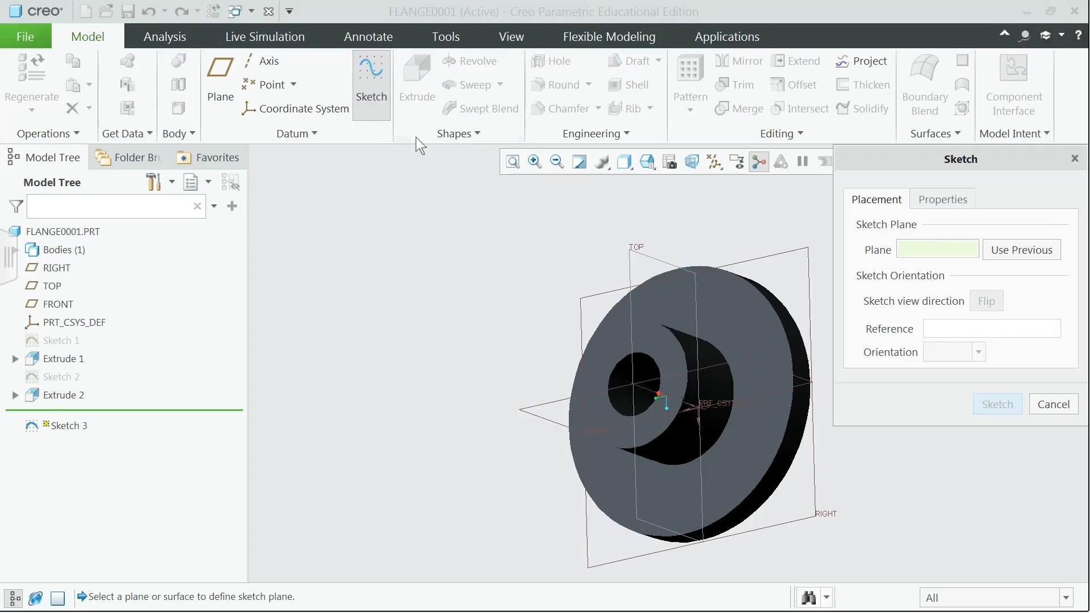
click(760, 343)
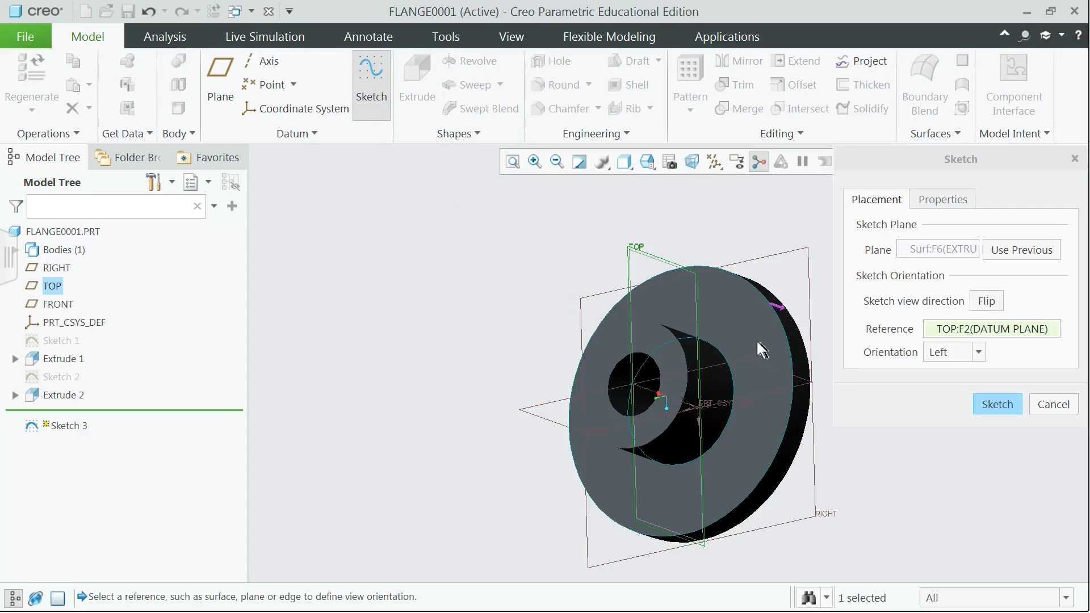
click(994, 405)
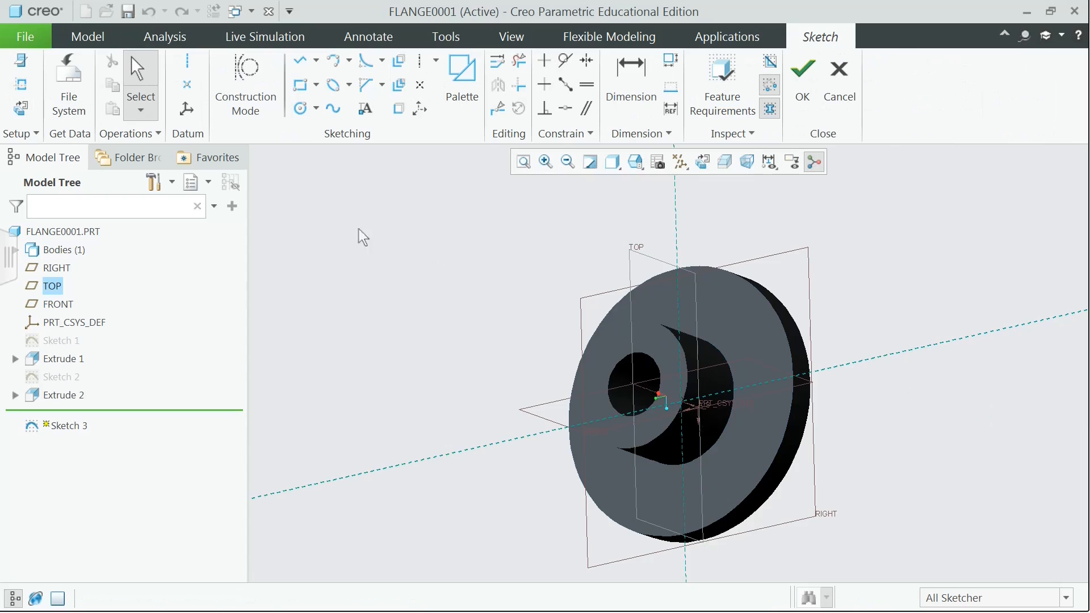
click(21, 109)
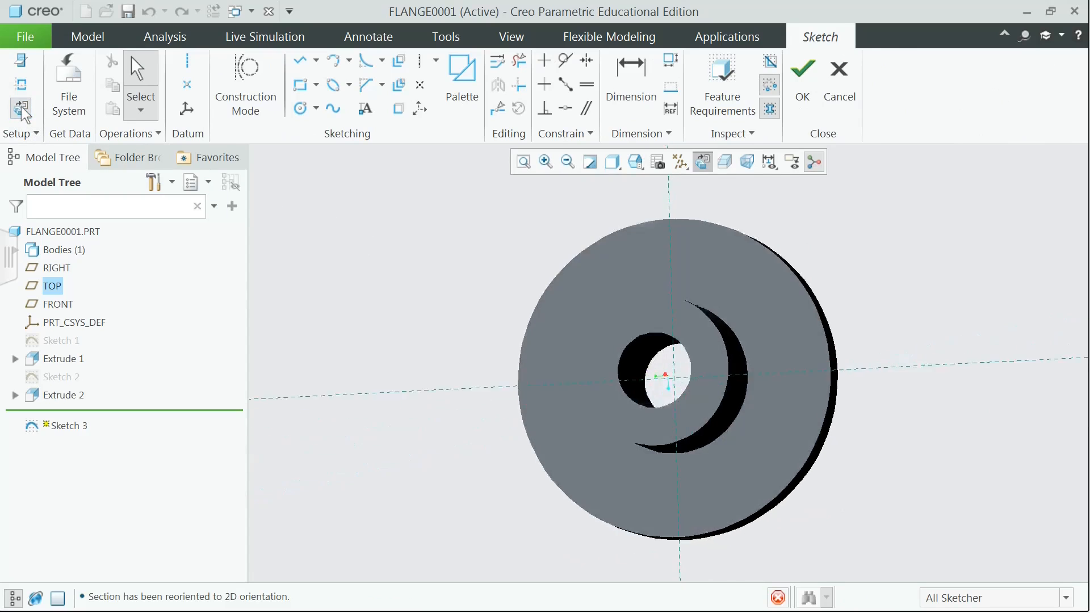
Sketch a construction circle with a radius of about 73 mm centred on the flange axis
click(244, 94)
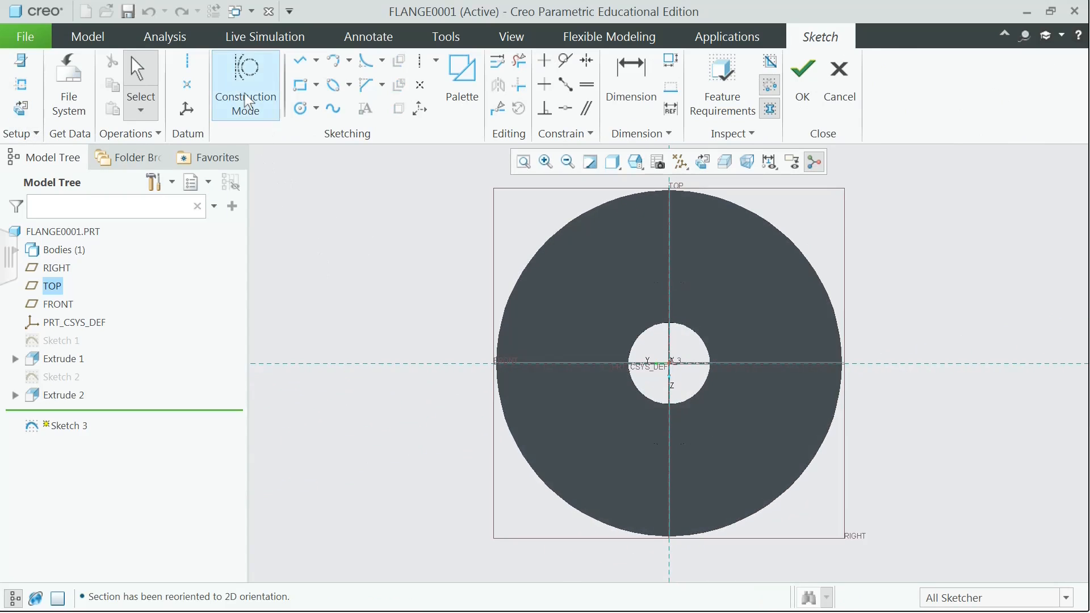
click(316, 108)
click(343, 132)
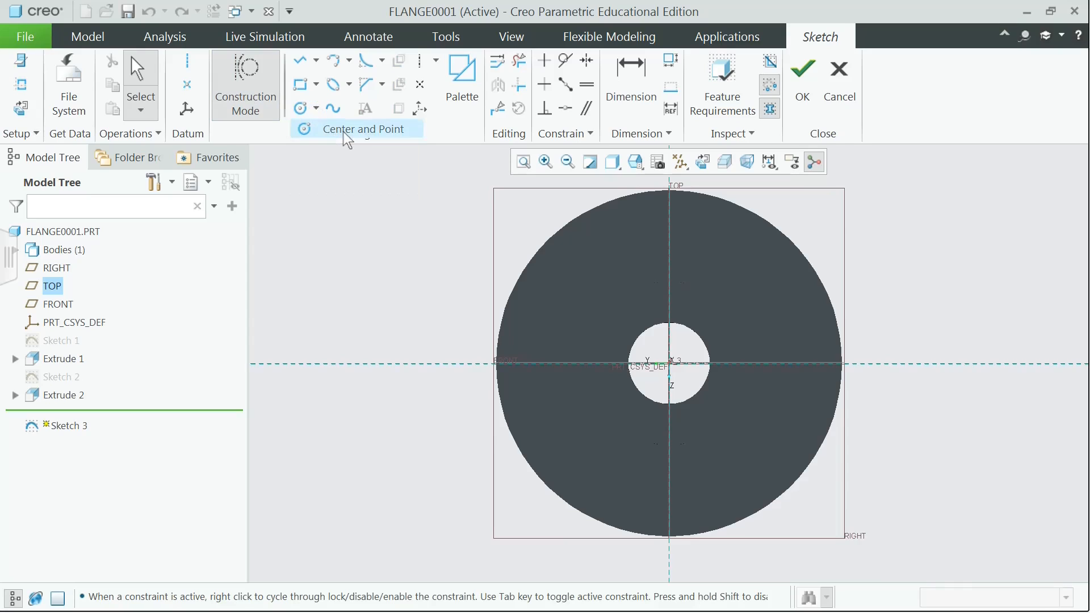
click(669, 363)
click(735, 476)
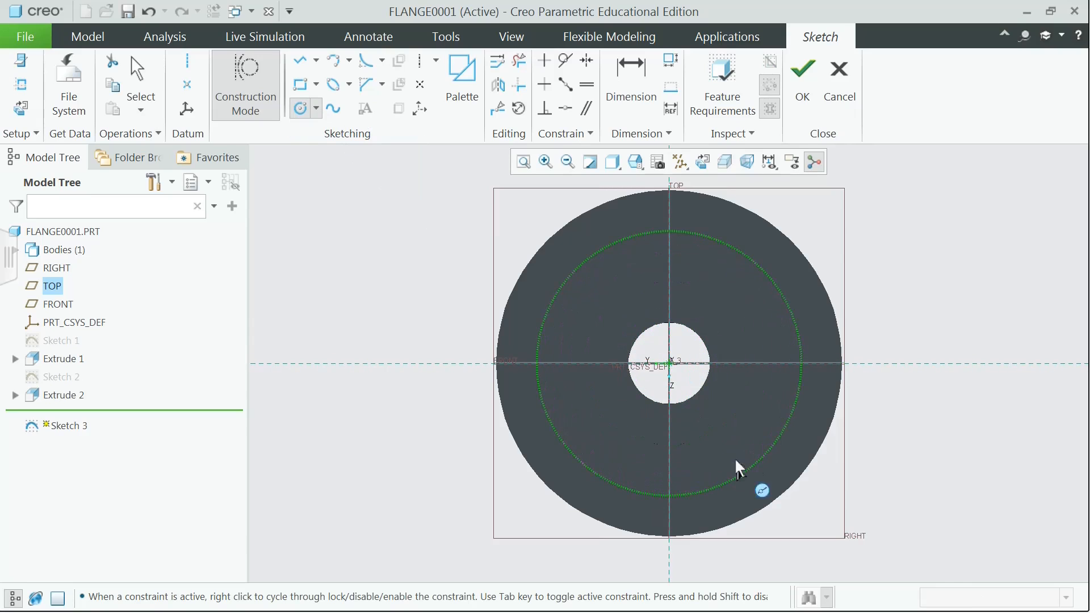
middle_click(910, 464)
Set the construction pitch circle's radius to 70 mm, checking the hole details in the reference drawing
key(alt+Tab)
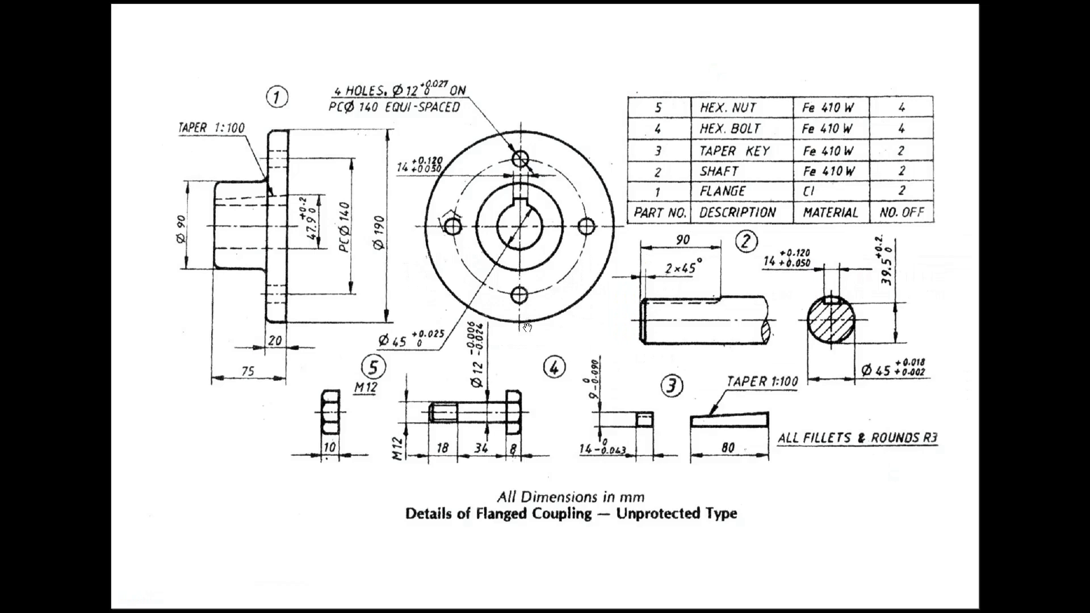
key(alt+Tab)
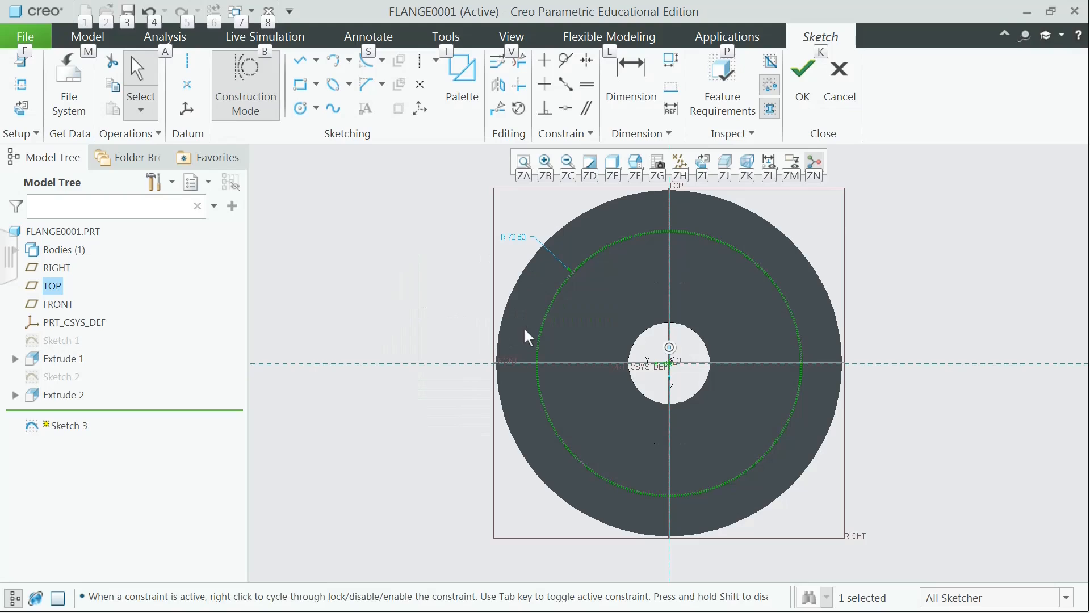
double_click(512, 238)
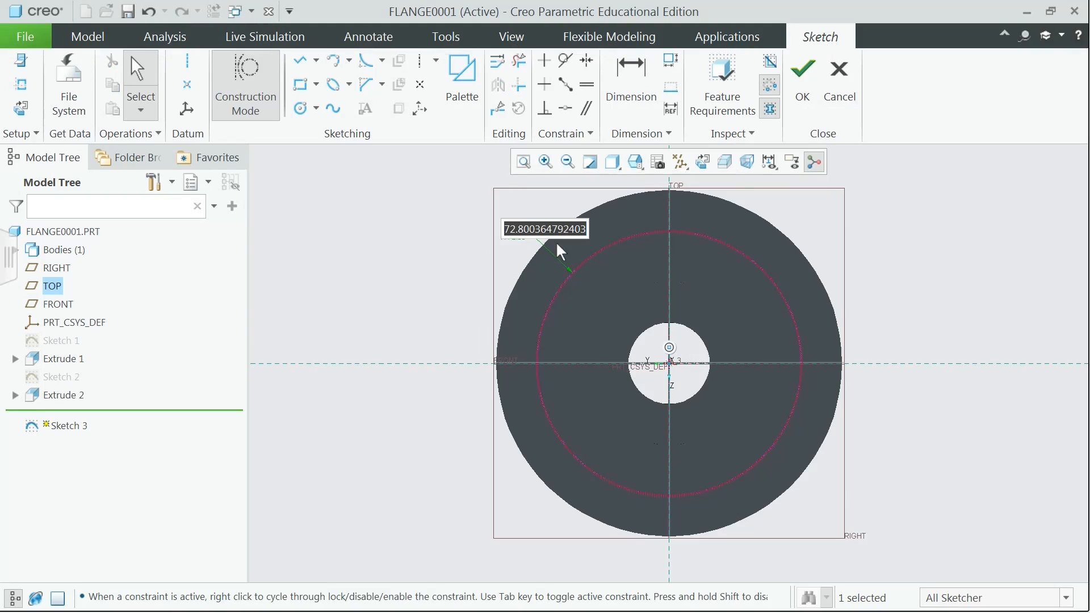
text(70)
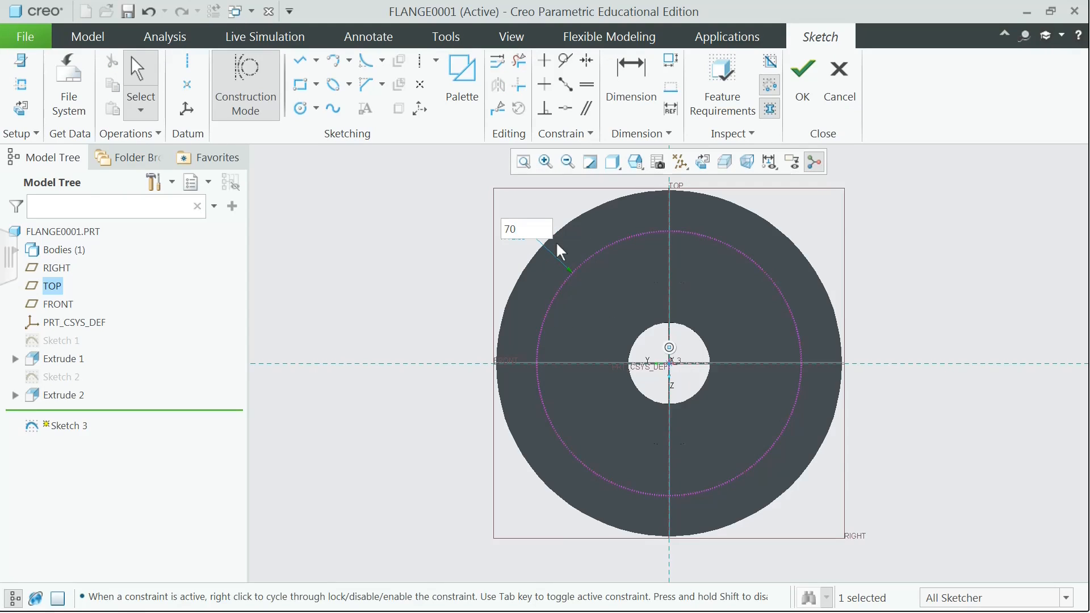
key(alt+Tab)
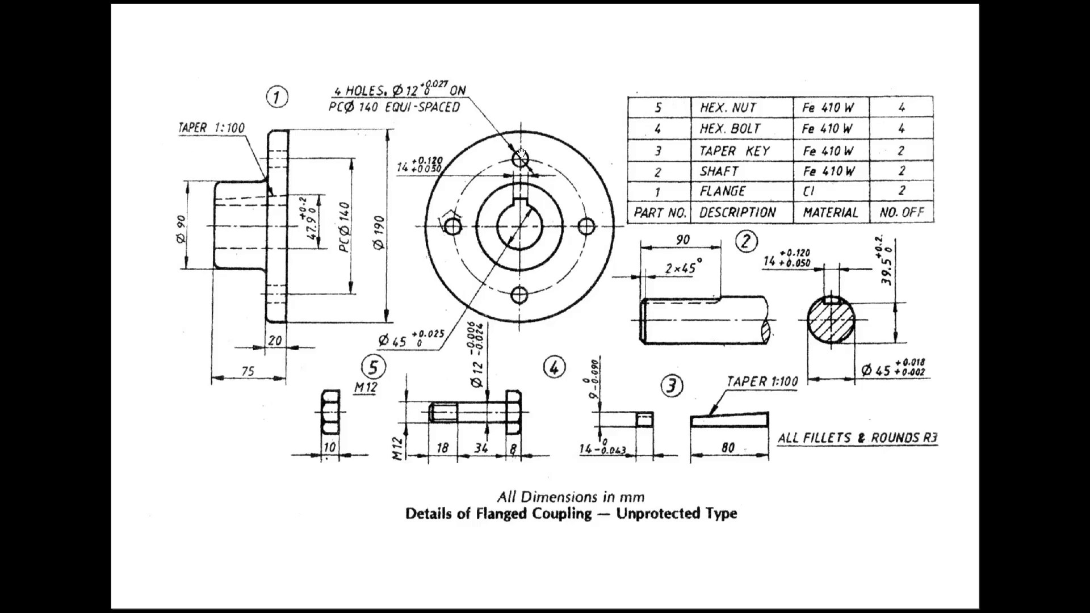
key(alt+Tab)
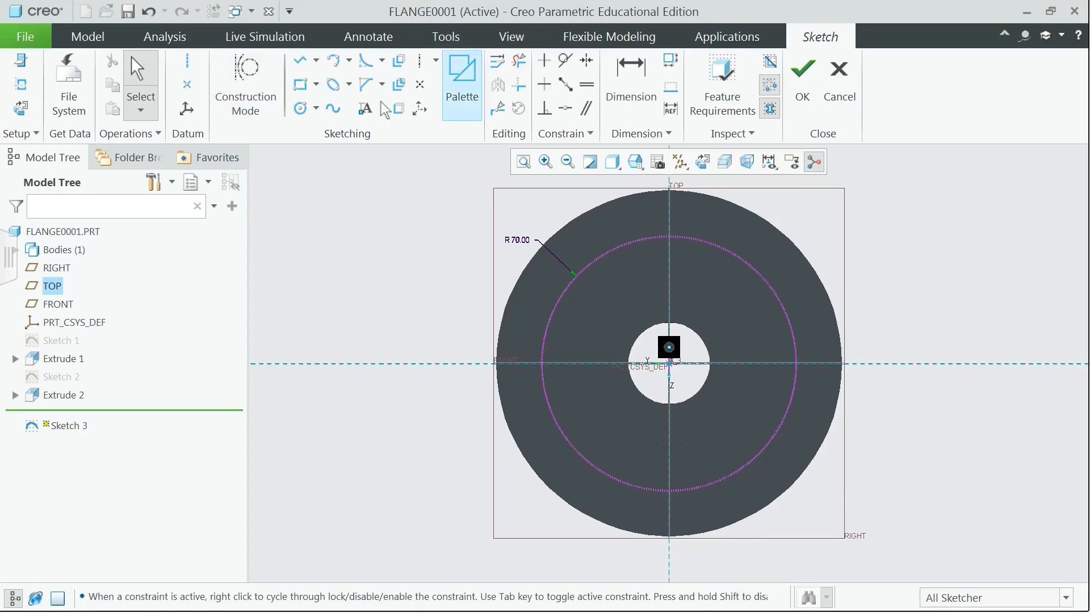
Sketch a bolt-hole circle about 31 mm in diameter where the pitch circle's upper part crosses the vertical reference
click(316, 109)
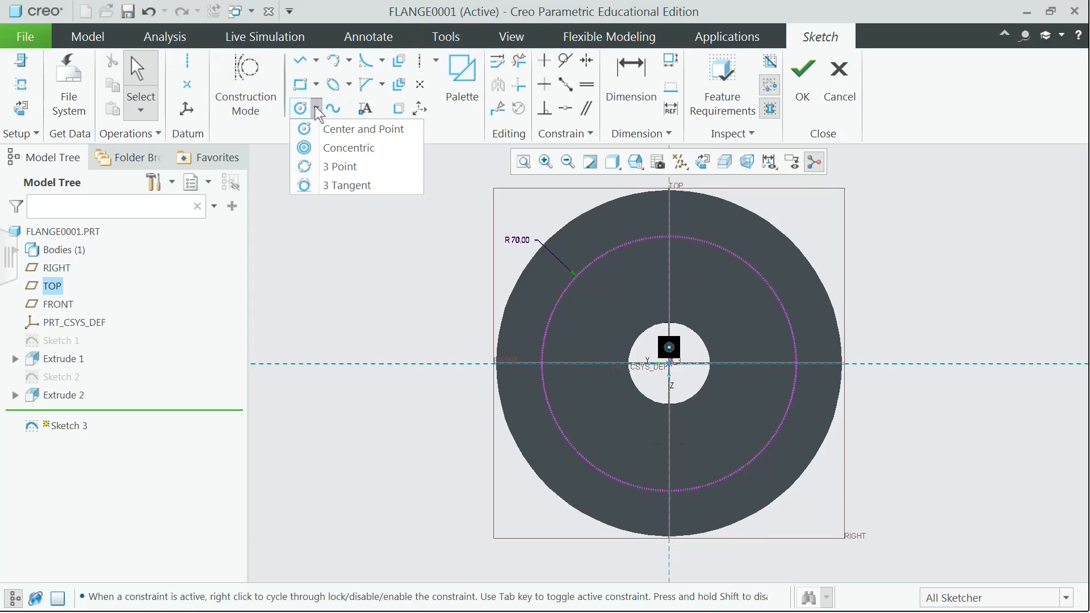
click(353, 130)
click(668, 236)
click(686, 251)
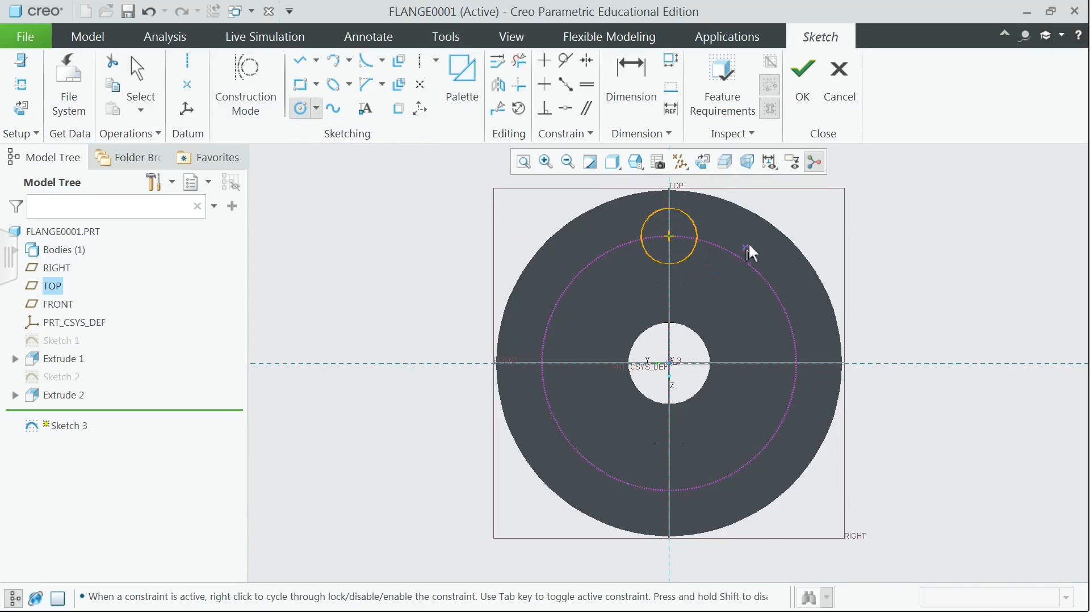
middle_click(803, 208)
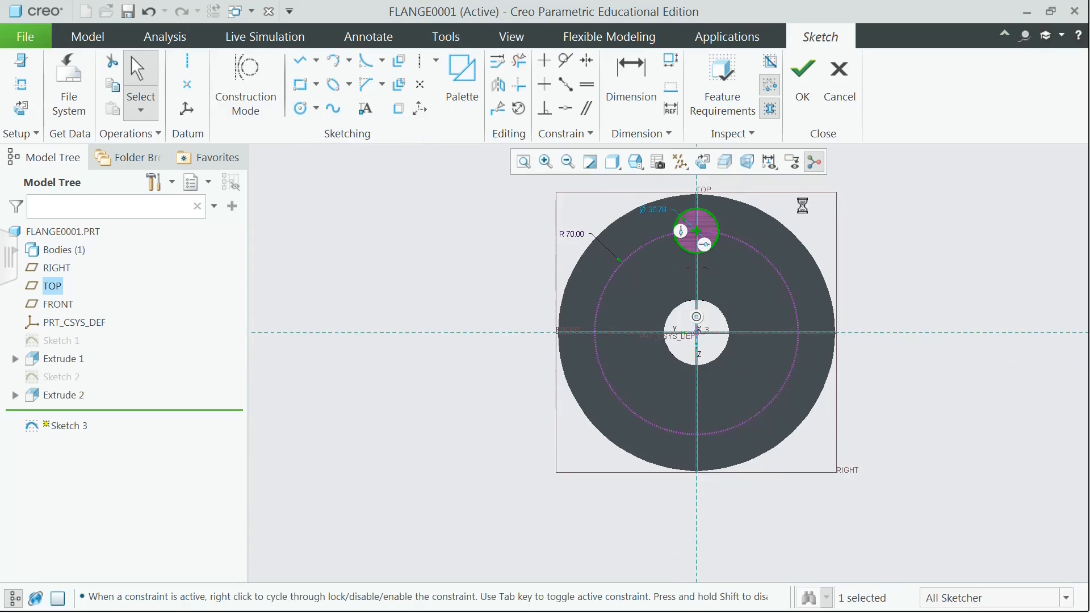
Set the bolt-hole circle's diameter to 12 mm and finish the sketch
double_click(658, 210)
text(12)
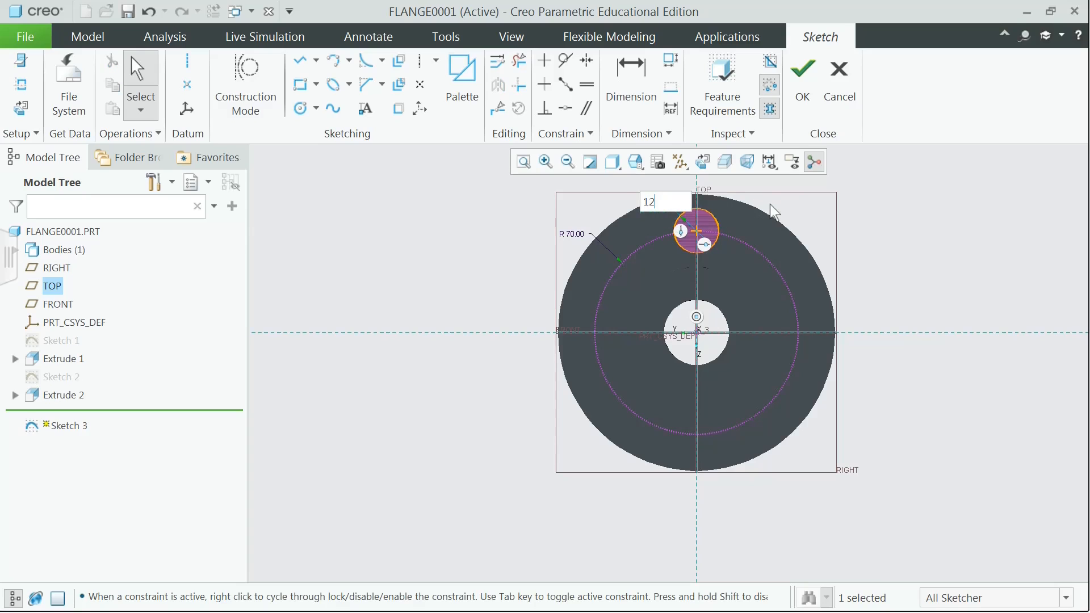
key(Return)
click(803, 80)
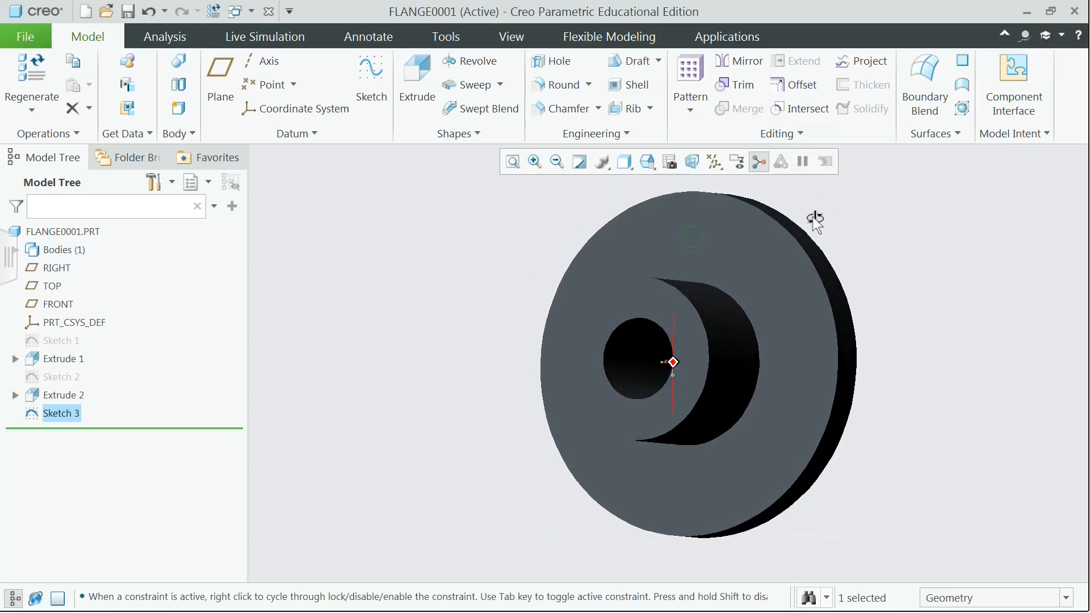
Extrude the bolt-hole sketch in the reversed direction as a material-removing cut through all of the flange
click(413, 79)
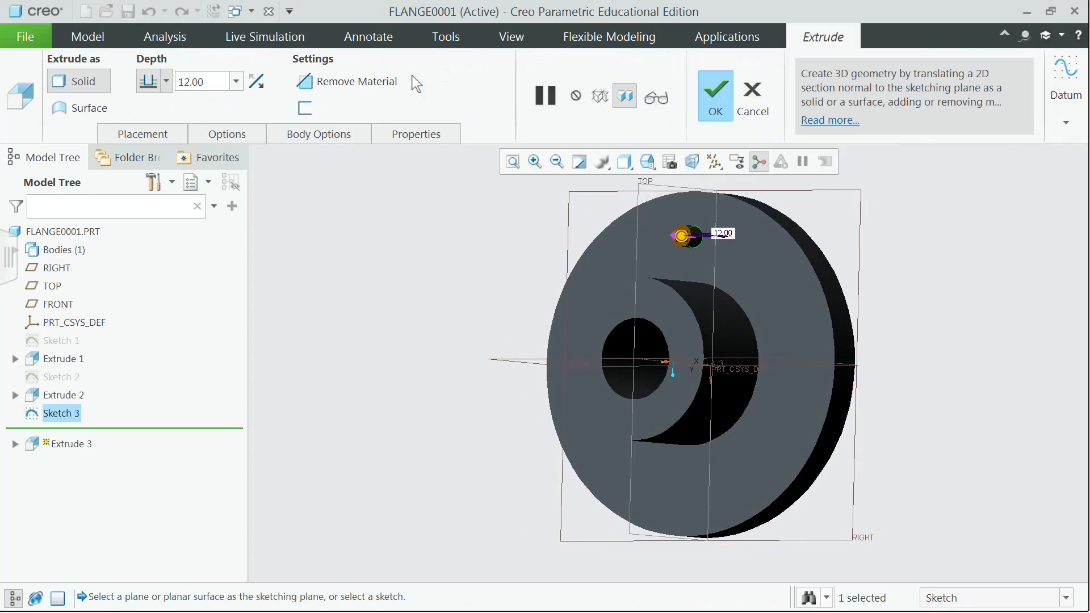
click(262, 88)
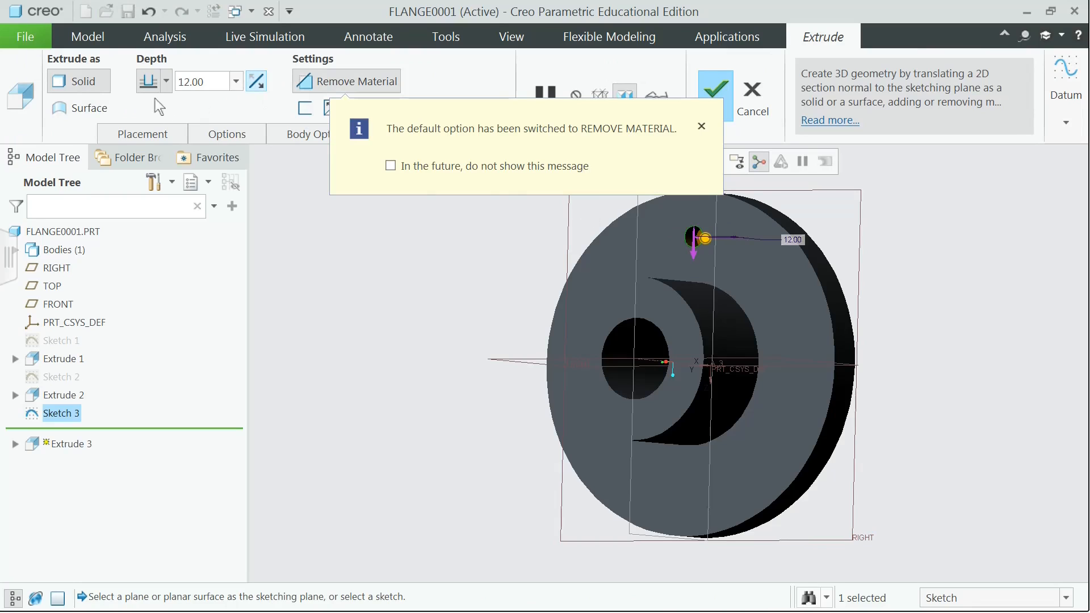
click(166, 82)
click(150, 182)
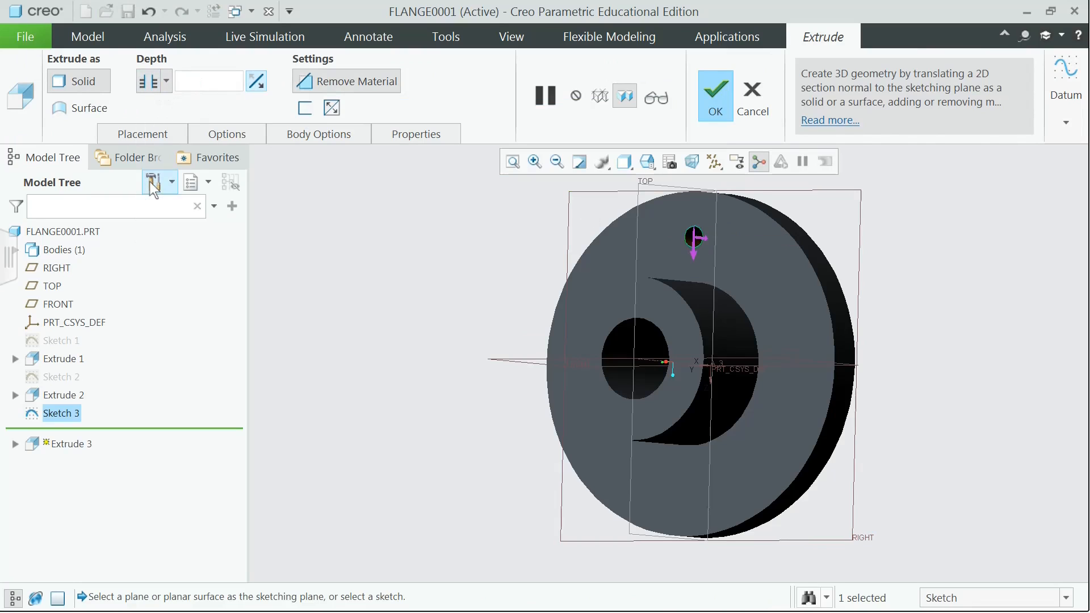
click(710, 99)
middle_drag(895, 233, 906, 255)
click(906, 255)
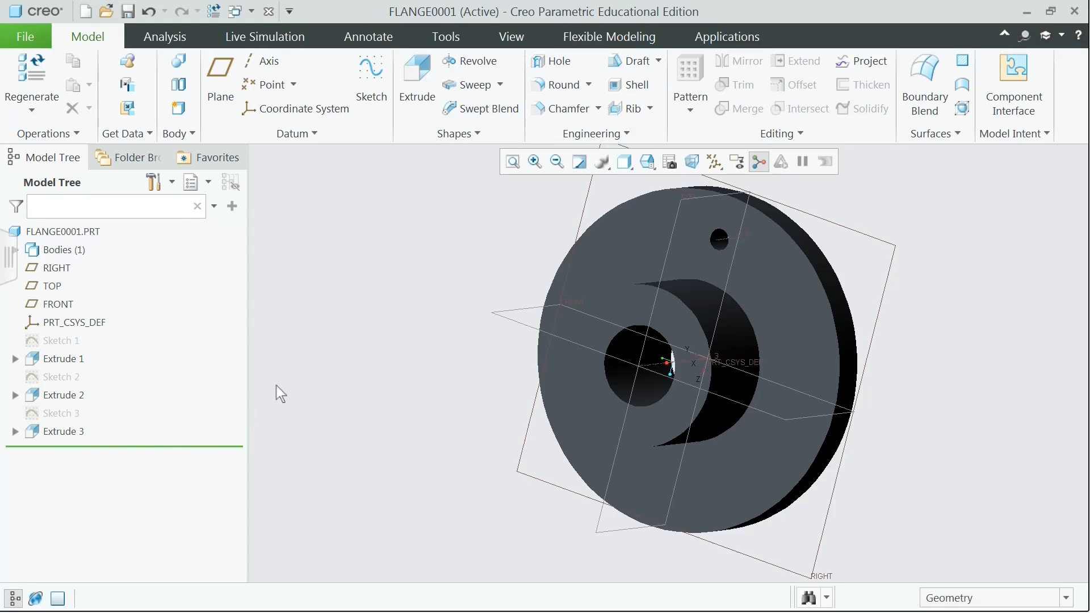
Create an axis-type geometry pattern of the bolt-hole cut around the flange's central axis, with 4 members 90° apart
click(53, 431)
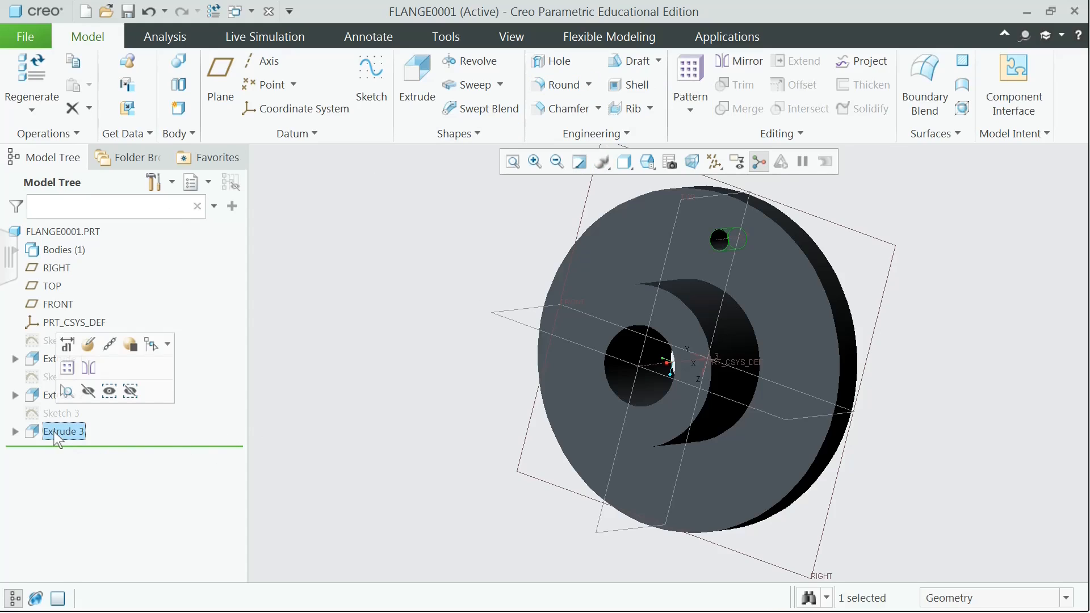
click(687, 110)
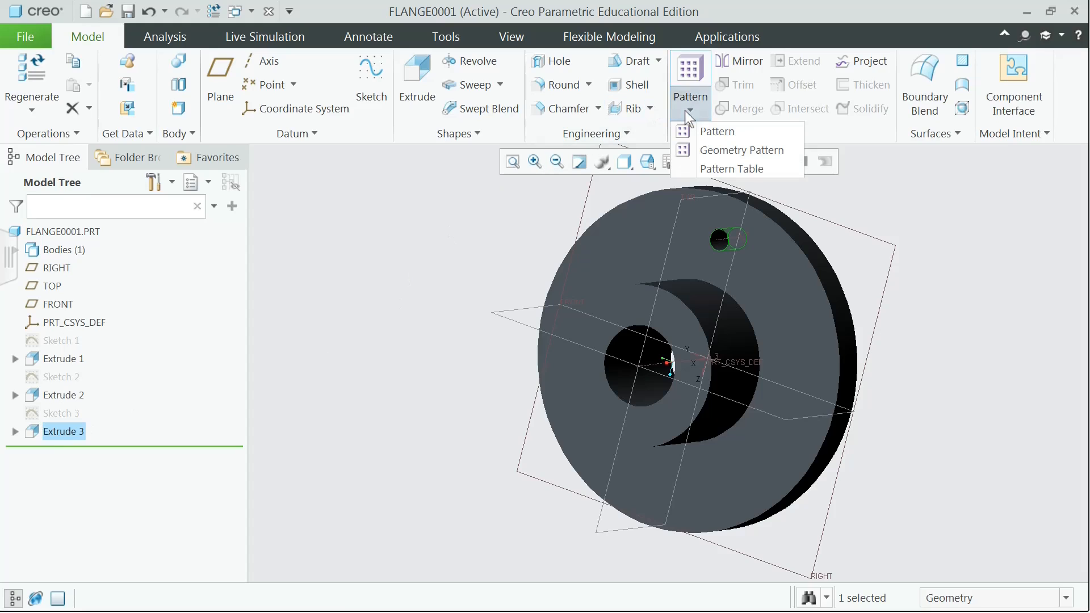
click(725, 150)
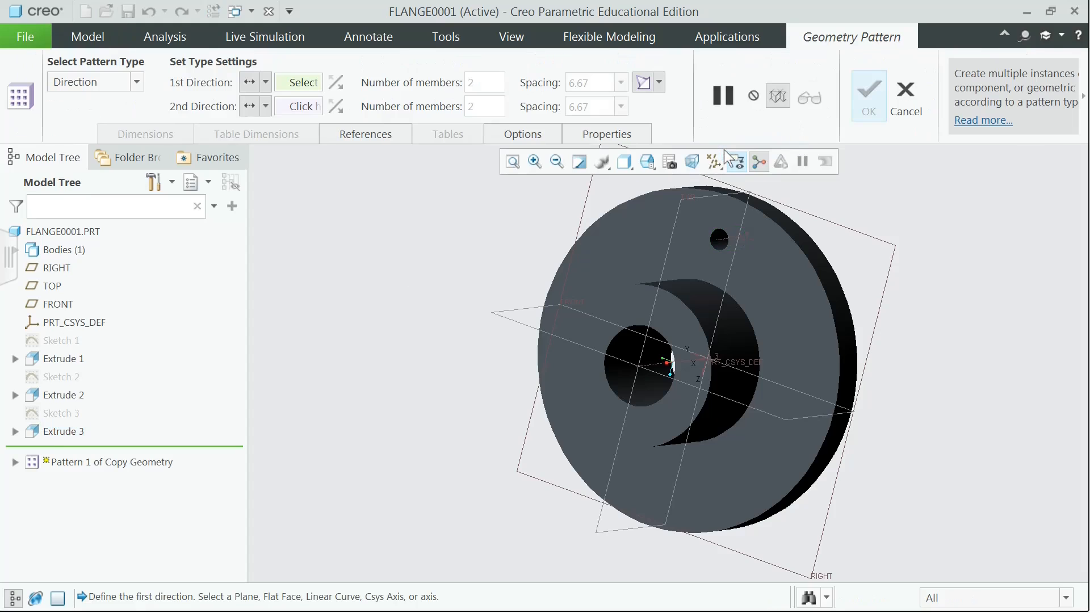
click(136, 81)
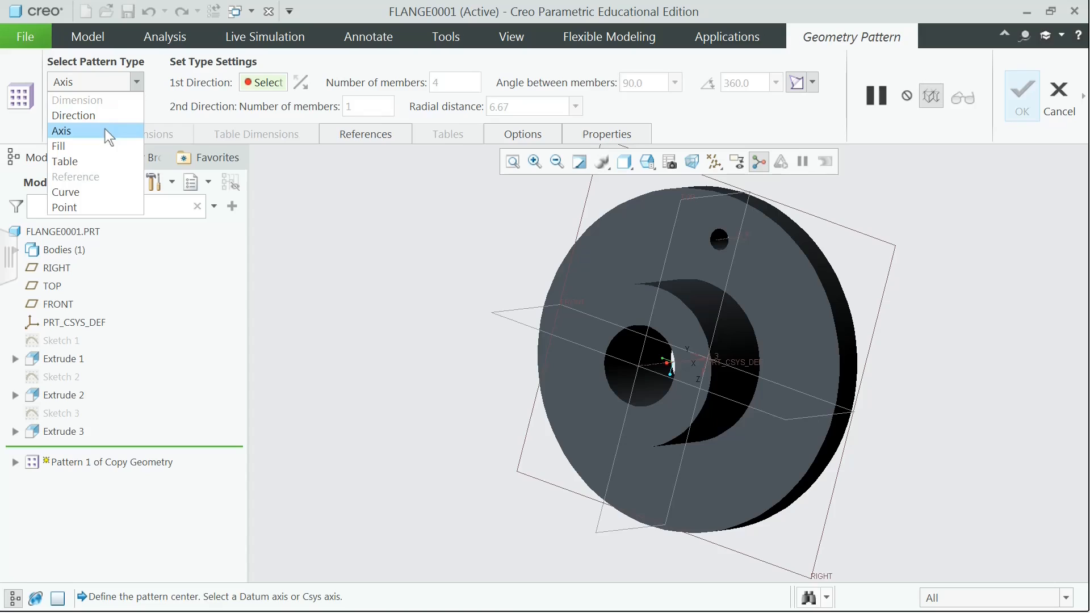
click(105, 128)
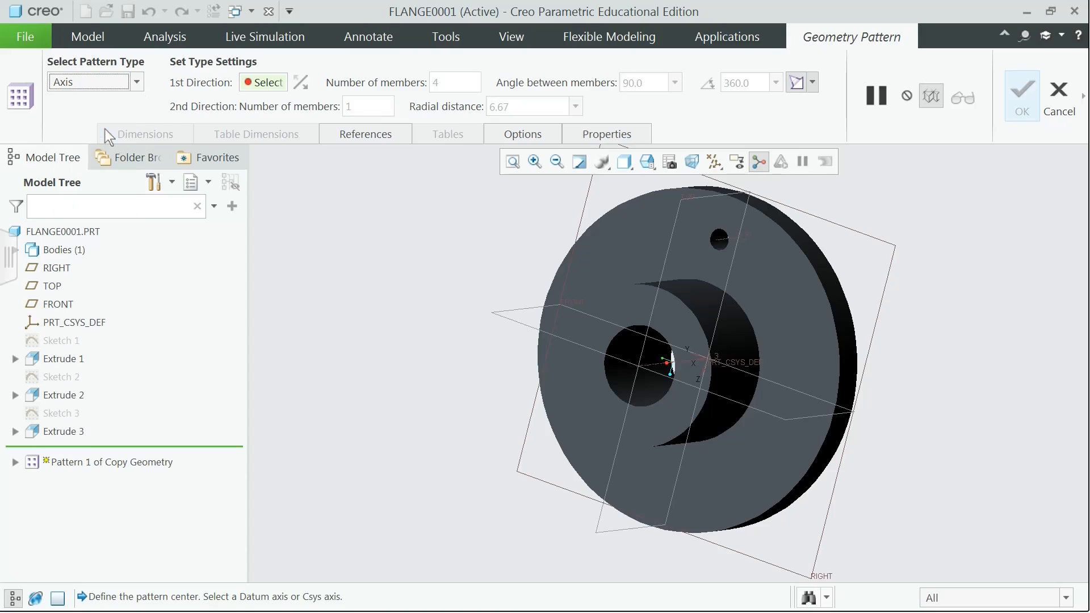
click(654, 359)
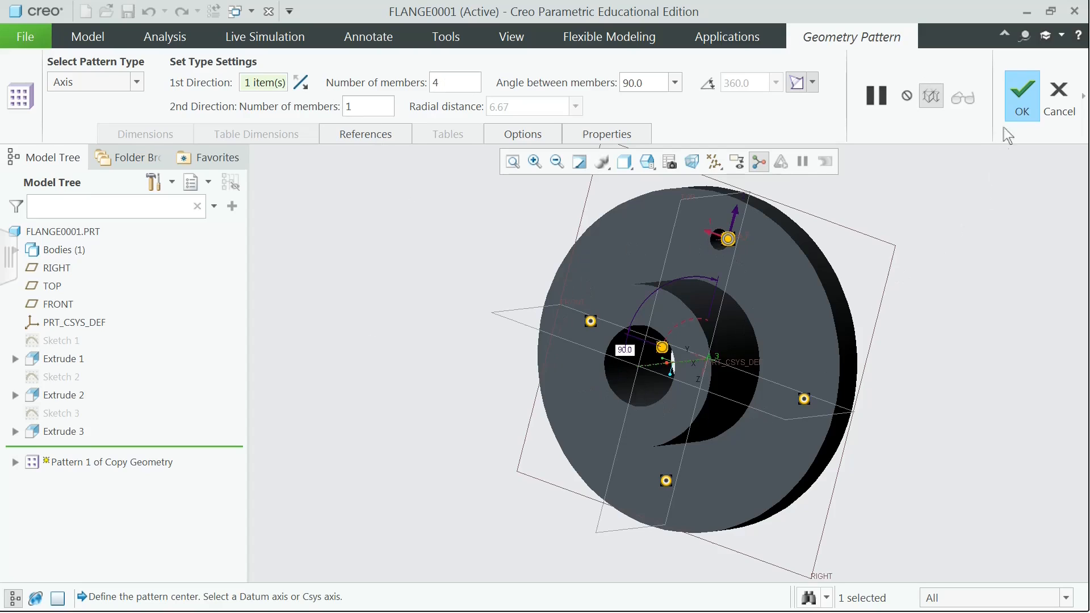
click(1021, 97)
Round the outer edge of the hub's free end with a 2 mm radius
mouse_move(976, 230)
middle_down()
mouse_move(927, 314)
mouse_move(917, 309)
mouse_move(937, 316)
mouse_move(925, 301)
mouse_move(921, 318)
mouse_move(900, 277)
middle_up()
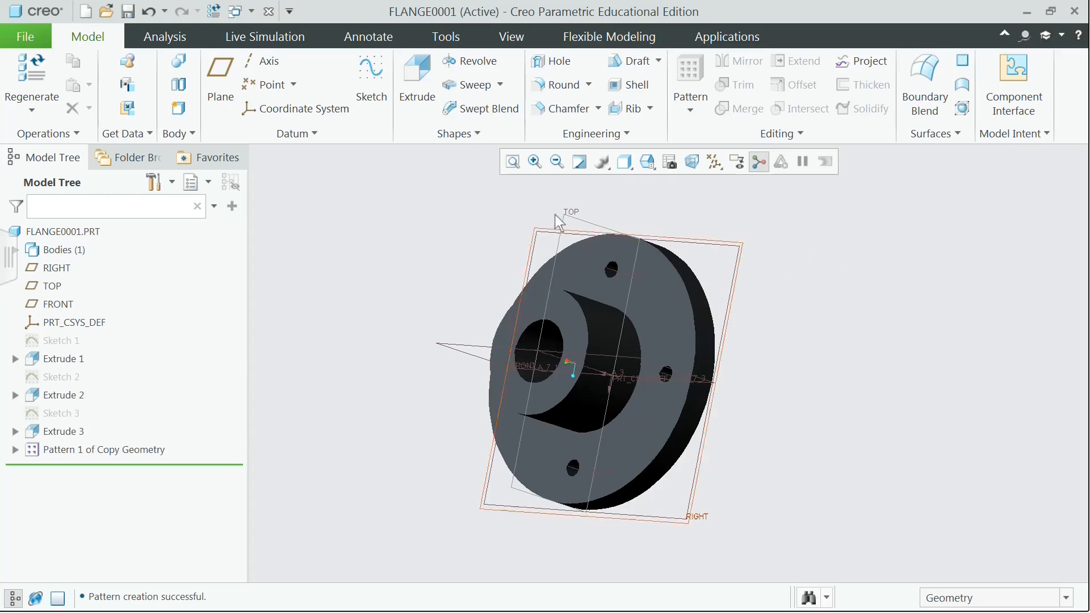
click(564, 83)
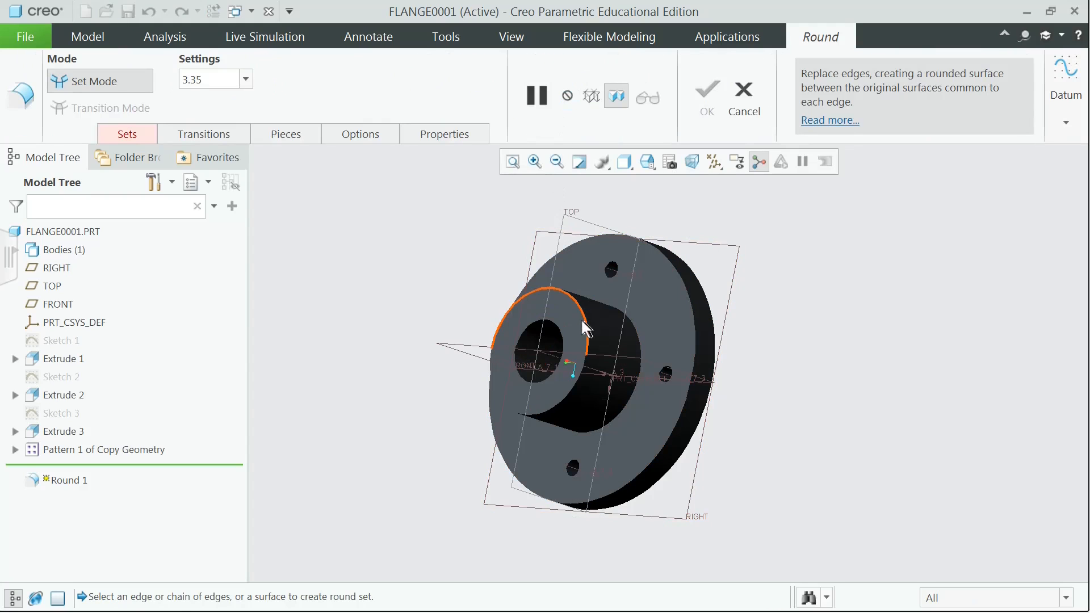
click(581, 318)
click(217, 80)
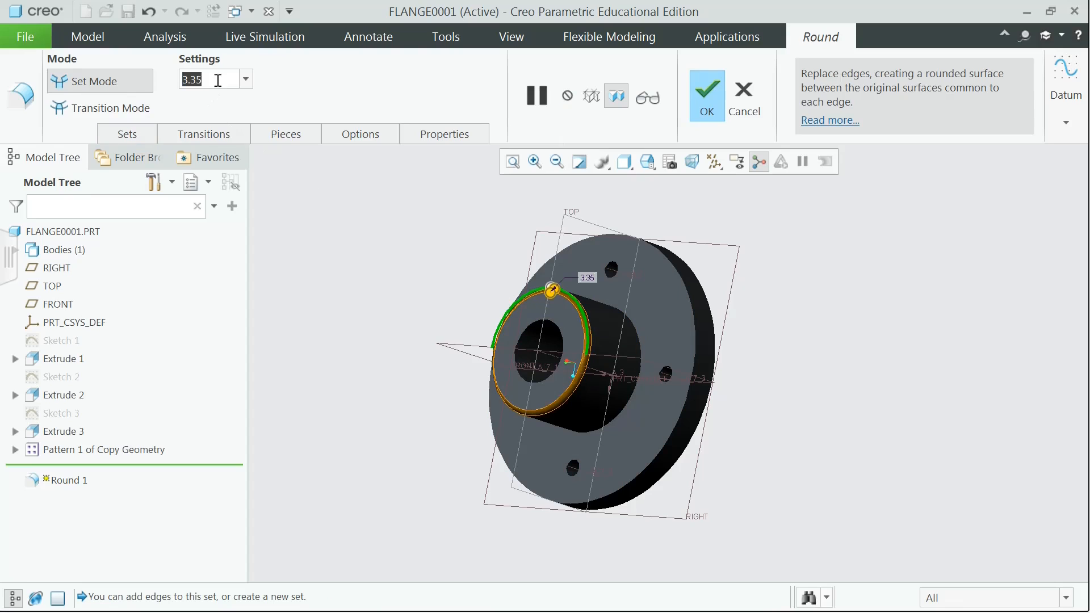
text(2)
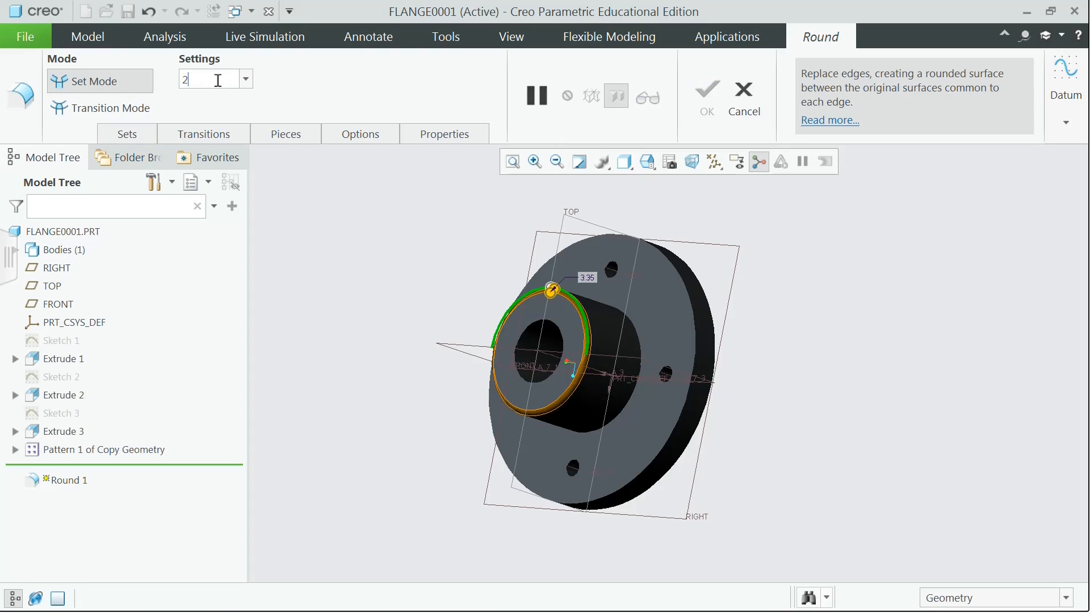
key(Return)
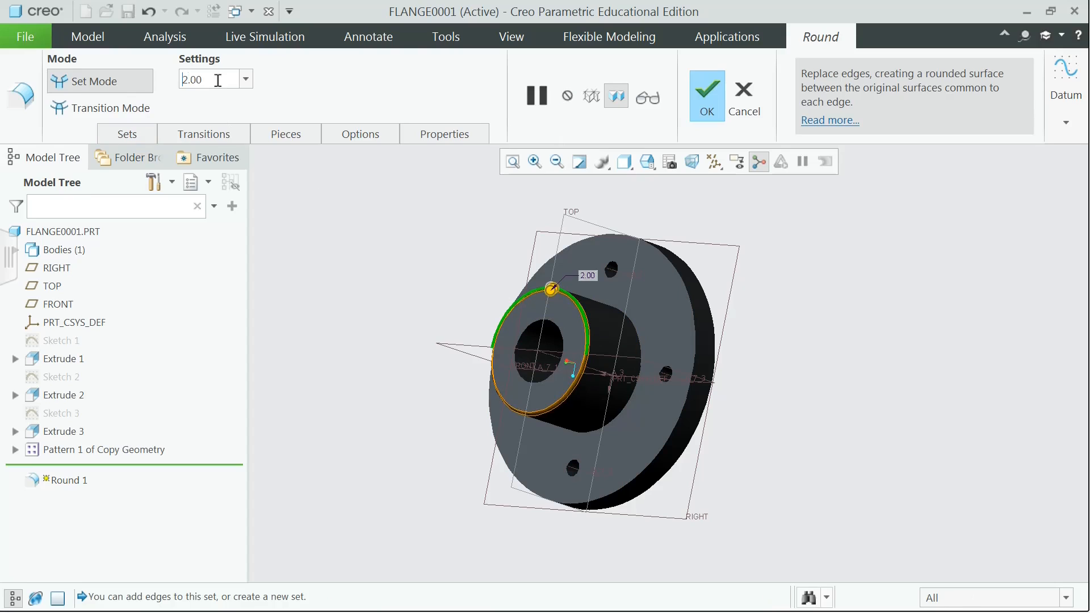
click(703, 93)
Round the inner corner edge where the hub meets the flange face with a 2 mm radius
middle_drag(784, 306, 772, 309)
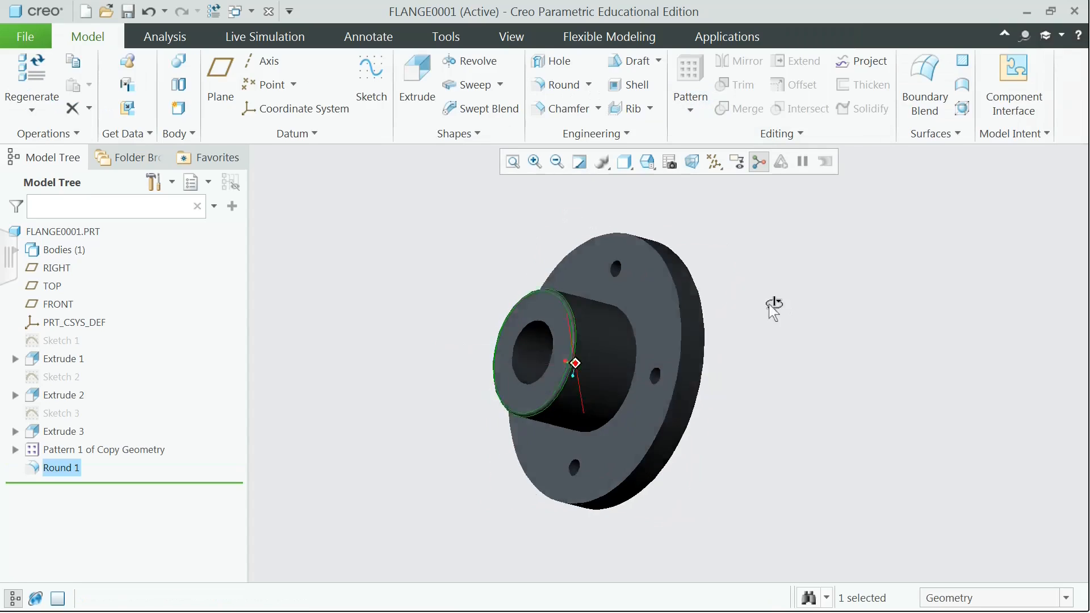
click(567, 84)
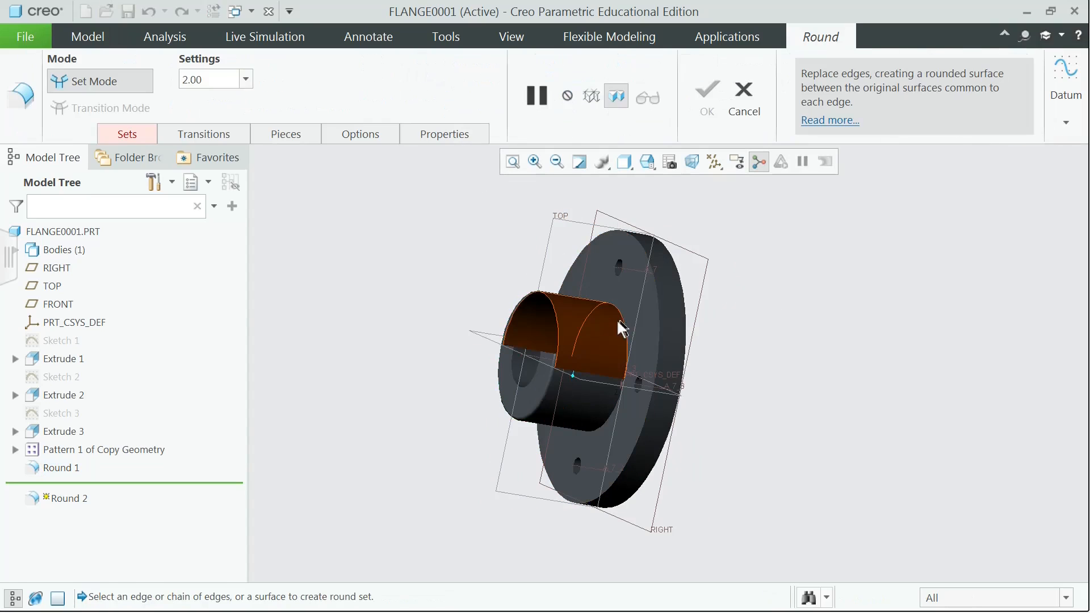
click(626, 333)
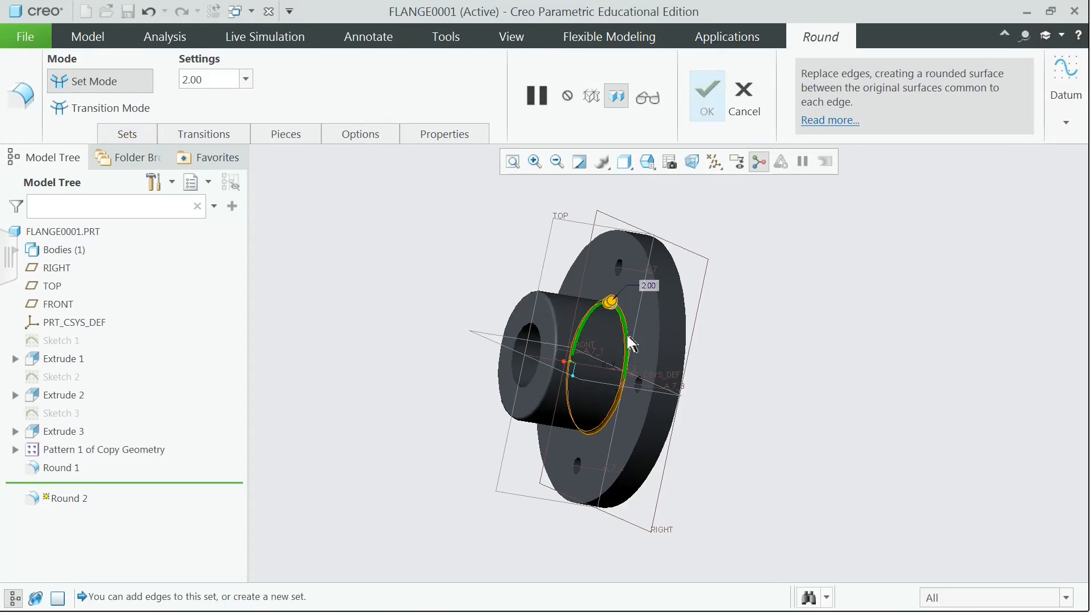
click(707, 95)
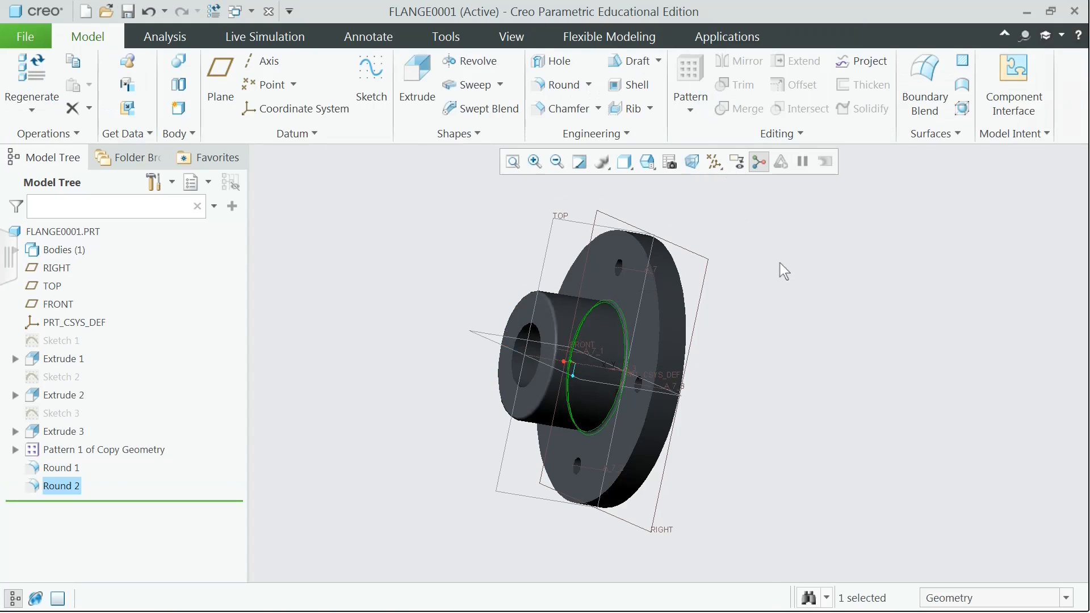
Round the flange's outer rim edge on the hub side with a 2 mm radius
middle_drag(780, 264, 805, 298)
click(561, 85)
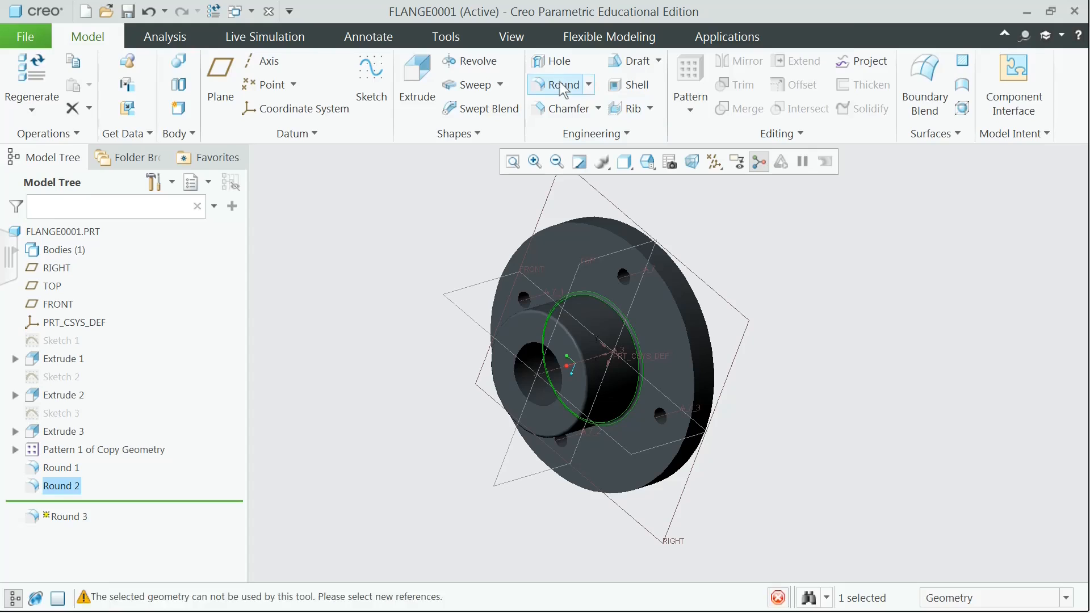
click(667, 290)
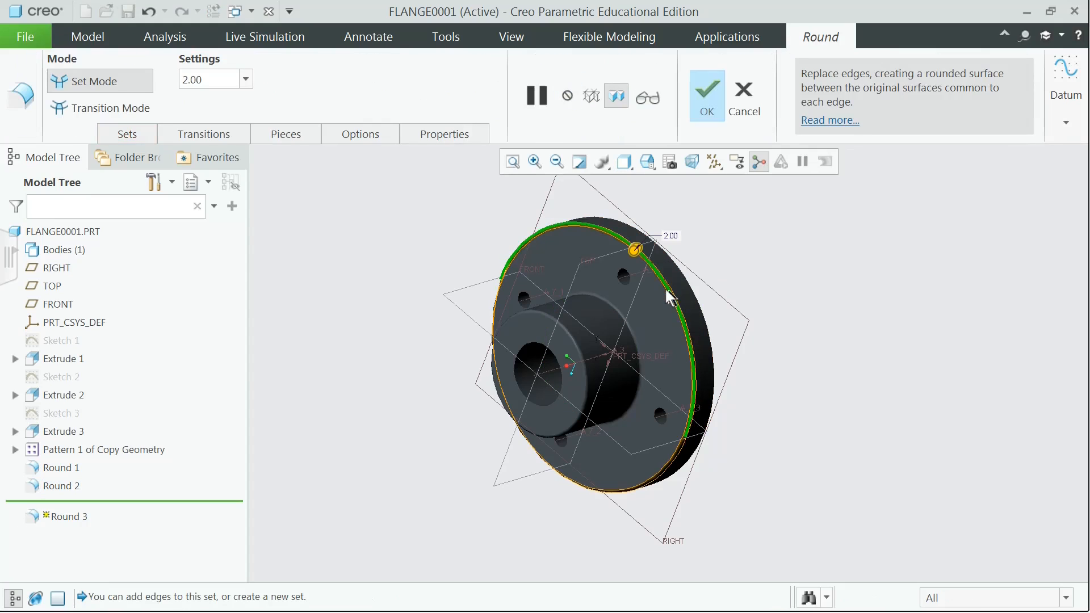
click(706, 101)
Check the keyway in the reference drawing, then start a sketch on the FRONT plane, viewed square-on with hidden lines shown
middle_drag(824, 255, 792, 236)
click(787, 312)
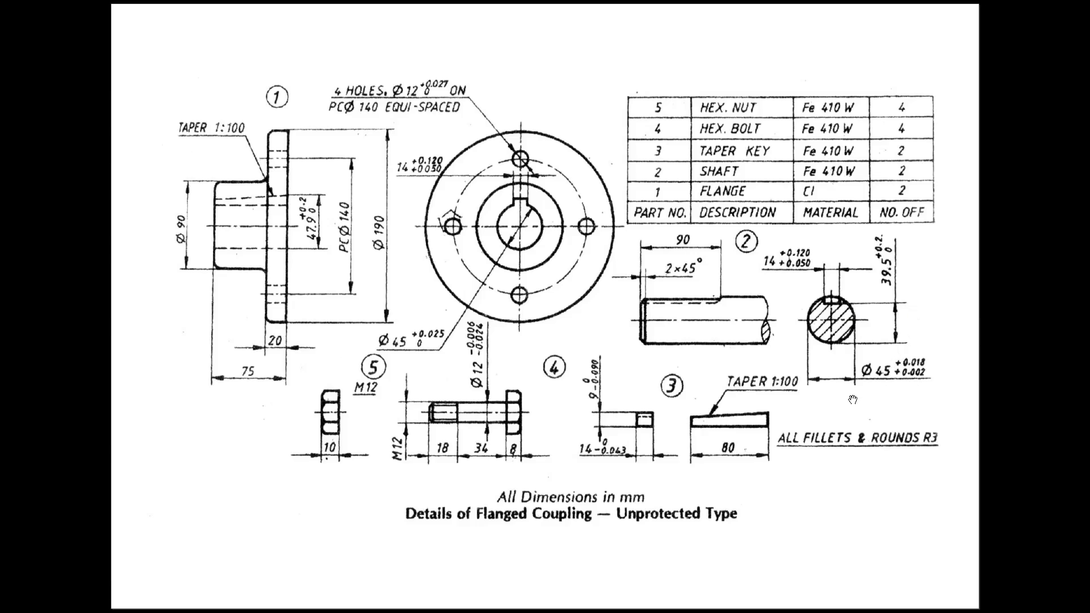
key(alt+Tab)
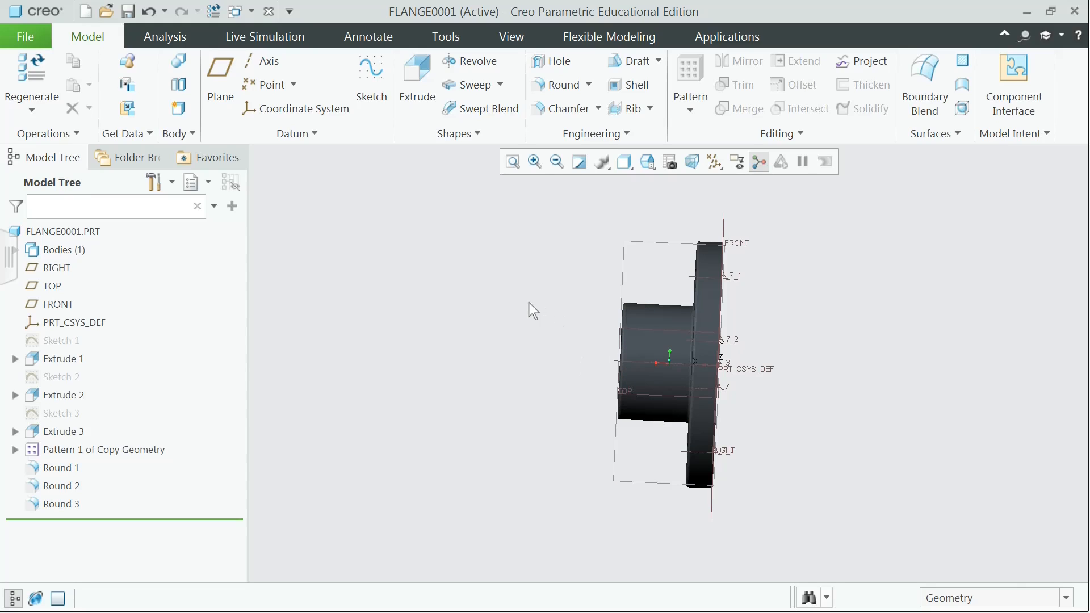
click(375, 79)
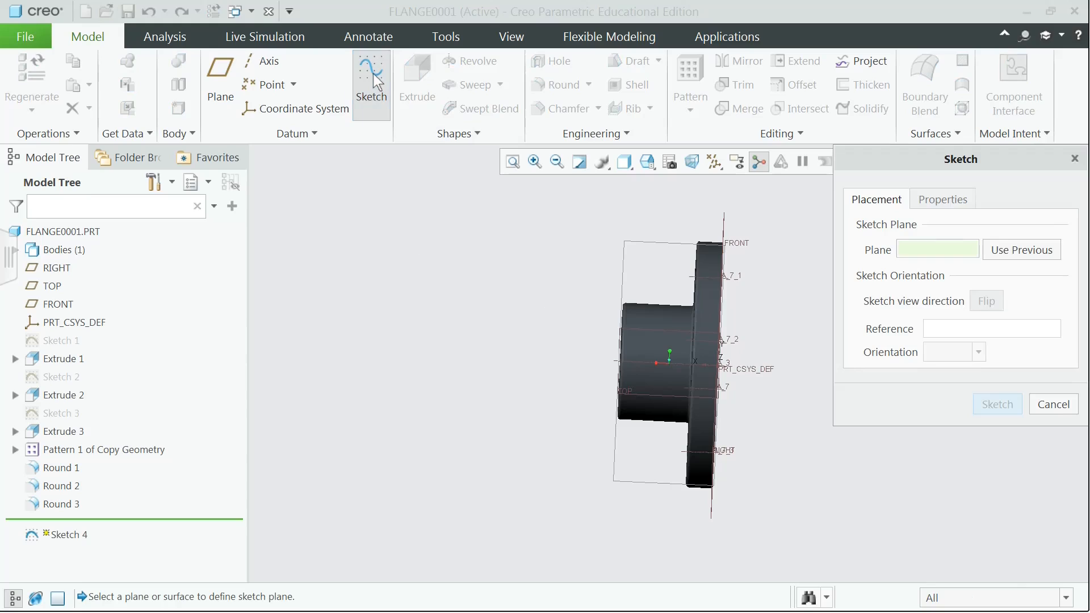
click(649, 250)
click(997, 404)
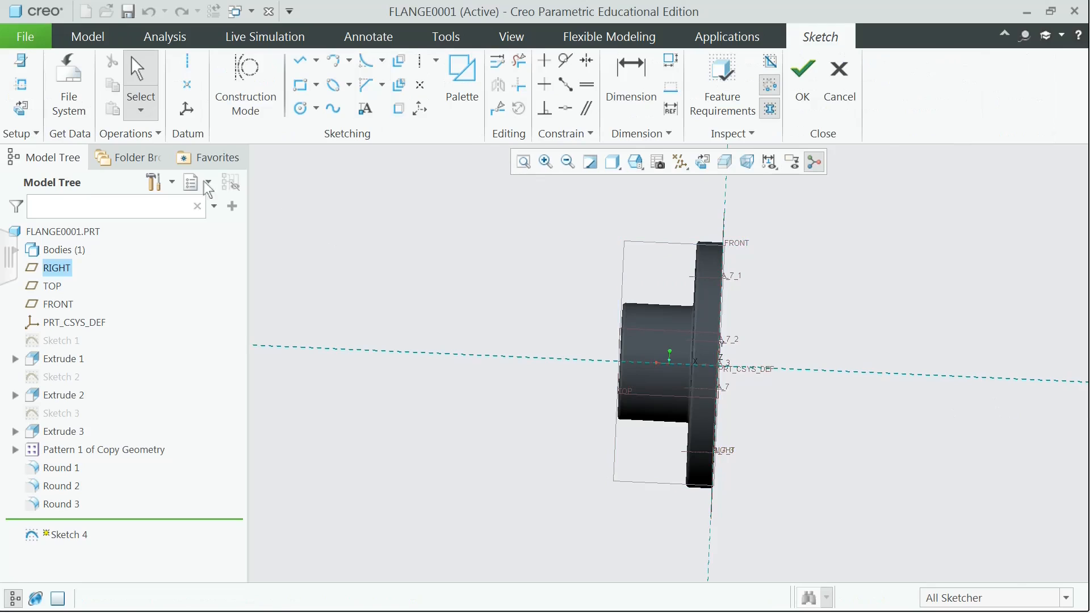
click(23, 109)
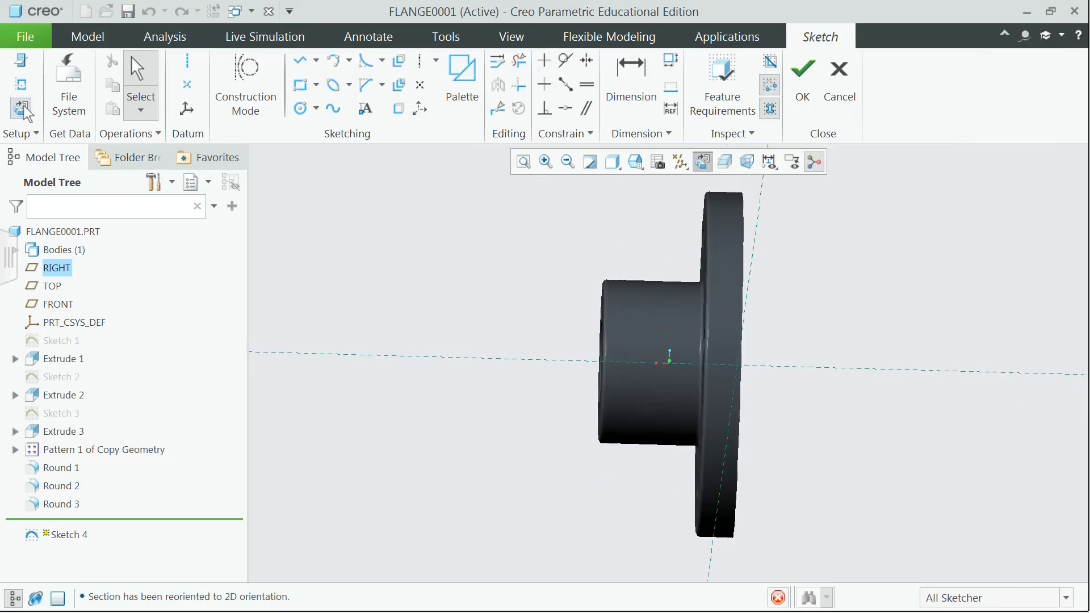
click(622, 168)
click(649, 257)
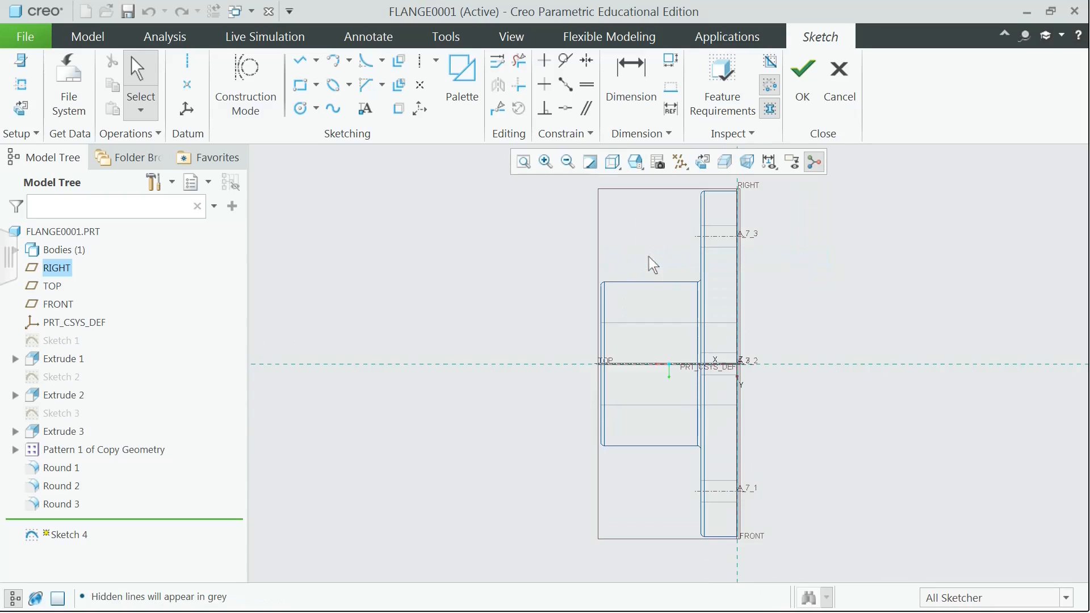
Sketch a closed tapered four-sided profile about 120 mm long from the flange's flat face past the hub's end, above the centerline
click(316, 60)
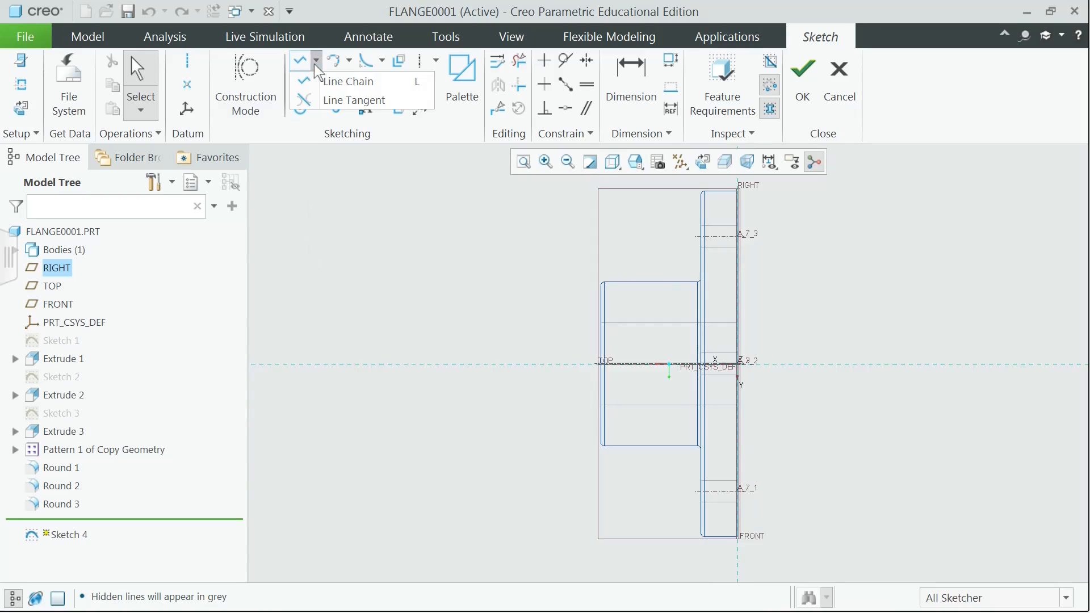
click(349, 81)
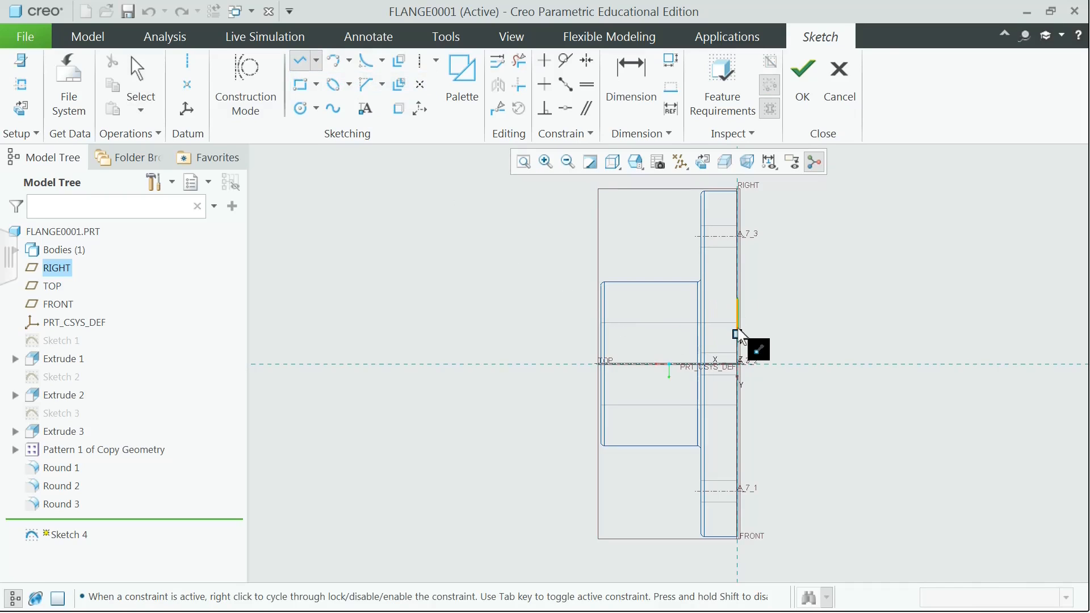
click(738, 298)
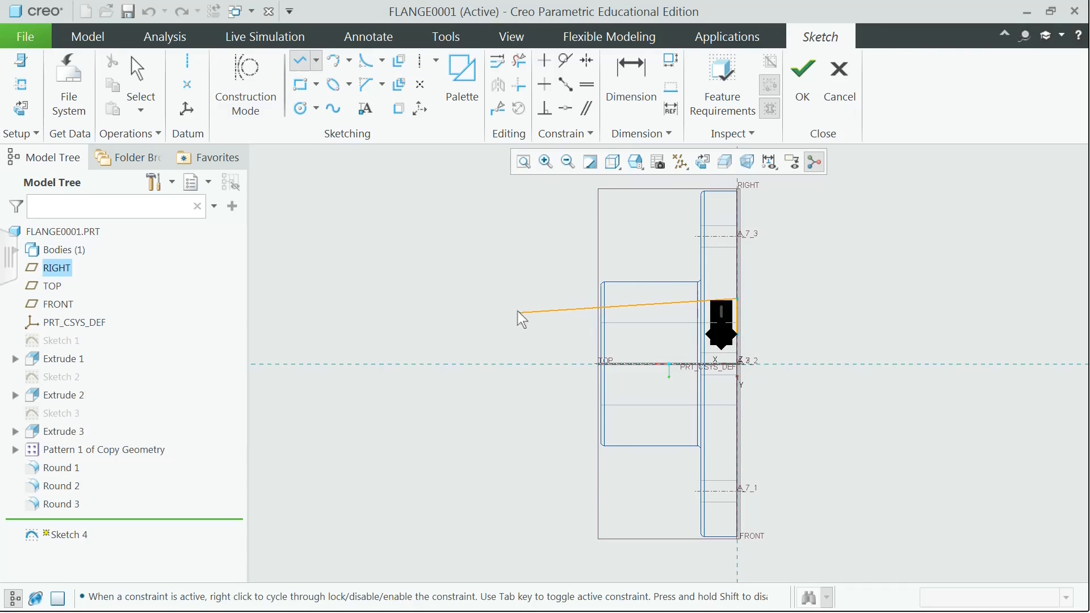
click(518, 313)
click(518, 334)
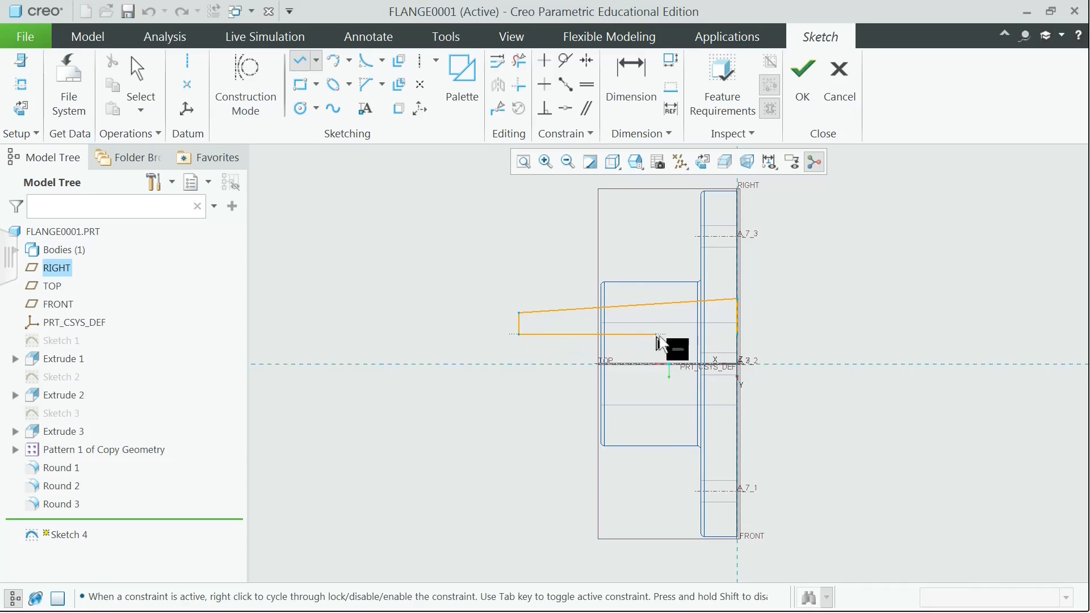
click(738, 334)
middle_click(788, 308)
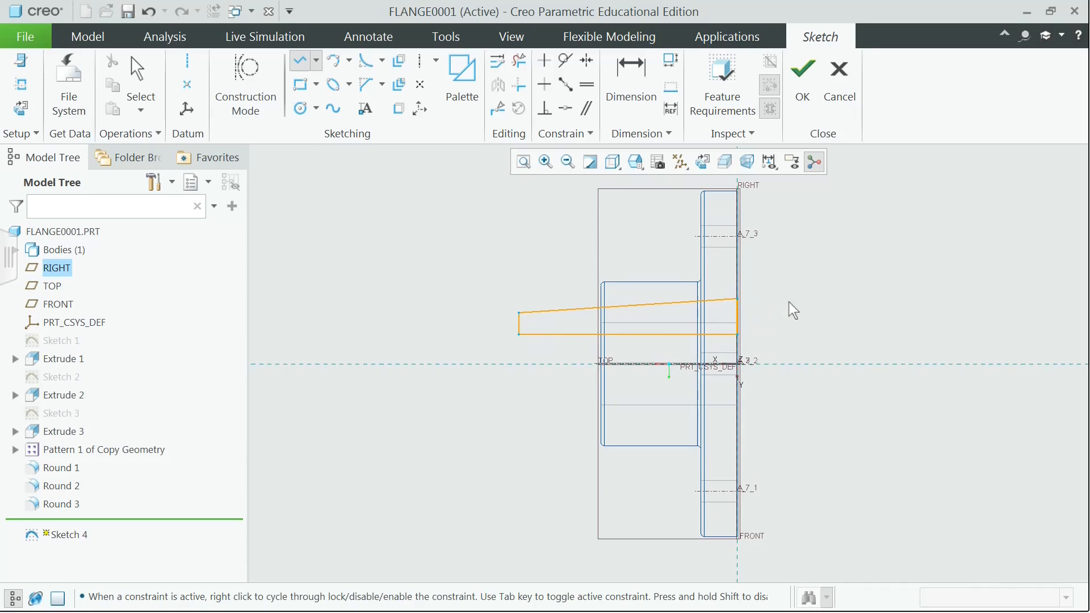
middle_click(864, 304)
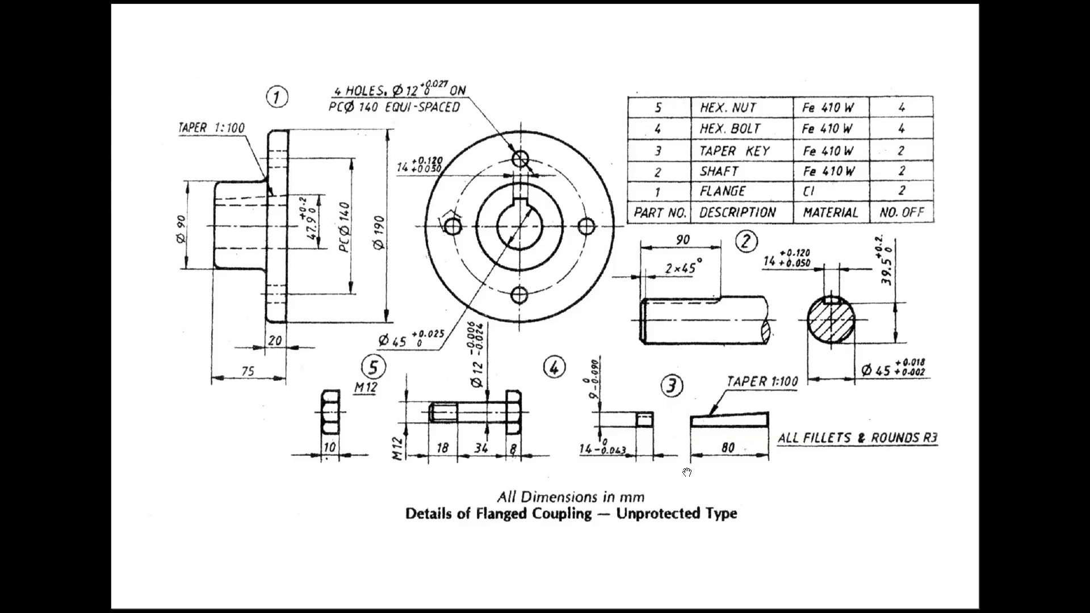
Check the key sizes in the reference drawing and dimension the tapered profile's overall length
key(alt+Tab)
key(alt+Tab)
key(alt+Tab)
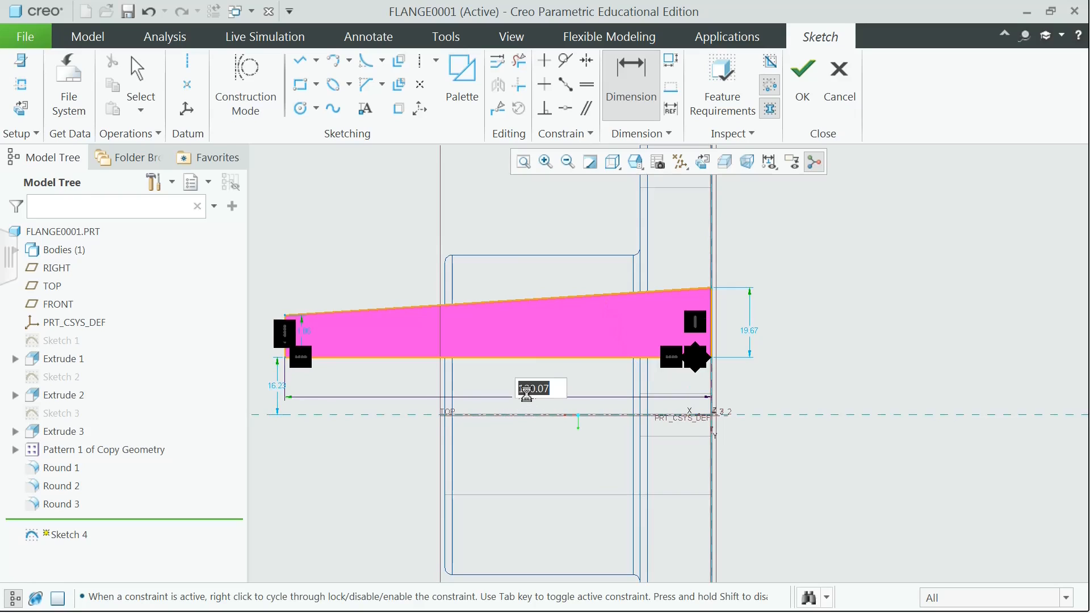
middle_click(544, 471)
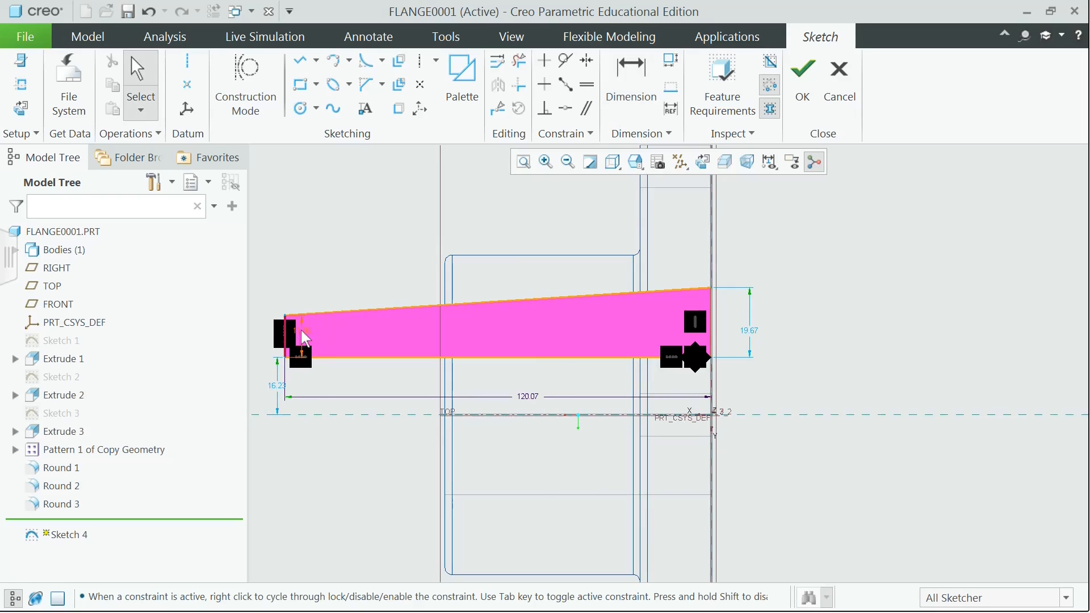
Move the height and offset dimensions clear of the profile and set the lower edge's distance from the centerline to 22.5-5.5
drag(299, 328, 265, 323)
drag(276, 384, 266, 382)
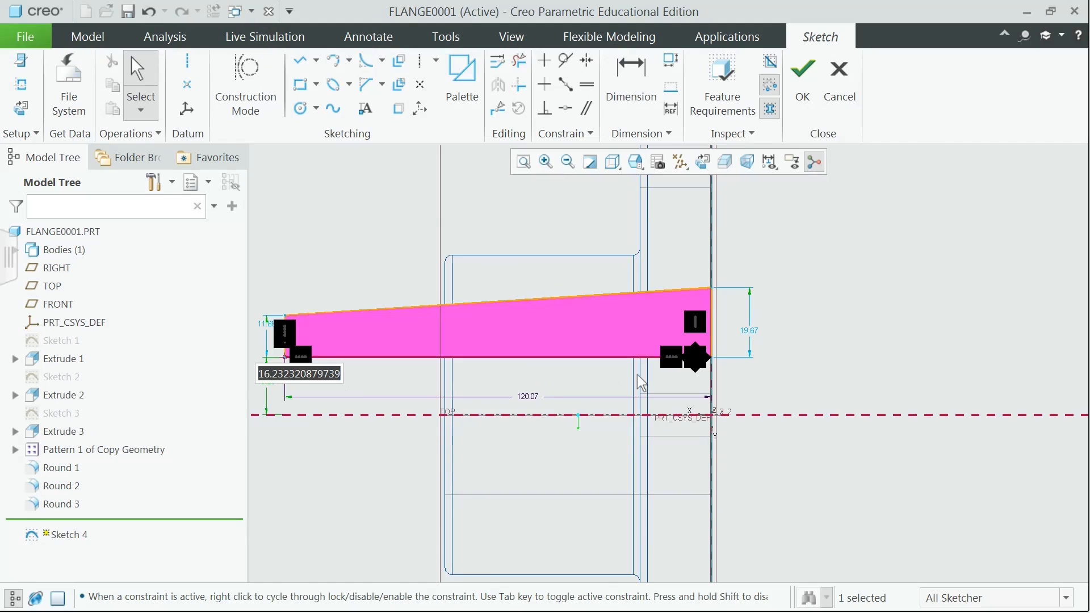
text(22.5-5.5)
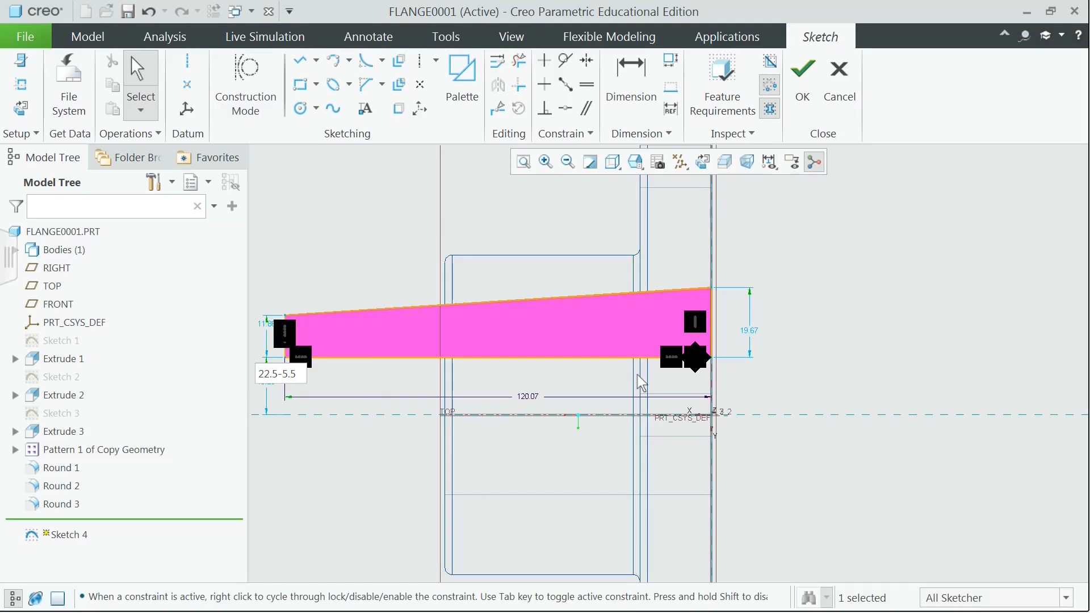
key(Return)
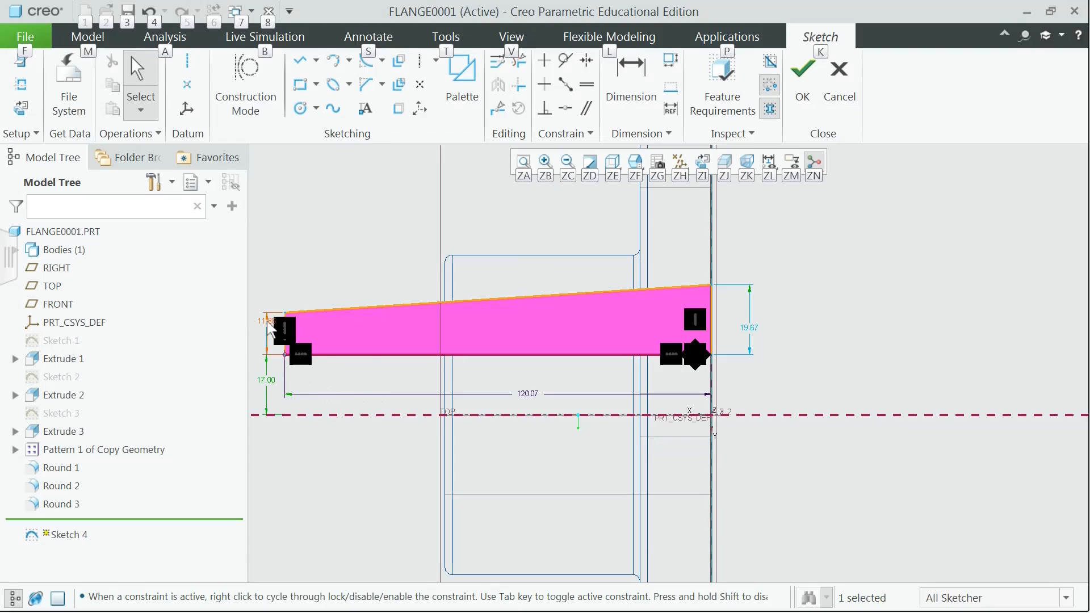
Set the tapered profile's end heights to 9-0.8 at the hub end and 9 at the flange face, per the reference drawing
double_click(267, 325)
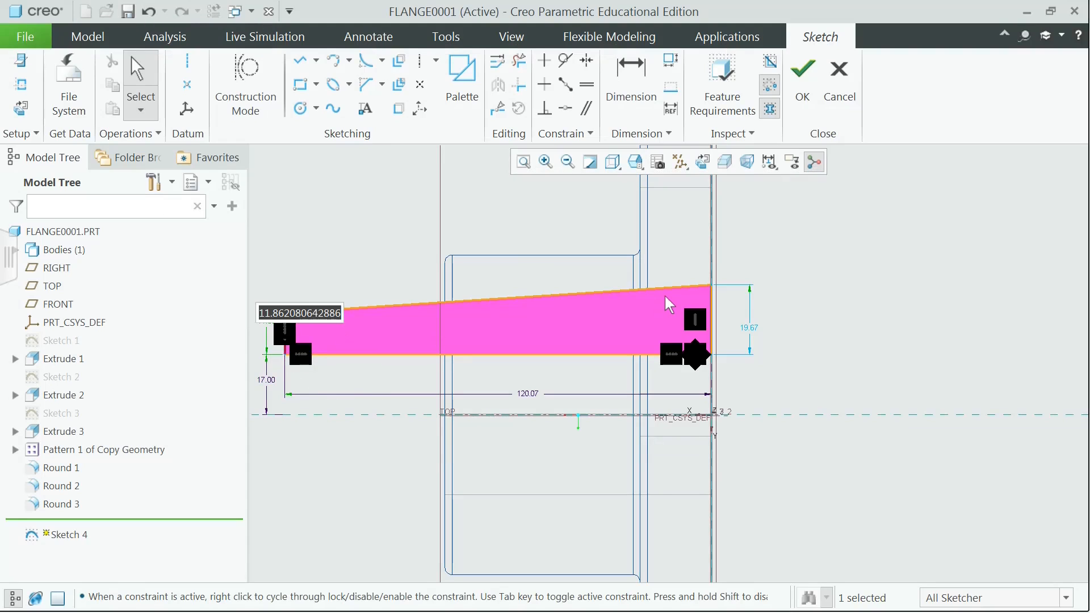
text(9-0.)
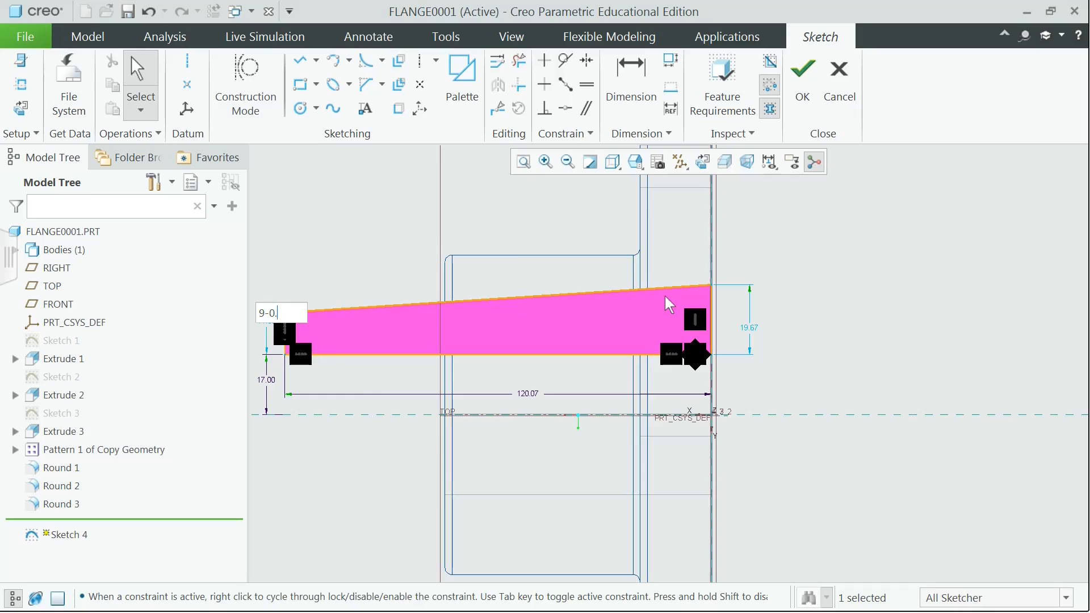
text(8)
key(Return)
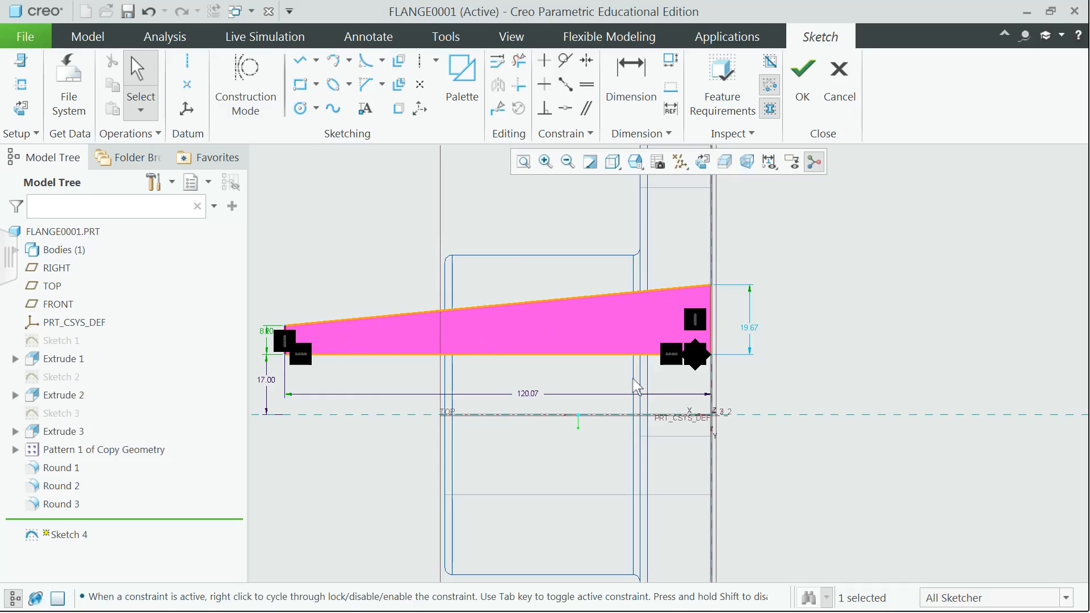
key(alt+Tab)
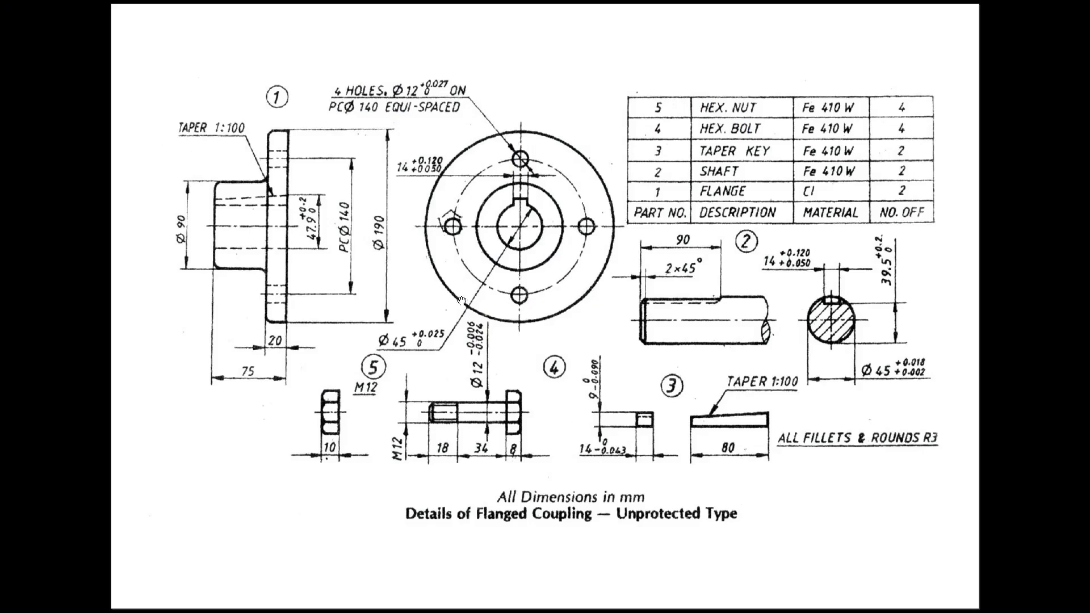
key(alt+Tab)
double_click(748, 328)
text(9)
key(Return)
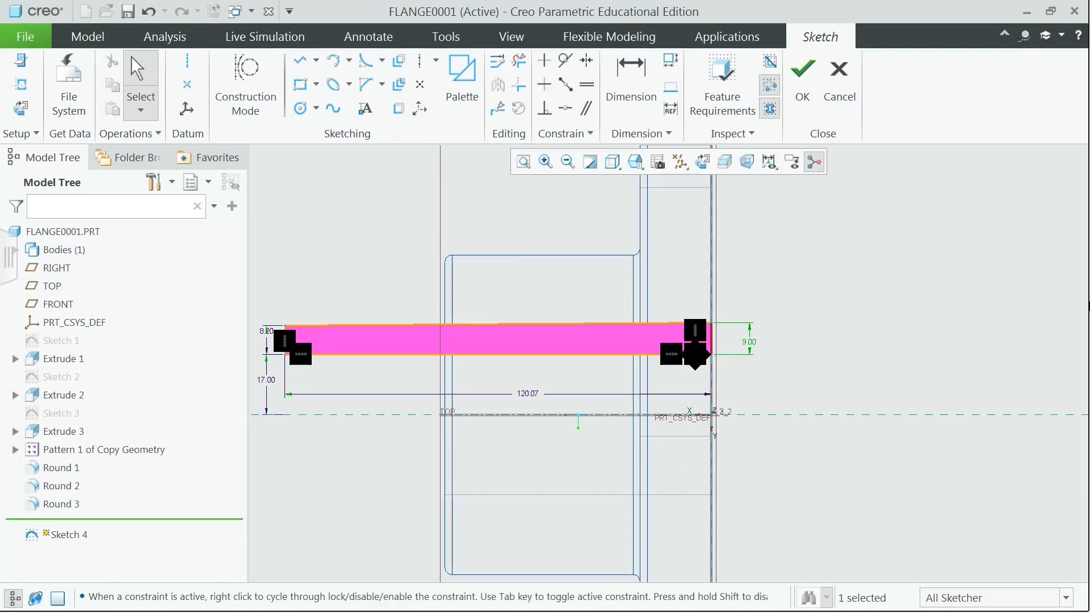
Check the key length in the reference drawing, set the profile's overall length to 80, and finish the sketch
key(alt+Tab)
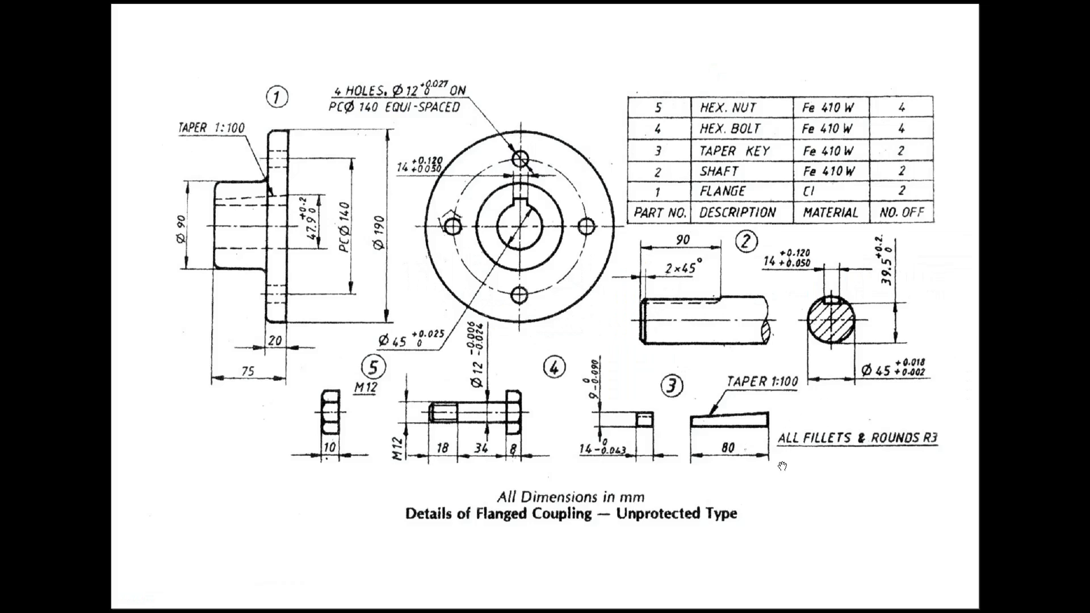
key(alt+Tab)
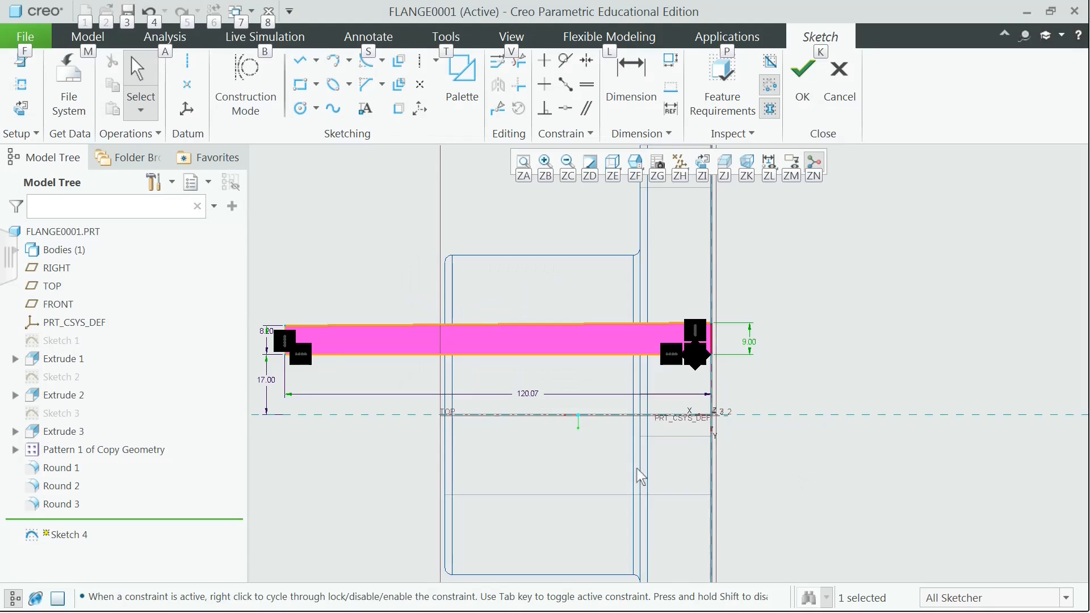
double_click(528, 394)
text(8)
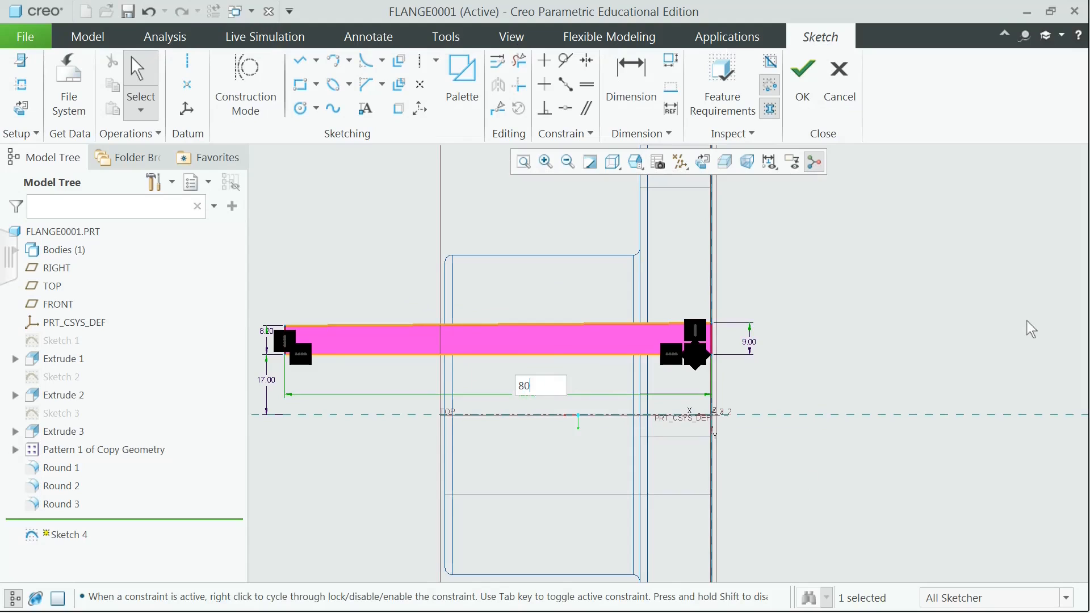
text(0)
key(Return)
click(802, 74)
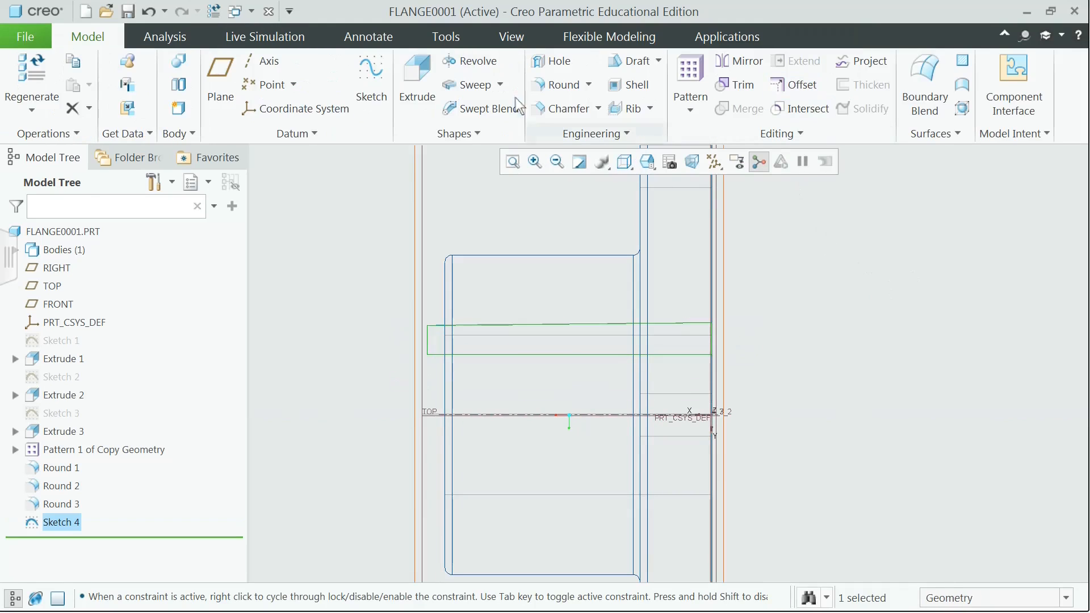
Cut the tapered keyway by extruding the profile 14 mm symmetrically with material removed, with the model shown in Shading With Reflections
click(416, 85)
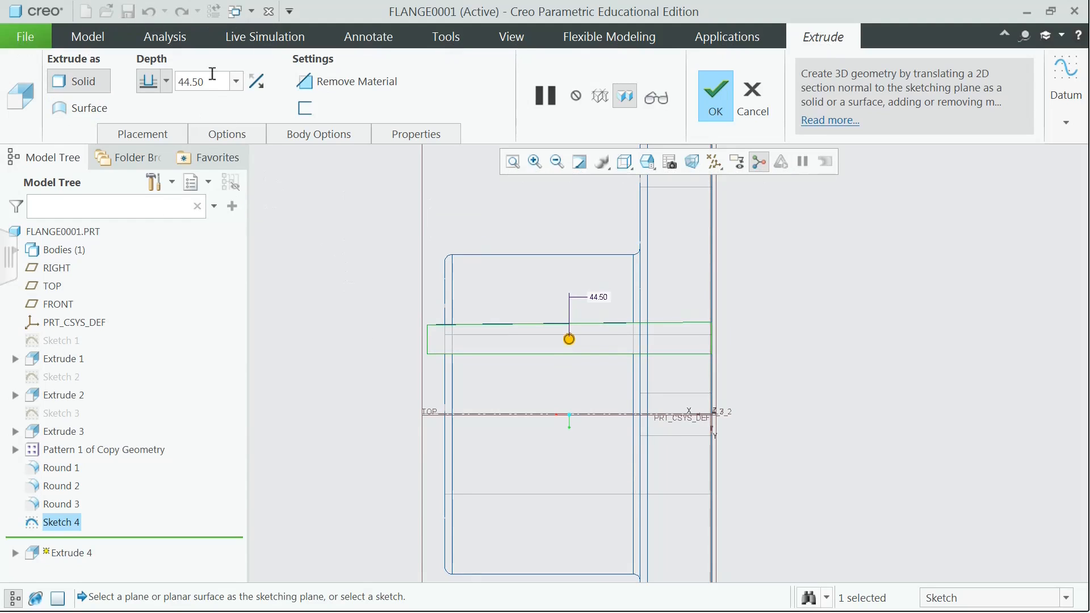
click(215, 85)
text(14)
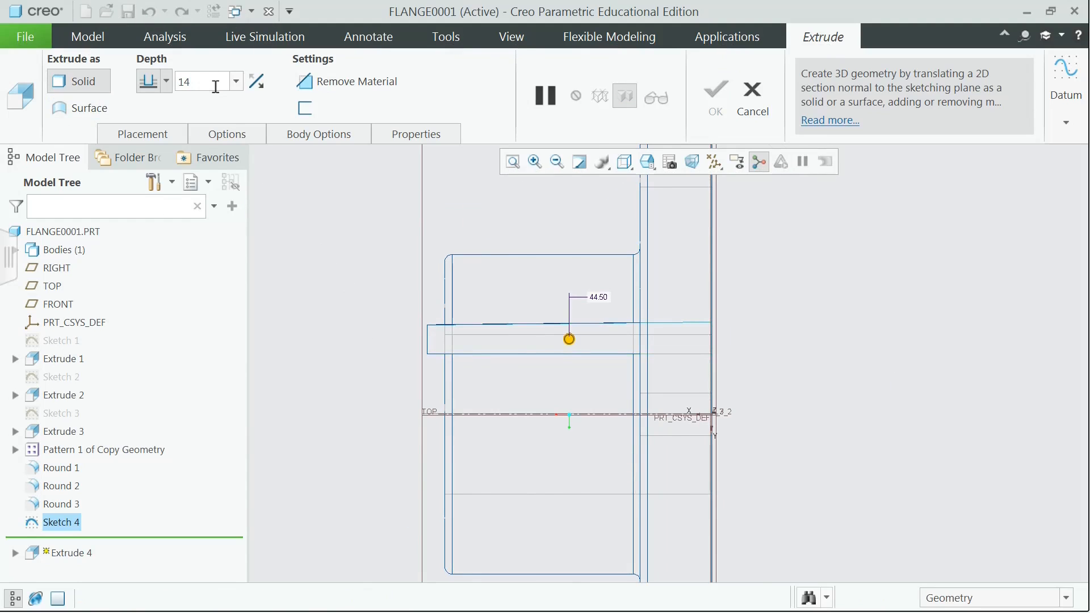
click(625, 163)
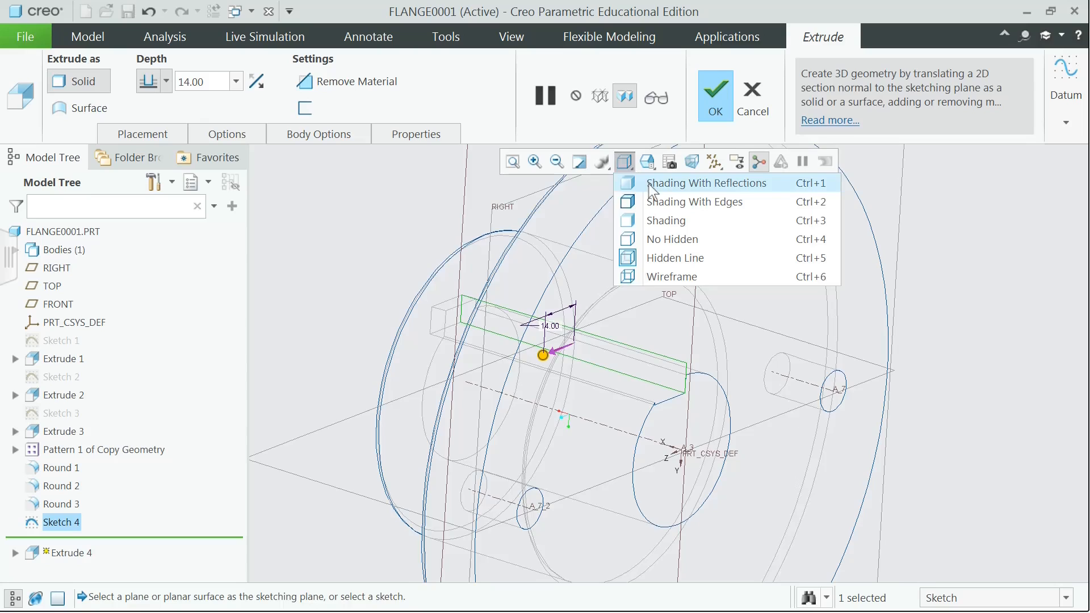
click(648, 184)
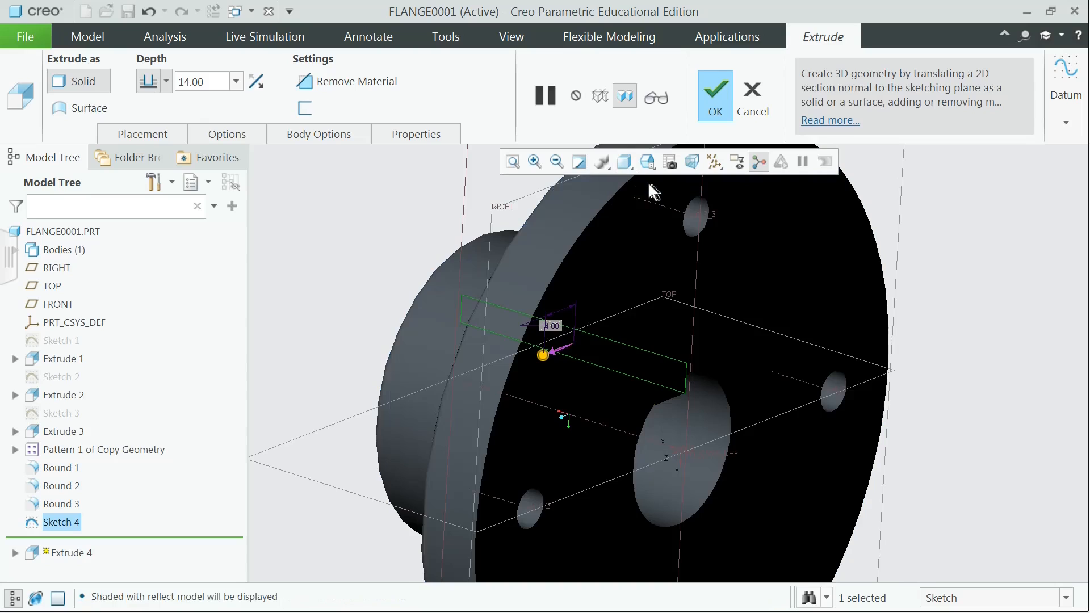
click(345, 81)
click(159, 81)
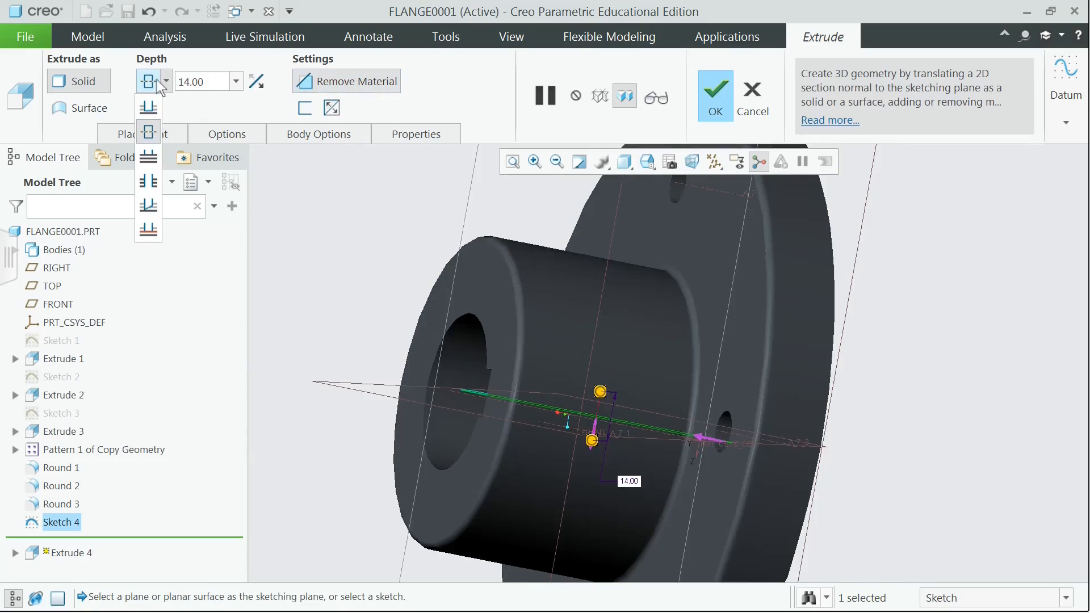
click(149, 132)
click(716, 94)
middle_drag(805, 279, 849, 238)
key(ctrl+d)
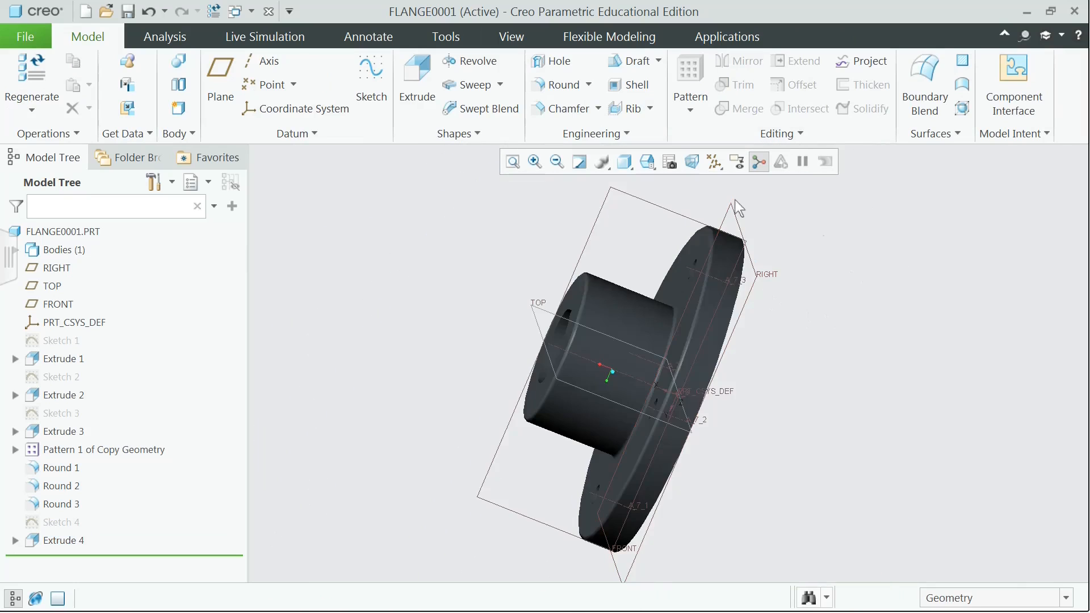
Apply a dark olive-gold appearance to the entire flange part
click(514, 37)
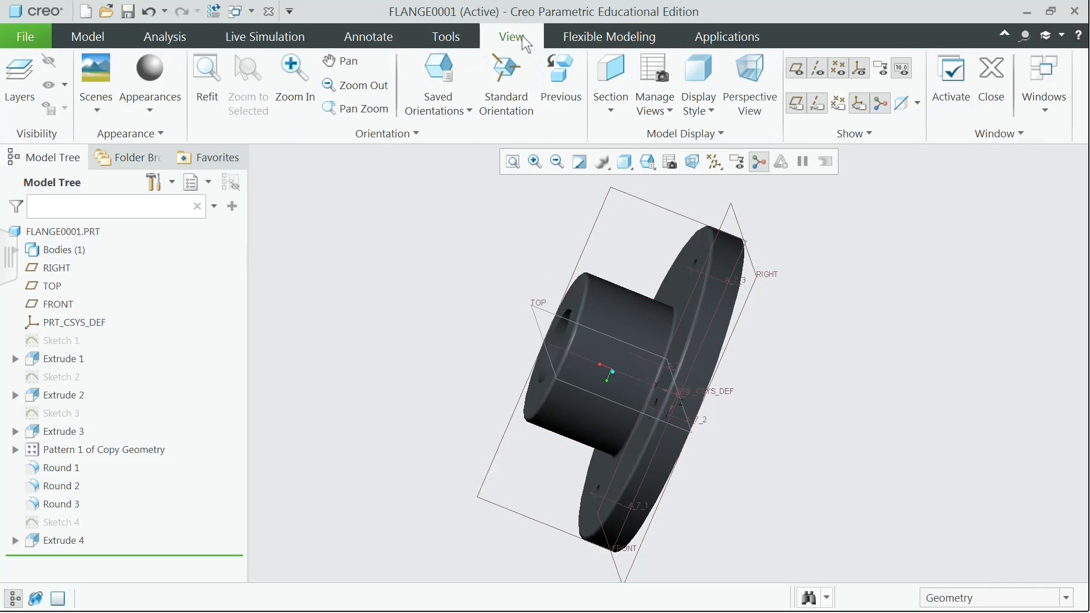
click(150, 107)
click(139, 236)
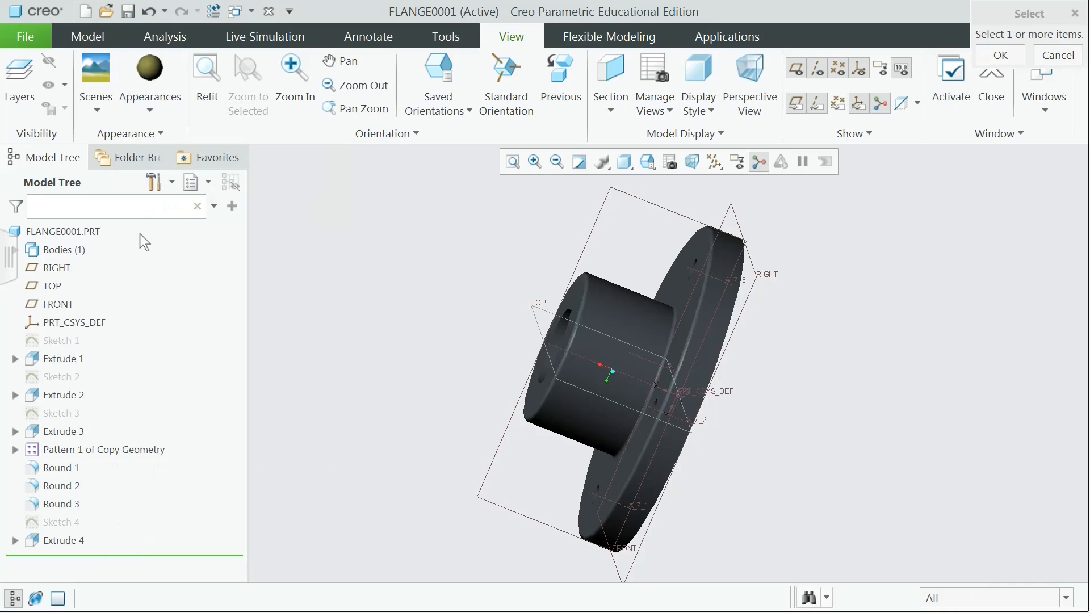
click(1066, 598)
click(1018, 579)
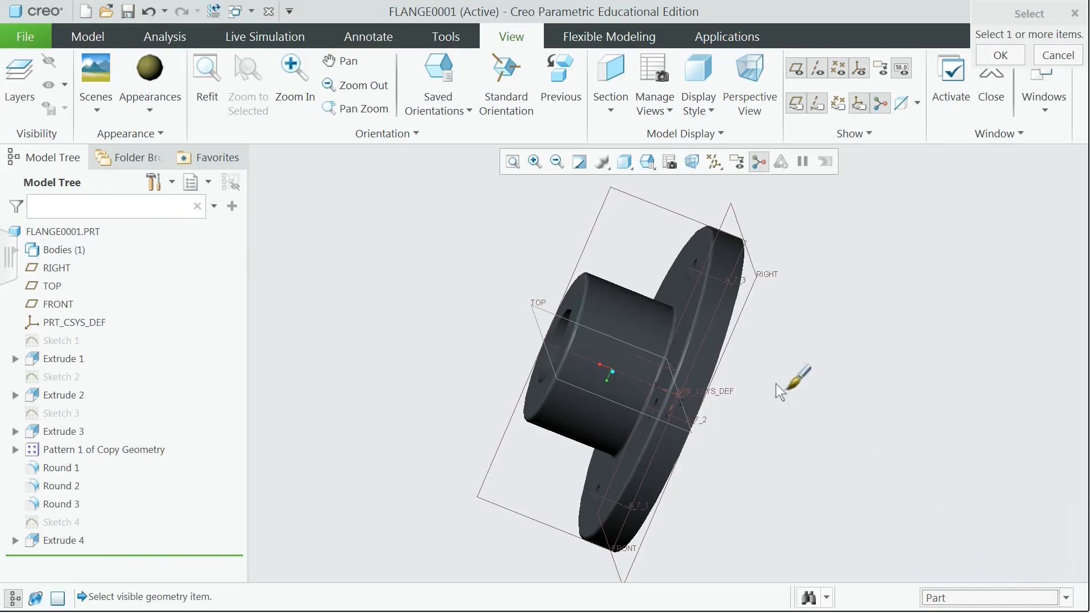
click(631, 307)
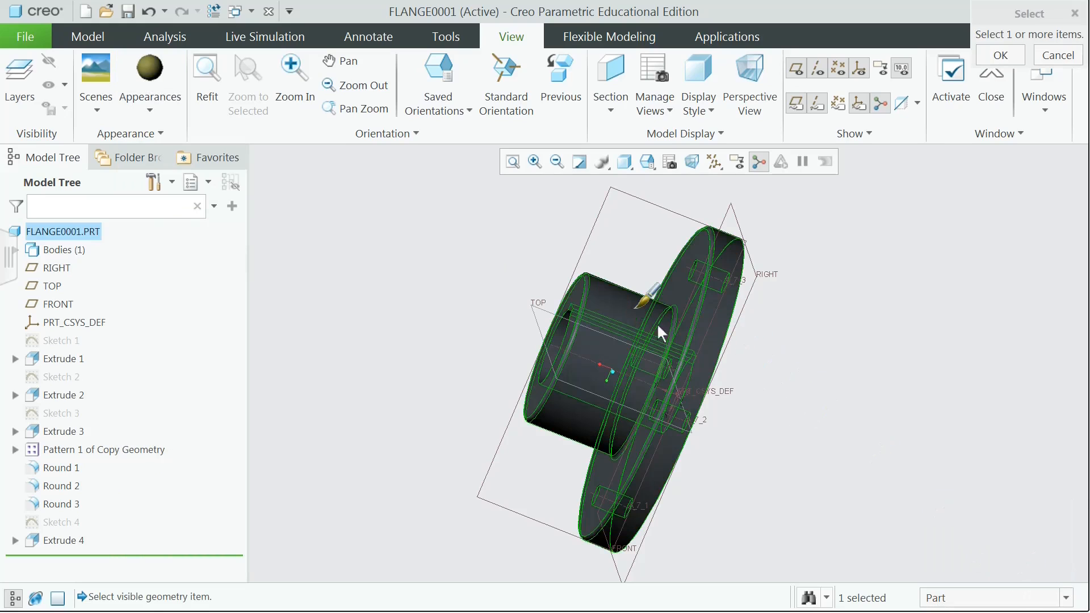
middle_click(794, 364)
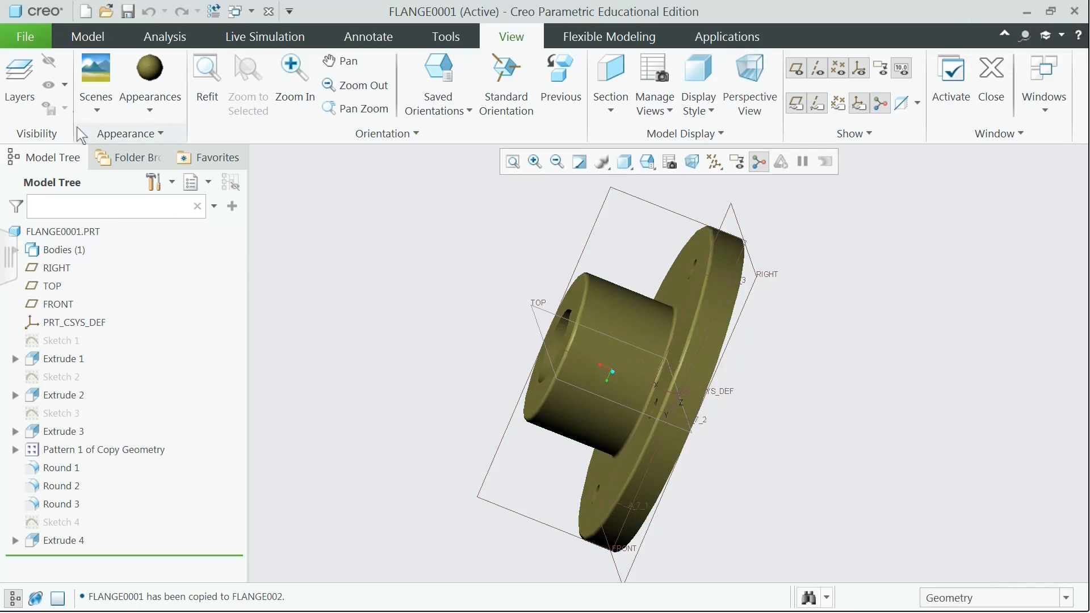
Close the flange and create a solid part named SHAFT001 using the mmns_part_solid_abs template instead of the default
click(31, 37)
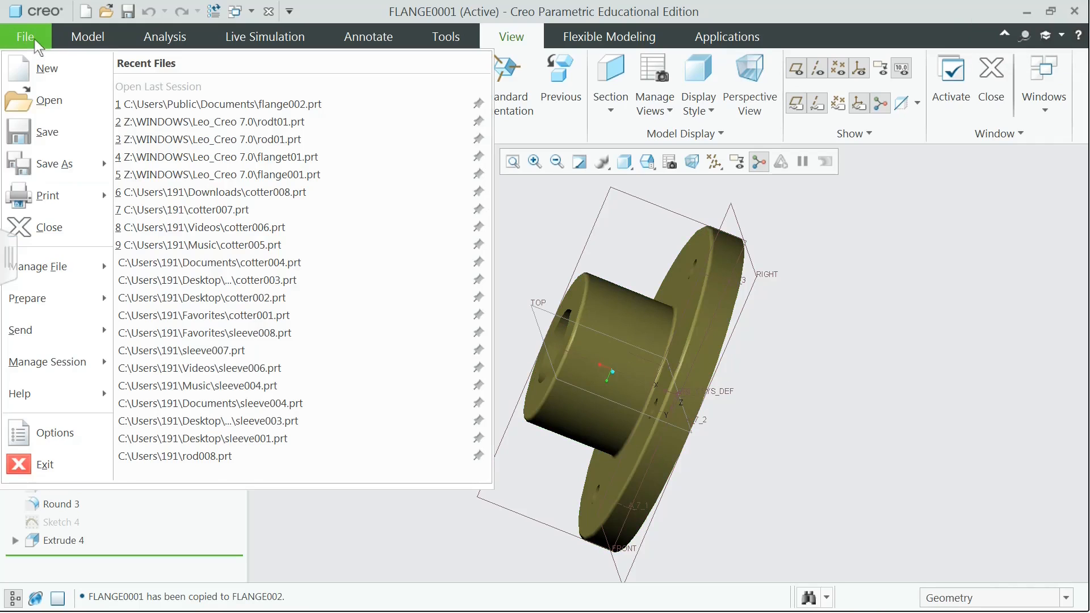
click(52, 223)
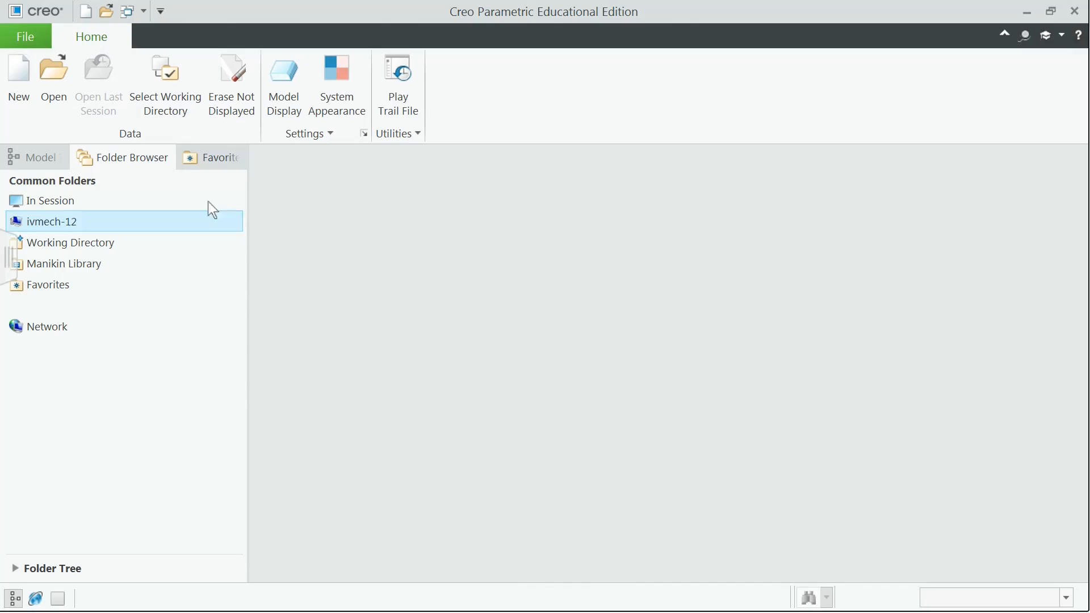
click(16, 72)
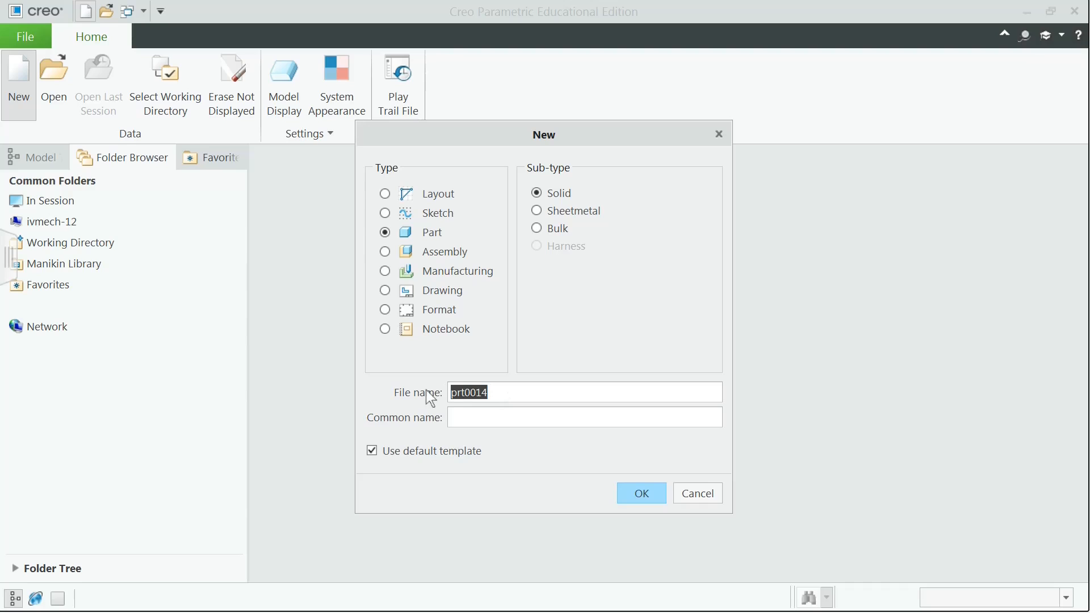
text(SHAFT001)
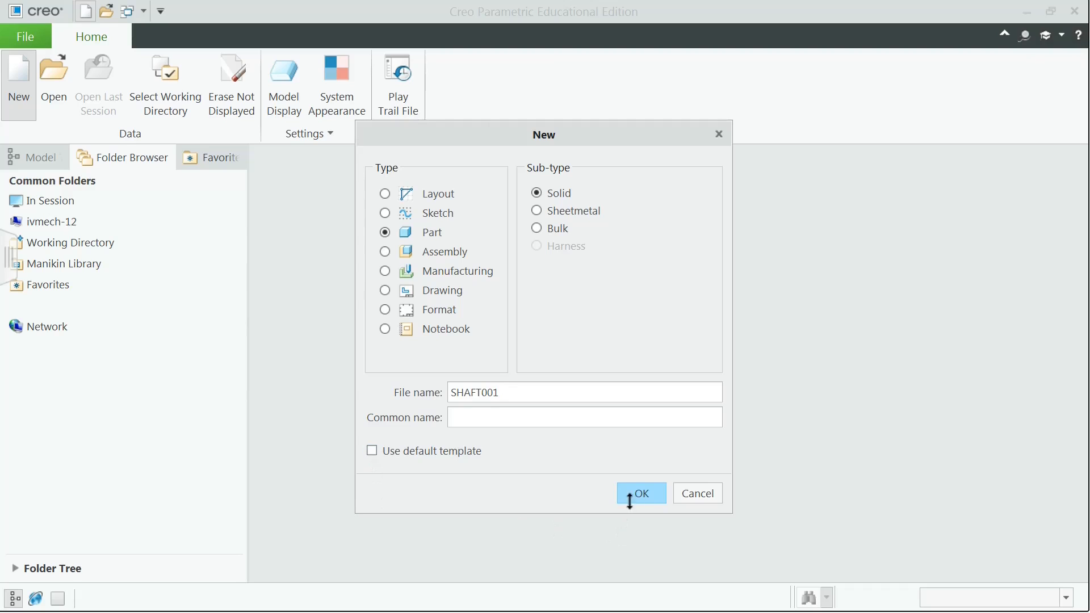
click(644, 495)
click(700, 274)
click(699, 273)
click(700, 273)
click(700, 273)
click(700, 274)
click(700, 273)
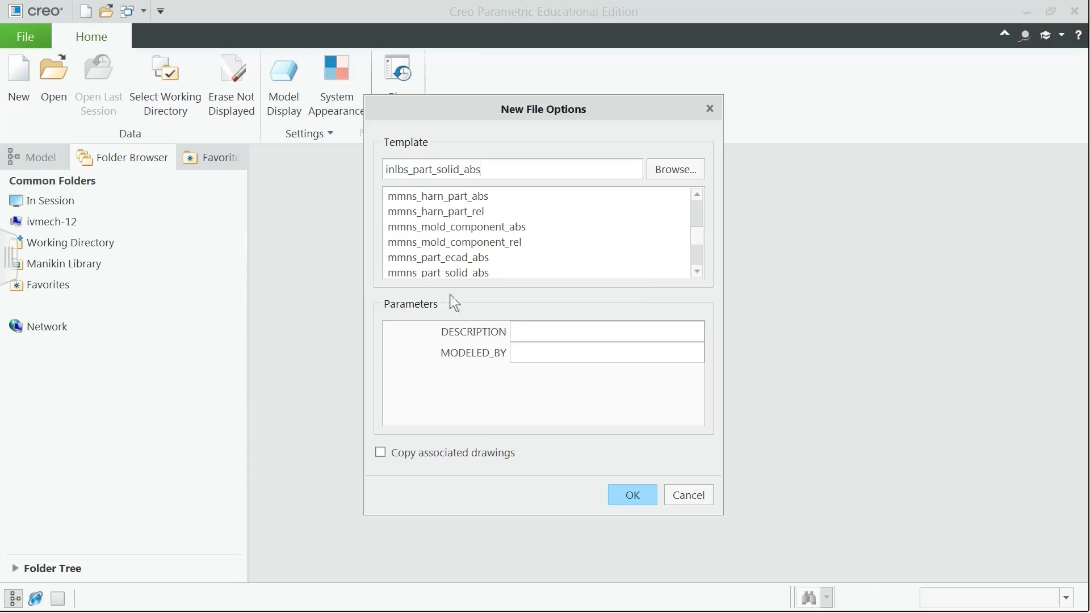
click(426, 273)
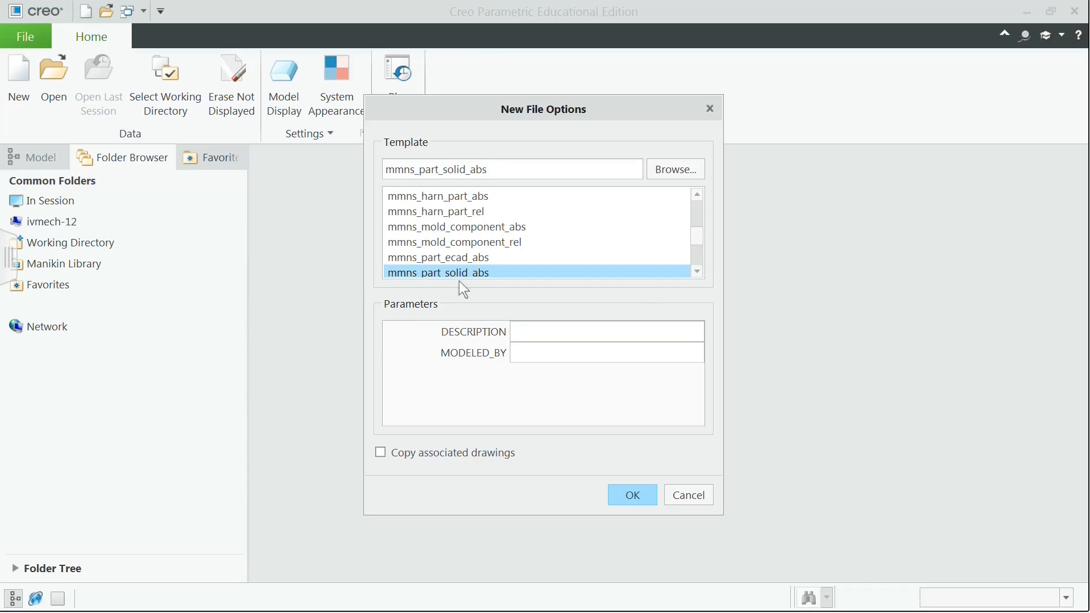
click(634, 496)
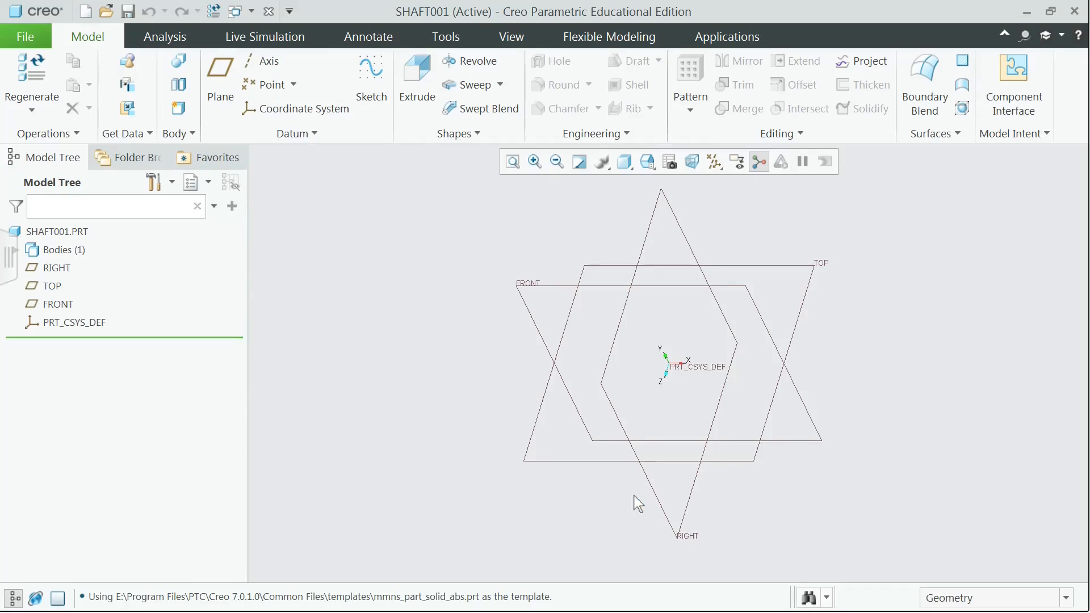
Start a sketch on the RIGHT plane, viewed square-on with all datum display turned off
click(59, 268)
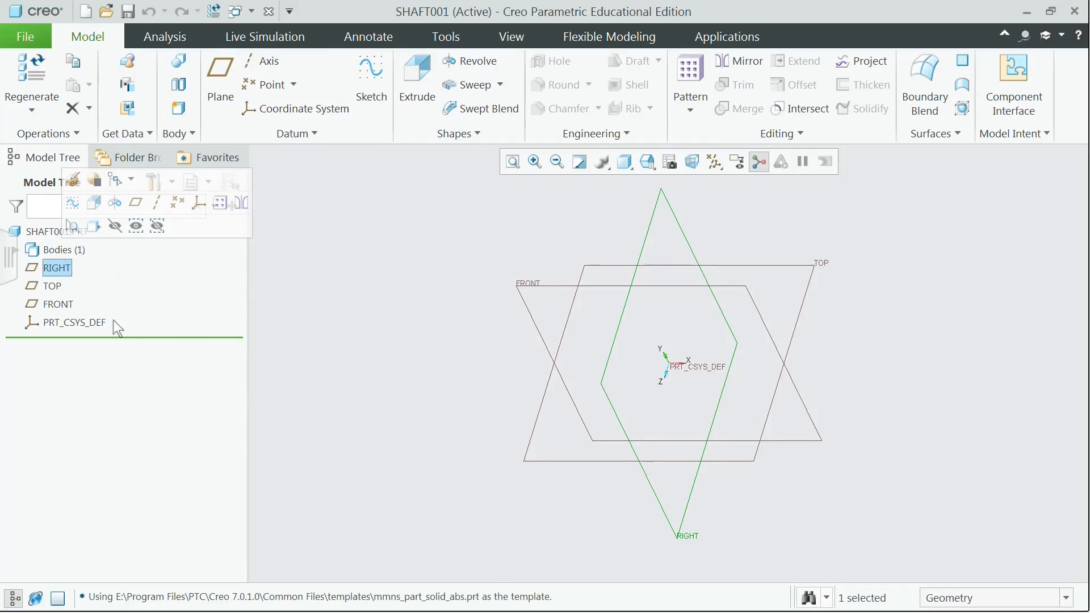
click(370, 80)
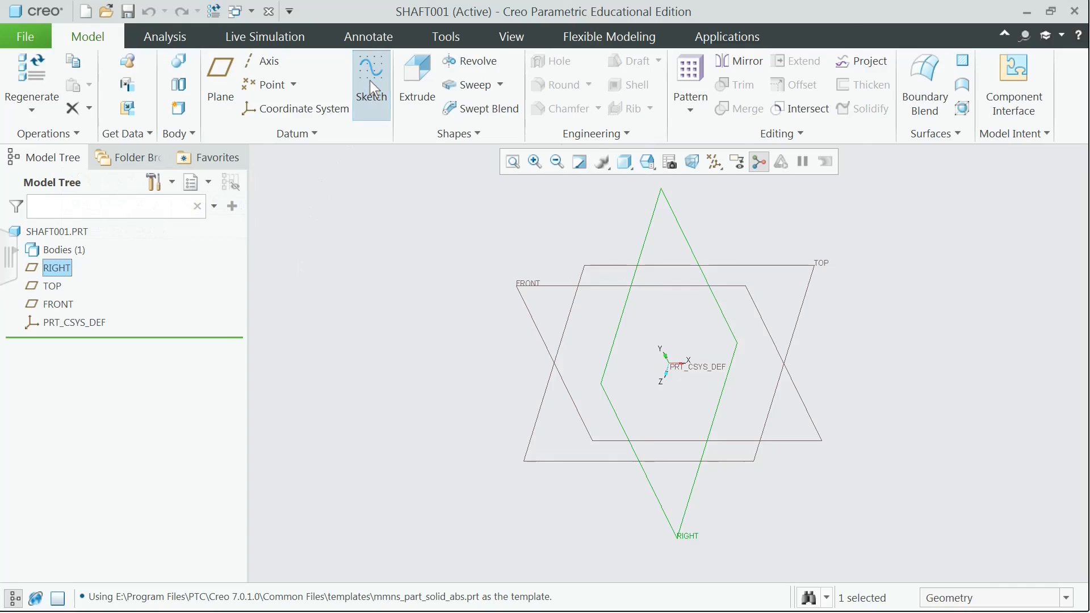
click(21, 108)
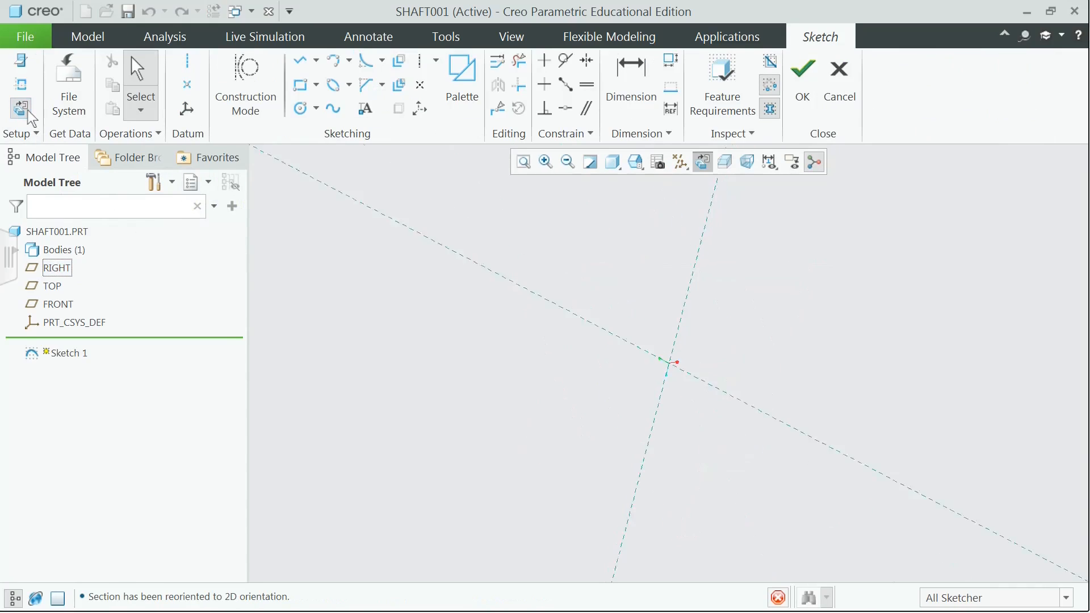
click(680, 162)
click(680, 183)
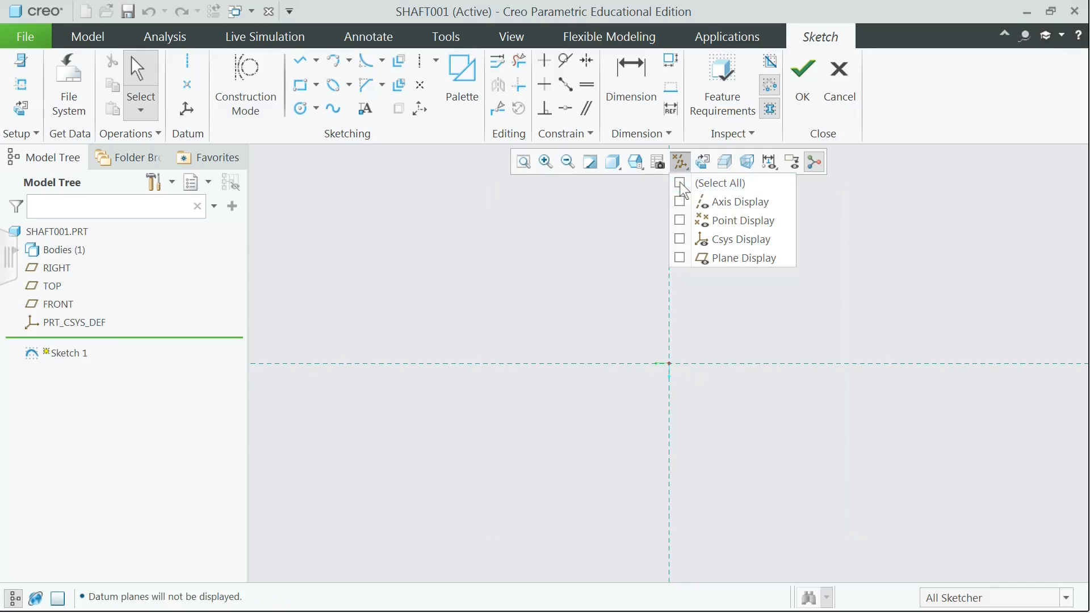
Add a horizontal and a vertical centerline along the sketch references through the origin
click(187, 60)
click(369, 366)
click(480, 366)
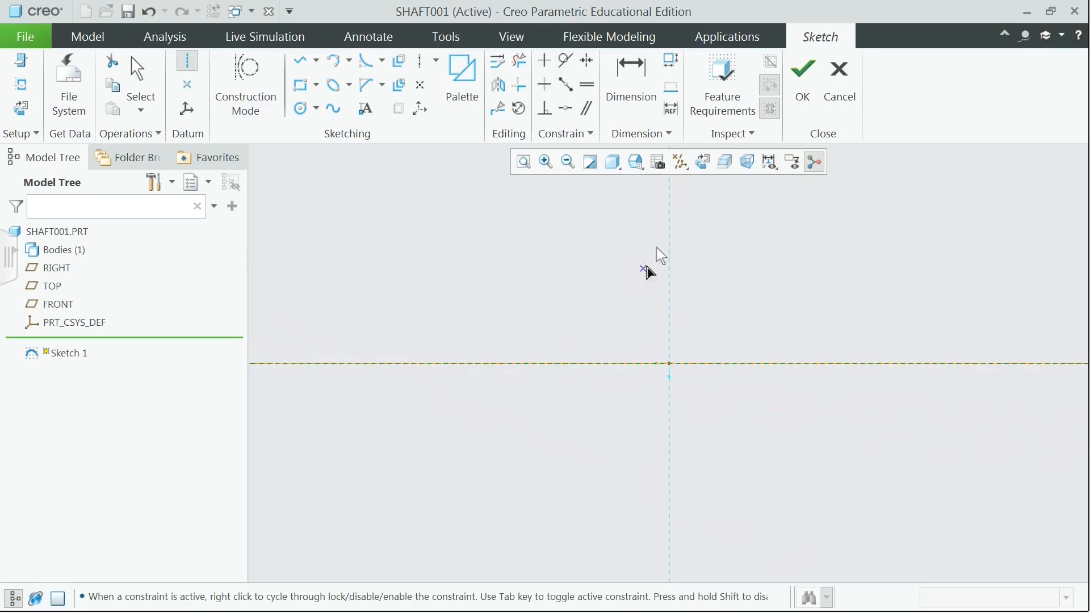
click(670, 245)
click(672, 327)
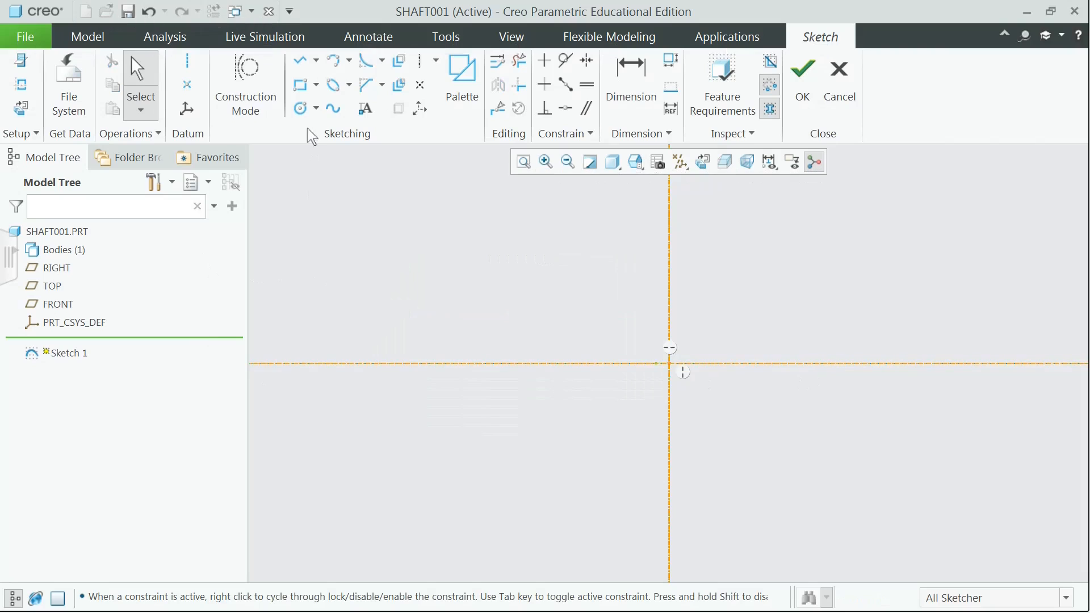
Sketch a circle centered on the origin, about 193 mm in diameter
click(316, 111)
click(341, 126)
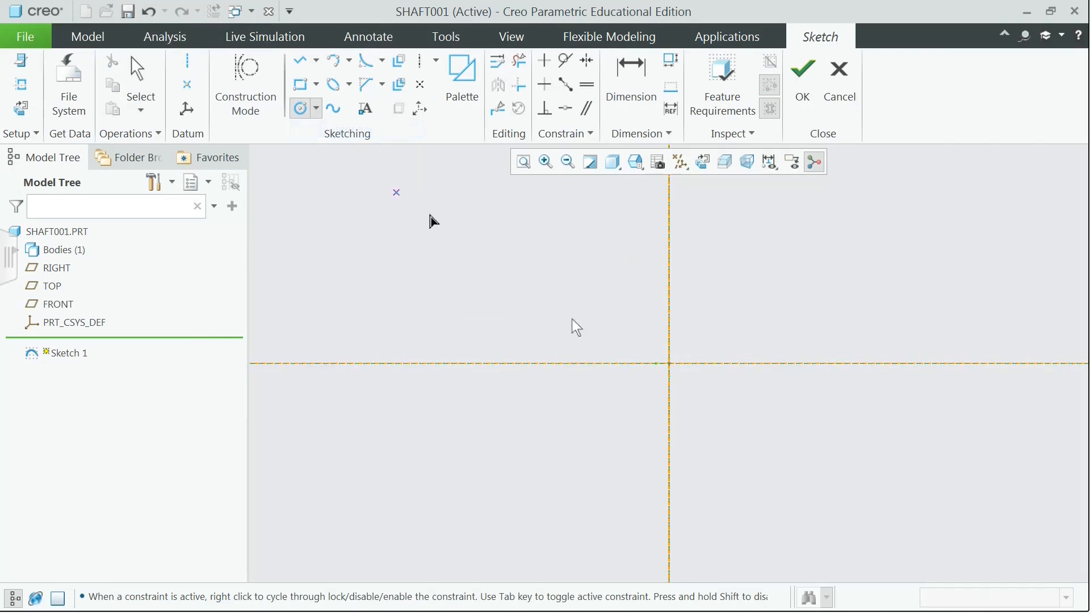
click(669, 364)
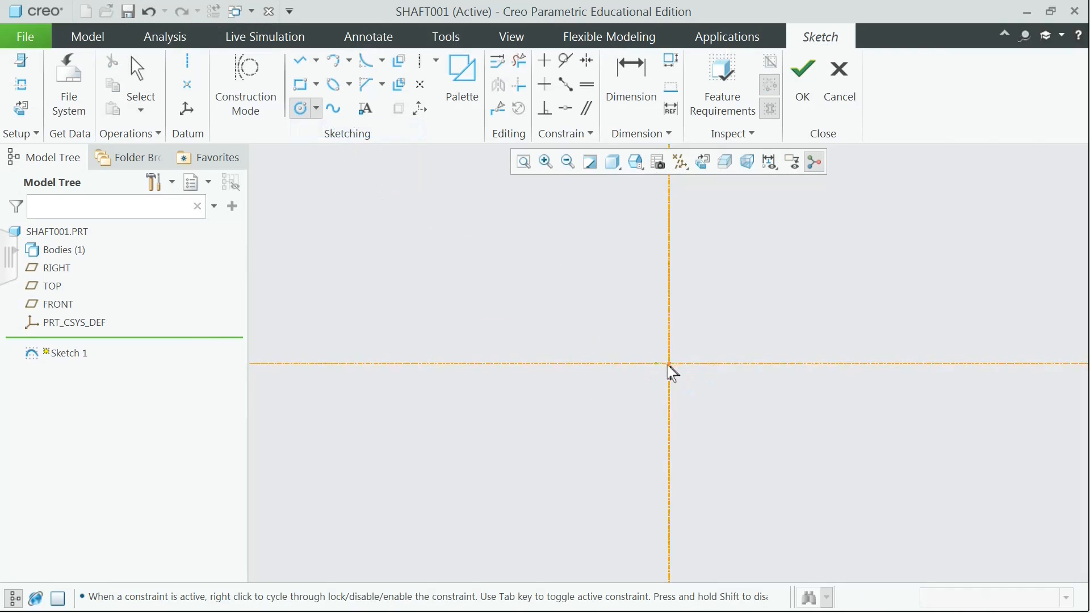
click(698, 423)
middle_click(778, 462)
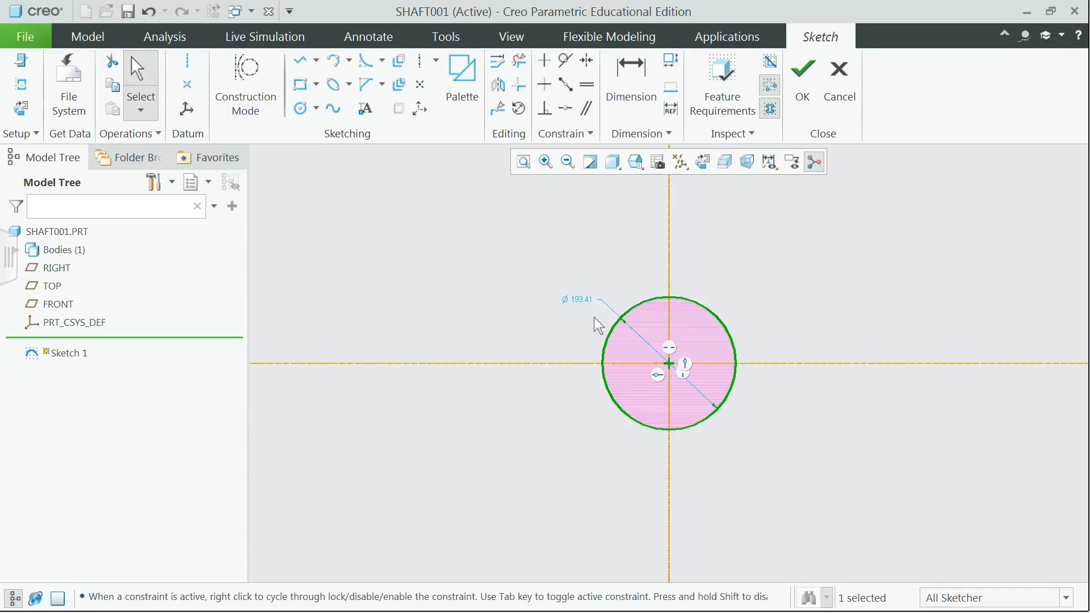
Set the circle's diameter to 45 mm and finish the sketch
double_click(577, 299)
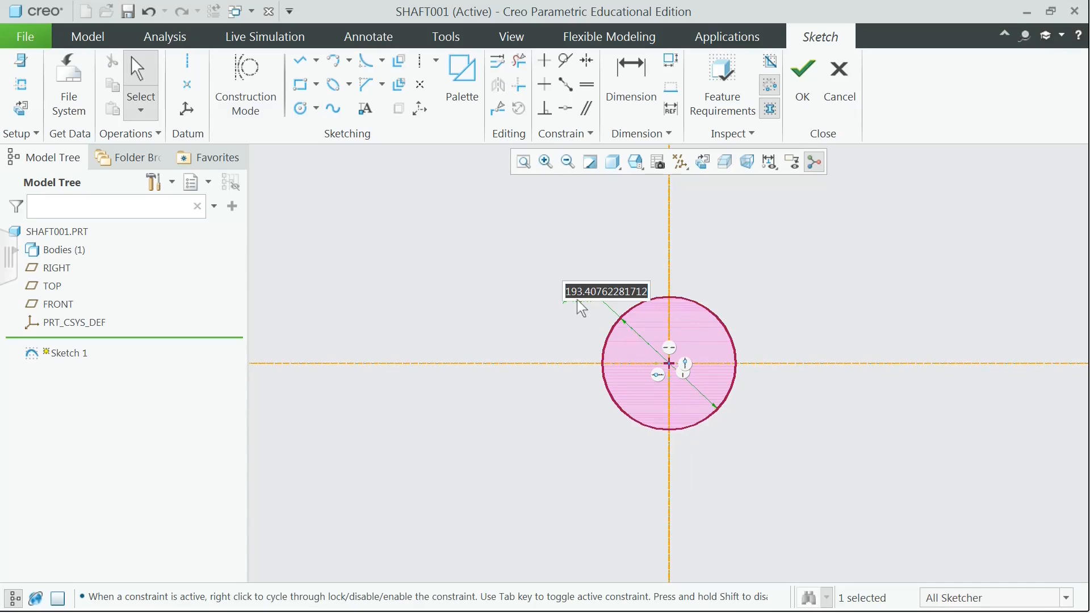
text(45)
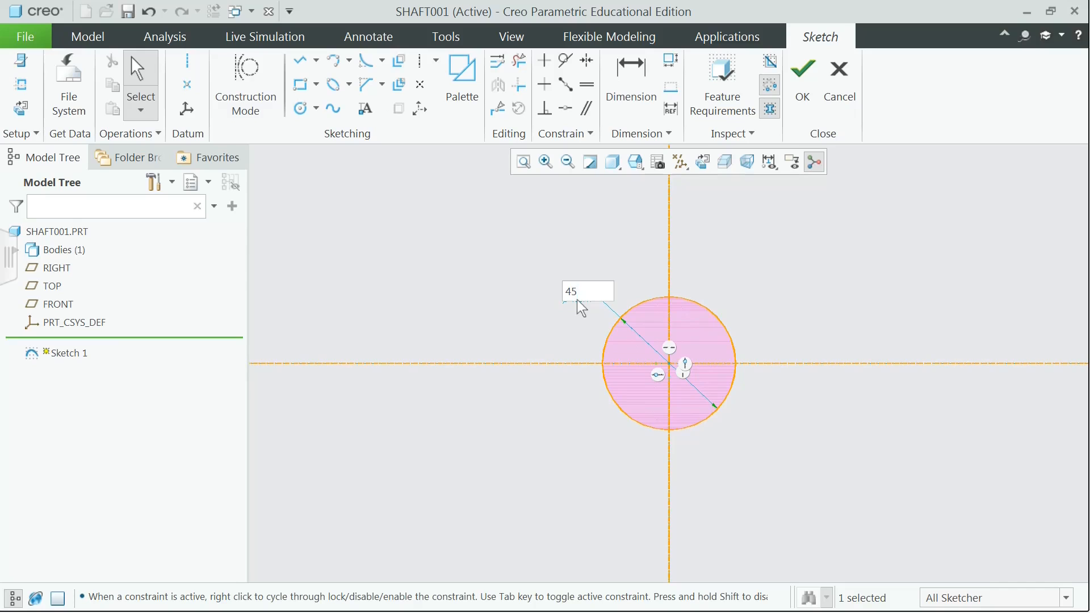
key(Return)
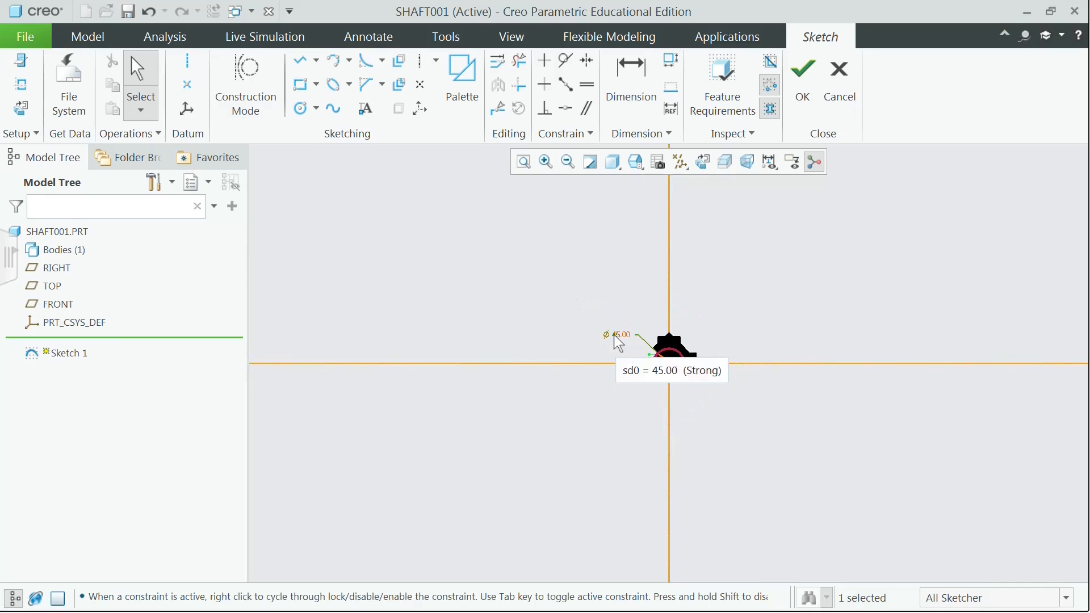
drag(614, 335, 640, 351)
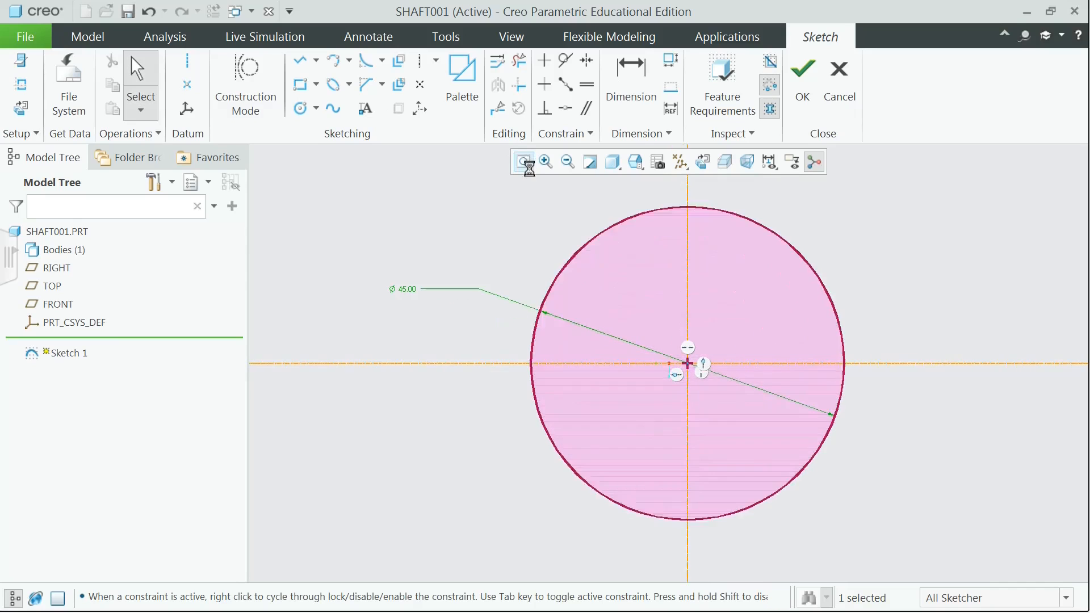
click(802, 79)
Extrude the circle 120 mm as a solid shaft and turn all datum display on
click(417, 77)
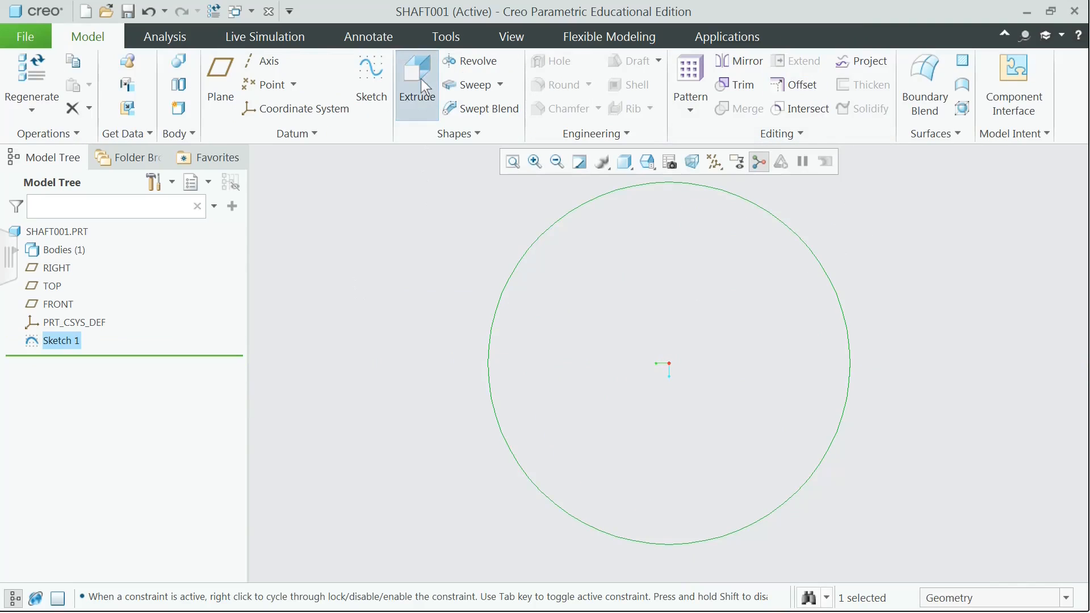
middle_drag(467, 310, 573, 267)
click(715, 163)
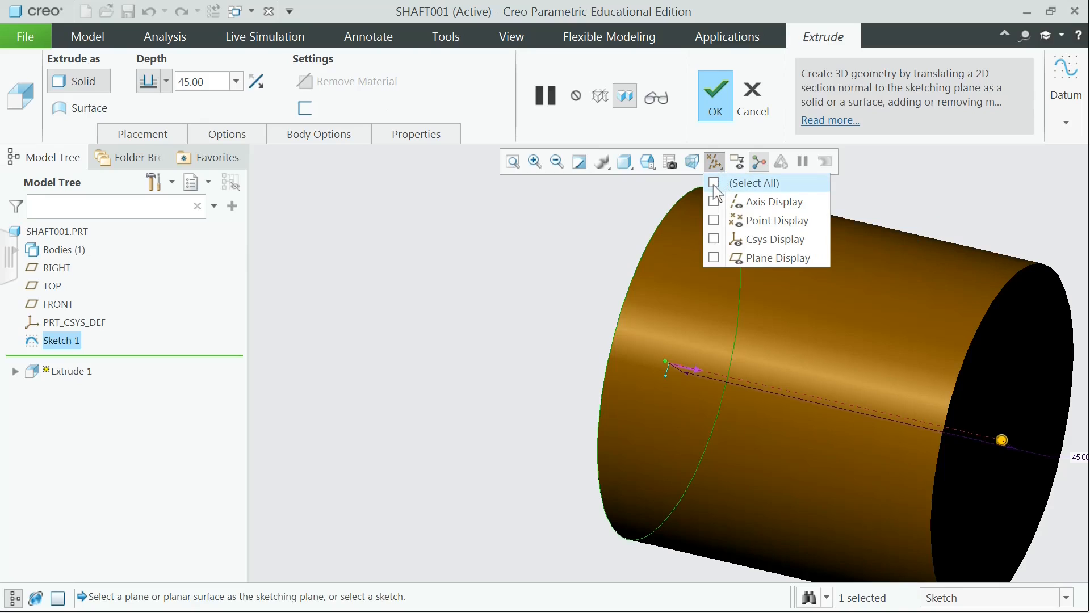
click(716, 183)
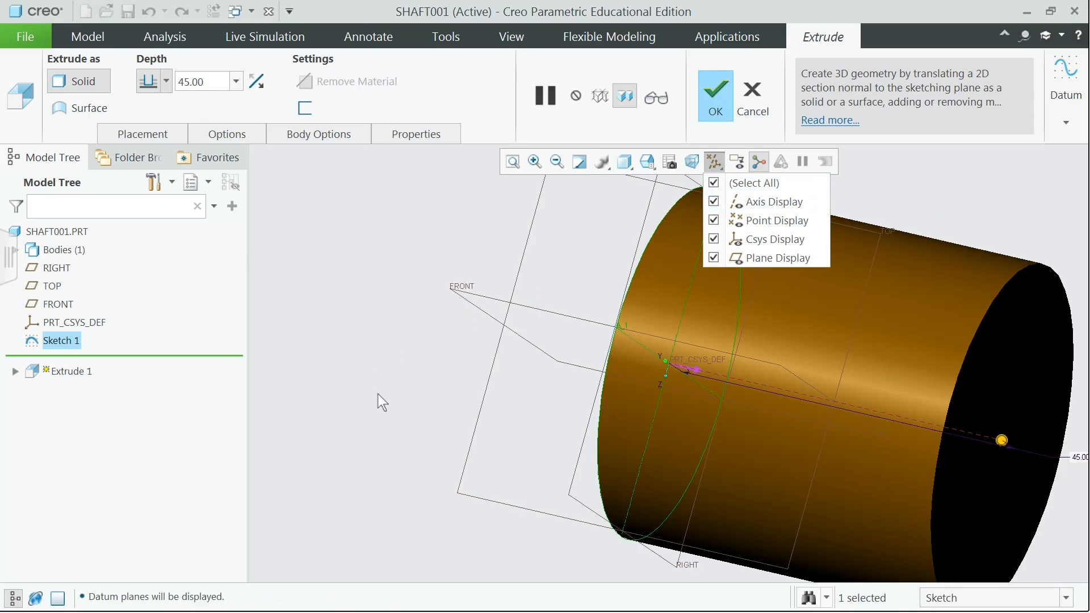
click(397, 388)
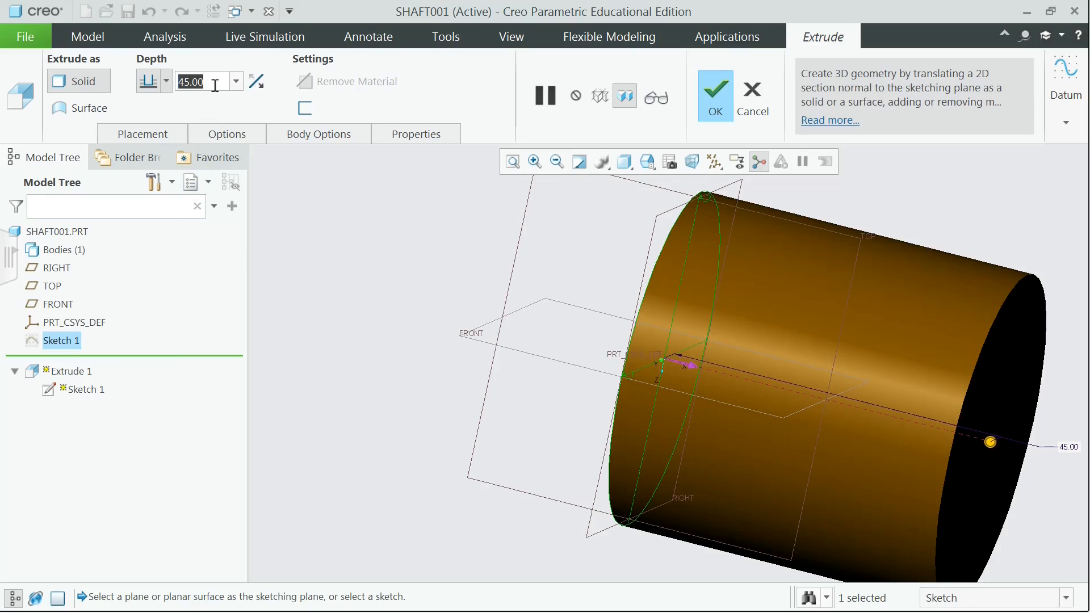
text(120)
key(Return)
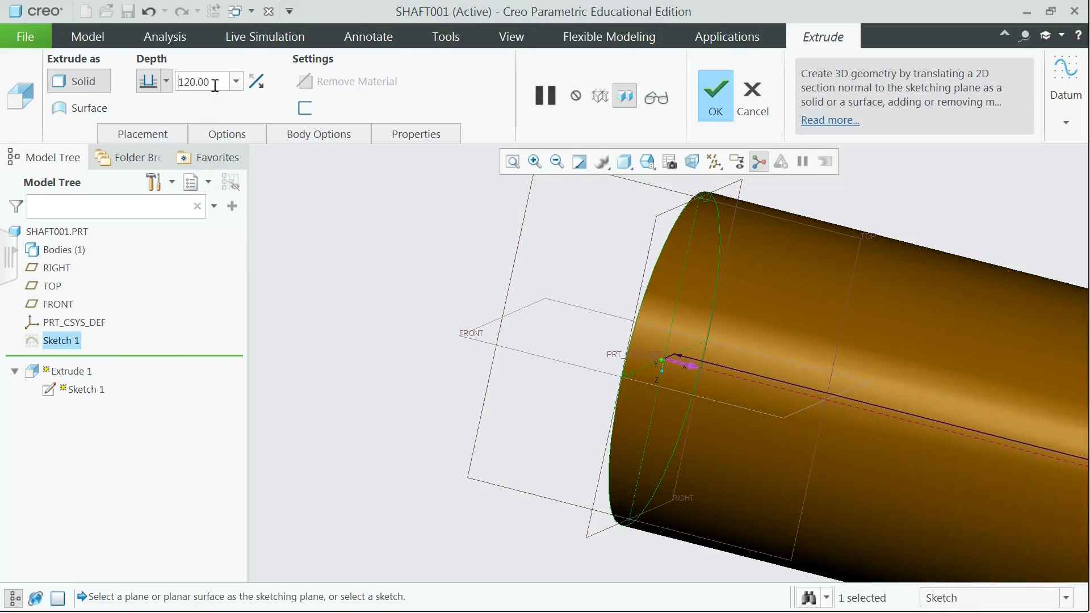
click(710, 93)
click(638, 167)
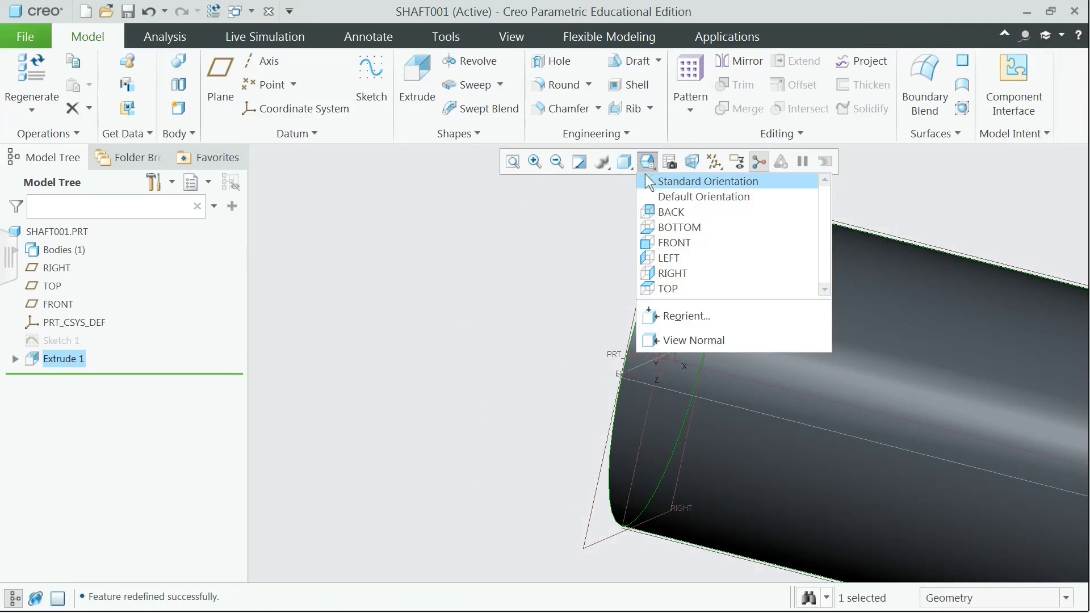
click(656, 181)
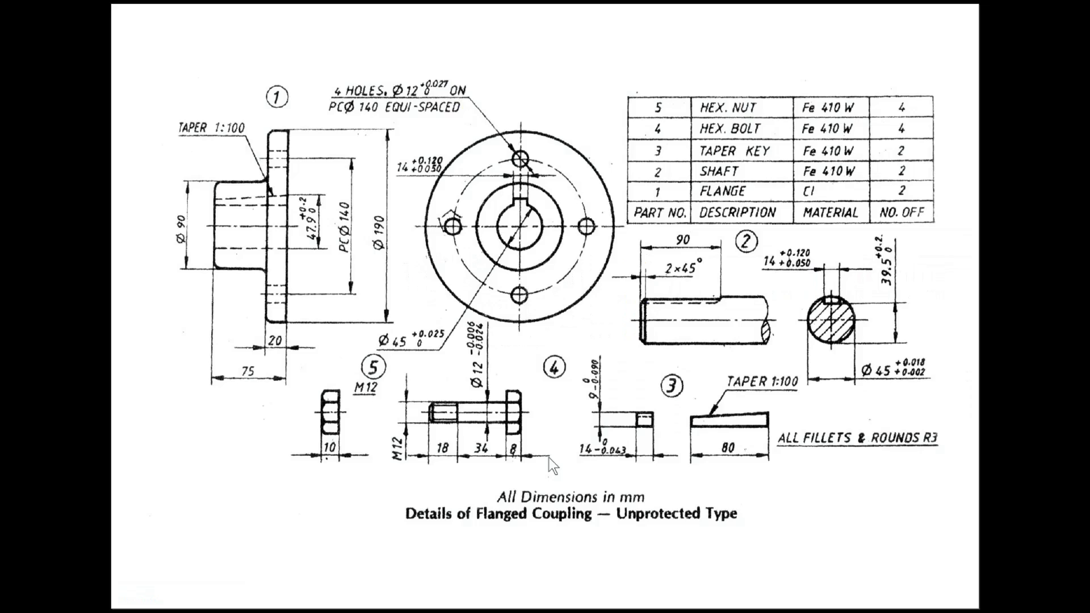
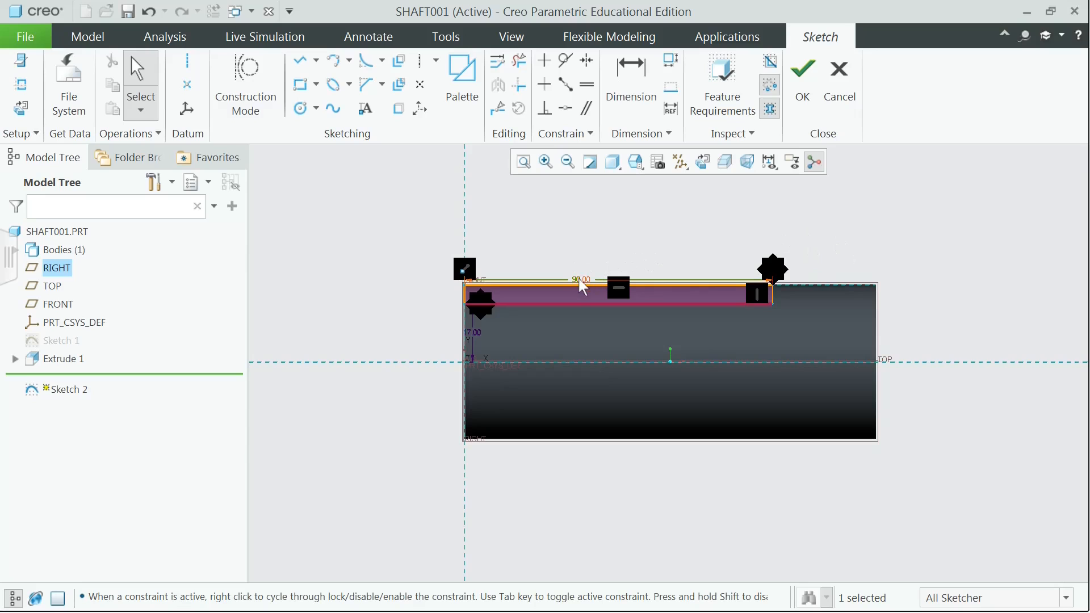
Finish the keyway sketch and cut it from the shaft with a symmetric 14 mm Extrude that removes material
middle_click(578, 277)
click(802, 79)
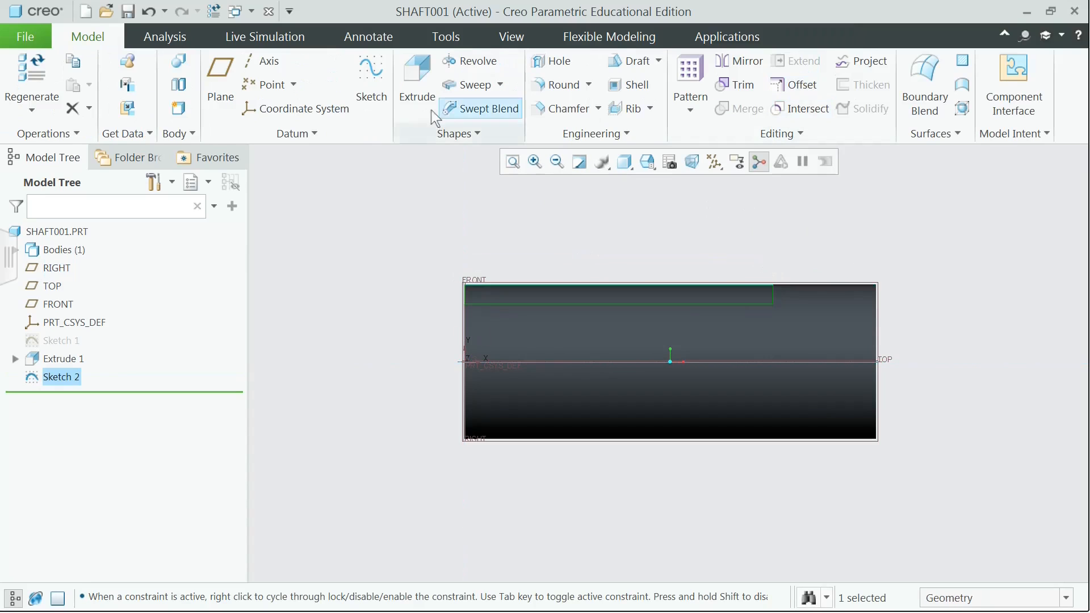
click(413, 76)
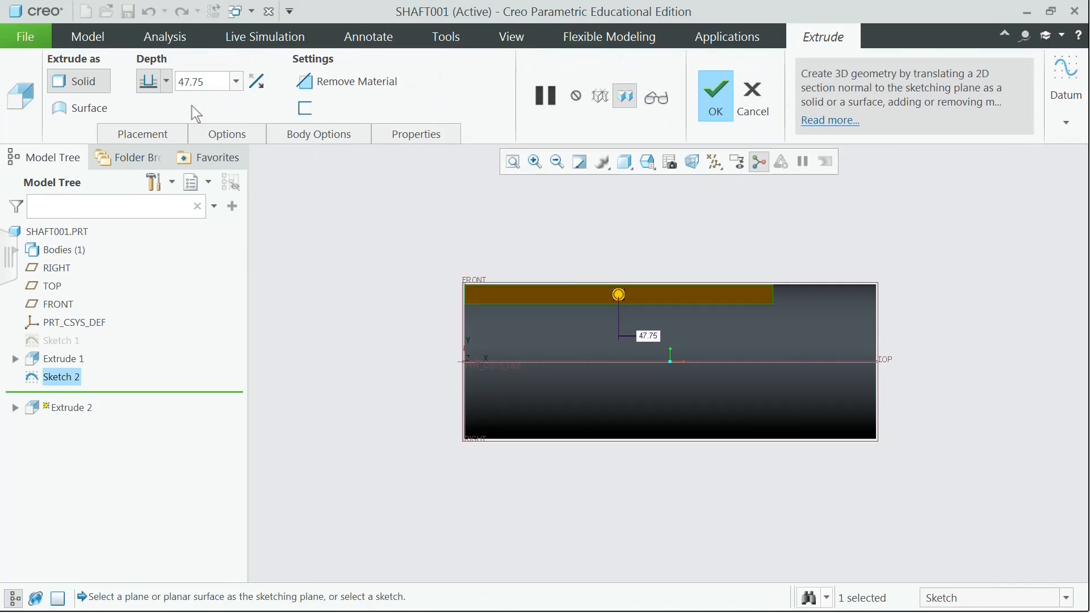
click(153, 81)
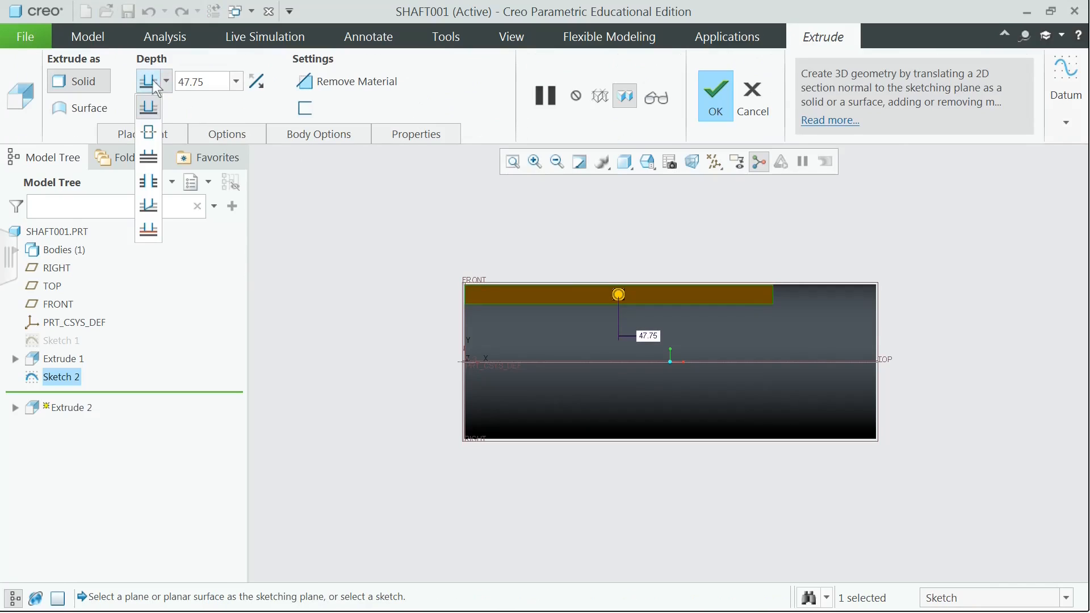
click(152, 131)
click(216, 85)
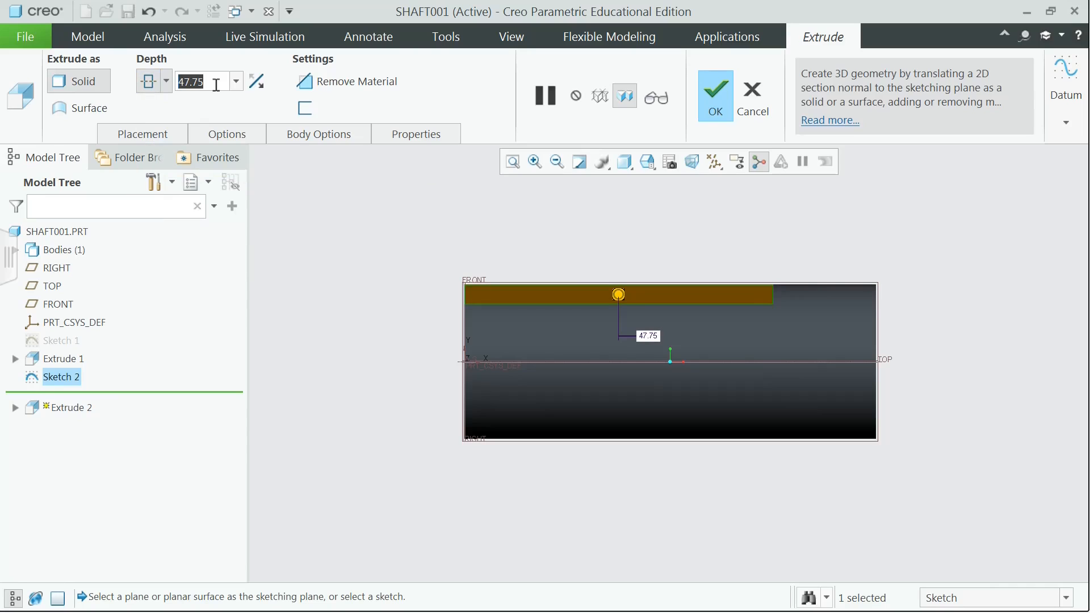
text(1)
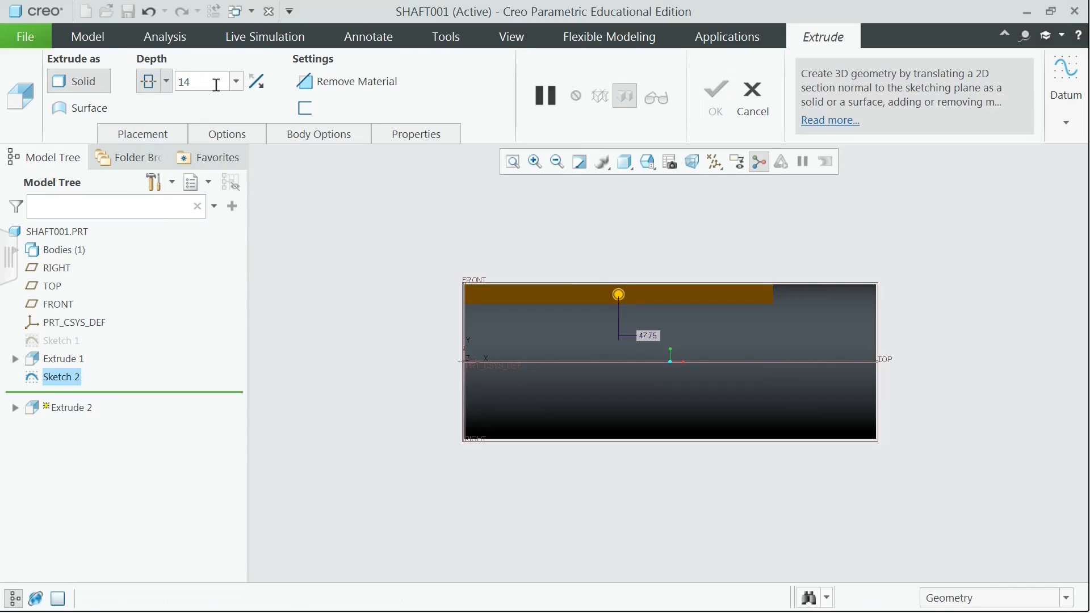
text(4)
click(345, 82)
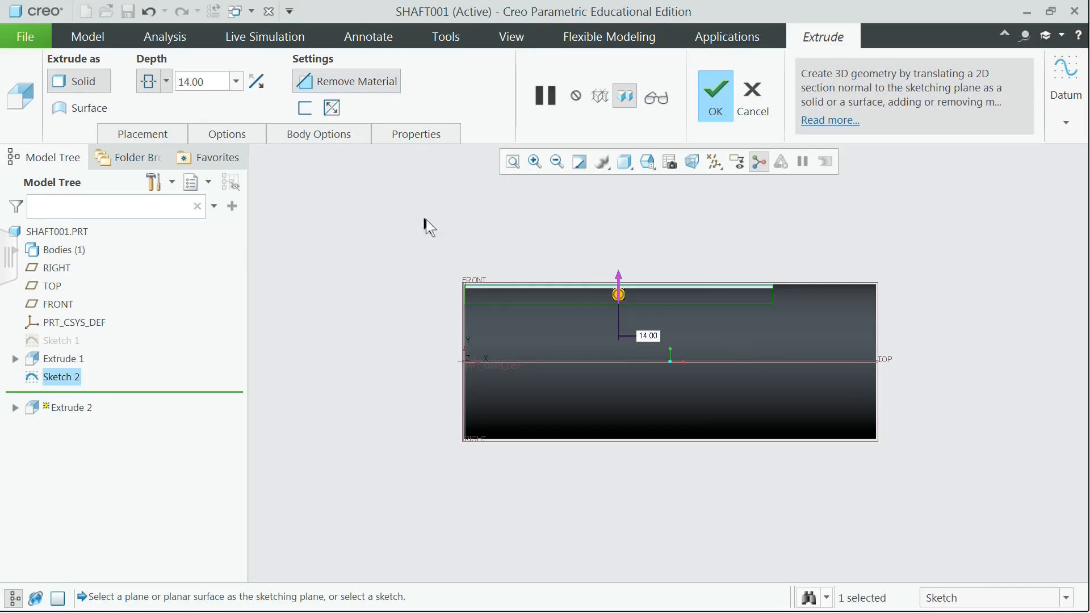
key(ctrl+d)
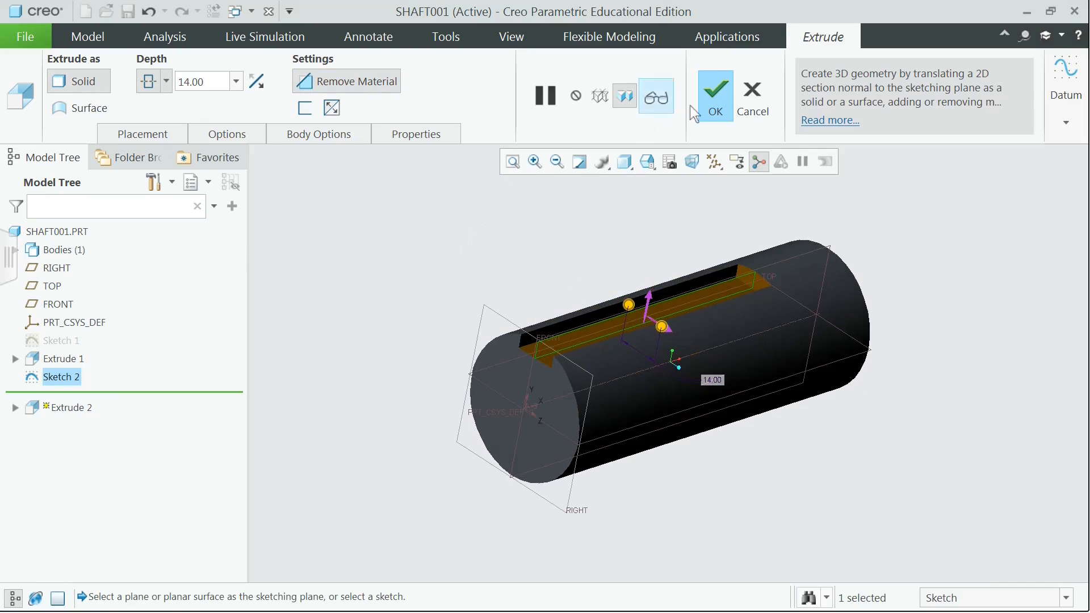
click(714, 94)
Round the bottom edge at the closed end of the shaft's keyway with a 5.5 mm radius, following the reference drawing
key(alt+Tab)
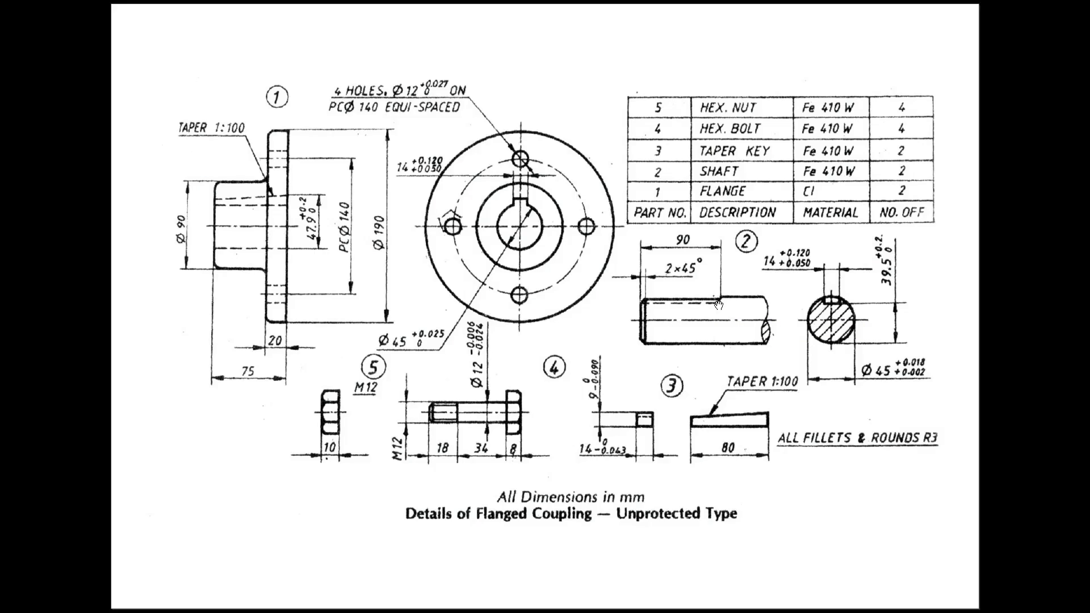
key(alt+Tab)
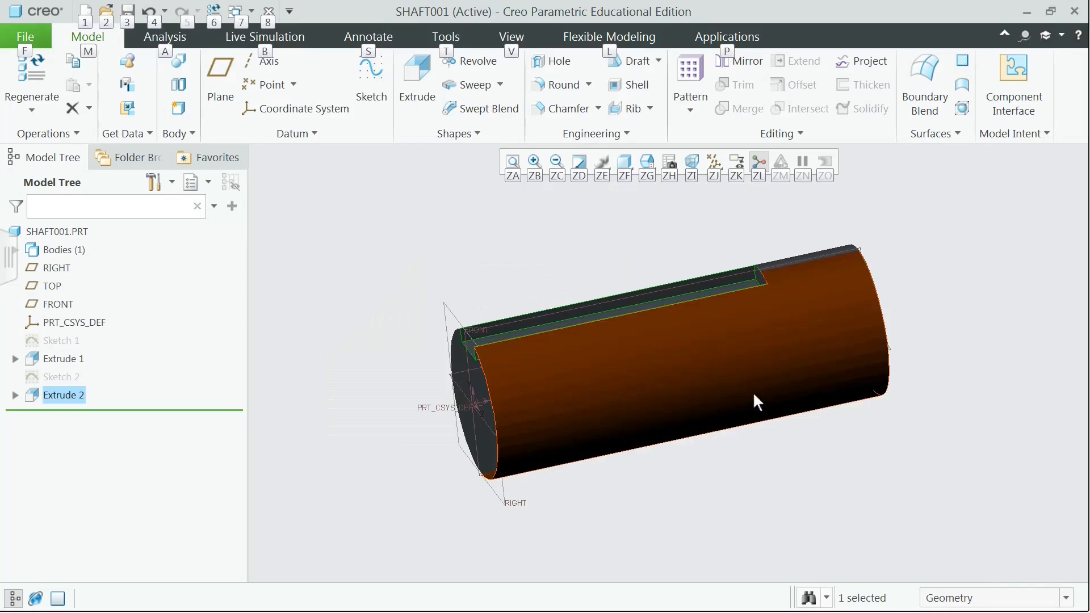
scroll(746, 238, down, 2)
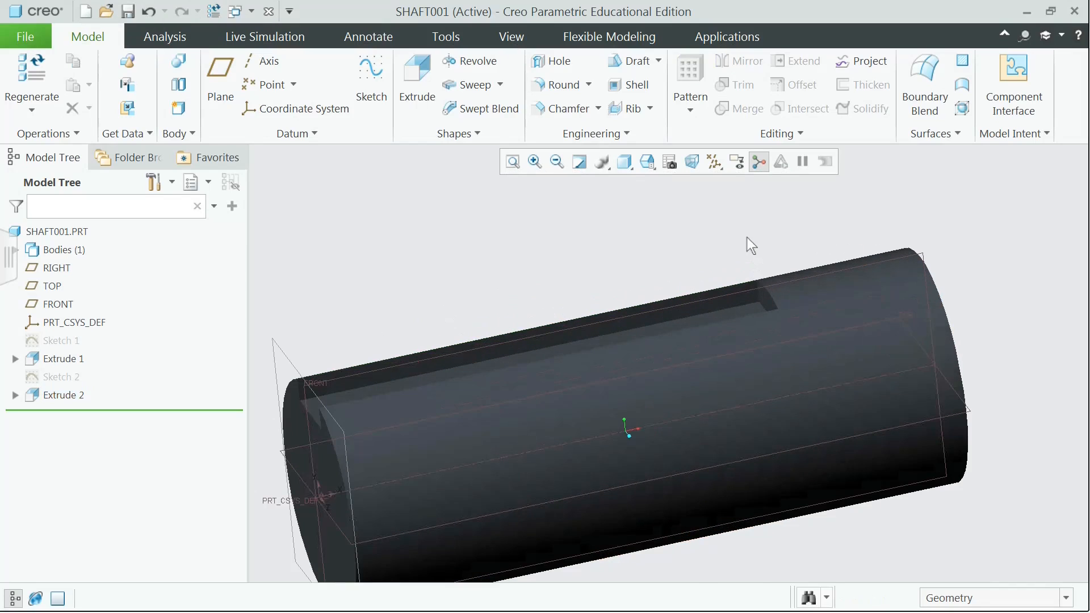
click(568, 86)
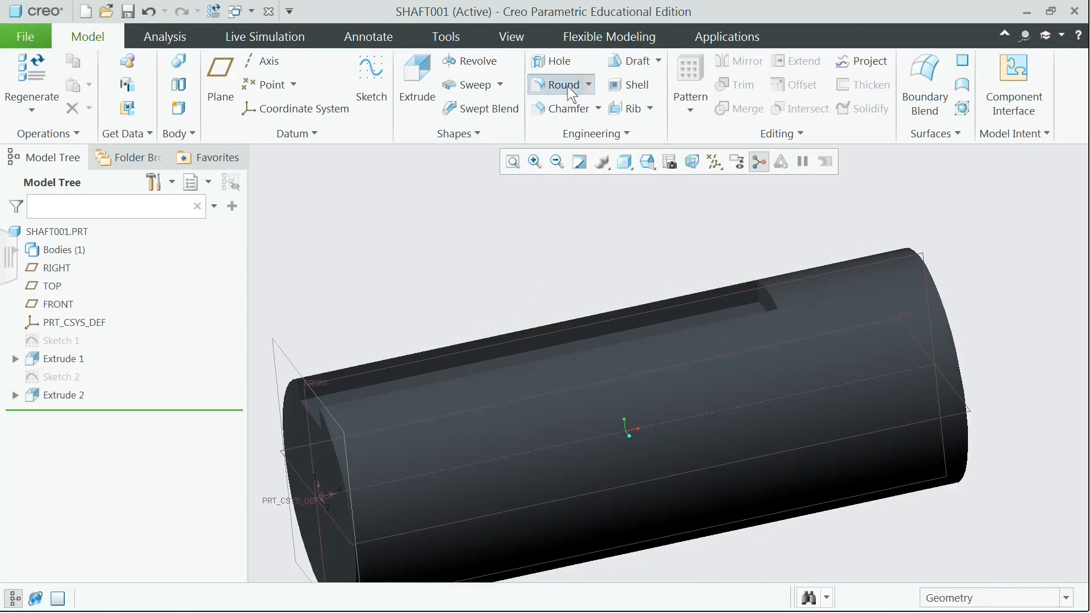
middle_drag(653, 227, 740, 310)
click(755, 308)
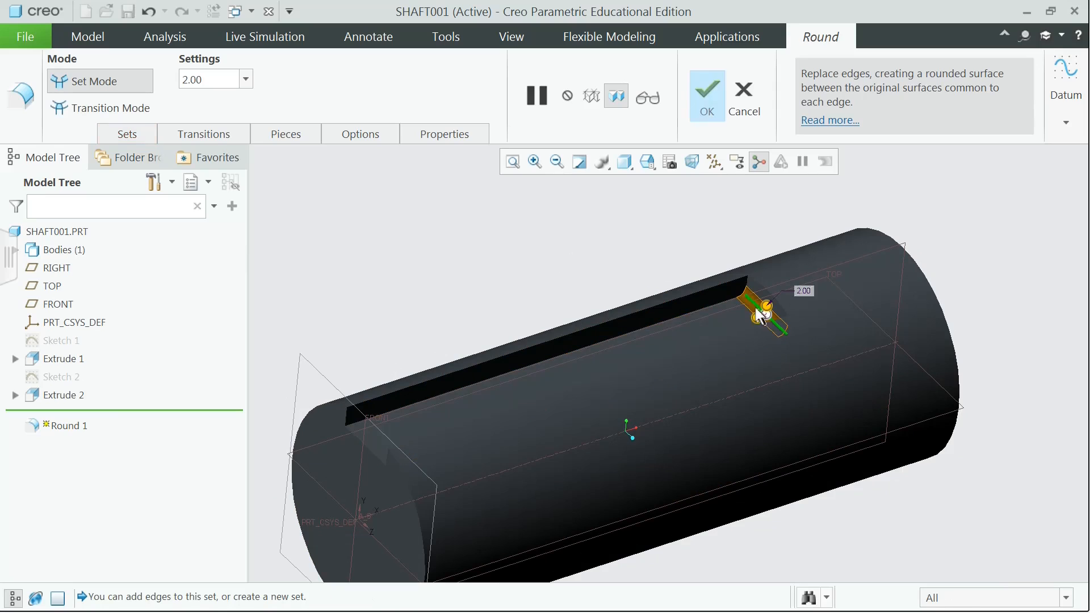
click(216, 82)
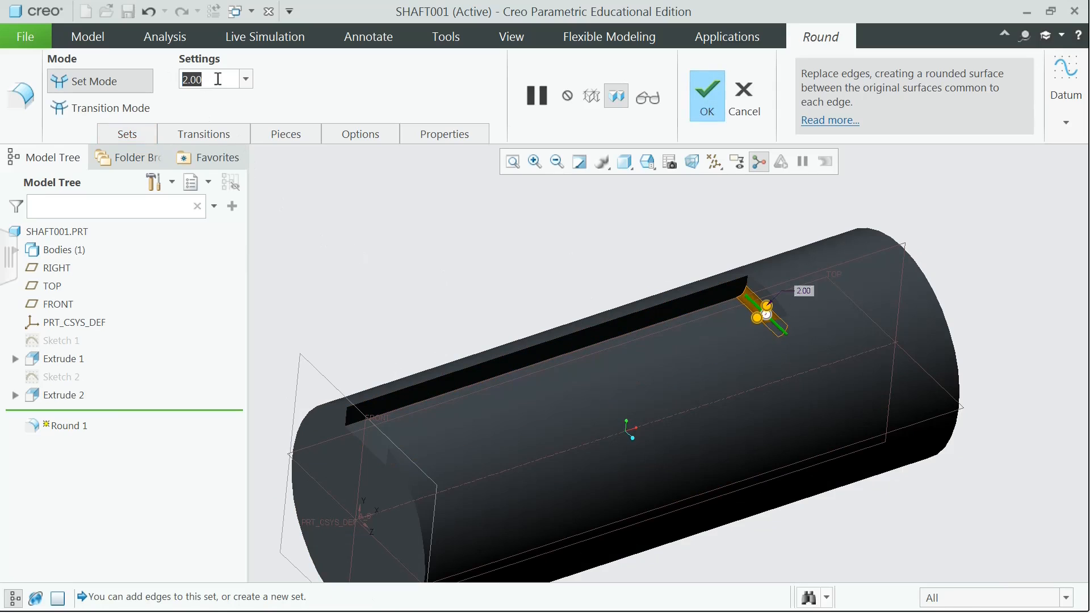
text(5.5)
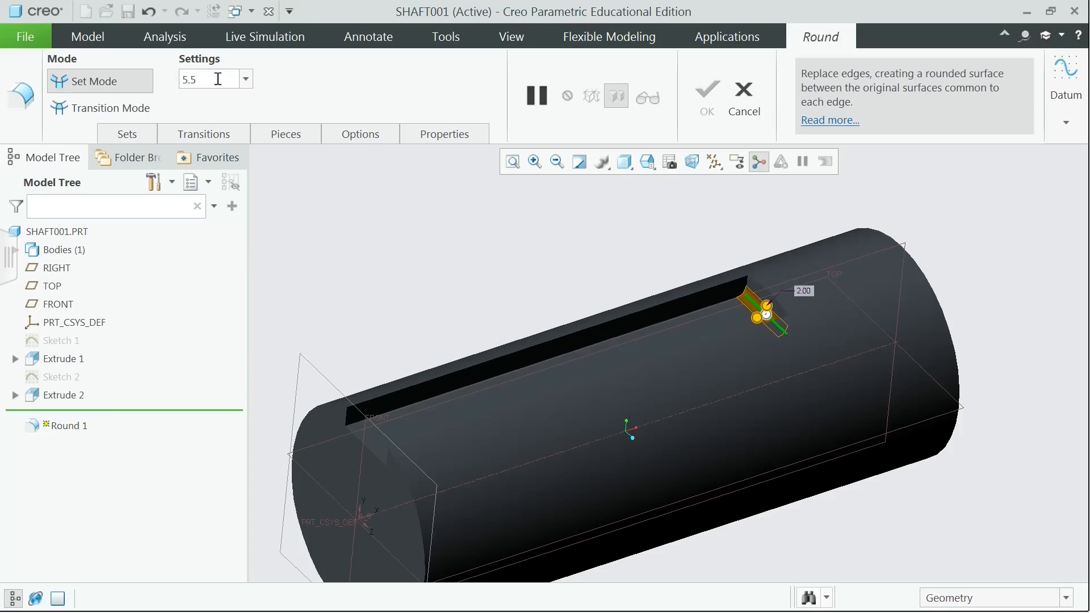
key(Return)
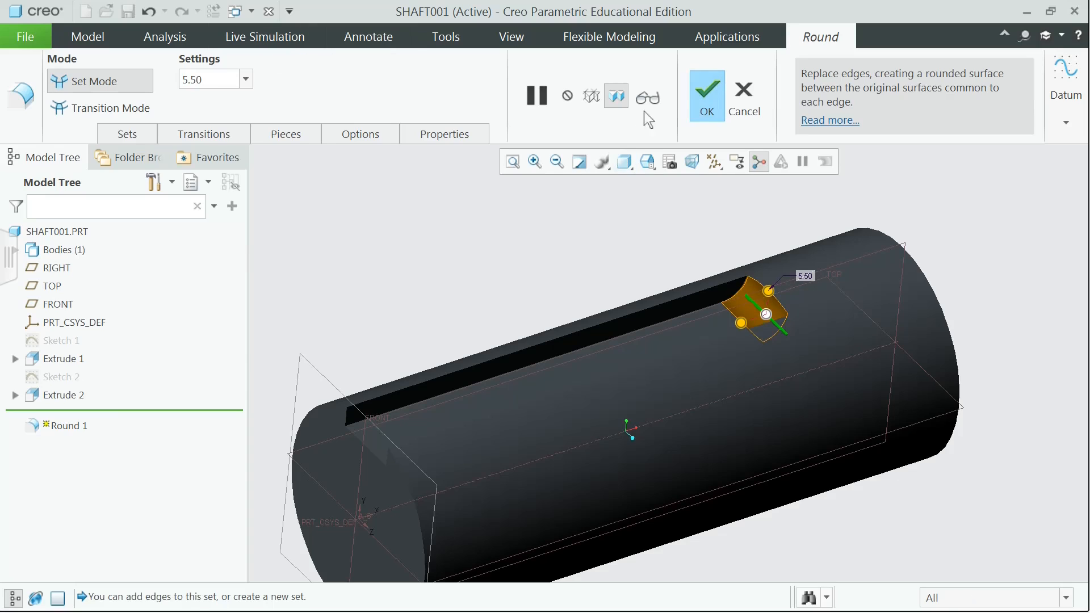
click(707, 104)
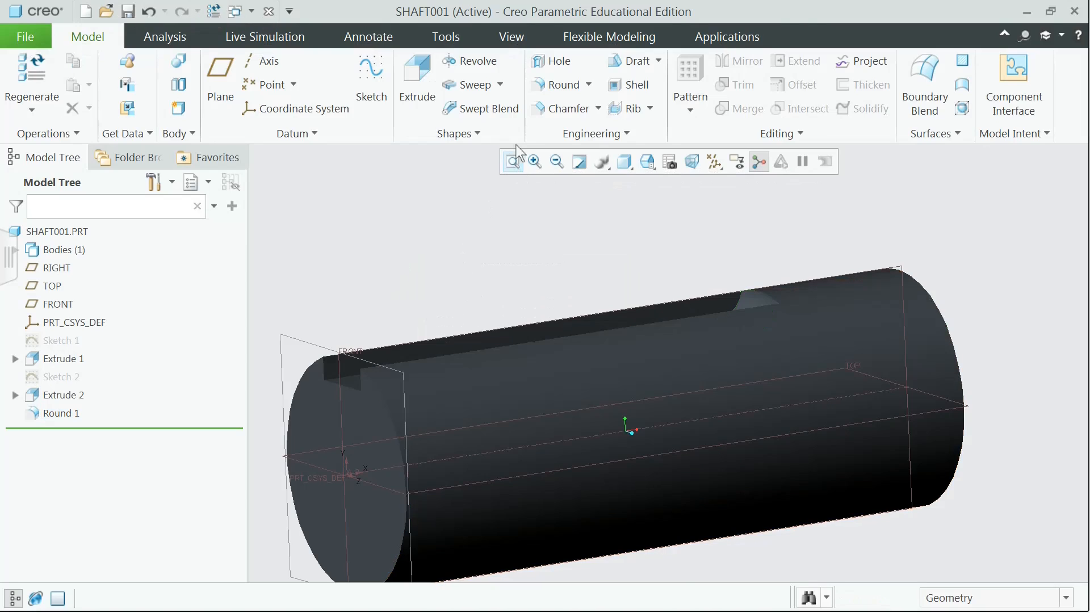
Chamfer the circular edge at the shaft's open keyway end using the 45 x D type with a distance of 2 mm
click(568, 109)
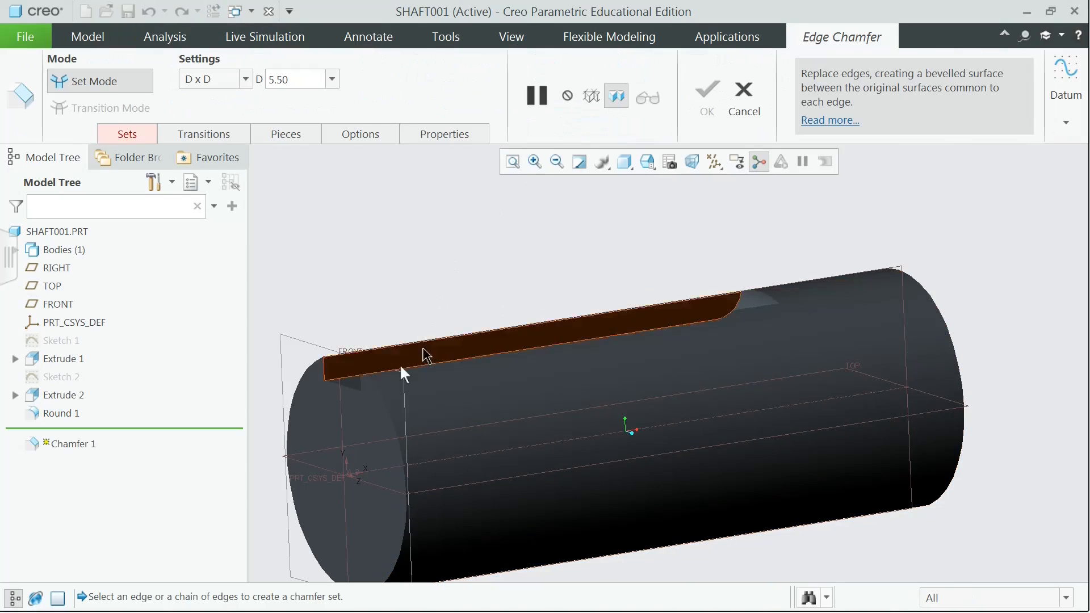
click(381, 403)
click(210, 79)
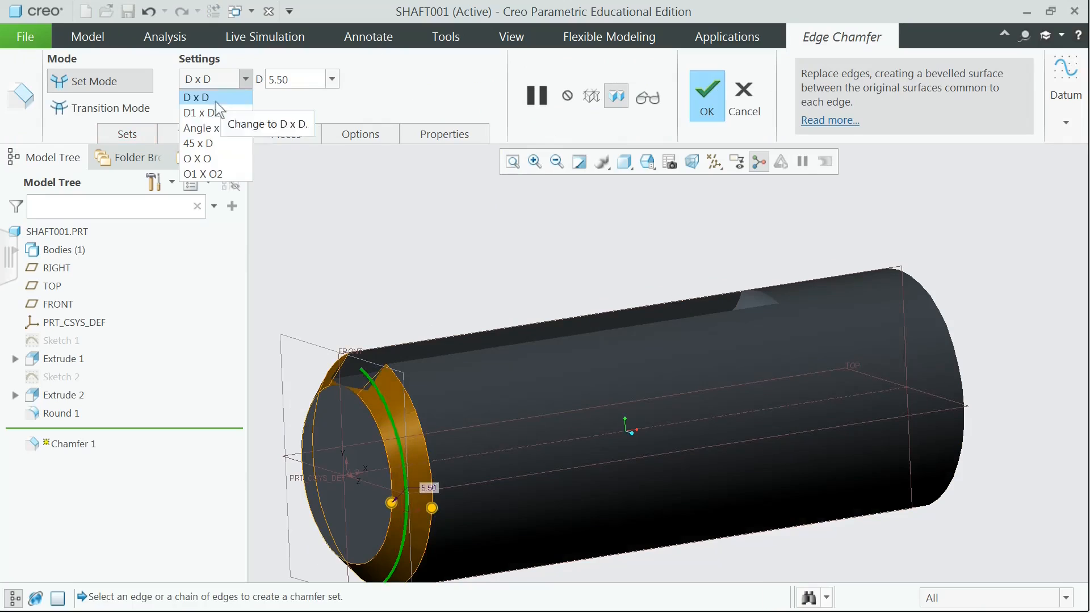
click(211, 143)
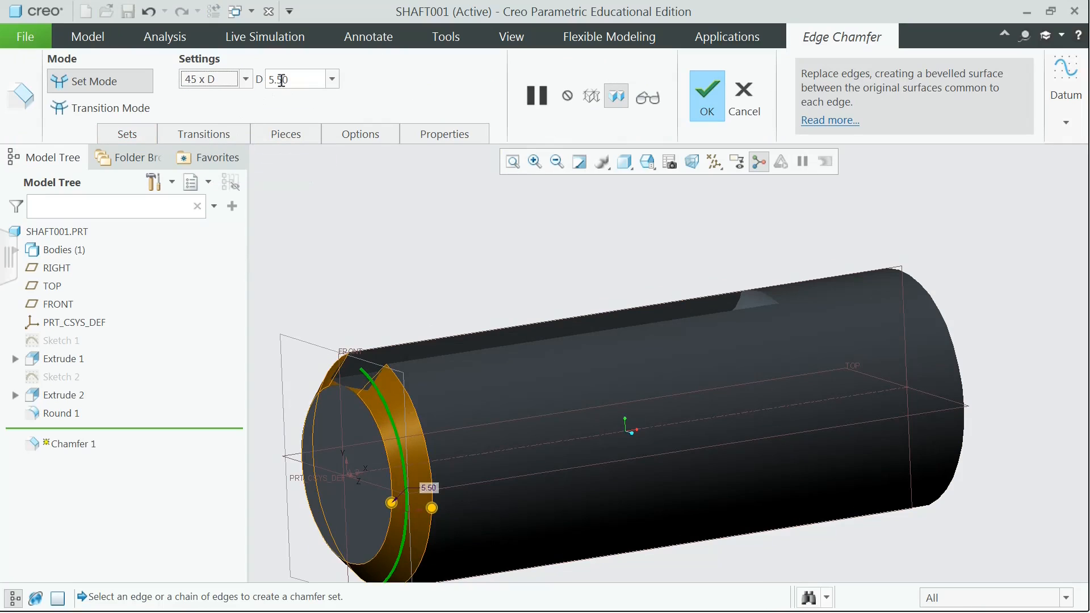
double_click(290, 80)
text(2)
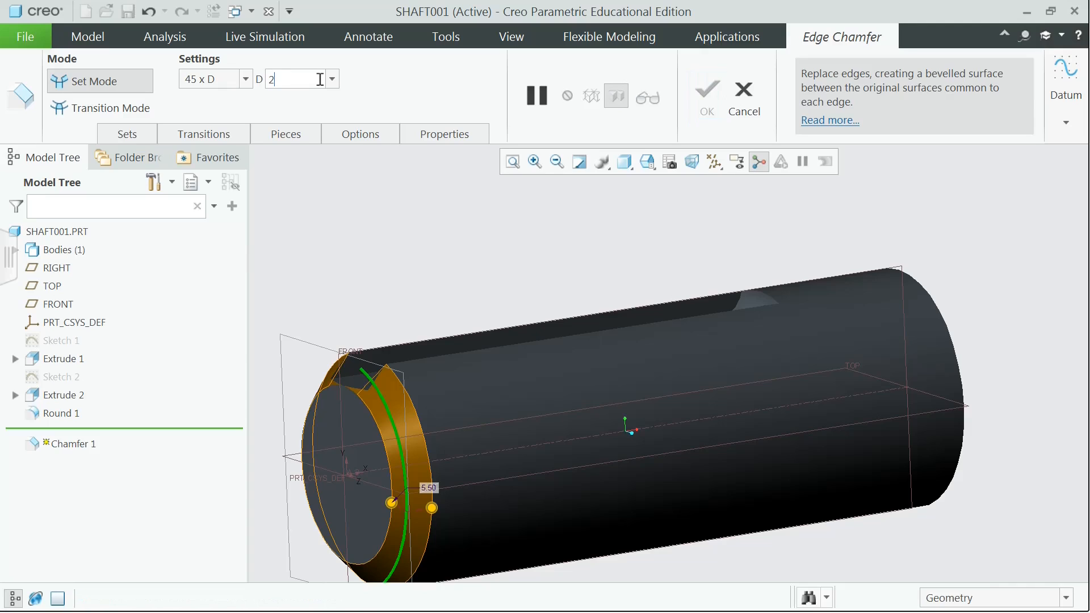
key(Return)
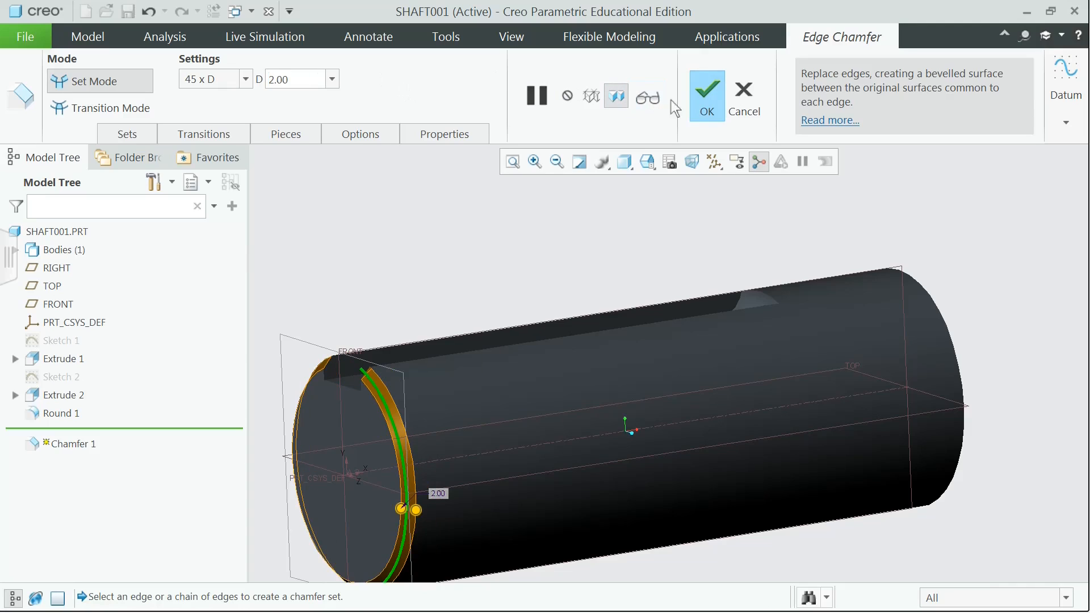
click(707, 96)
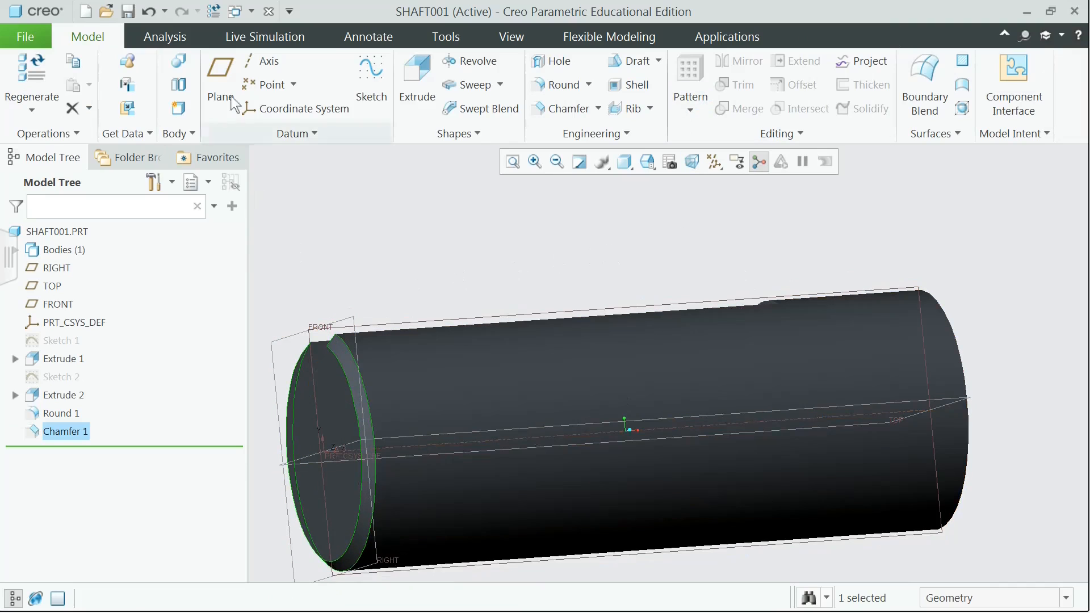
Apply the yellow appearance to the whole shaft part, using the Part selection filter
click(510, 36)
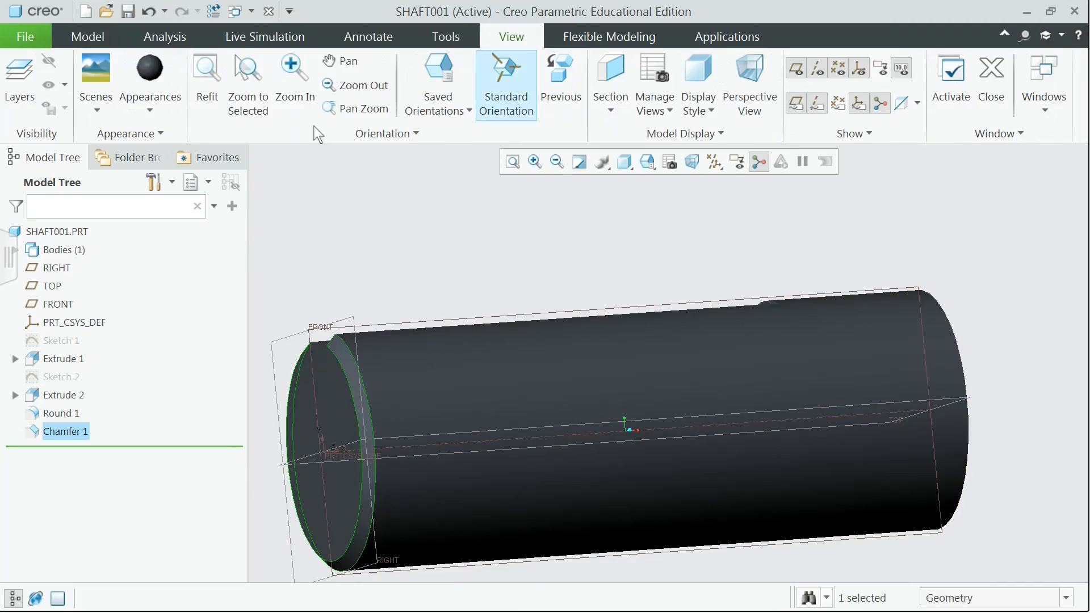
click(161, 115)
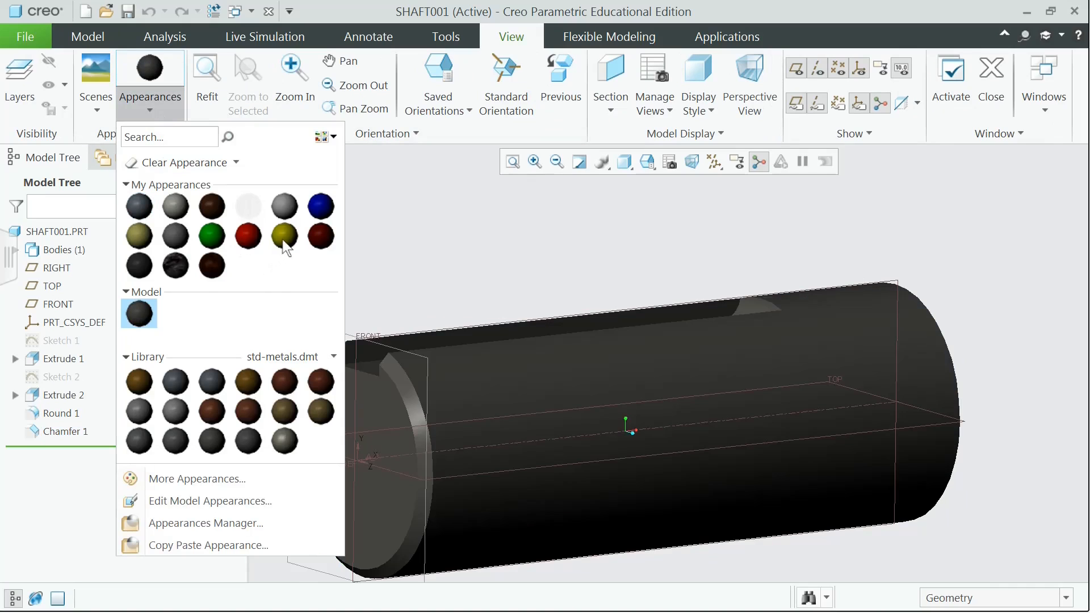
click(283, 239)
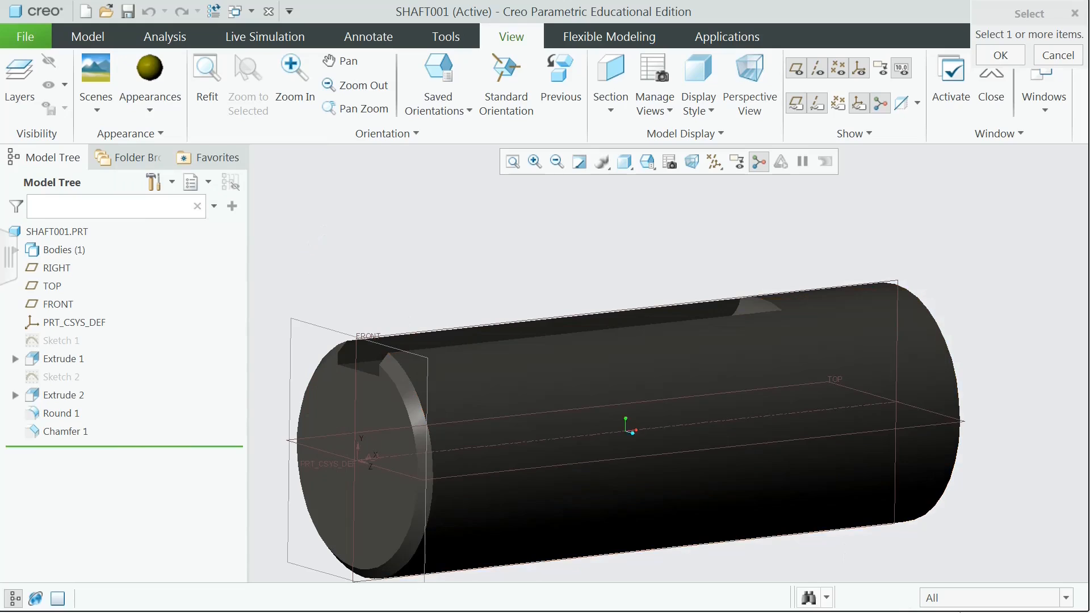
click(1060, 599)
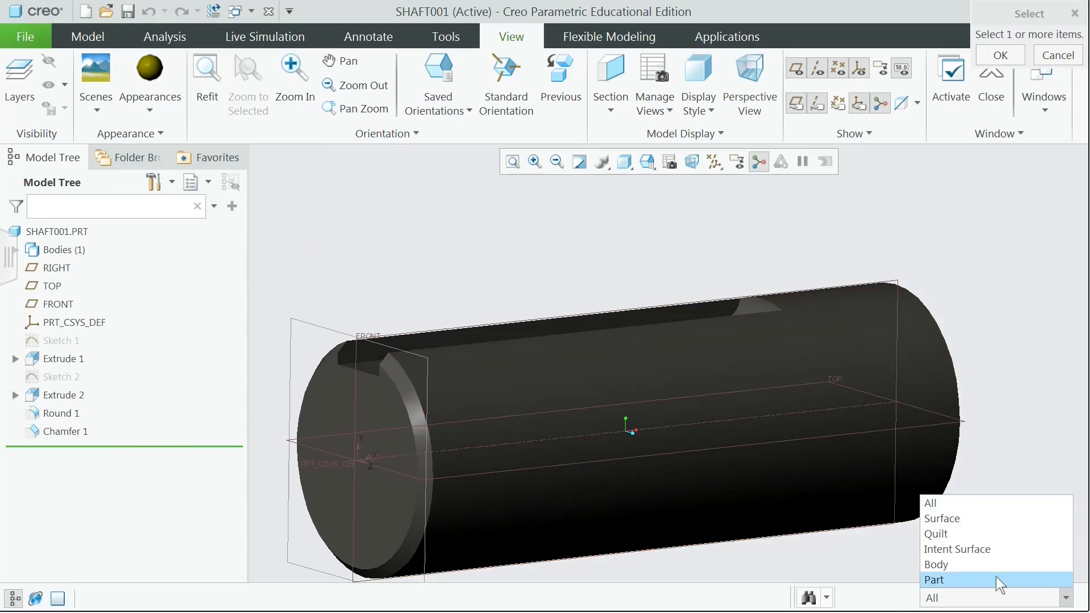
click(999, 580)
click(683, 354)
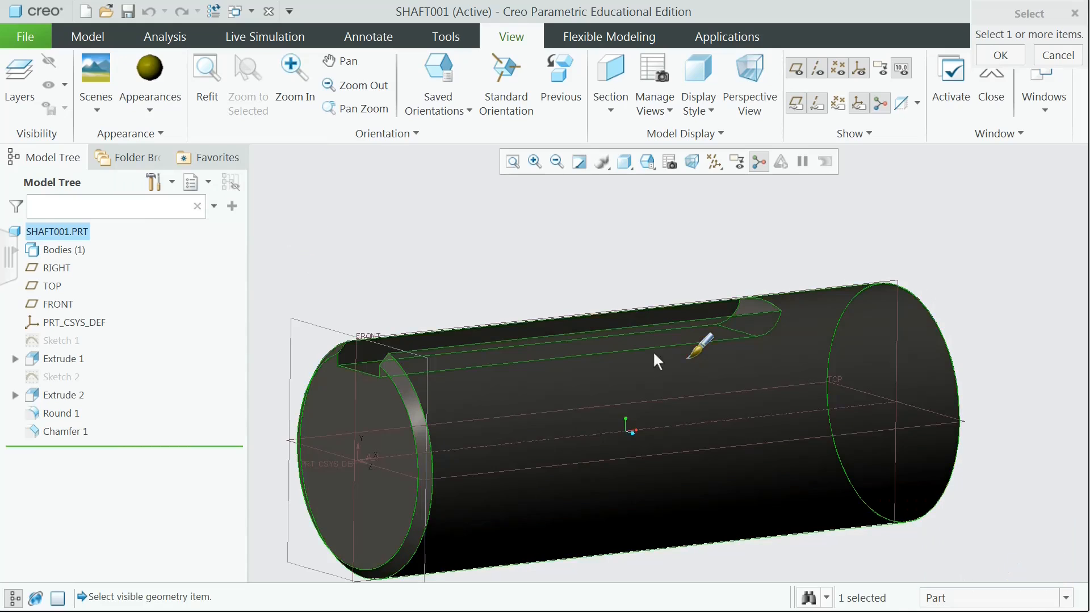
middle_click(503, 271)
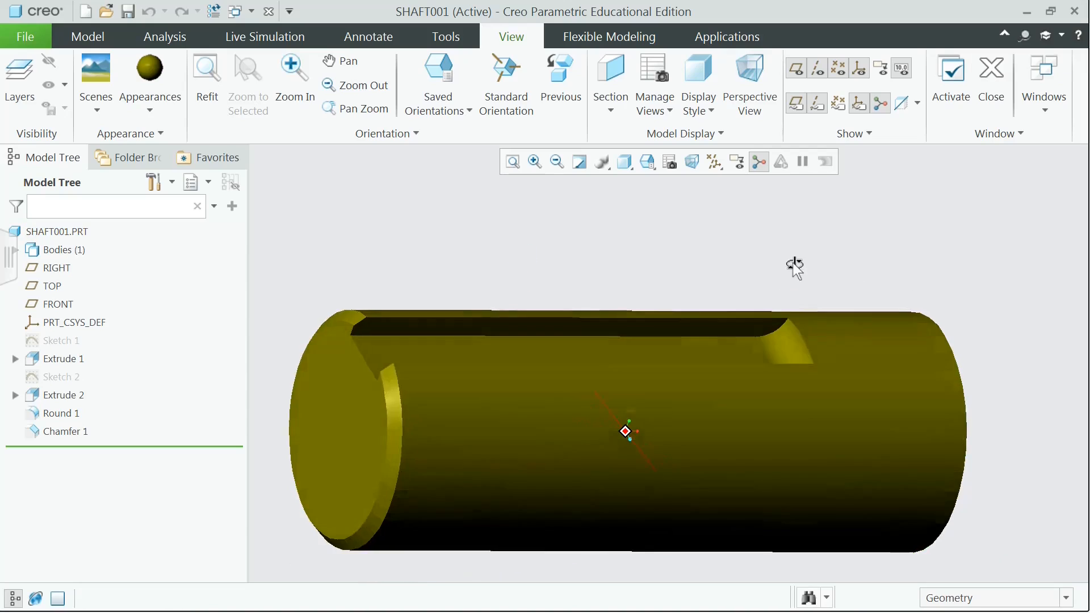
Return the shaft to its standard orientation and close the part
middle_drag(794, 265, 789, 261)
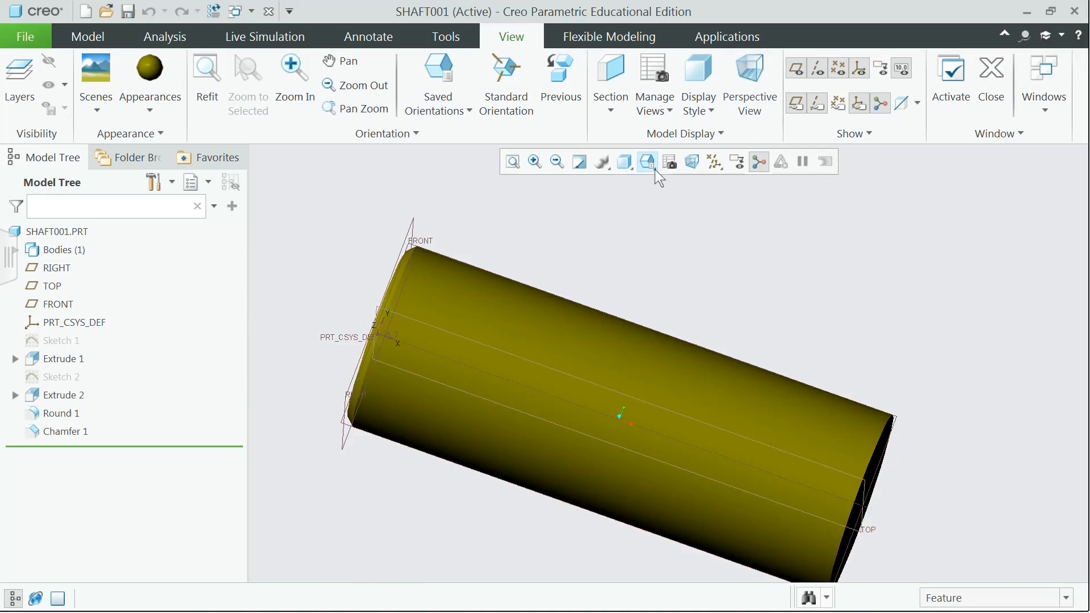
click(653, 167)
click(674, 178)
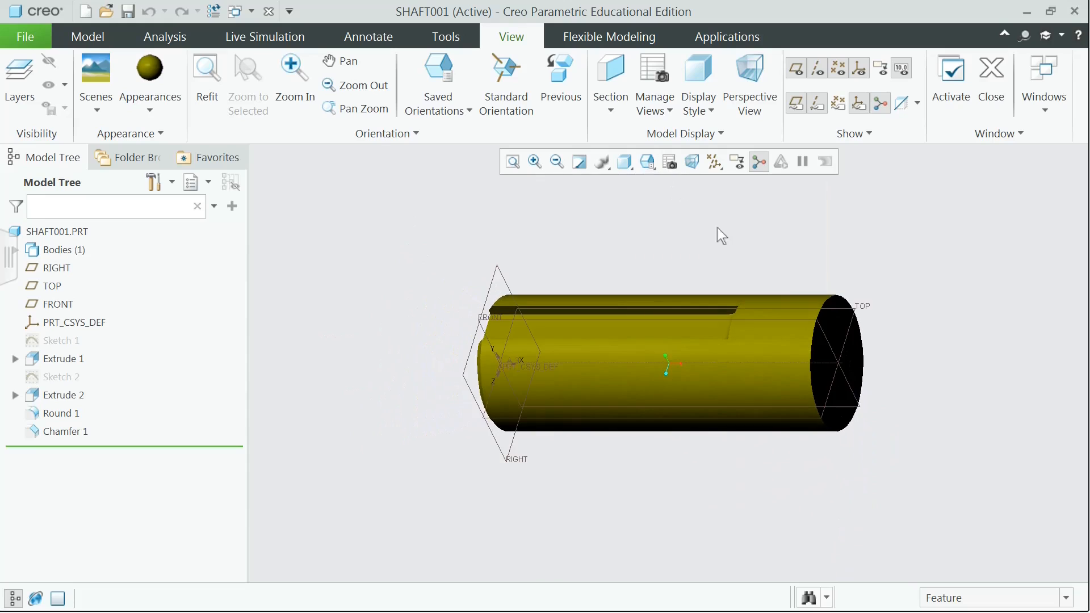
click(28, 35)
click(66, 227)
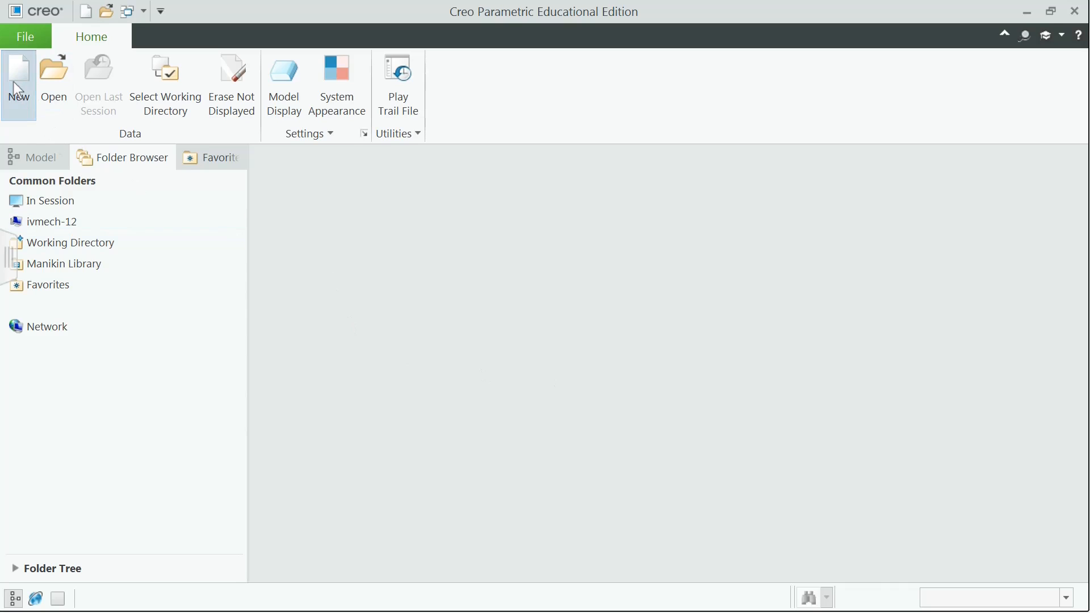
Create a new solid part named TAPERKEY from the mmns_part_solid_abs template instead of the default one
click(13, 82)
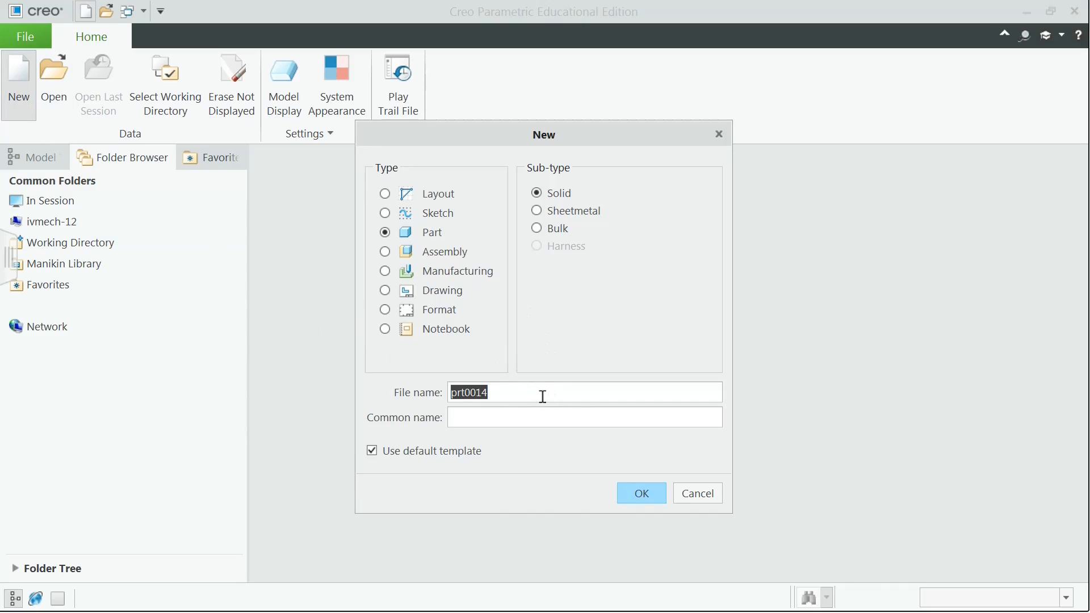
text(TAPERKEY)
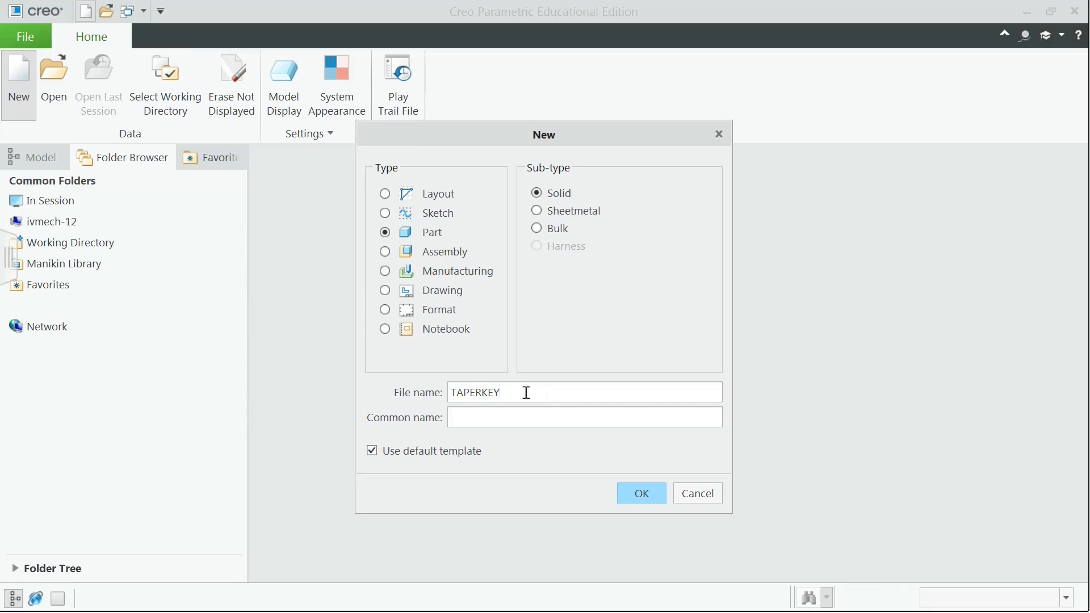
click(371, 450)
click(647, 493)
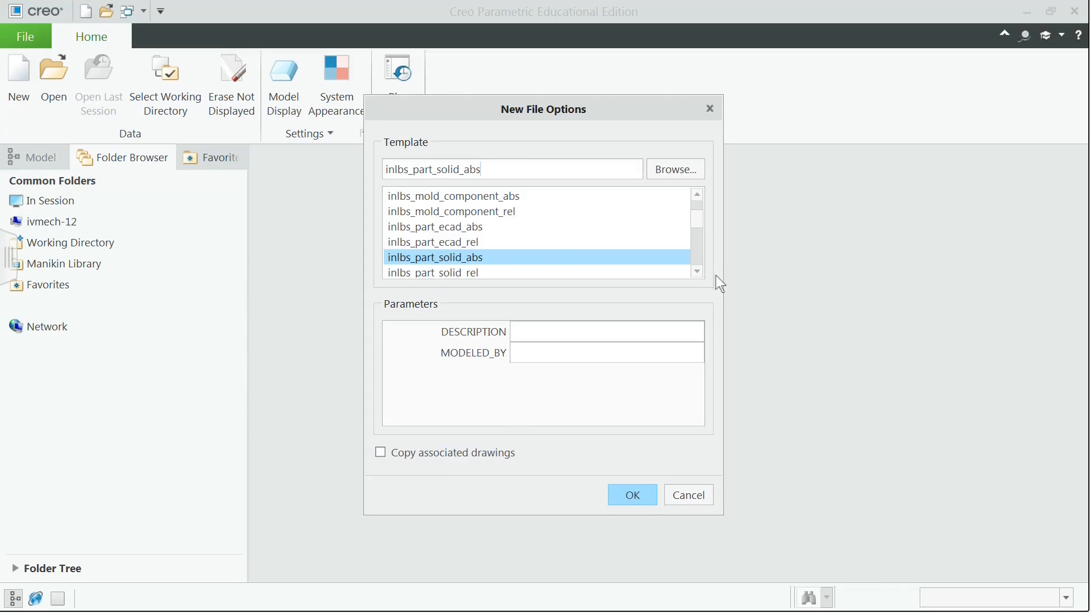
scroll(701, 274, down, 7)
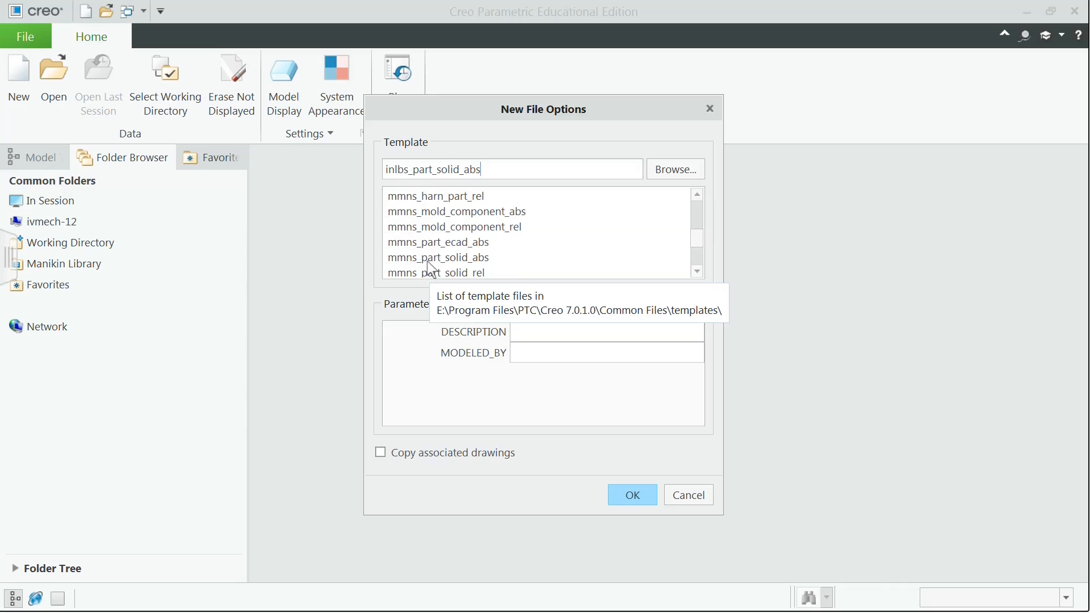
click(427, 258)
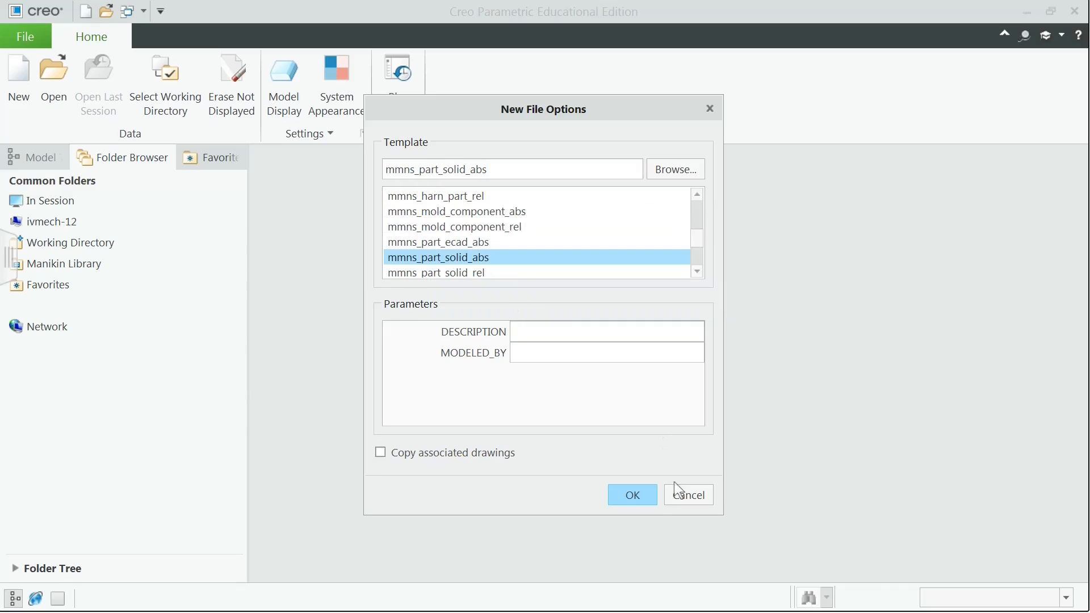
click(633, 495)
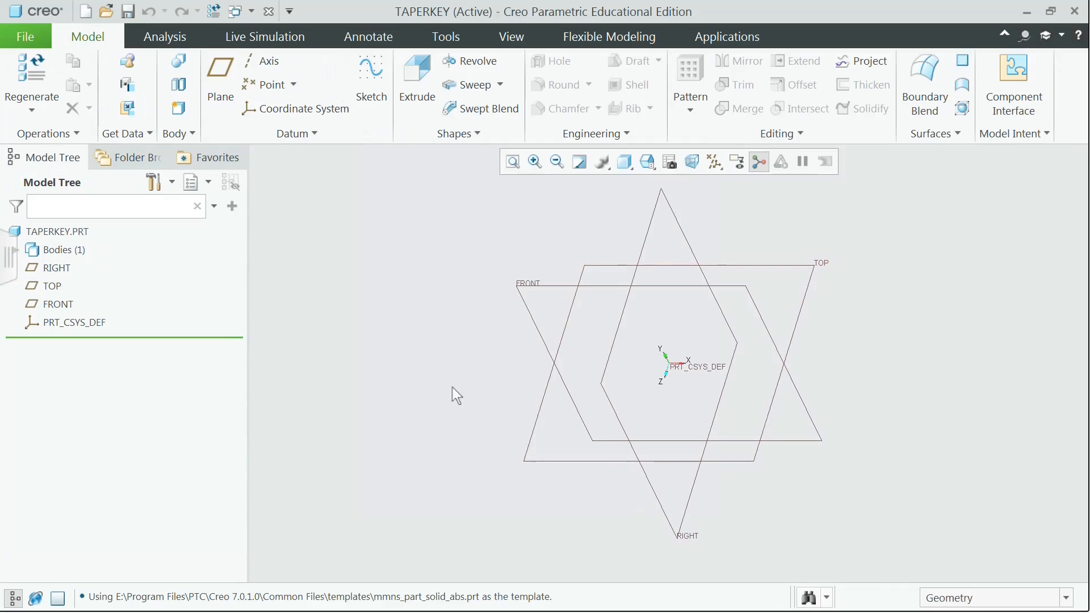
Start a sketch on the FRONT plane and hide the datum planes, axes, points and coordinate systems with their name tags
click(539, 287)
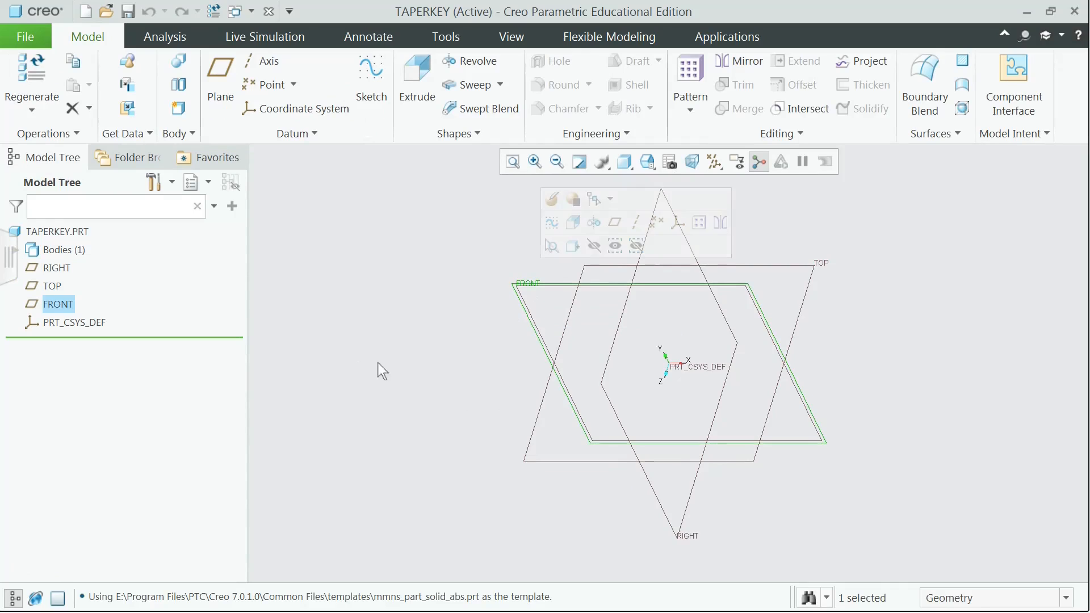
click(372, 85)
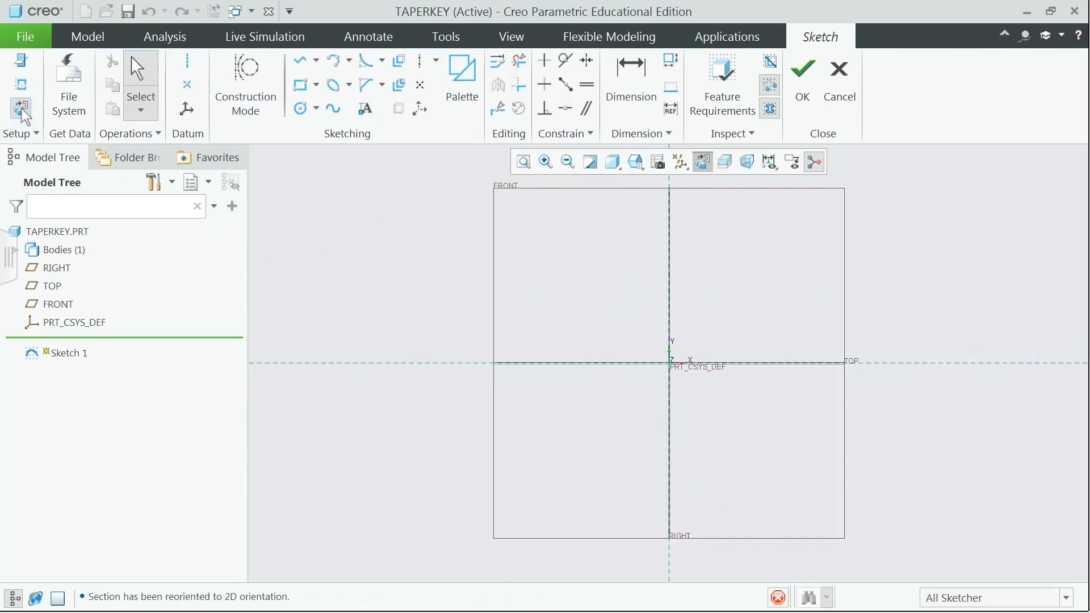
click(513, 37)
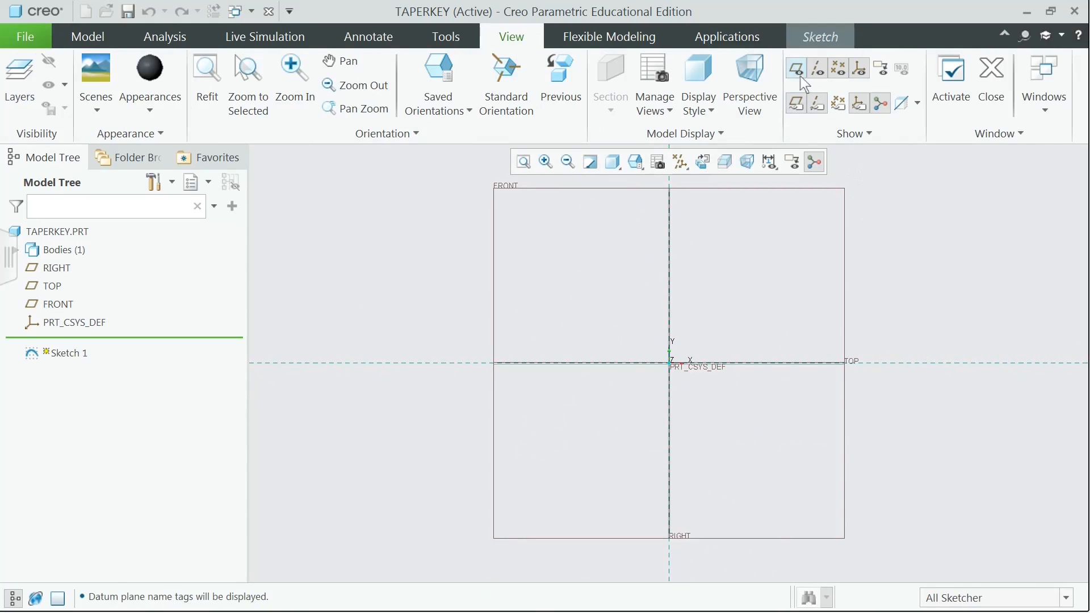
click(797, 102)
click(817, 69)
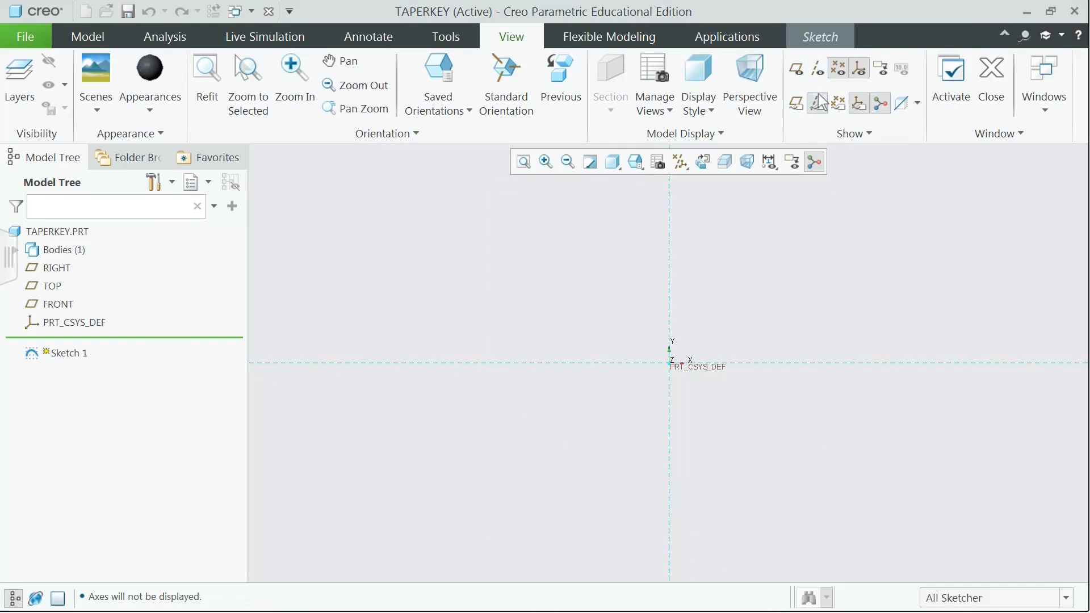
click(839, 69)
click(860, 69)
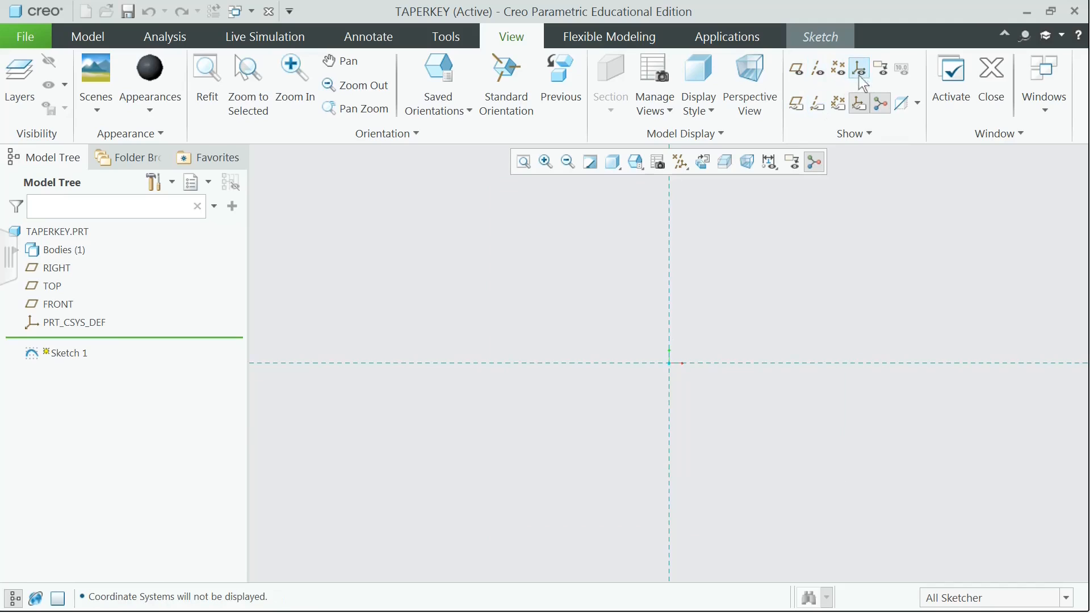
click(863, 107)
Sketch a closed tapered line profile about 291 mm long and 72 mm high, its tall side on the vertical reference, and move its length dimension below
click(818, 39)
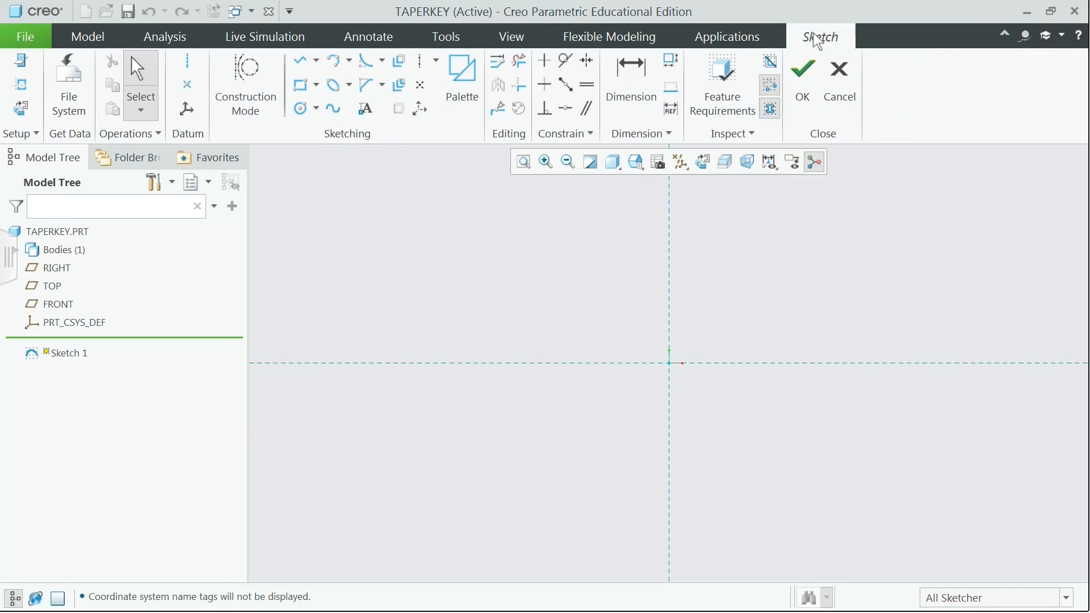
click(316, 61)
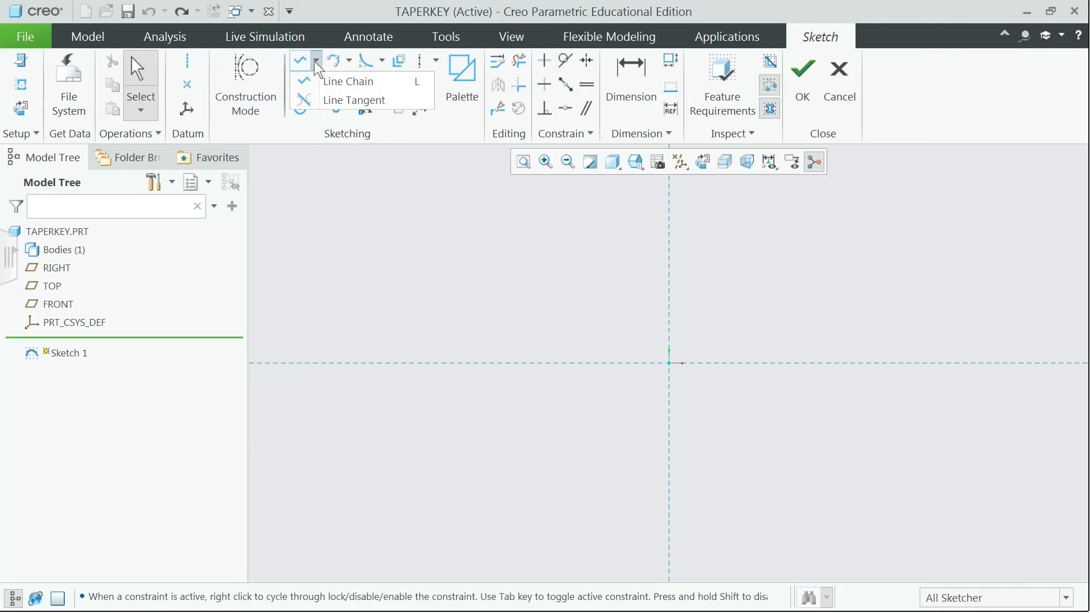
click(342, 81)
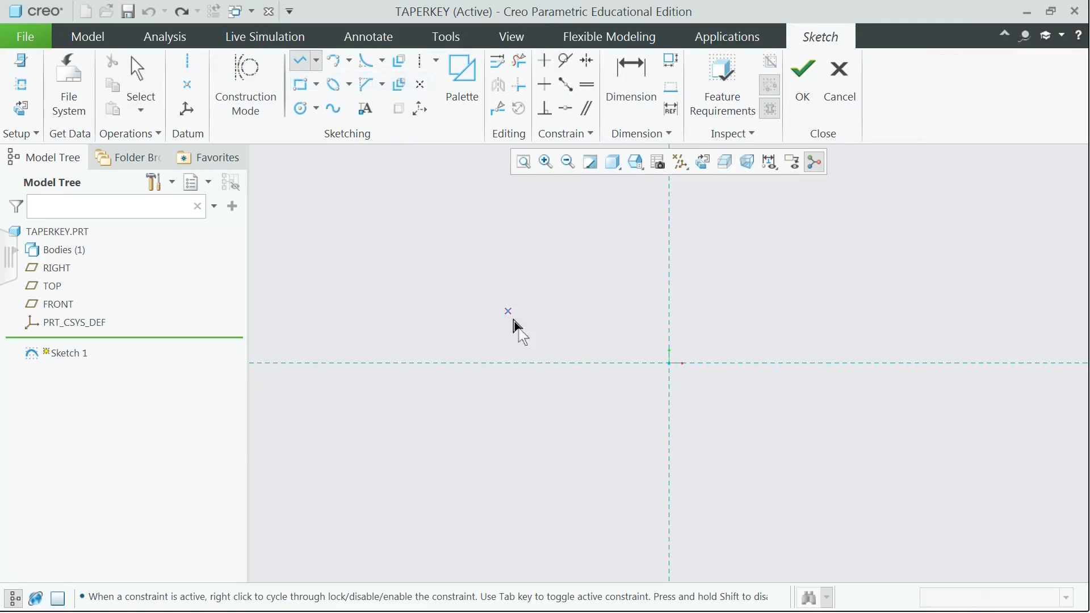
click(469, 363)
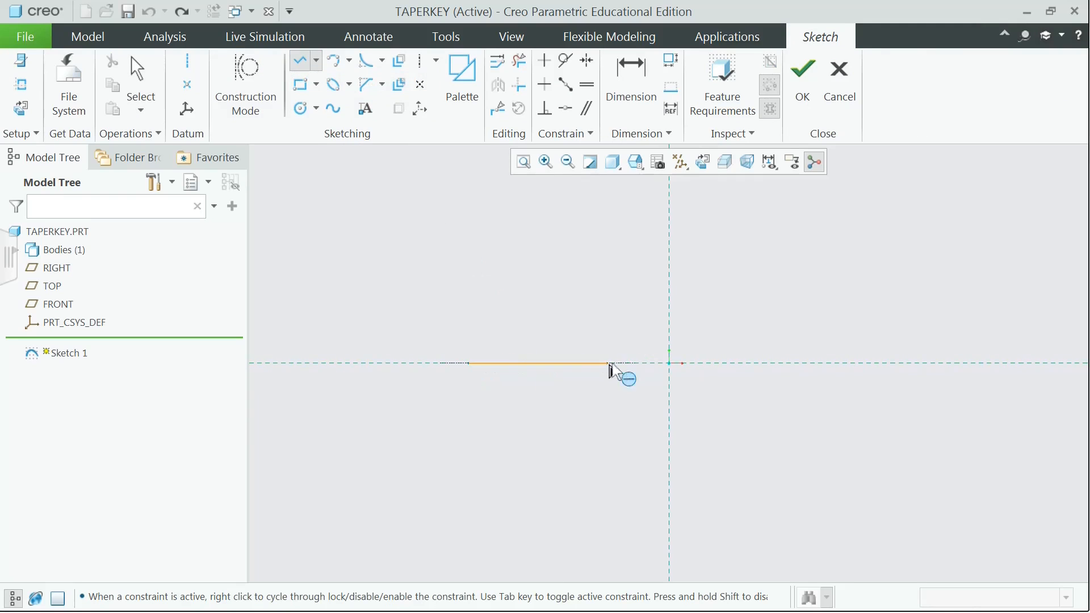
click(674, 365)
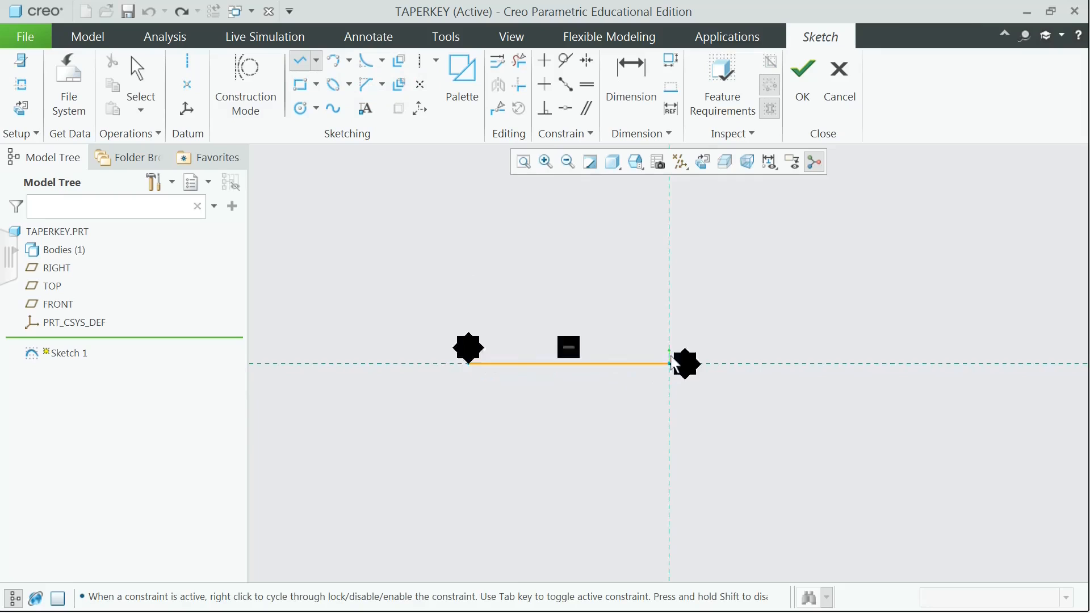
click(668, 314)
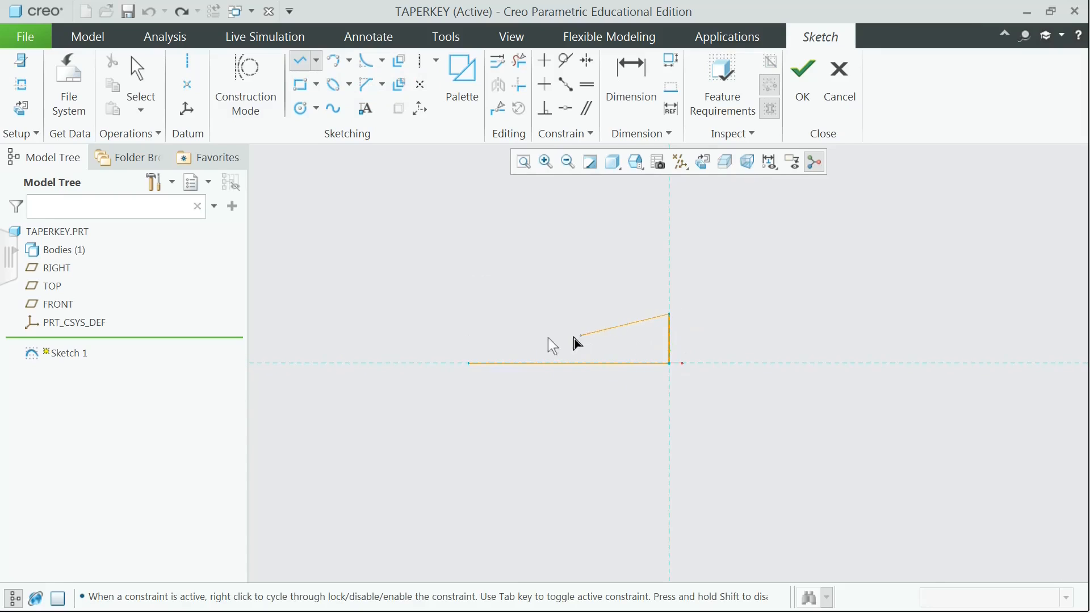
click(467, 346)
click(469, 364)
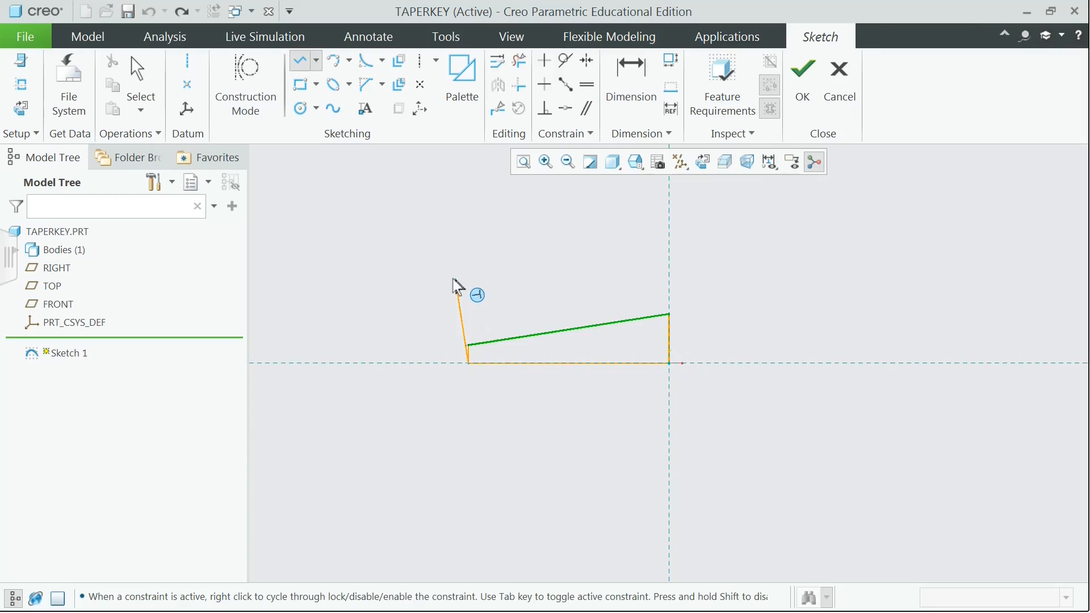
middle_click(484, 306)
middle_click(572, 432)
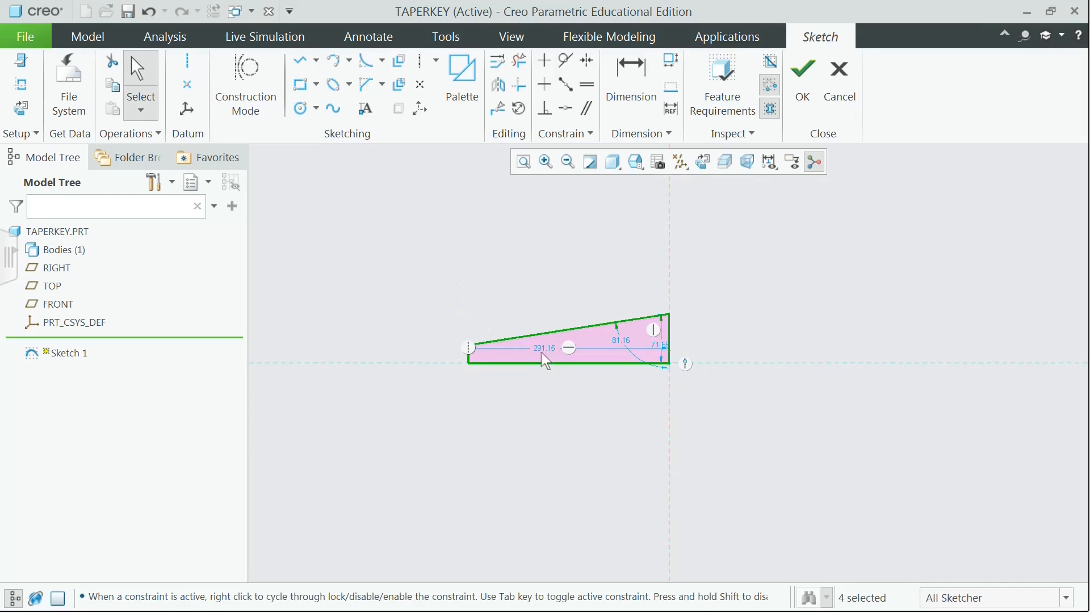
drag(545, 349, 556, 395)
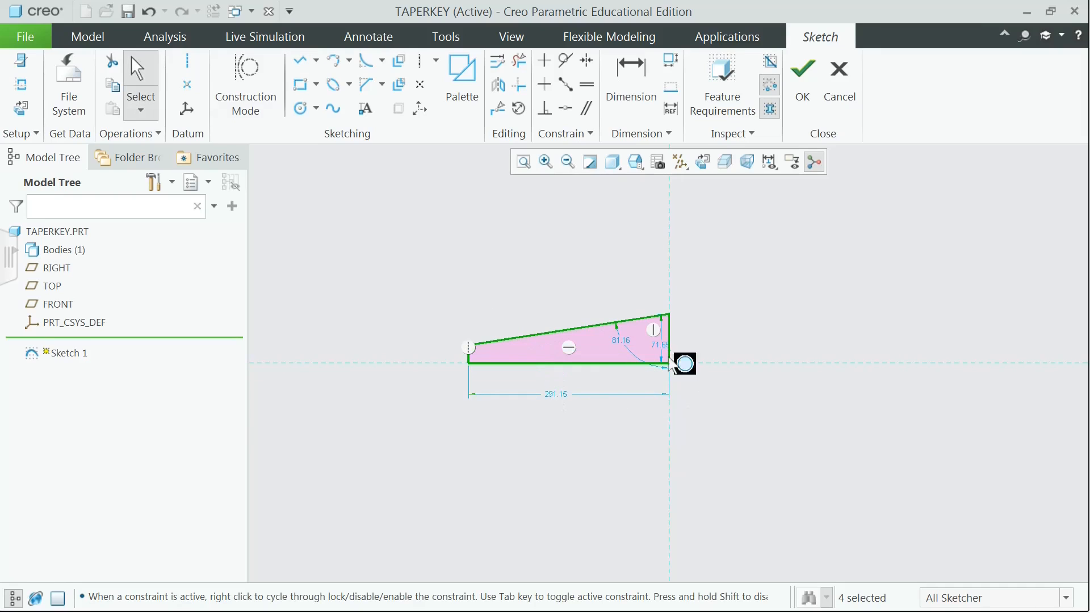
Move the tall side's height dimension outside the profile and dimension the height of the short side
drag(672, 365, 690, 346)
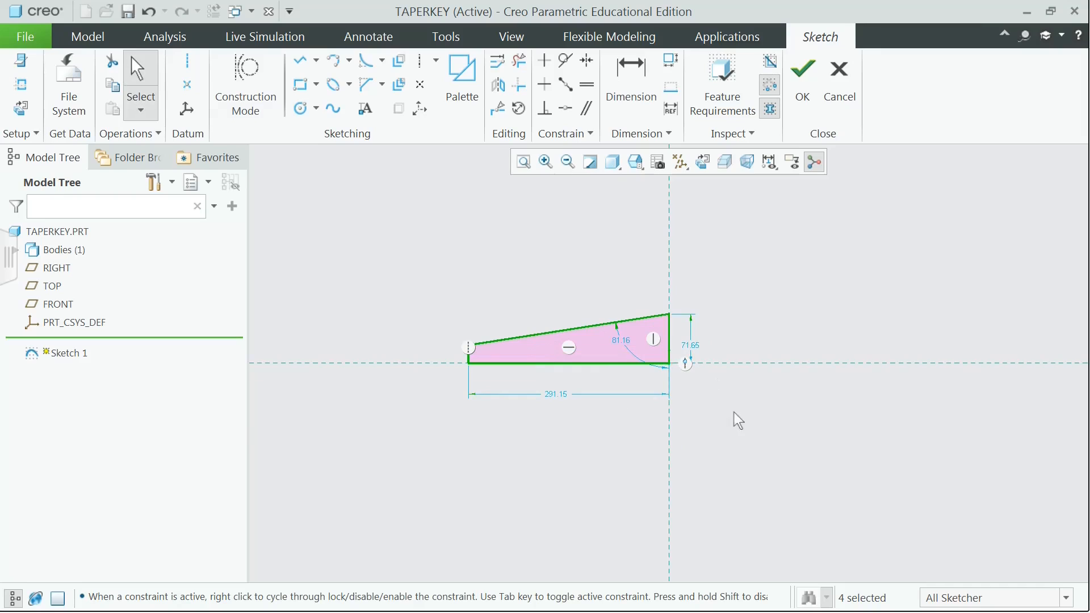
click(734, 423)
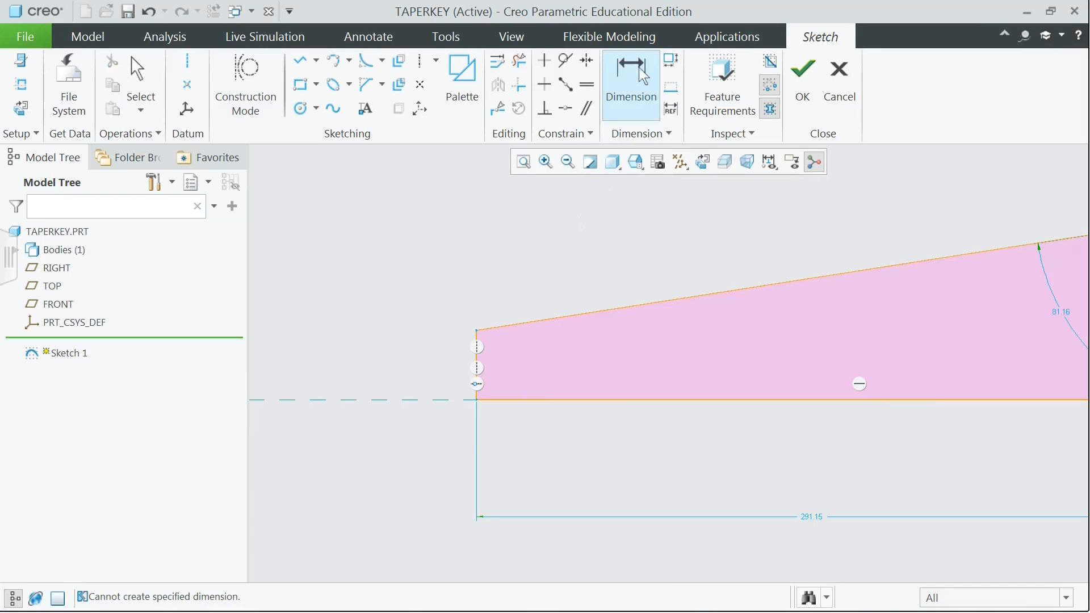
click(639, 68)
click(476, 331)
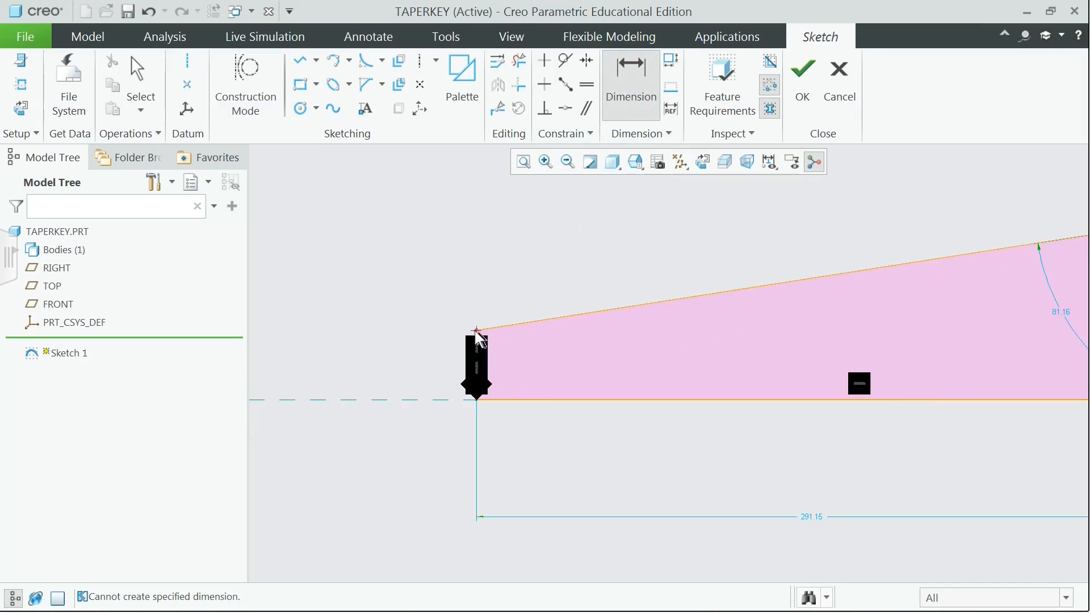
click(476, 400)
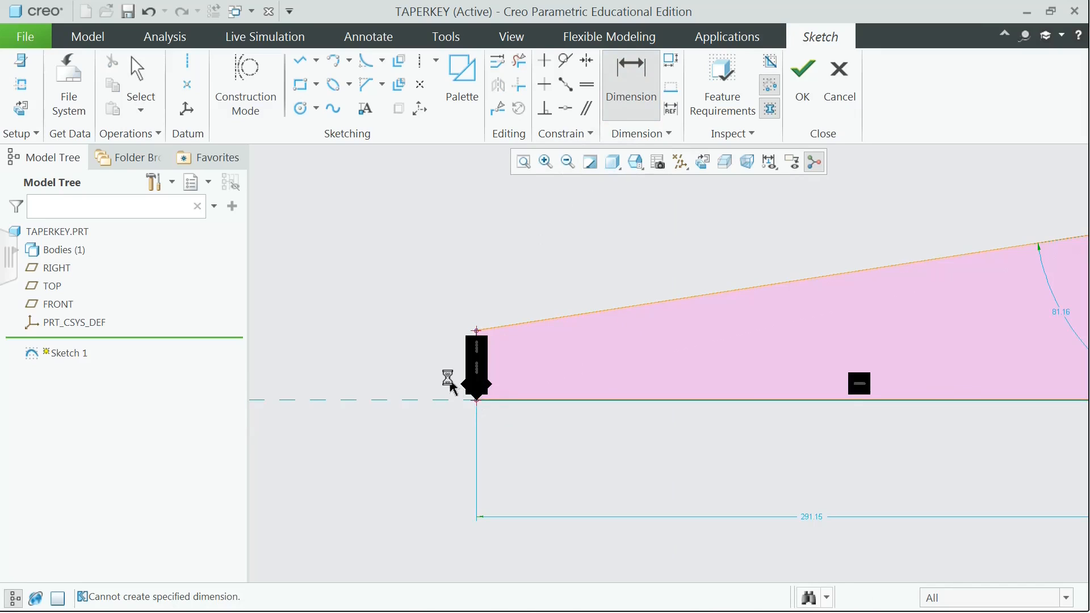
middle_click(437, 370)
middle_click(546, 436)
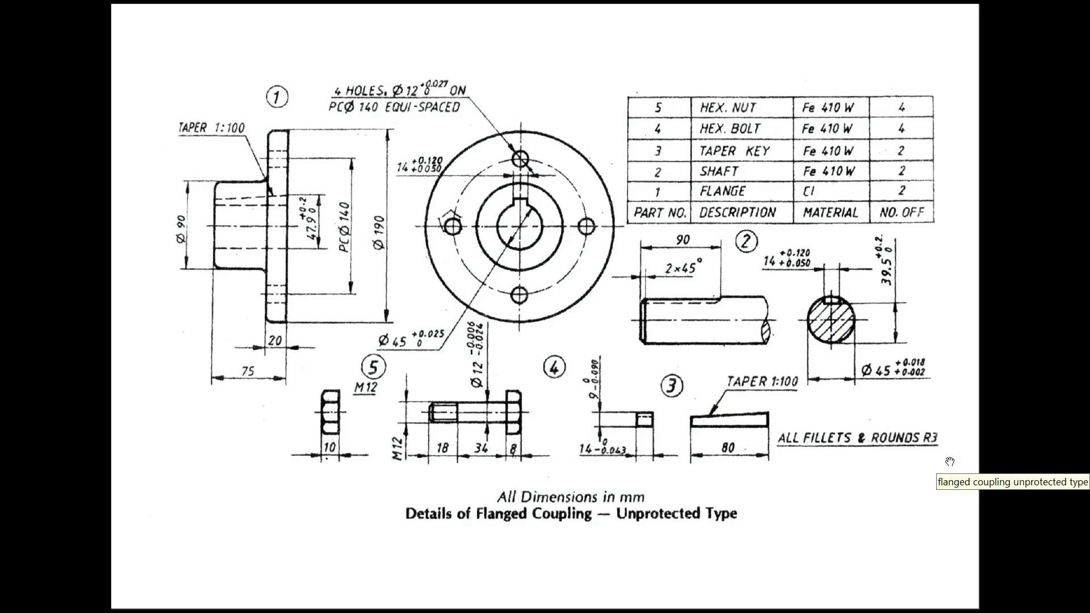
Select all three profile dimensions for joint modification with automatic regeneration off, keeping the sketch visible beside the dialog
key(alt+Tab)
middle_click(458, 276)
mouse_move(454, 274)
mouse_down()
mouse_move(571, 400)
mouse_move(990, 491)
mouse_move(993, 502)
mouse_up()
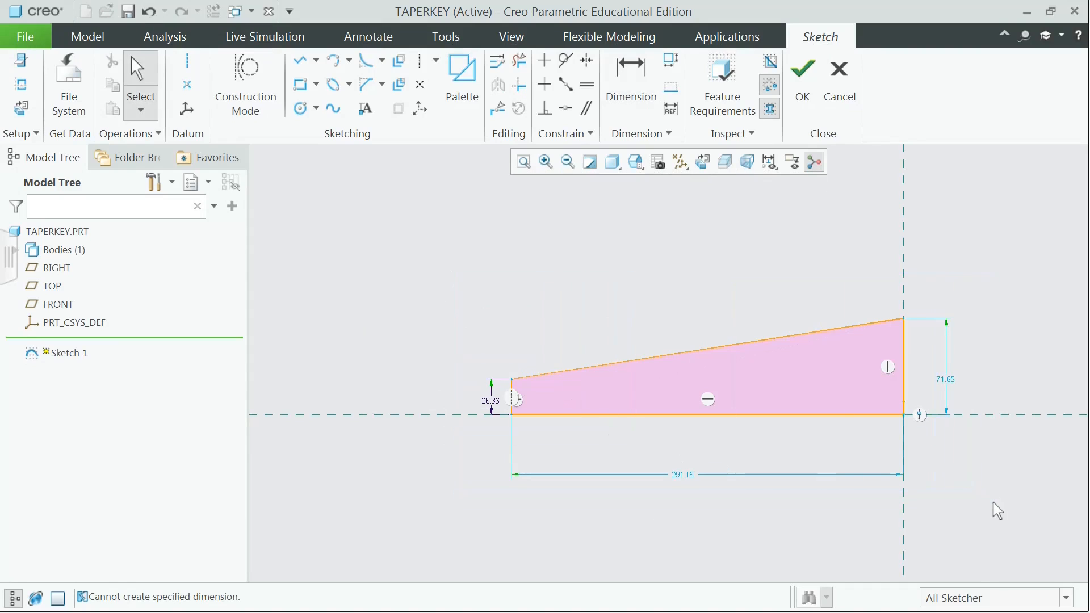
click(498, 63)
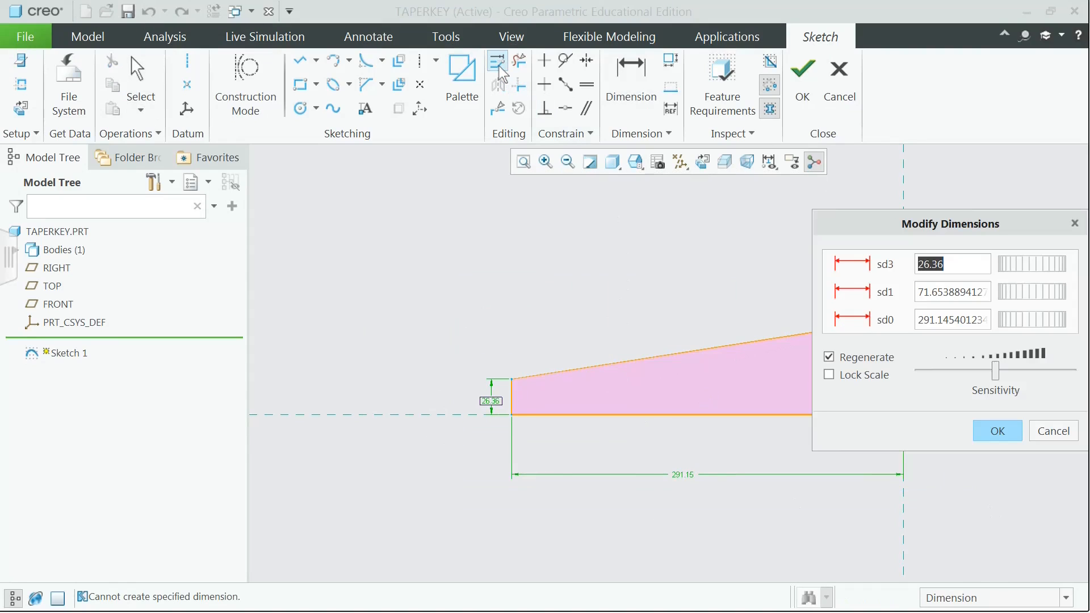
click(828, 357)
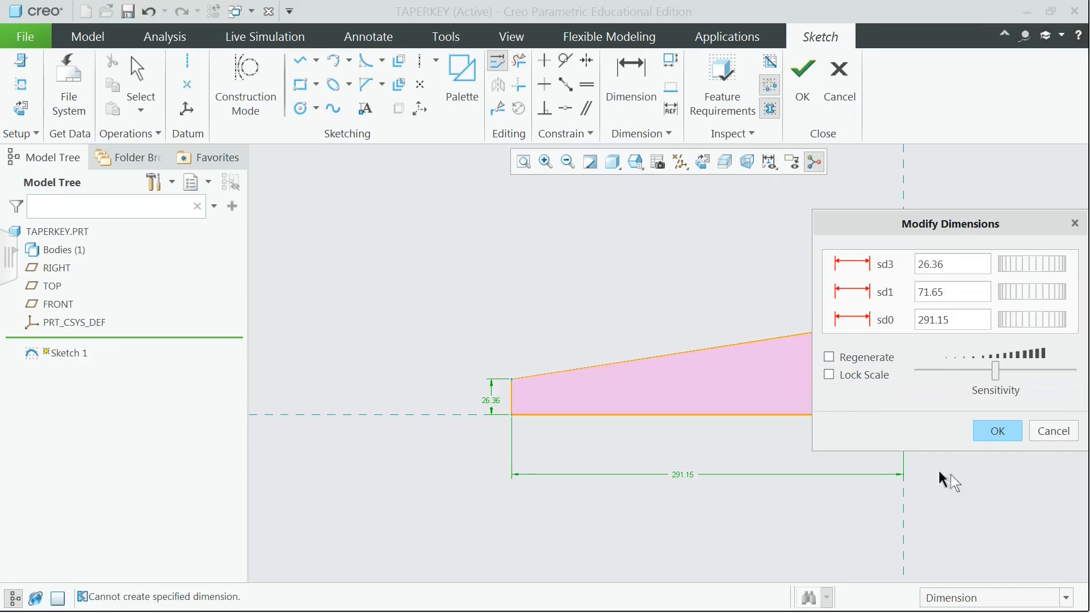
mouse_move(976, 231)
mouse_down()
mouse_move(954, 120)
mouse_move(968, 81)
mouse_up()
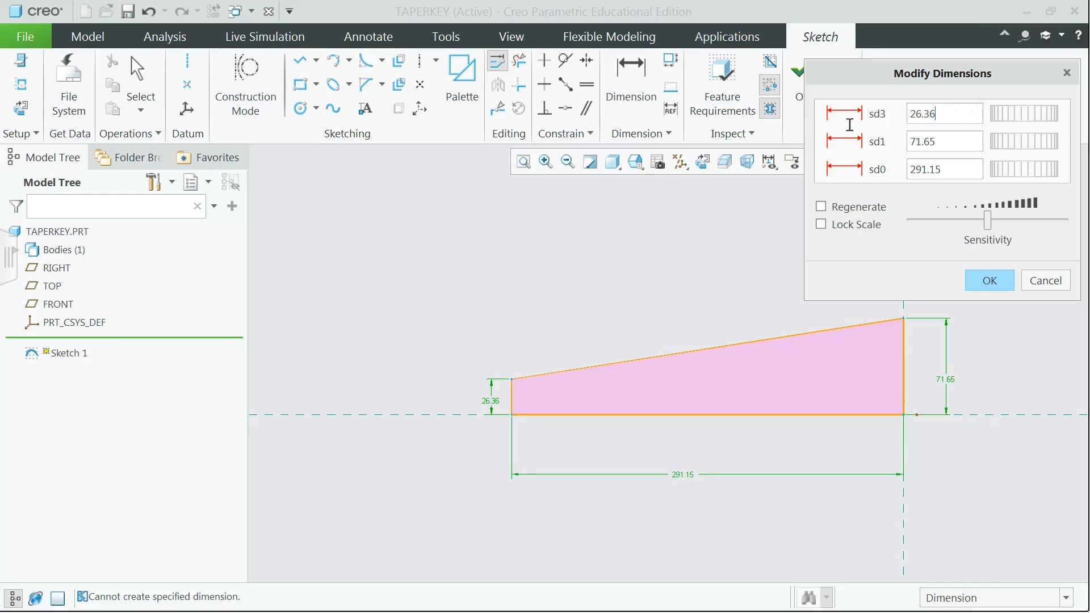
Set the profile's short side to 8.2 mm, tall side to 9 mm and length to 80 mm, checking the length against the reference drawing
drag(933, 110, 891, 115)
text(8.2)
key(Return)
drag(946, 141, 884, 137)
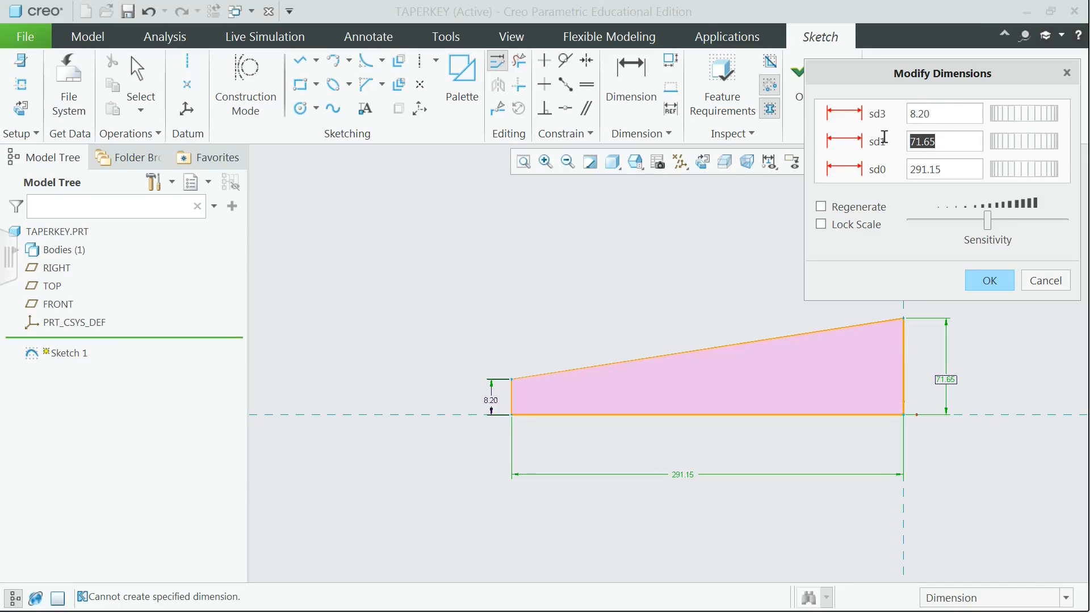
text(9)
key(Return)
drag(956, 171, 844, 173)
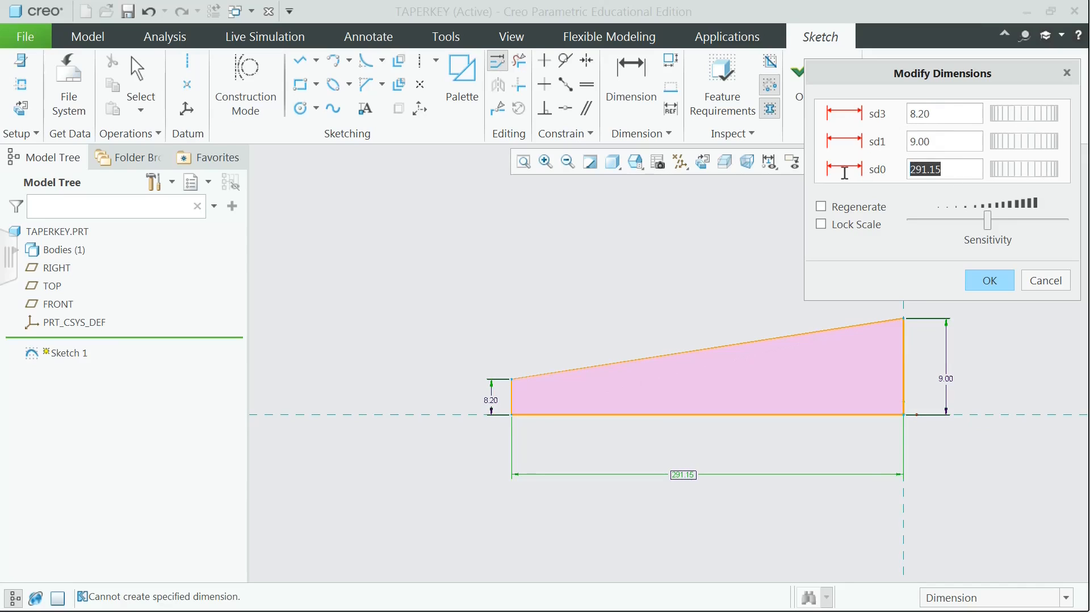
key(alt+Tab)
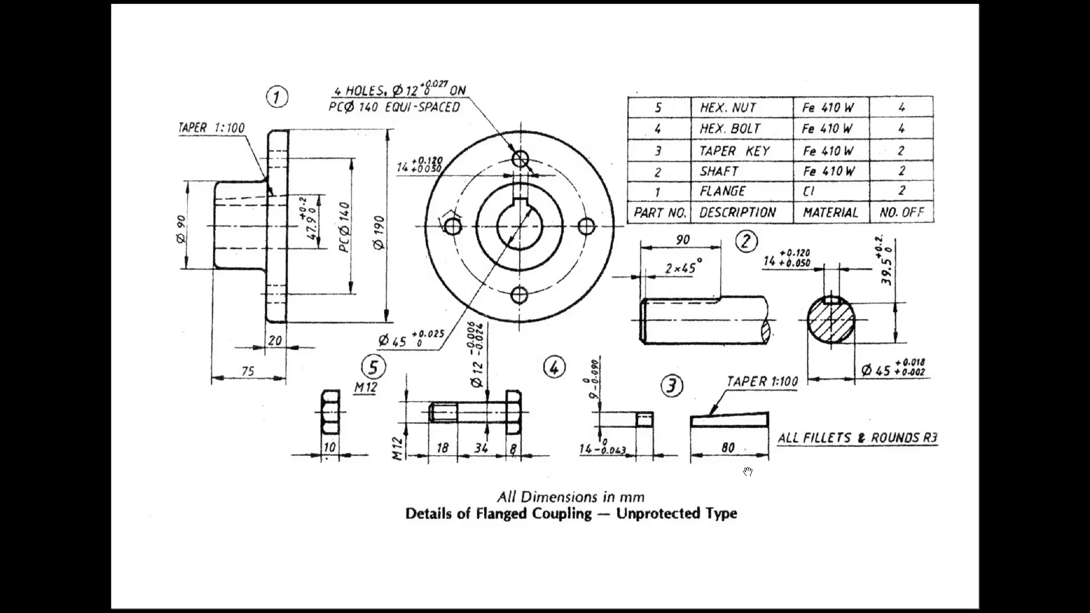
key(alt+Tab)
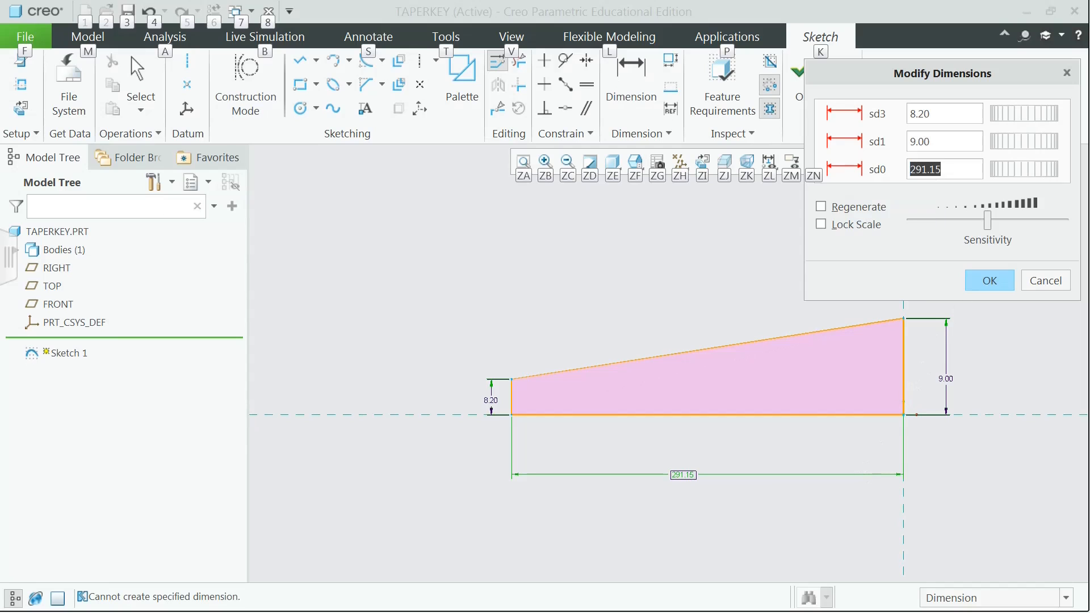
text(80)
key(Return)
click(1002, 280)
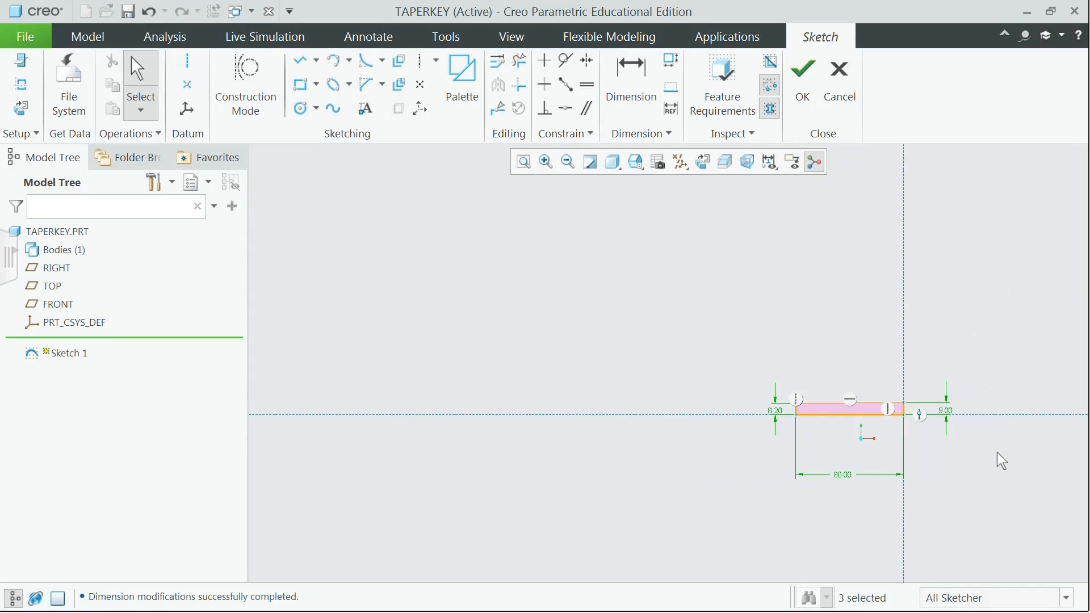
Reposition the length and both height dimensions close to the resized key profile and finish the sketch
scroll(999, 461, down, 5)
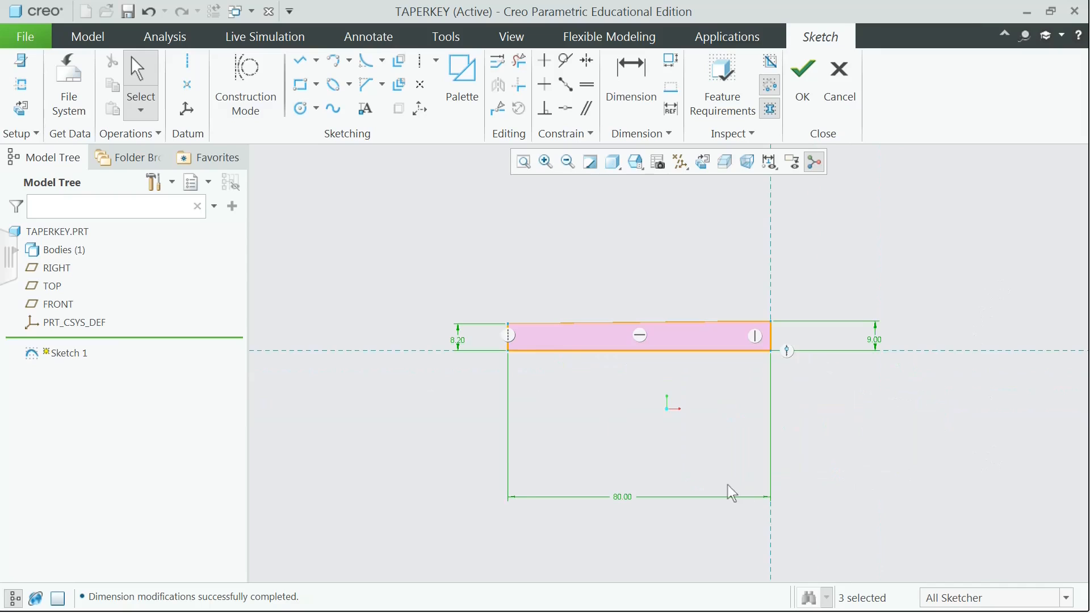
drag(628, 497, 634, 371)
click(607, 332)
scroll(607, 332, down, 2)
drag(1026, 344, 887, 340)
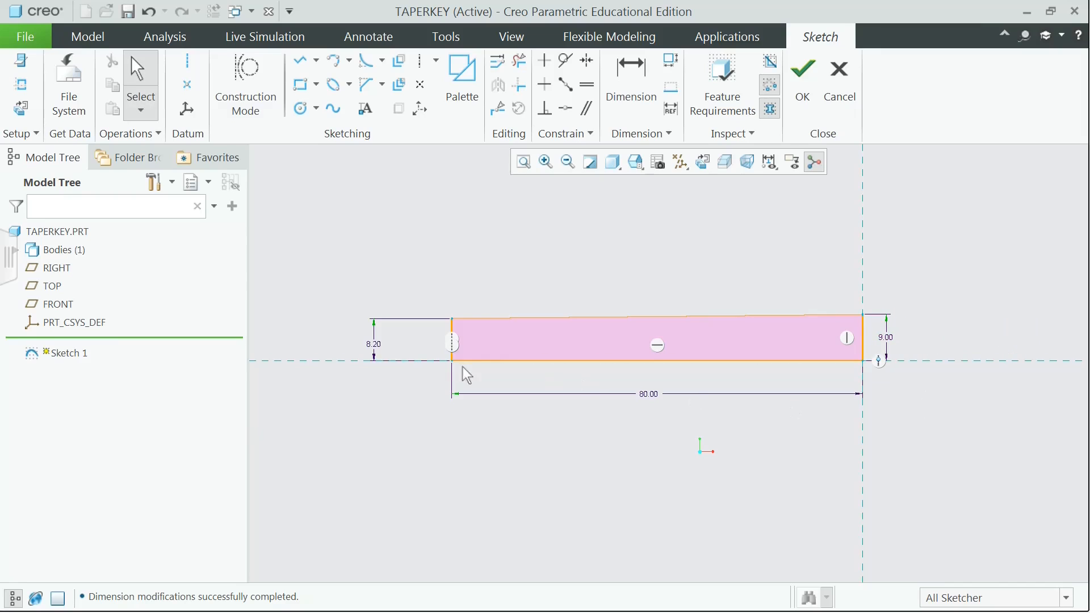
drag(375, 344, 432, 348)
scroll(524, 369, down, 2)
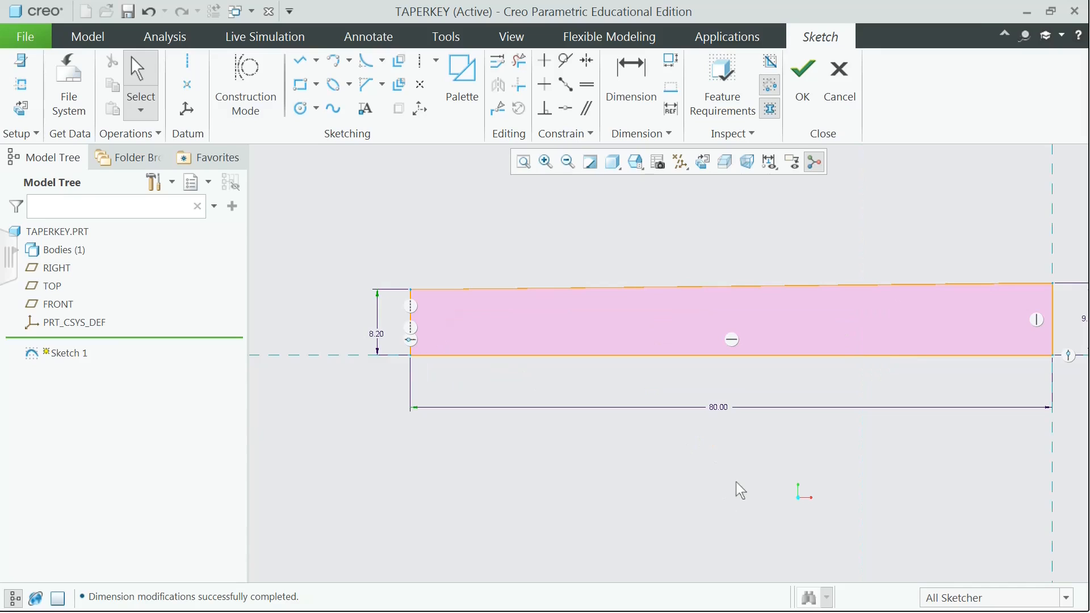
middle_drag(739, 489, 613, 476)
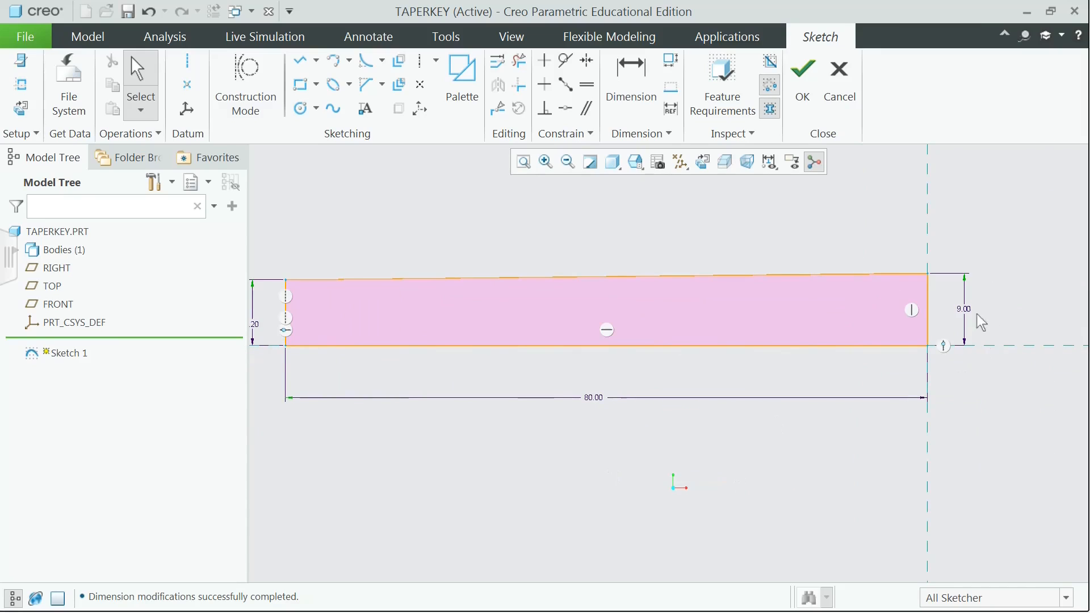
scroll(749, 463, up, 1)
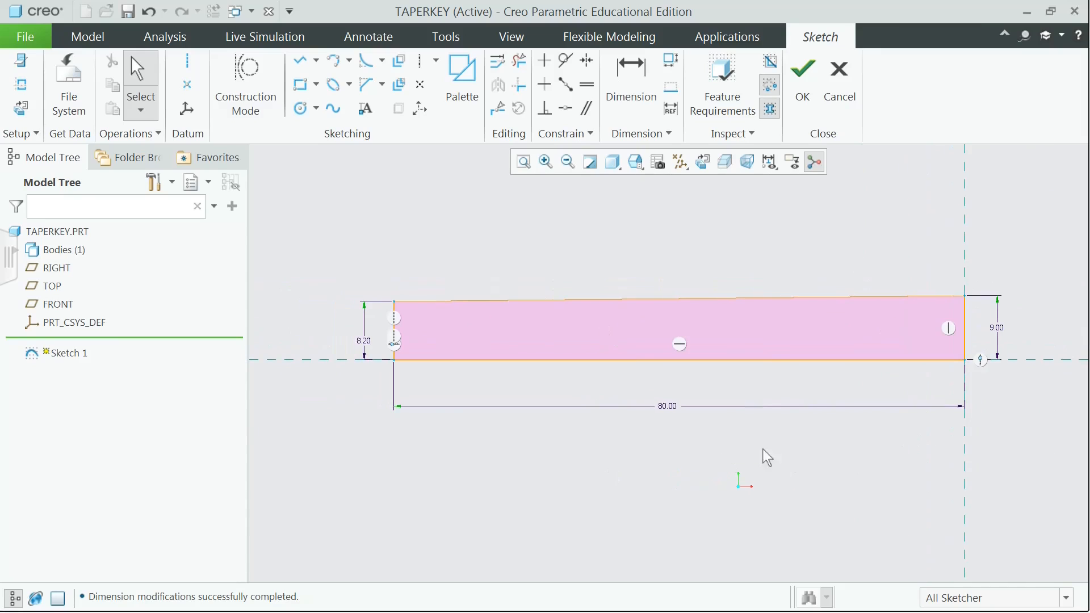
scroll(385, 351, down, 2)
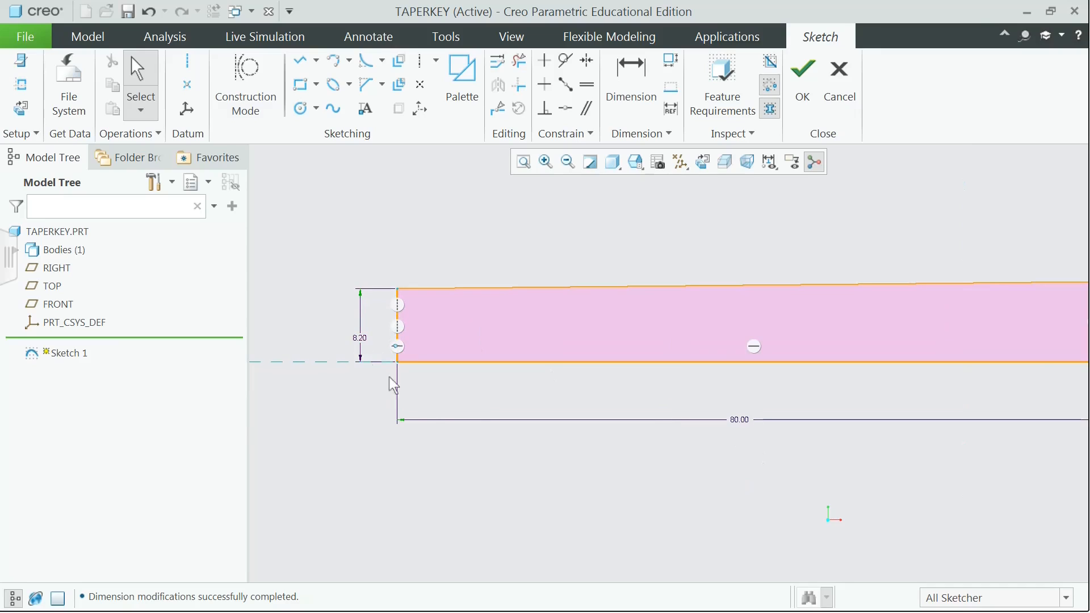
scroll(600, 475, up, 1)
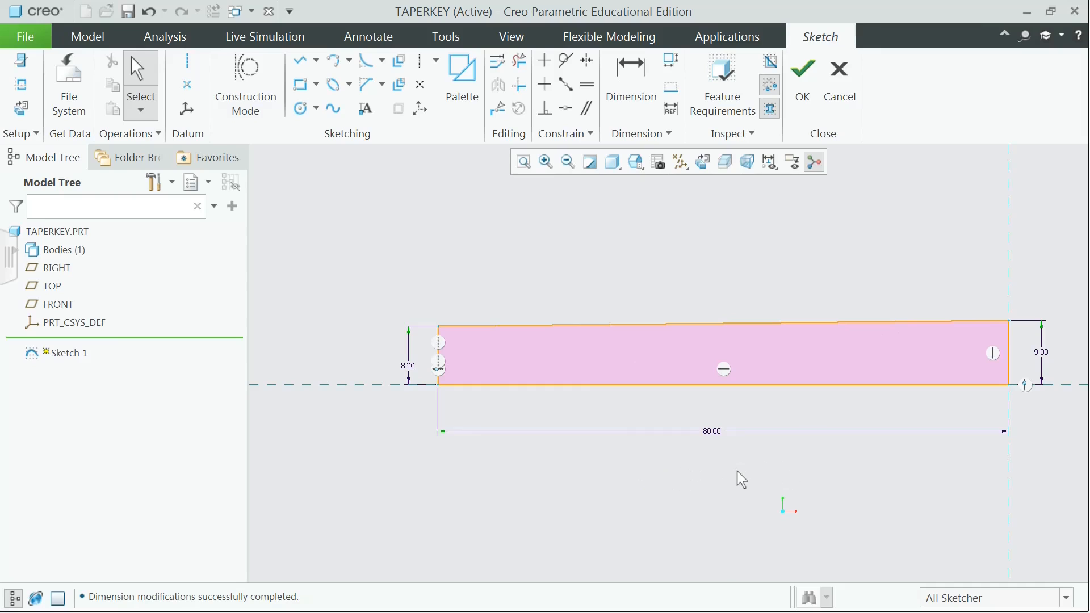
click(808, 77)
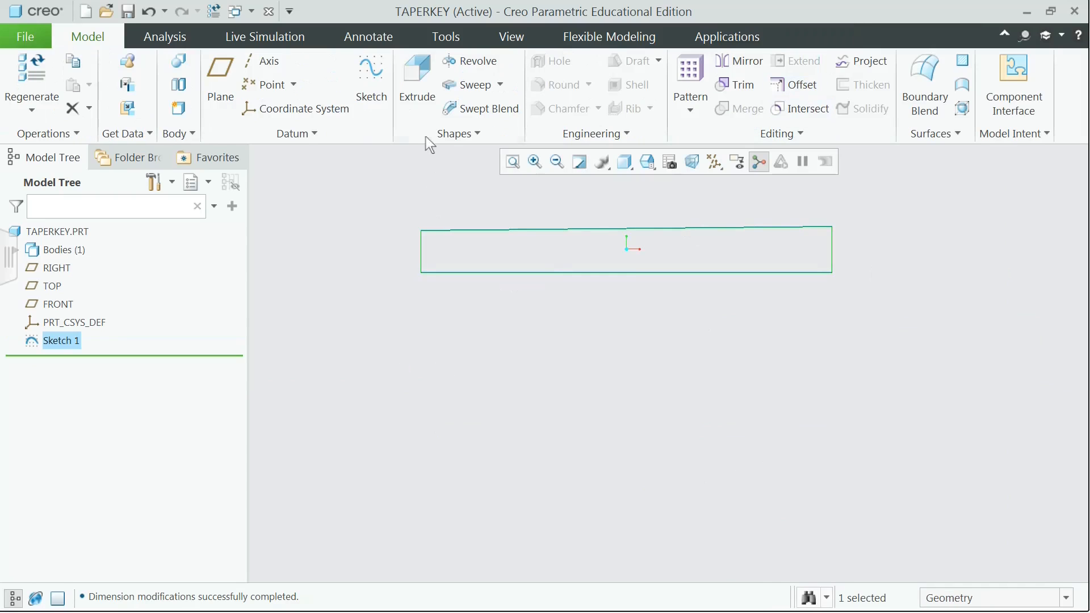
Extrude the key profile as a solid symmetrically about the sketch plane to a total depth of 14 mm
click(420, 91)
click(155, 83)
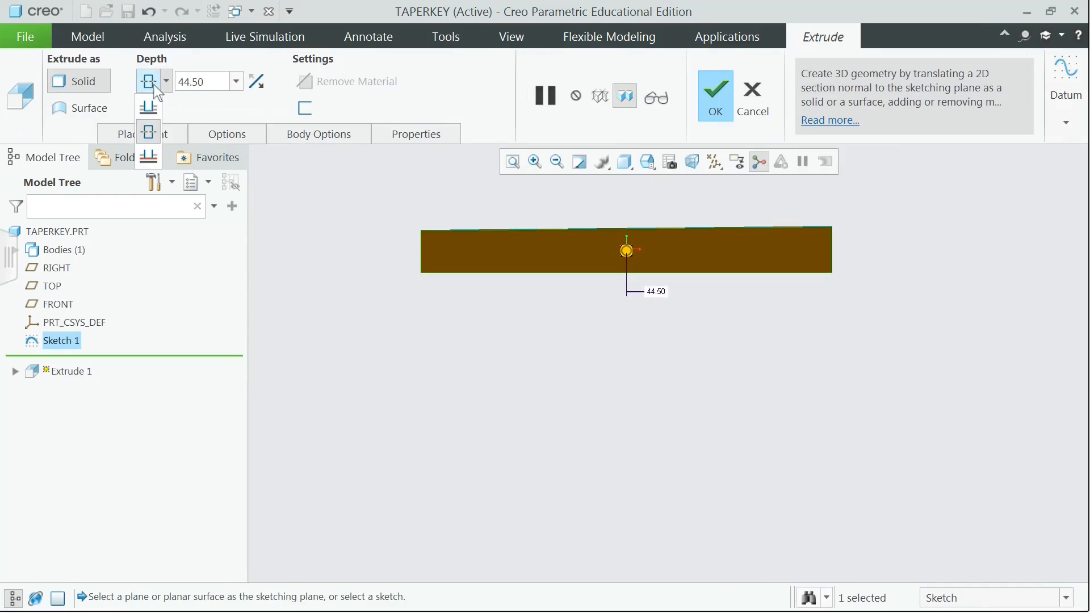
click(150, 131)
click(211, 82)
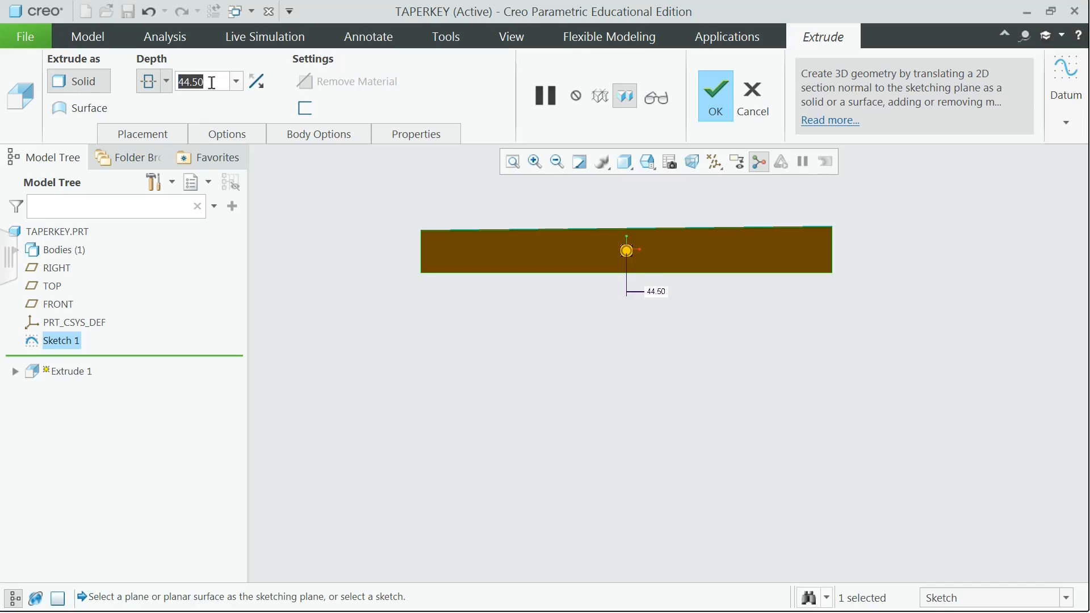
text(14)
middle_click(273, 254)
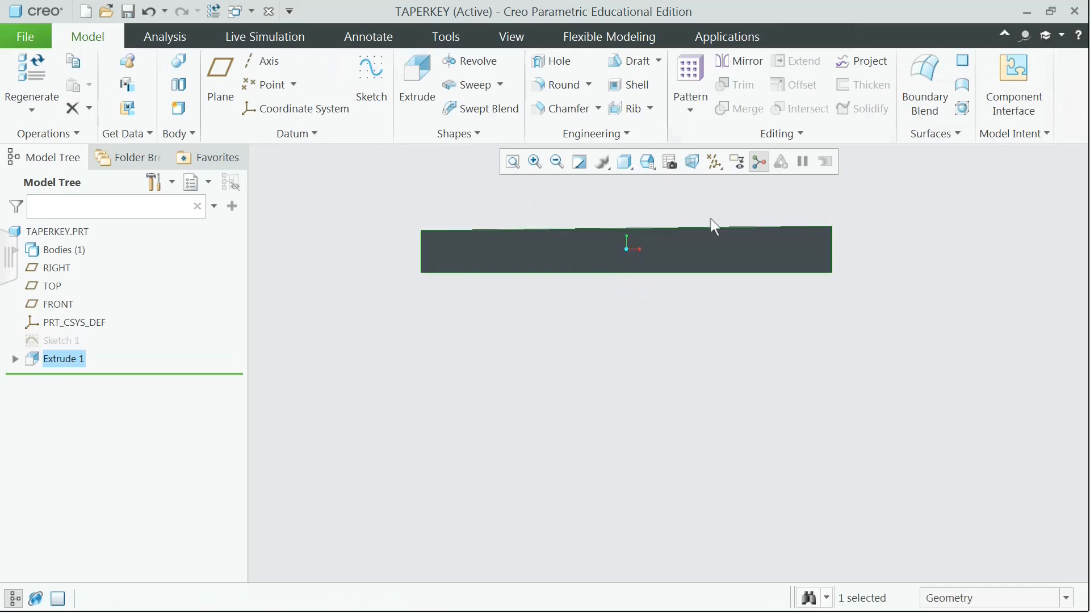
Apply the green appearance from My Appearances to the whole taper key part
middle_drag(694, 304, 545, 380)
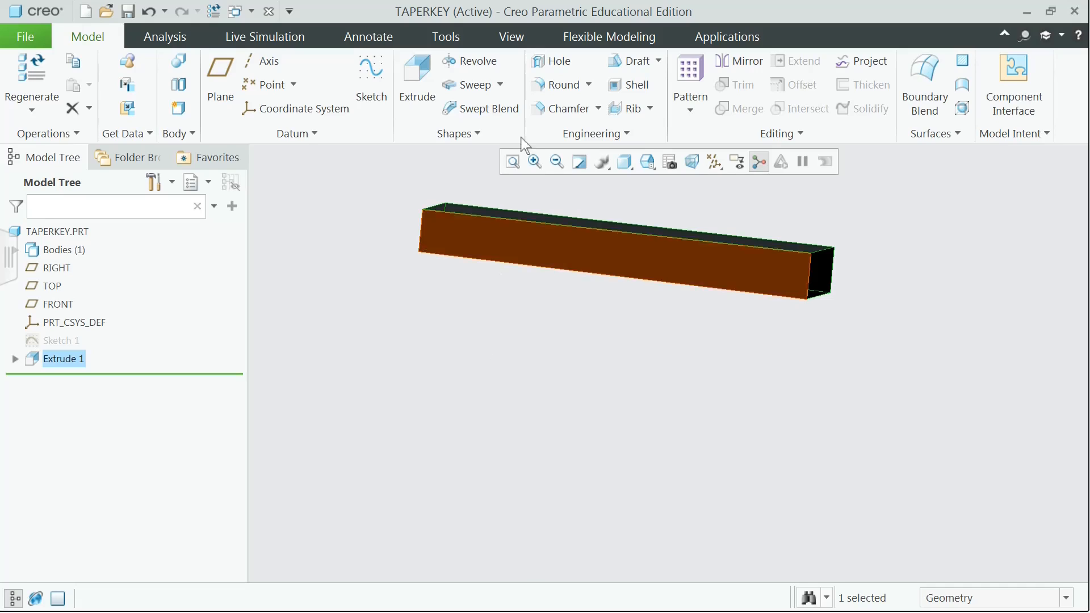
click(512, 39)
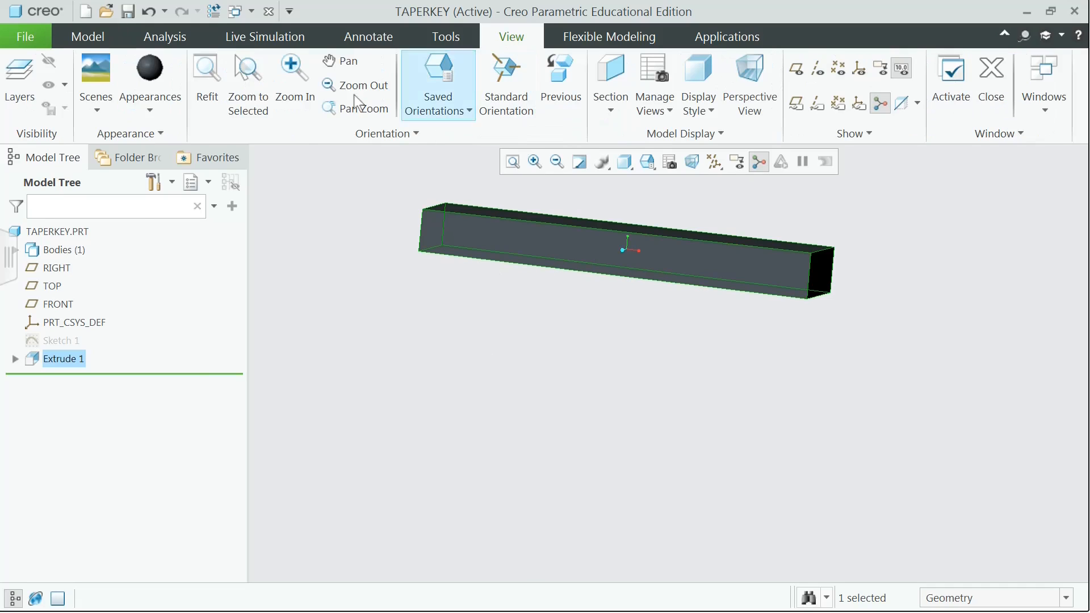
click(158, 110)
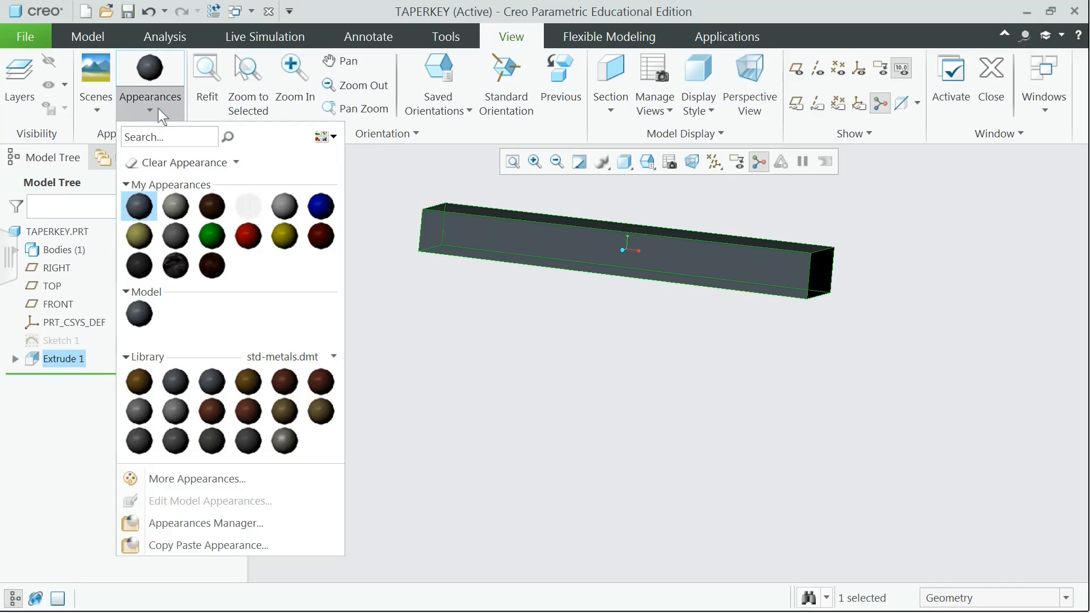
click(212, 236)
click(1030, 598)
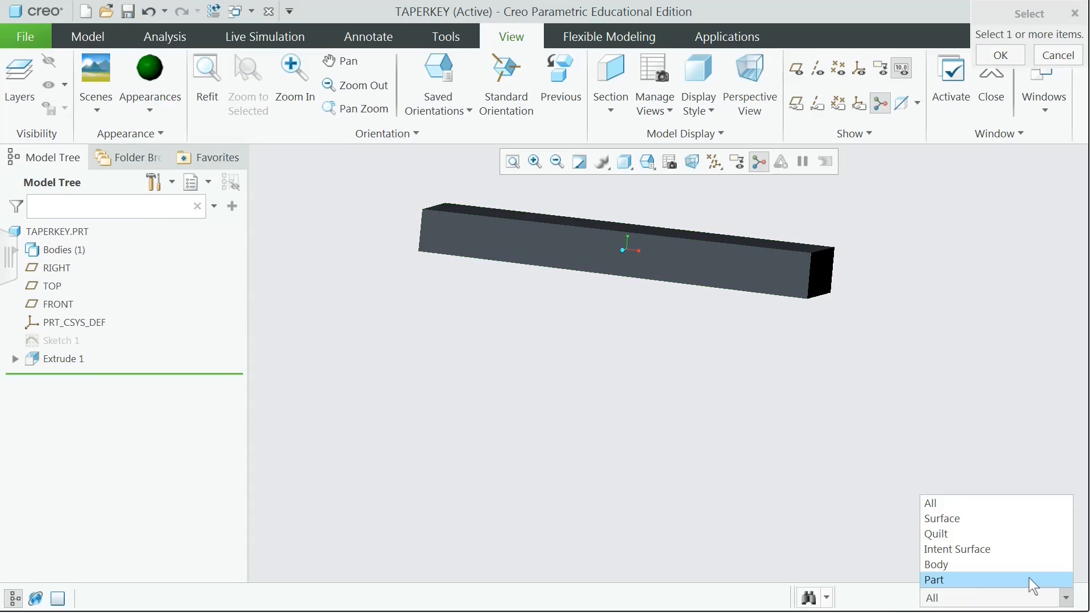
click(1029, 578)
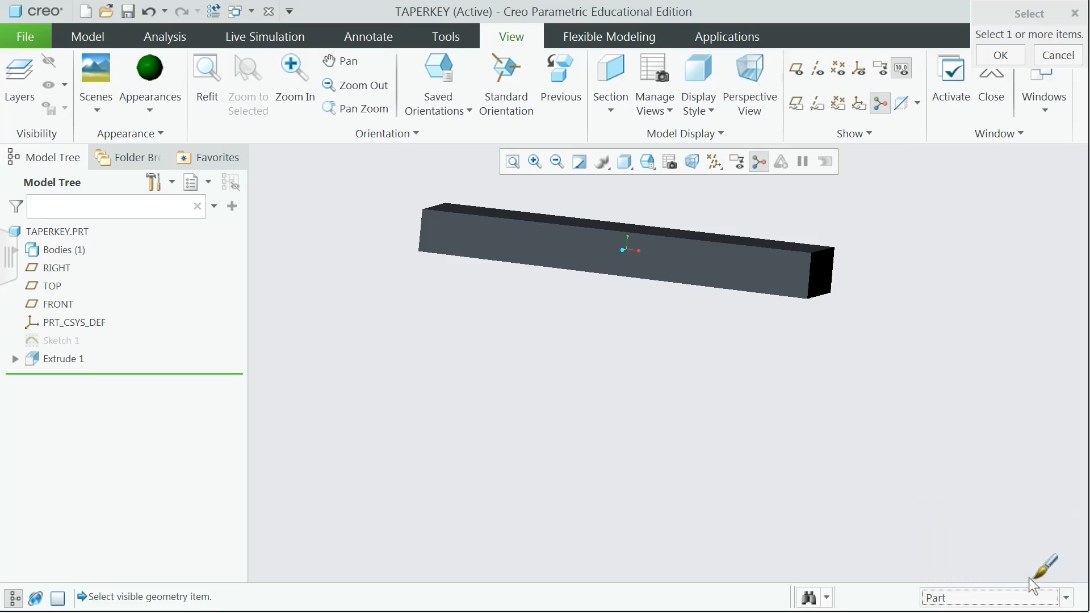
click(717, 250)
middle_click(766, 414)
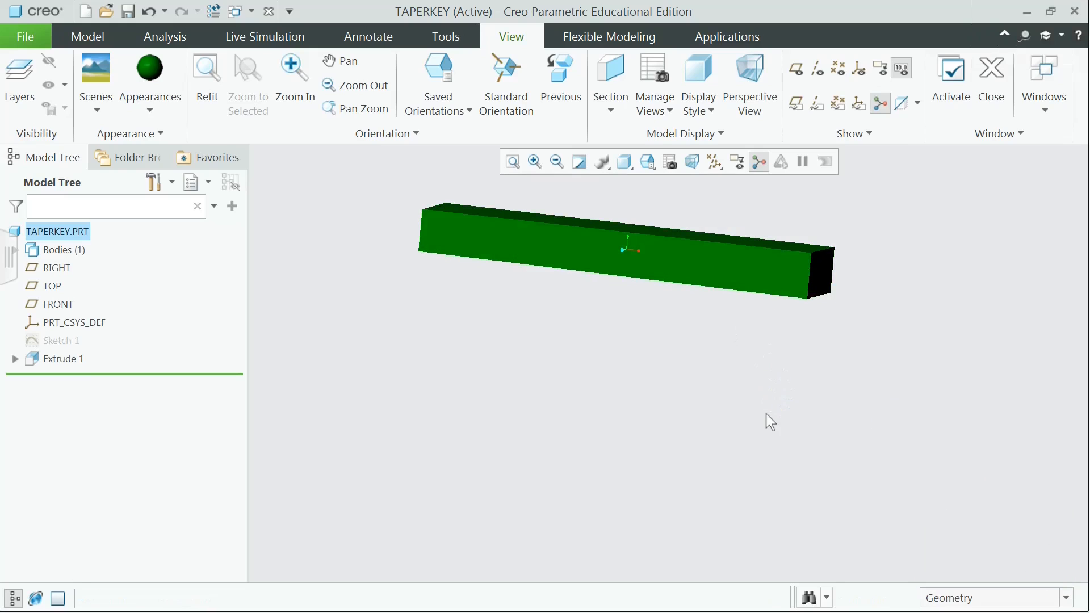
Apply the red appearance from My Appearances to one end face of the taper key, limiting the selection to surfaces
middle_drag(766, 414, 743, 417)
scroll(763, 389, down, 2)
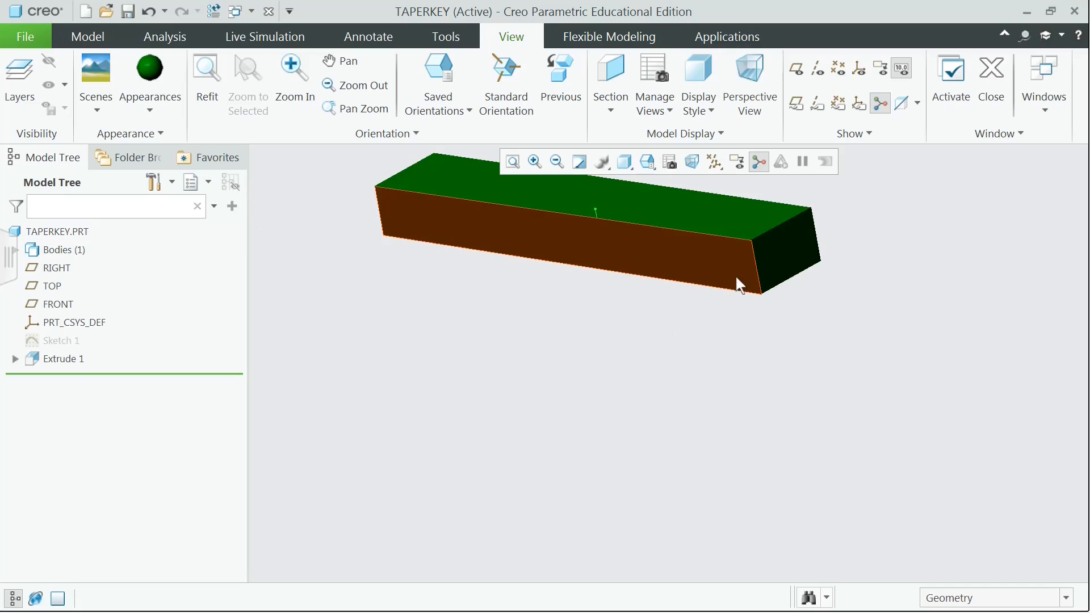
click(172, 117)
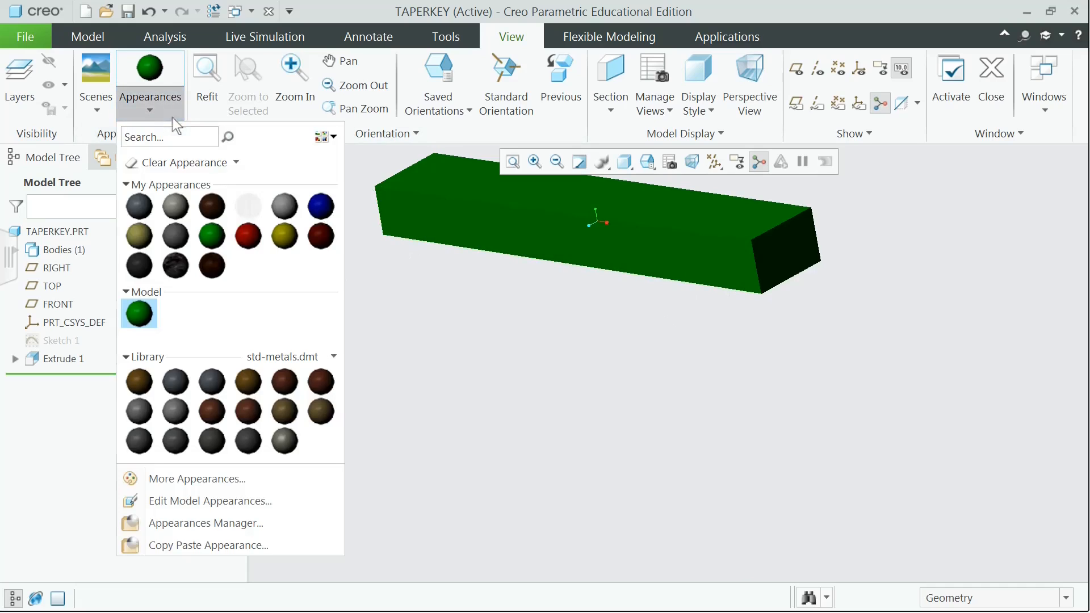
click(250, 239)
click(999, 597)
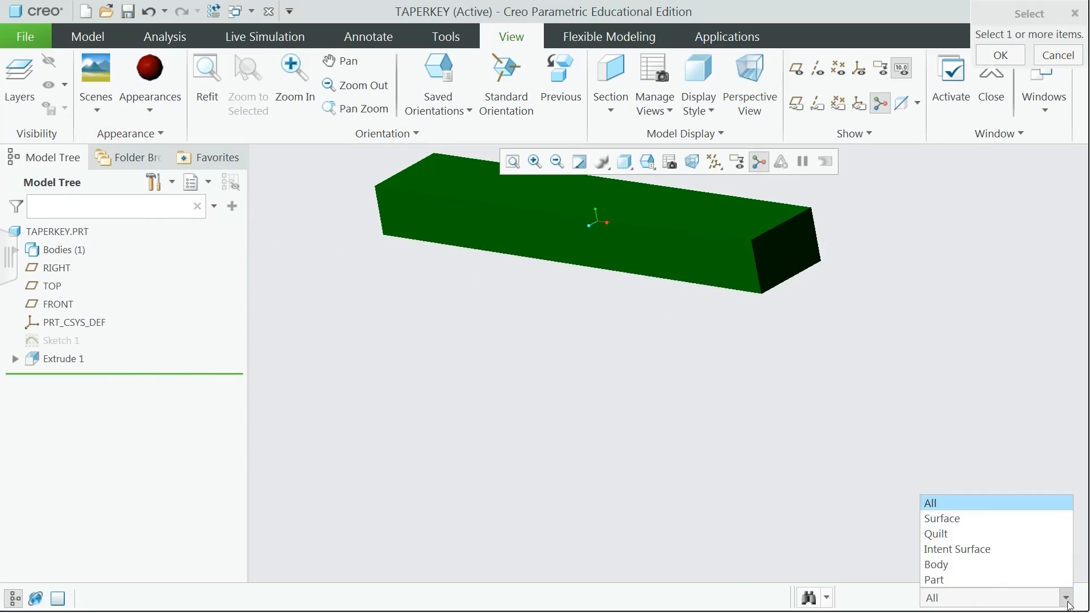
click(972, 524)
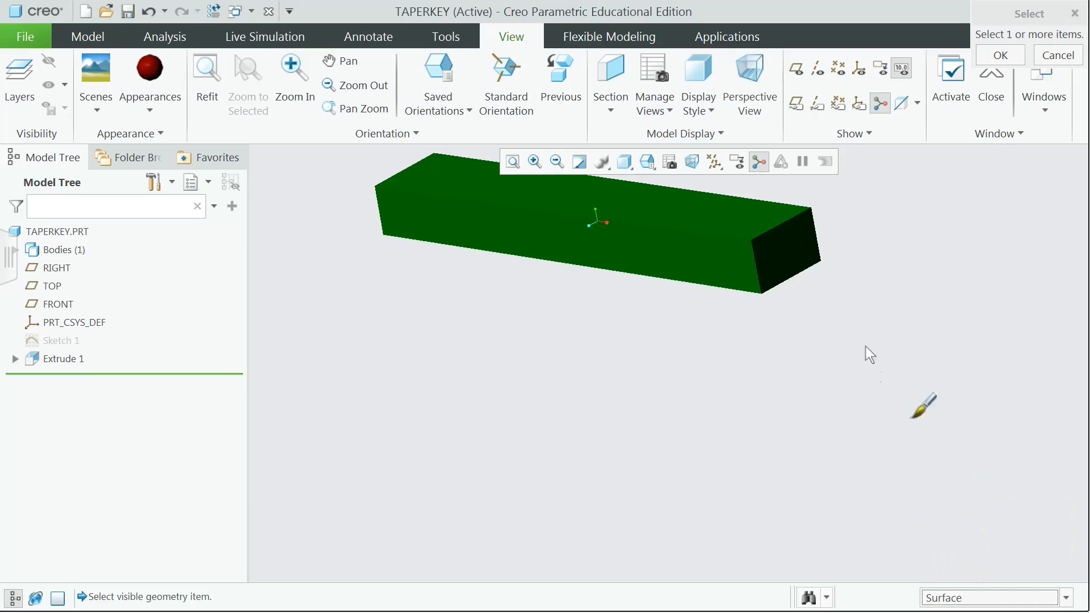
click(787, 253)
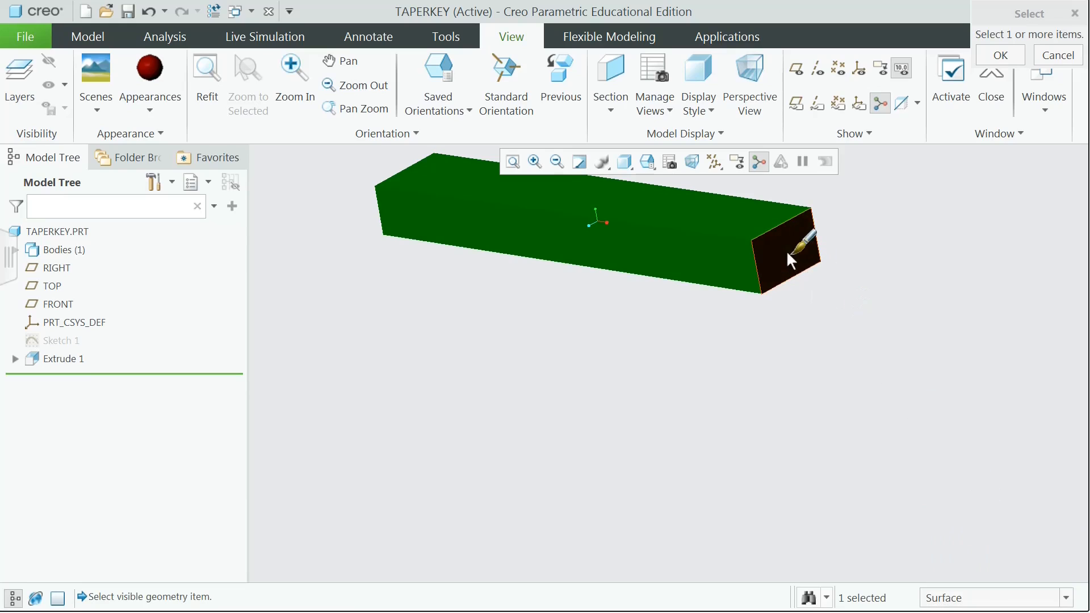
middle_click(884, 389)
mouse_move(877, 356)
middle_down()
mouse_move(849, 384)
mouse_move(829, 358)
mouse_move(857, 359)
mouse_move(847, 356)
mouse_move(857, 374)
mouse_move(866, 339)
middle_up()
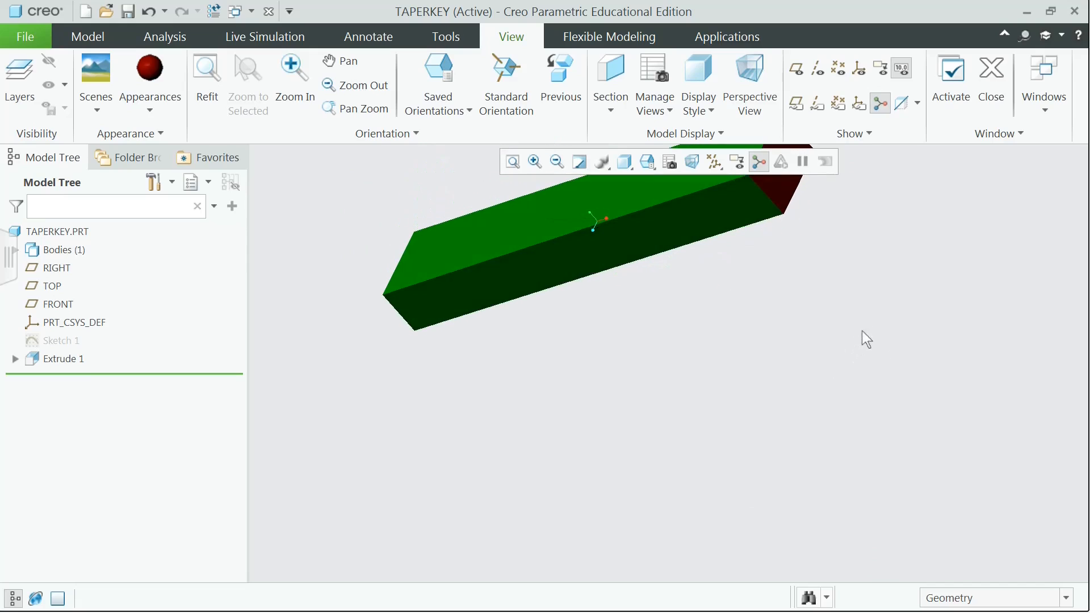
shift+middle_drag(796, 337, 665, 459)
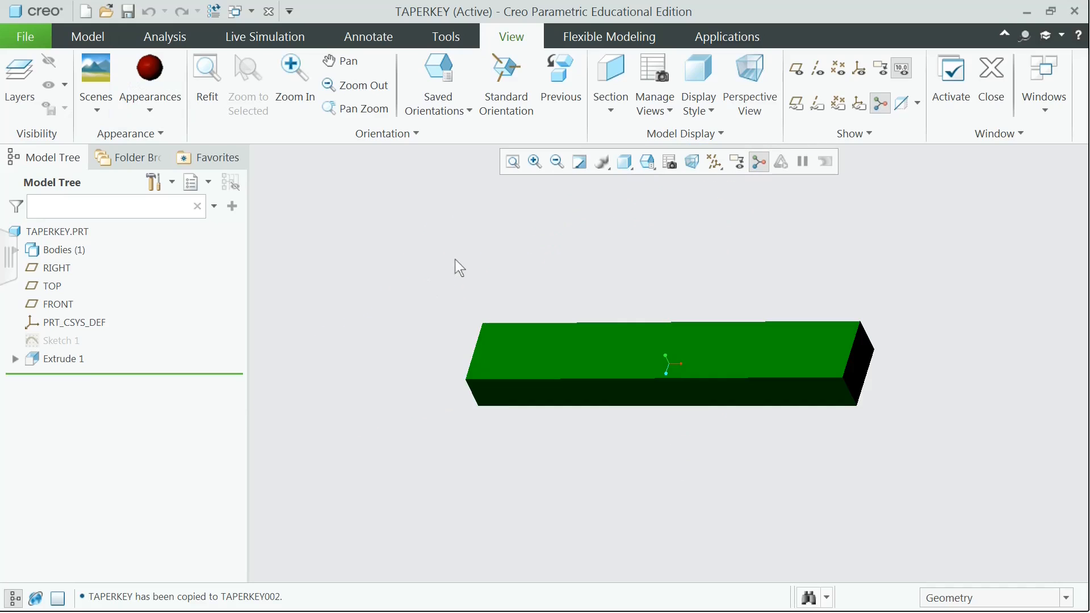
Leave the taper key and create a new solid part named BOLT using the mmns_part_solid_abs template
click(28, 33)
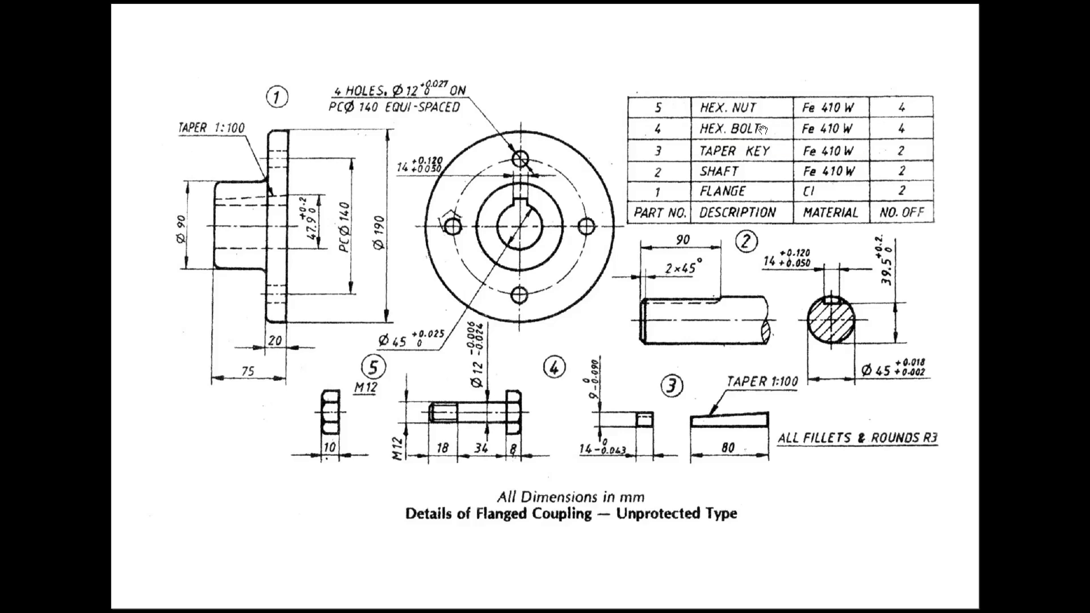
key(alt+Tab)
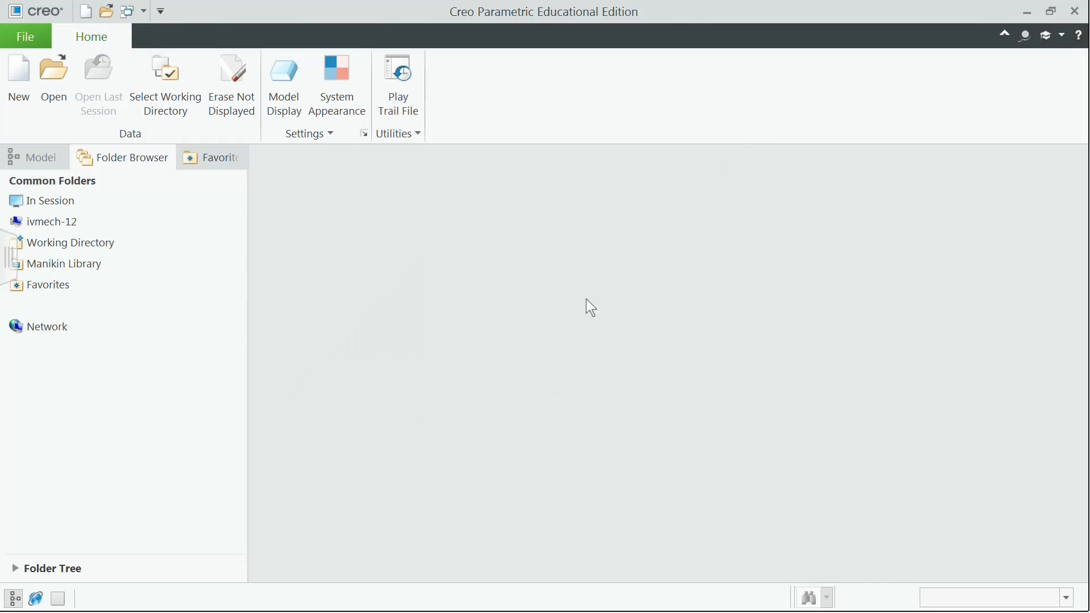
click(19, 73)
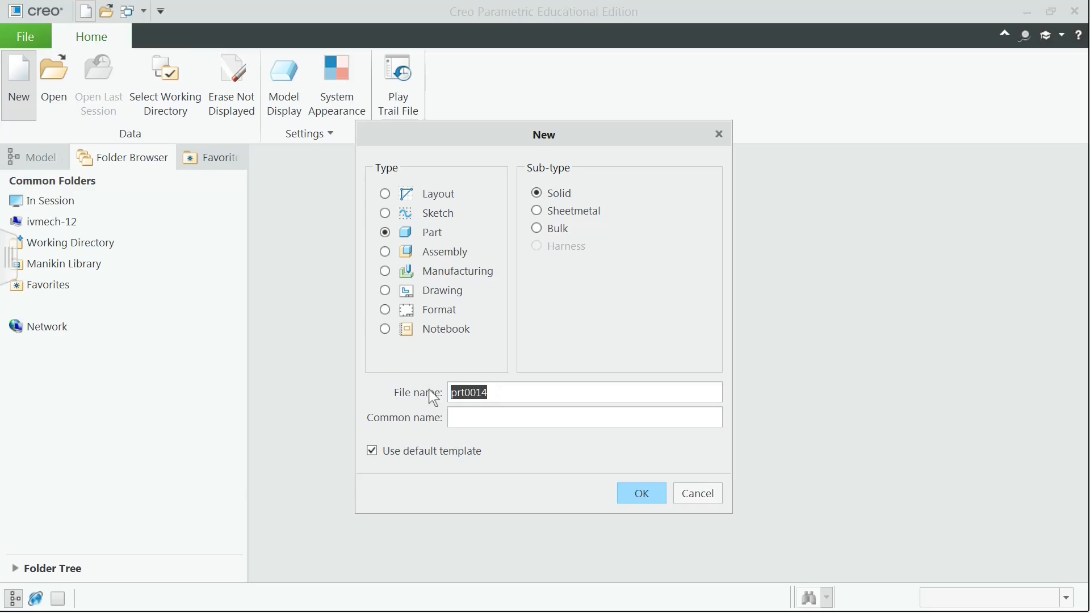
text(BOLT)
click(372, 452)
click(638, 493)
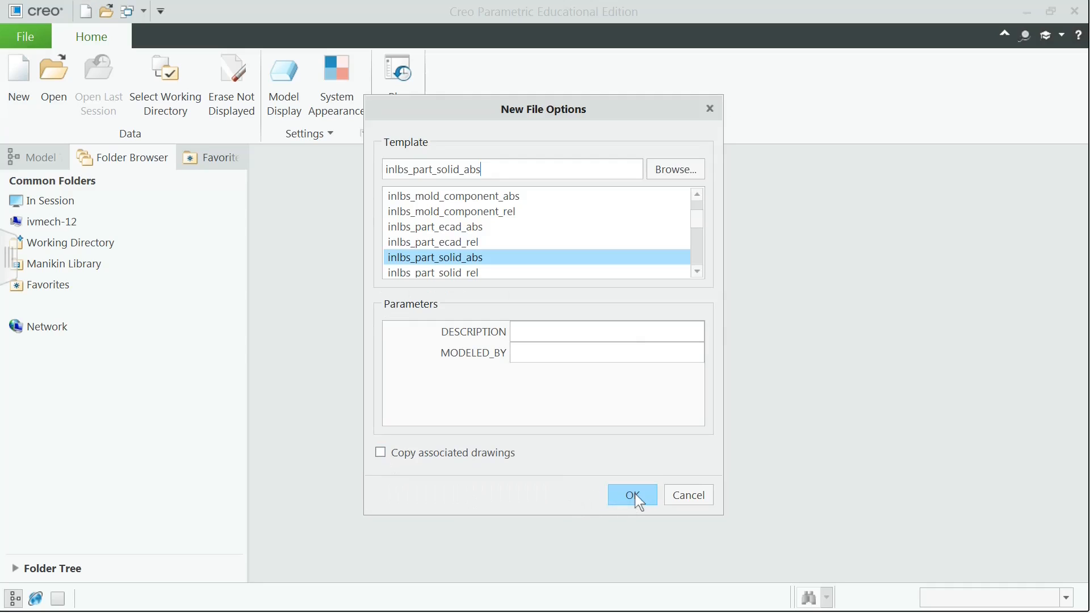
click(700, 272)
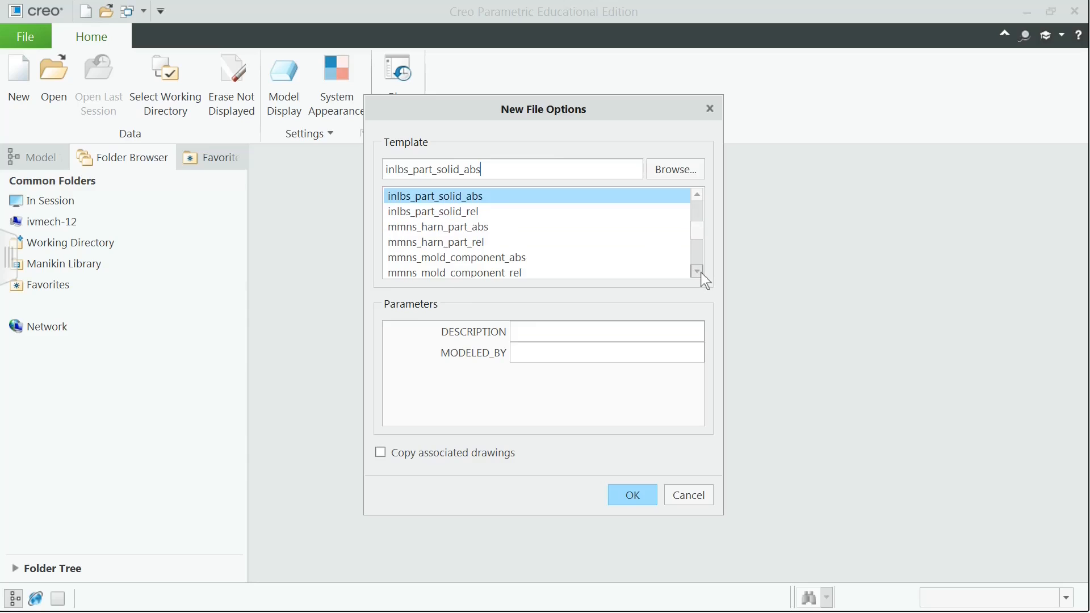
click(448, 271)
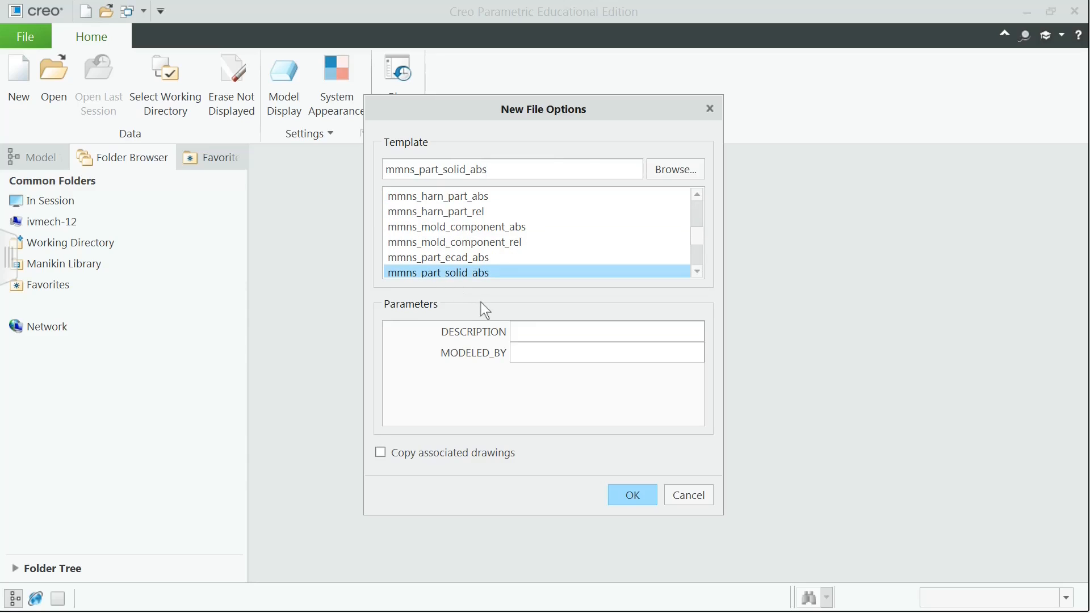
click(632, 495)
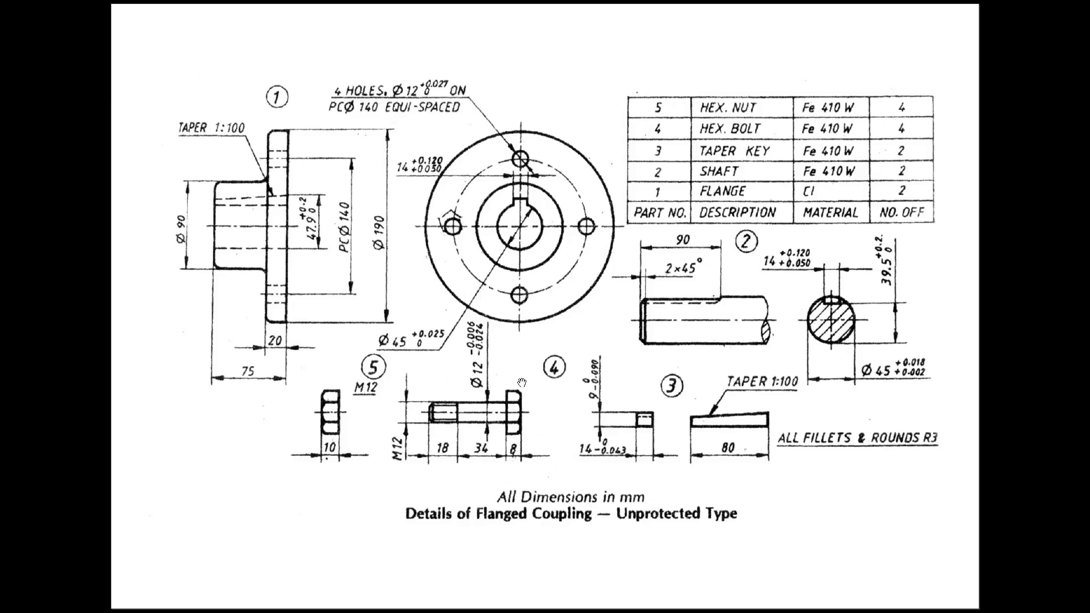
Start a sketch on the TOP plane with the RIGHT plane as right-facing reference and orient the view parallel to it
key(alt+Tab)
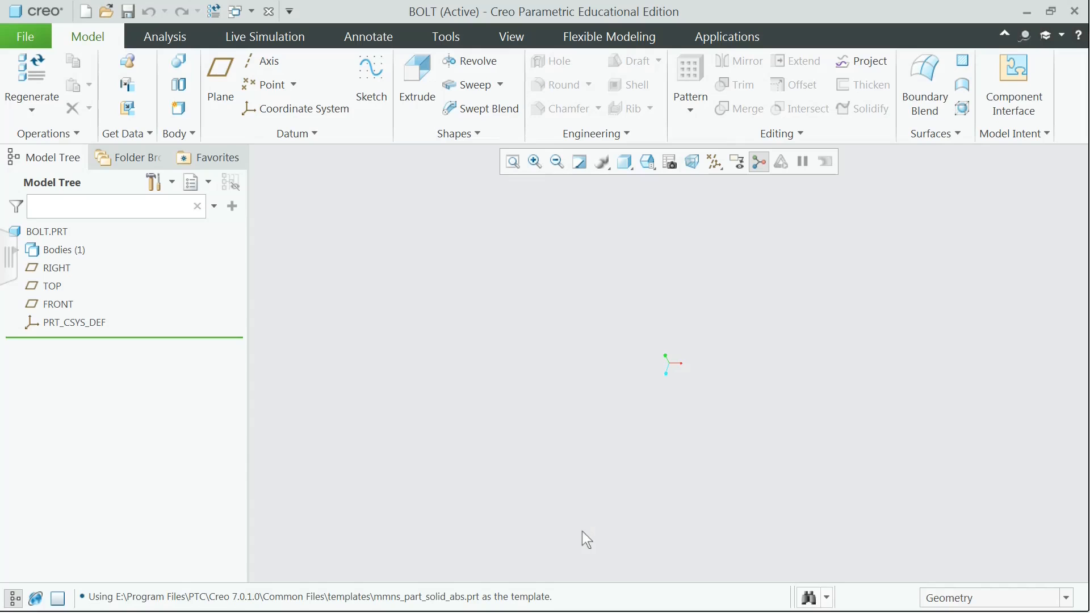
click(371, 95)
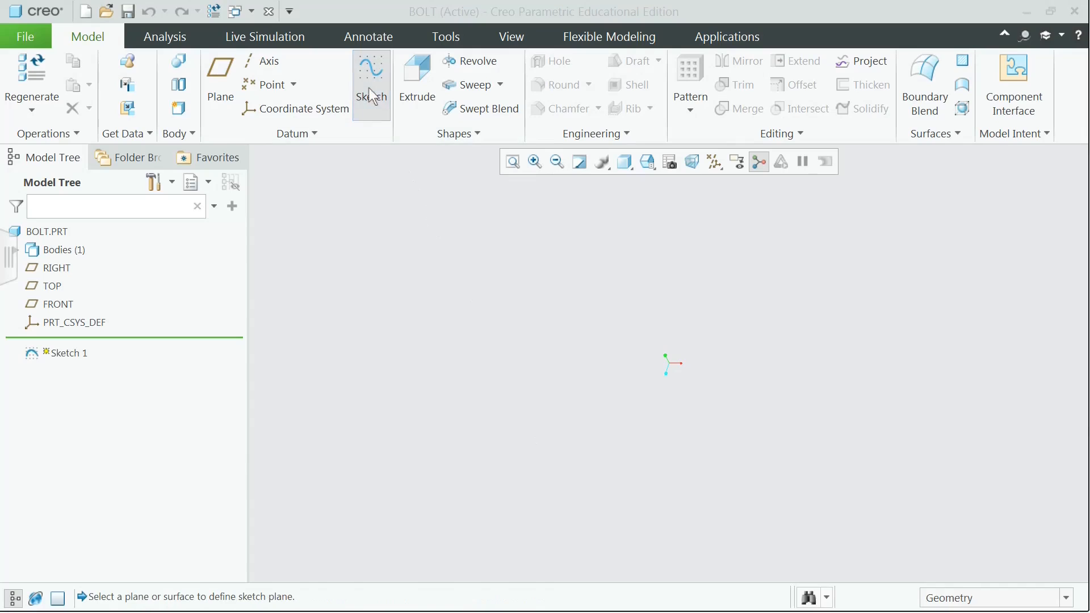
click(52, 285)
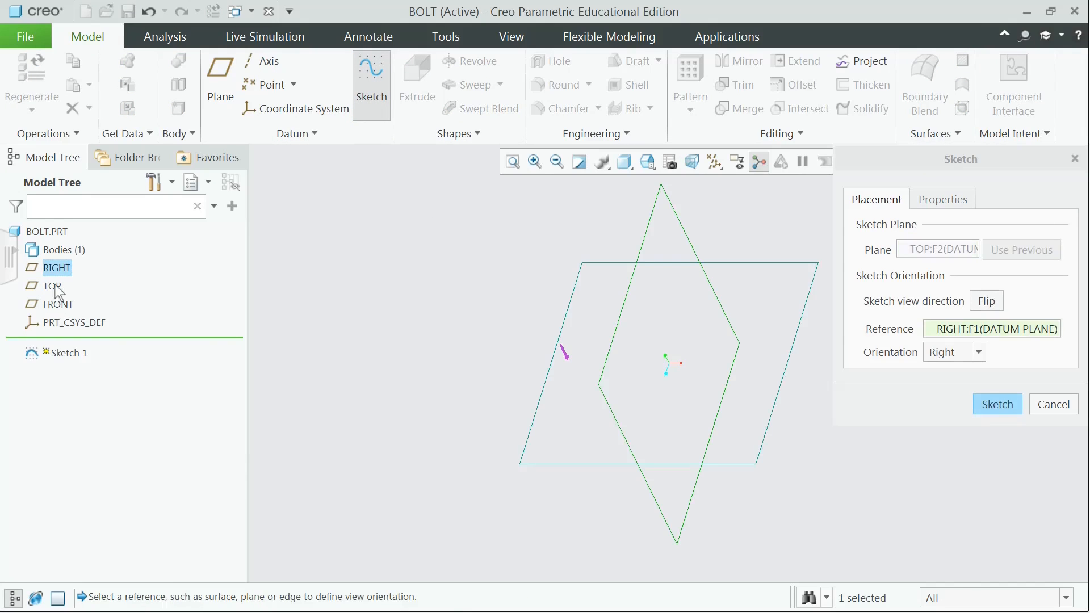
click(992, 404)
click(21, 108)
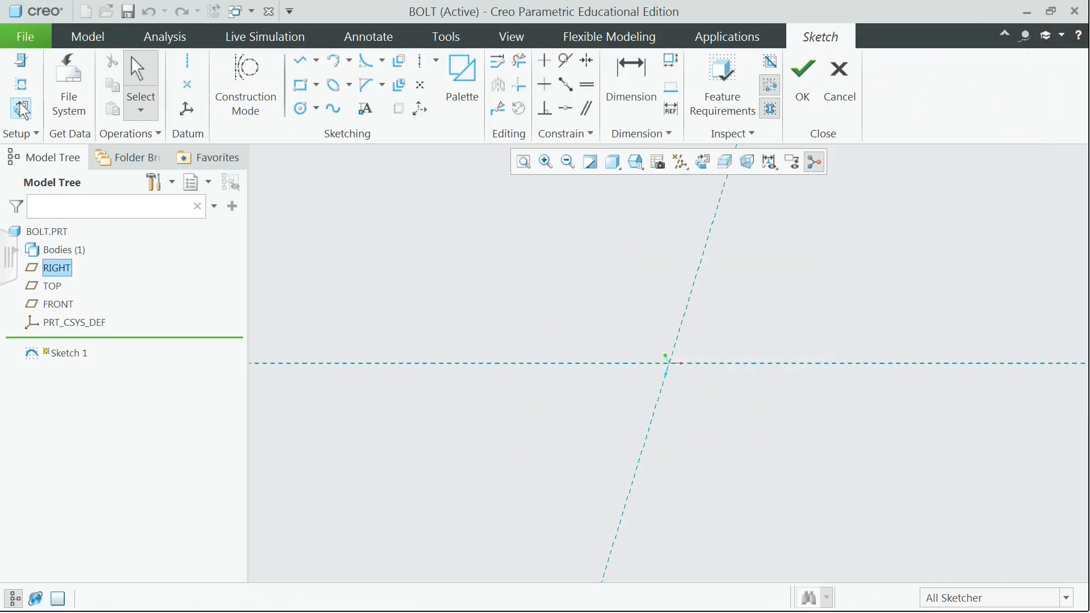
Insert a 6-sided hexagon from the sketcher palette centred on the sketch origin
click(465, 95)
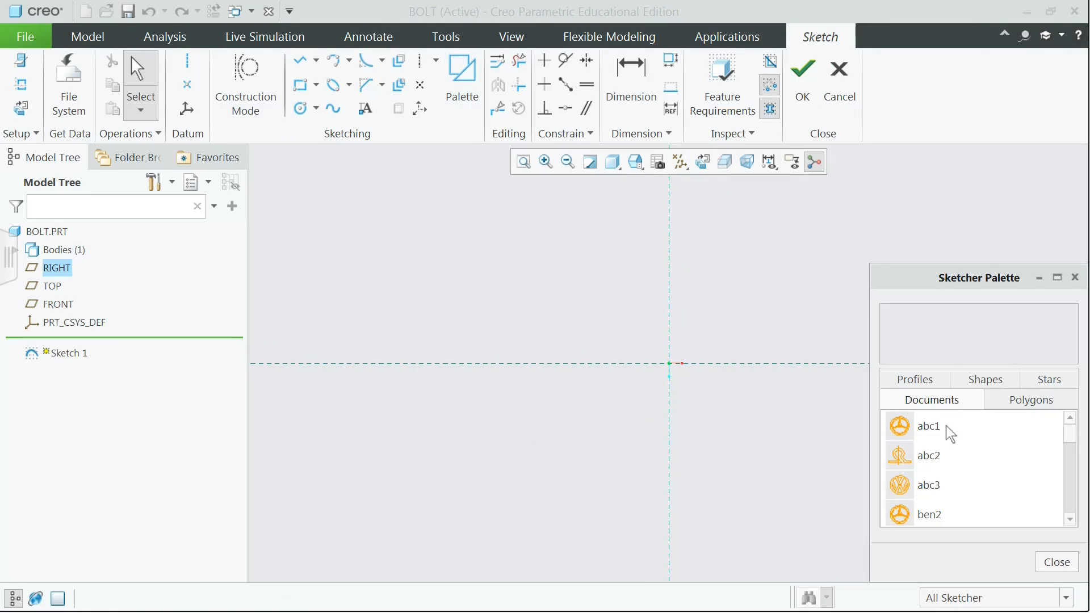
click(1037, 401)
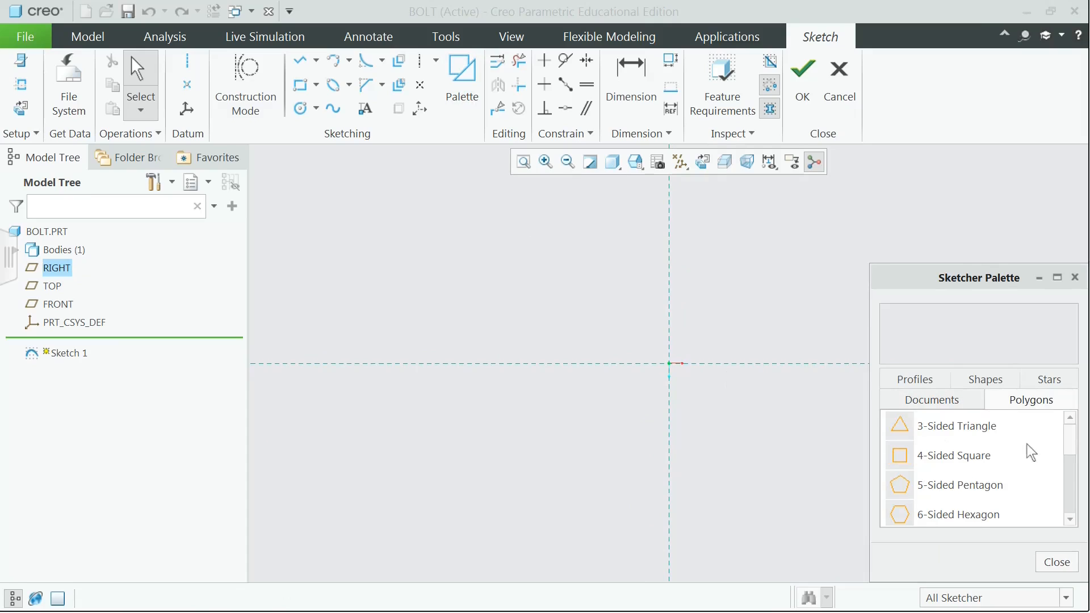
click(981, 517)
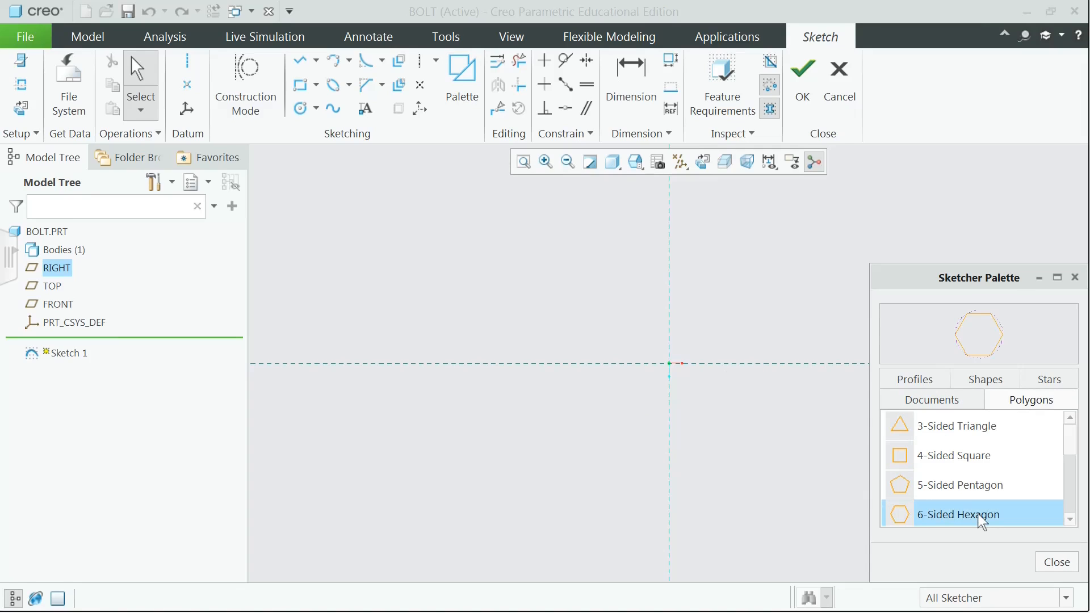
mouse_move(981, 517)
mouse_down()
mouse_move(818, 506)
mouse_move(652, 429)
mouse_move(606, 426)
mouse_move(668, 364)
mouse_up()
click(753, 95)
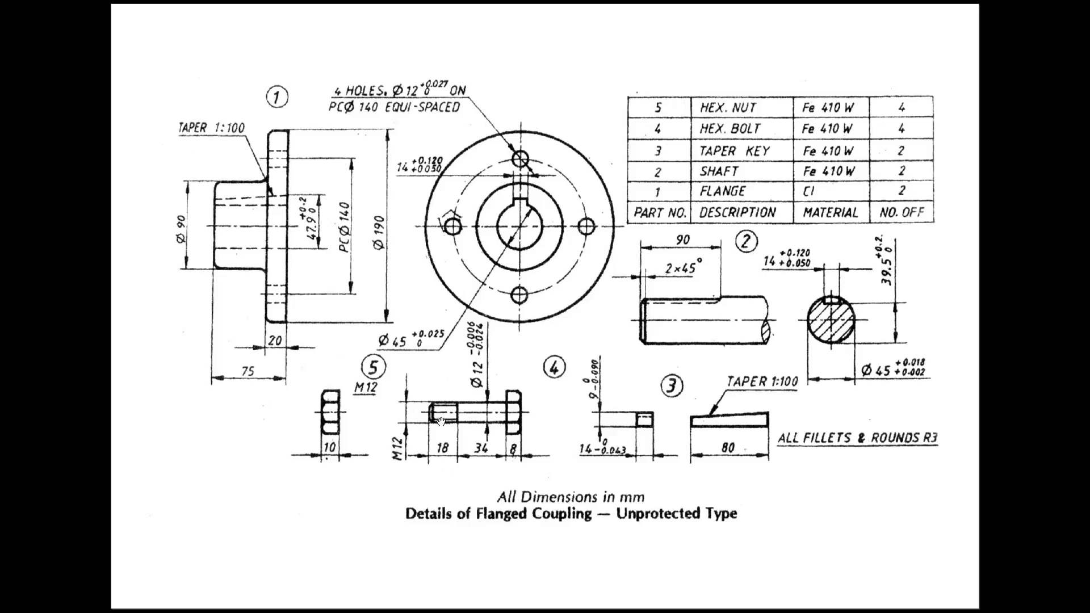
Move the side dimension below the hexagon, set the side length to 12 mm and finish the sketch
key(alt+Tab)
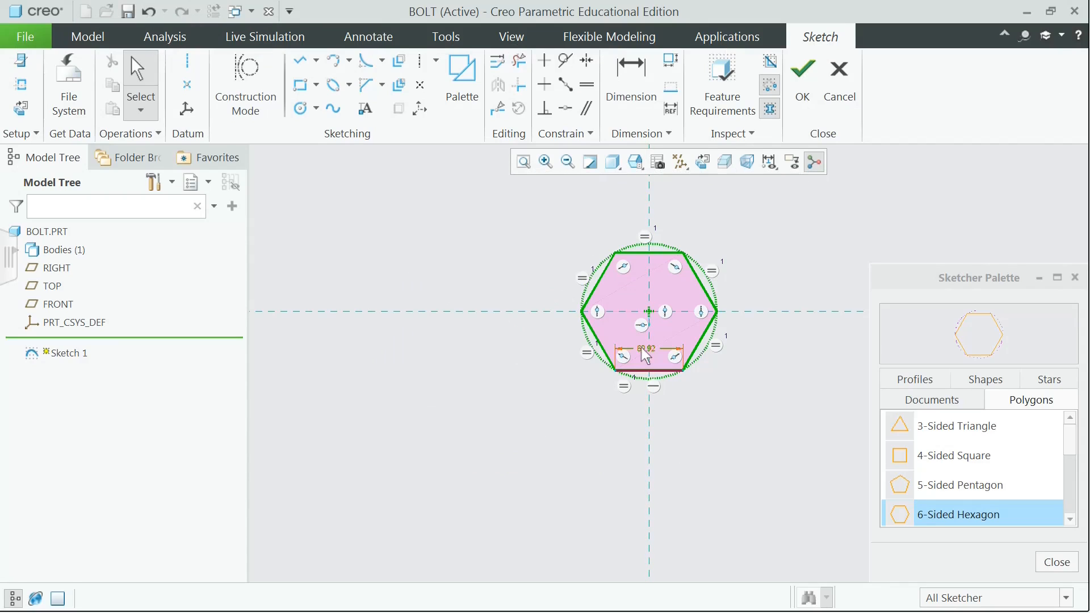
drag(643, 350, 641, 401)
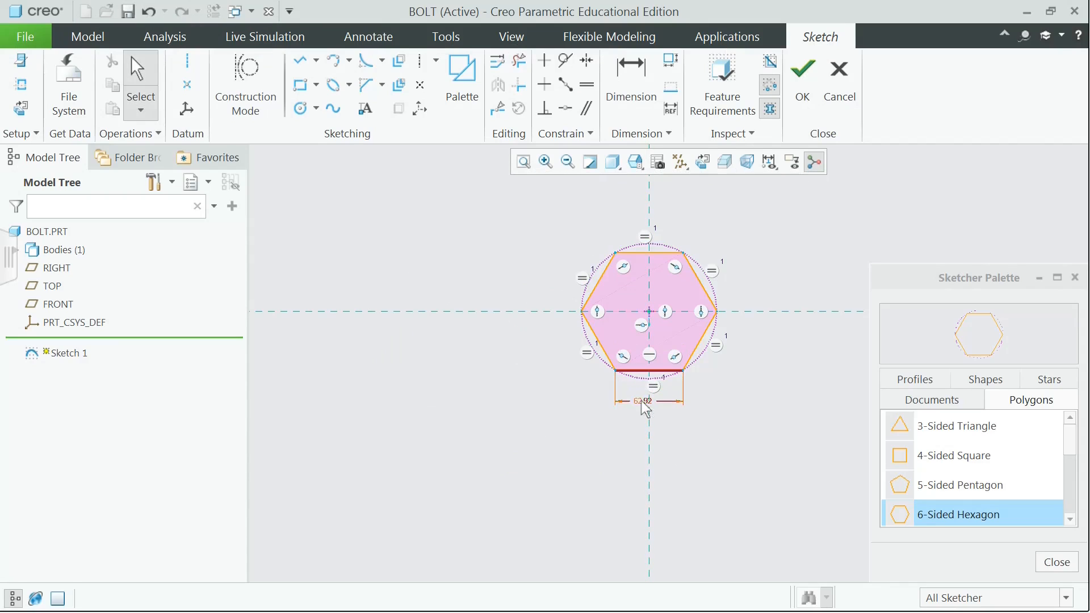
double_click(642, 401)
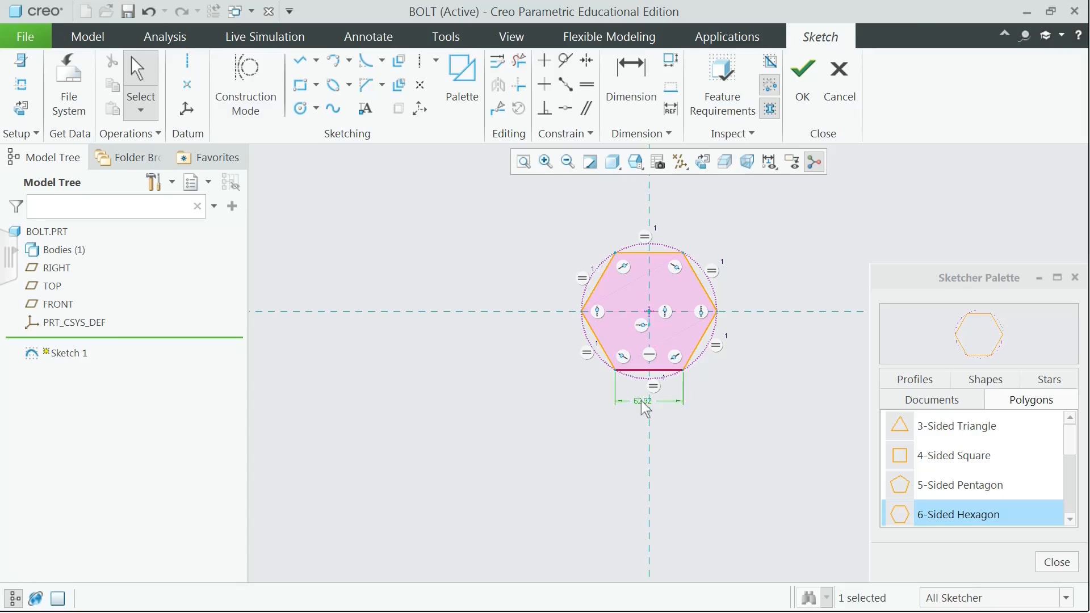
text(12)
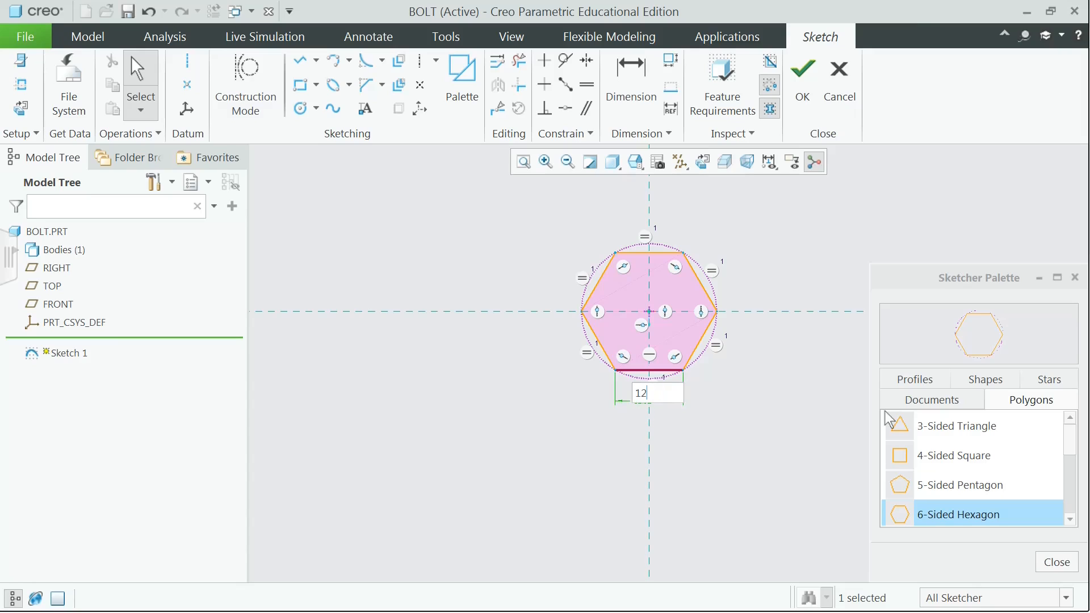
key(Return)
click(524, 161)
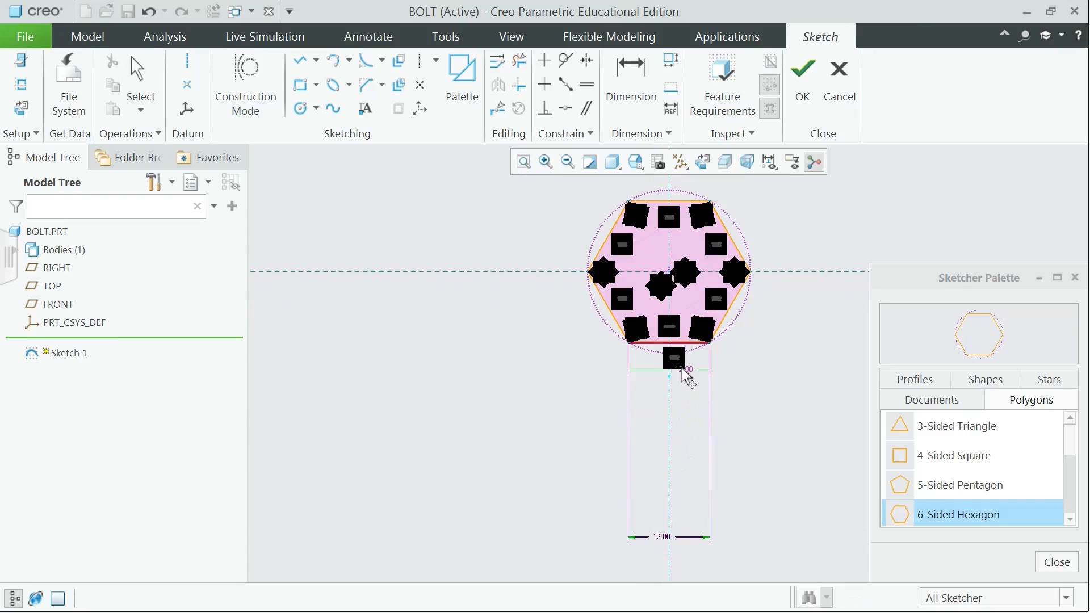
click(805, 79)
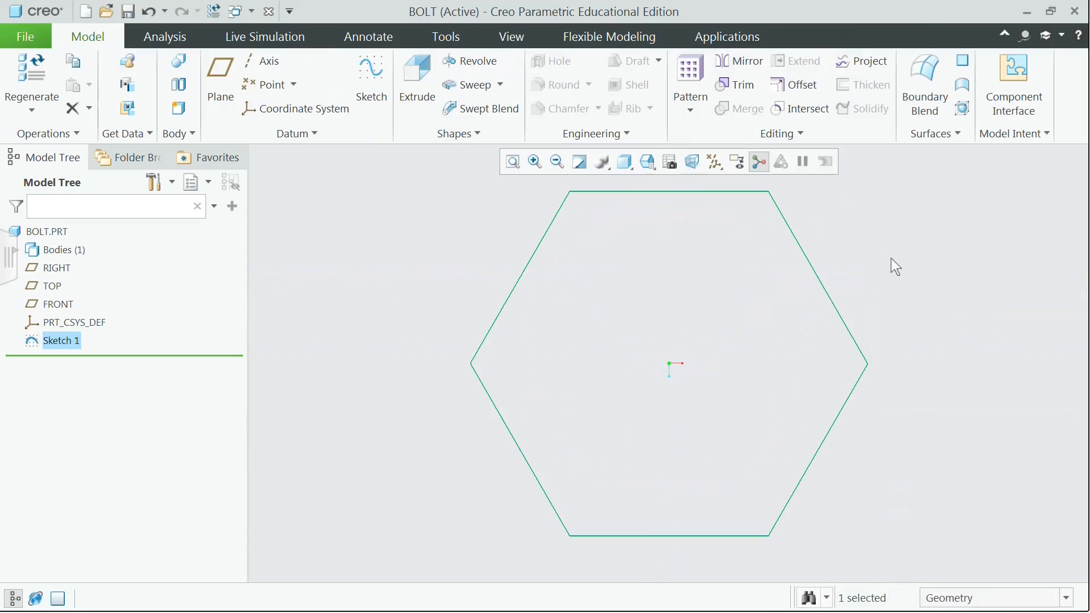
Extrude the hexagon as an 8 mm deep solid bolt head and turn on the display of all datum types
click(418, 85)
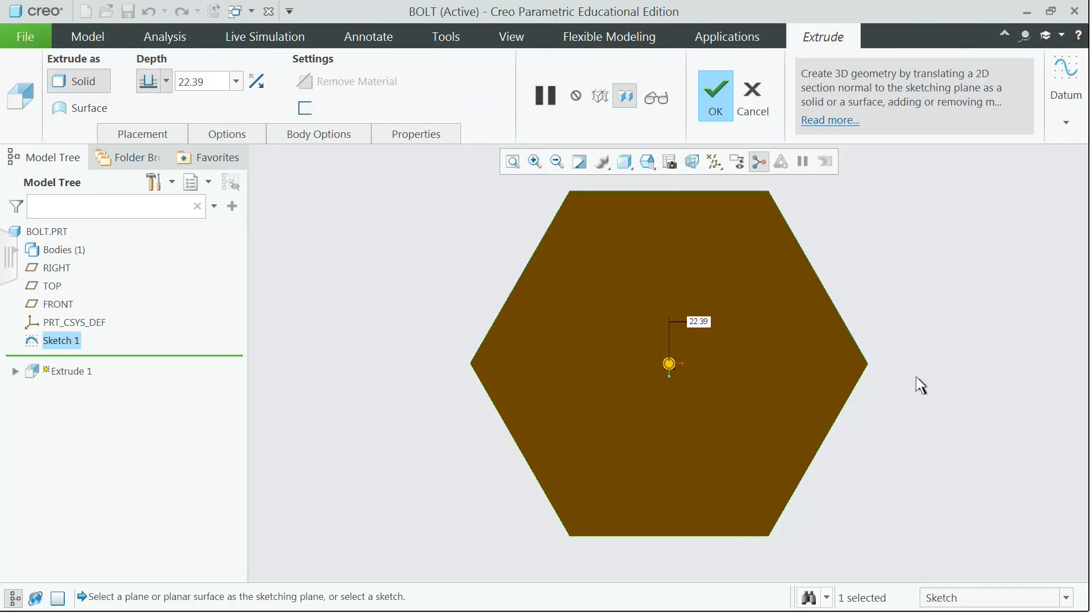
key(ctrl+d)
click(714, 162)
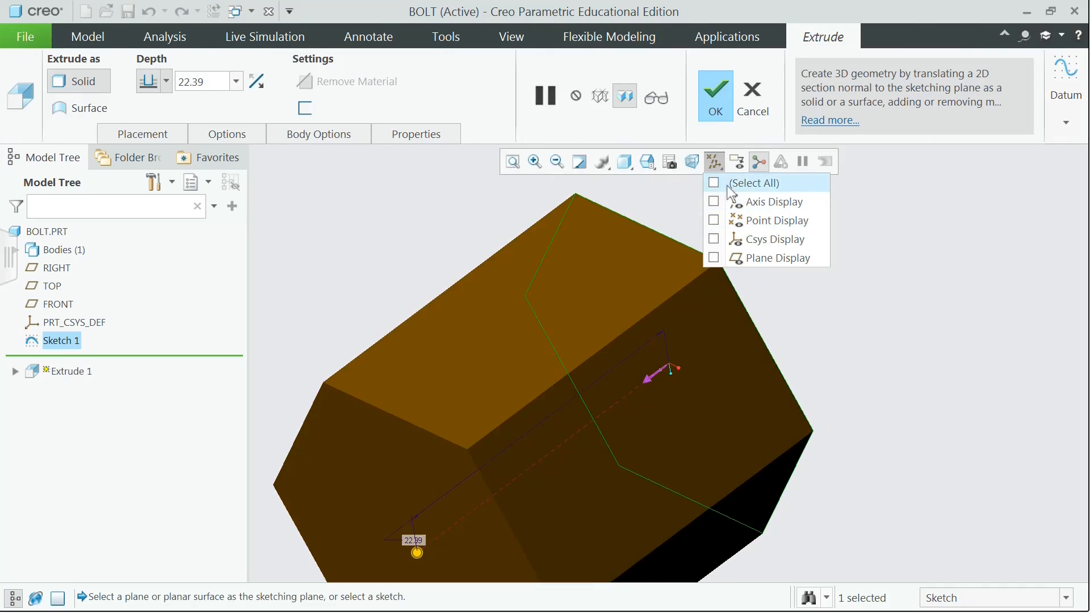
click(714, 183)
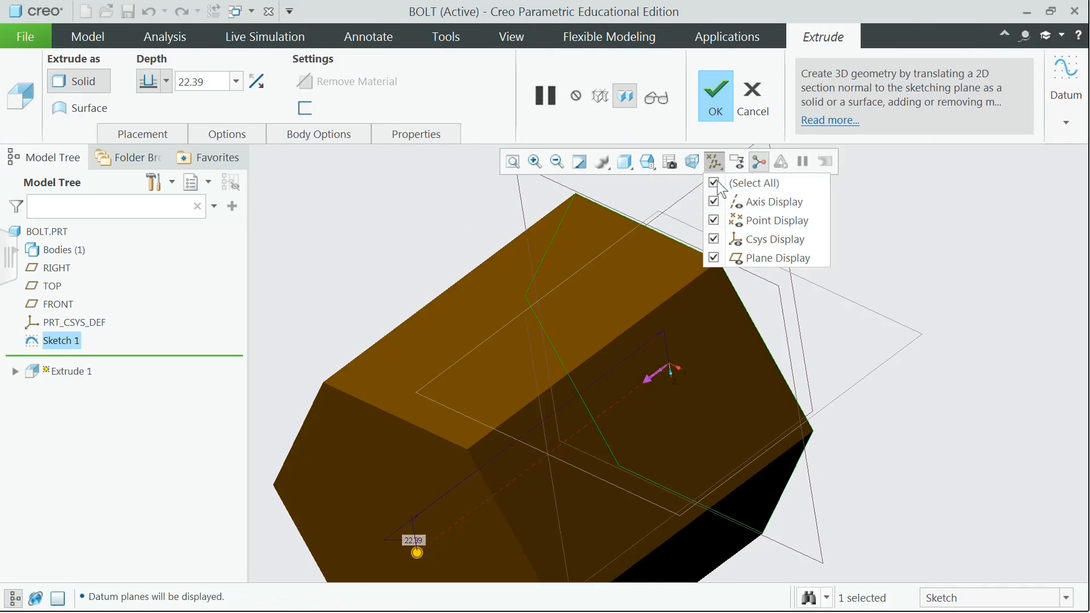
click(956, 275)
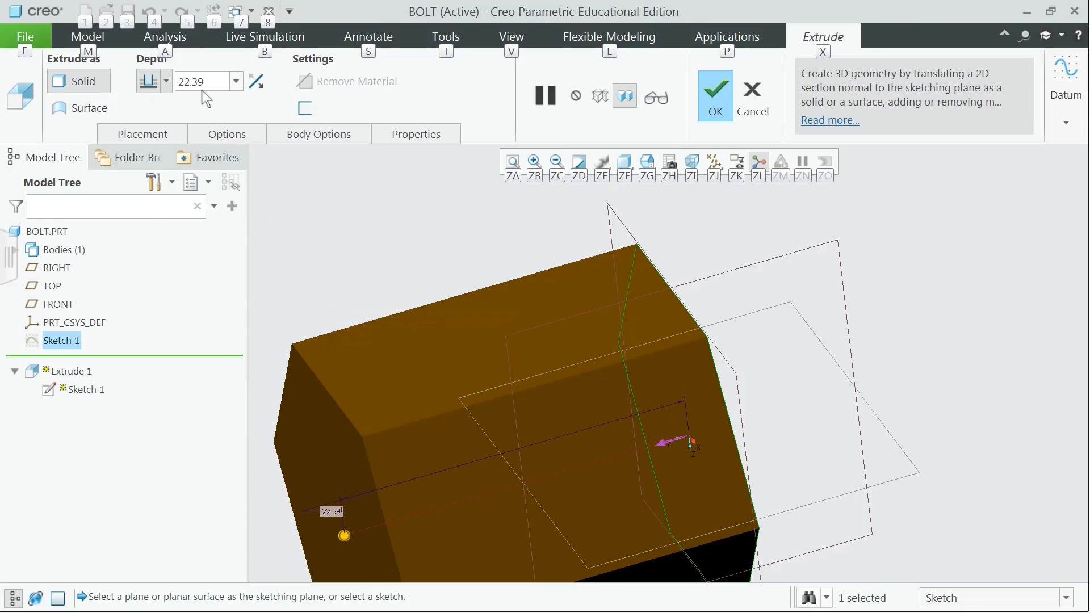
double_click(202, 82)
text(8)
key(Return)
click(716, 102)
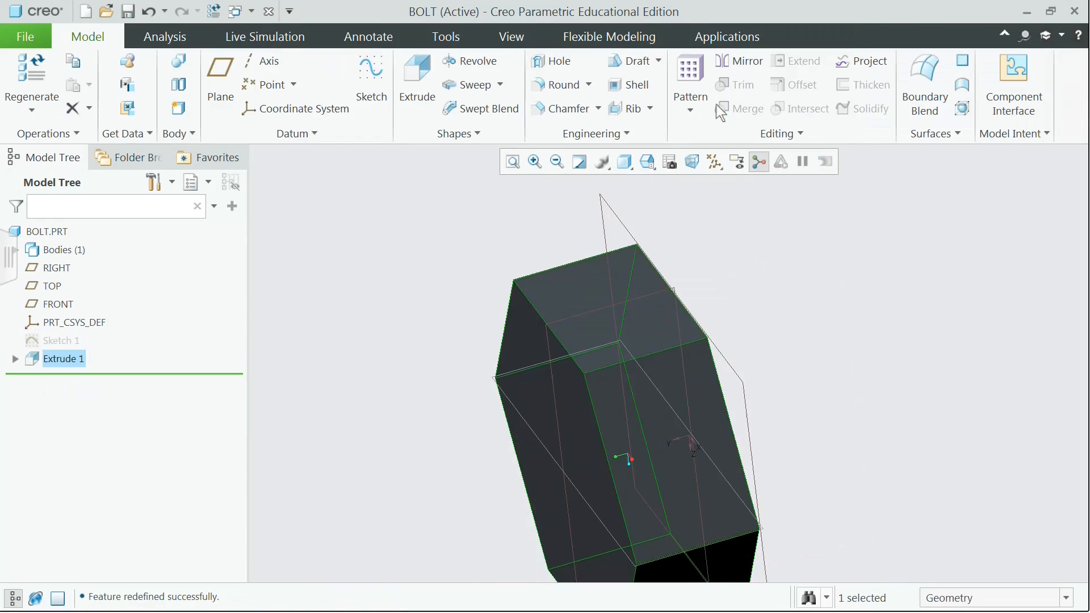
middle_drag(856, 302, 705, 496)
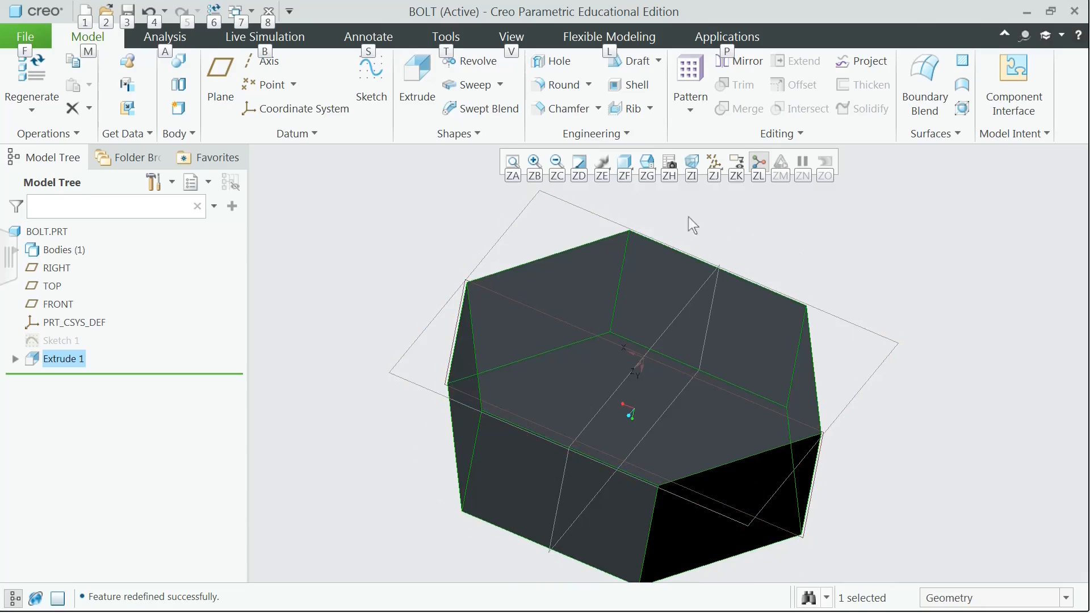
key(alt)
click(918, 255)
middle_drag(919, 255, 960, 262)
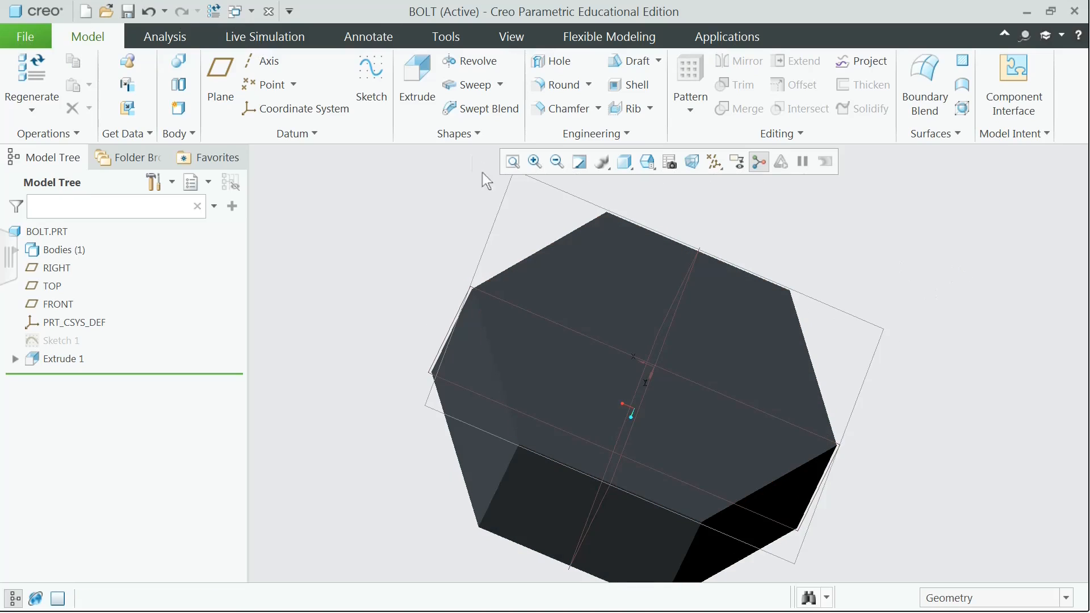
Start a sketch on the flat hexagonal end face of the bolt head with the RIGHT plane as left-facing reference and orient the view parallel to it
click(371, 71)
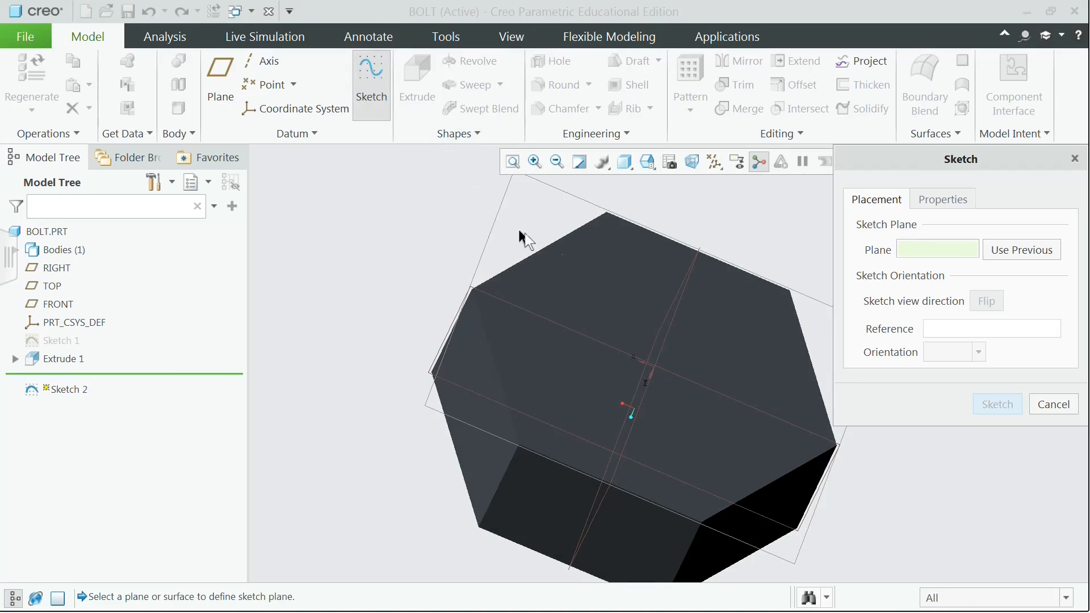
click(624, 280)
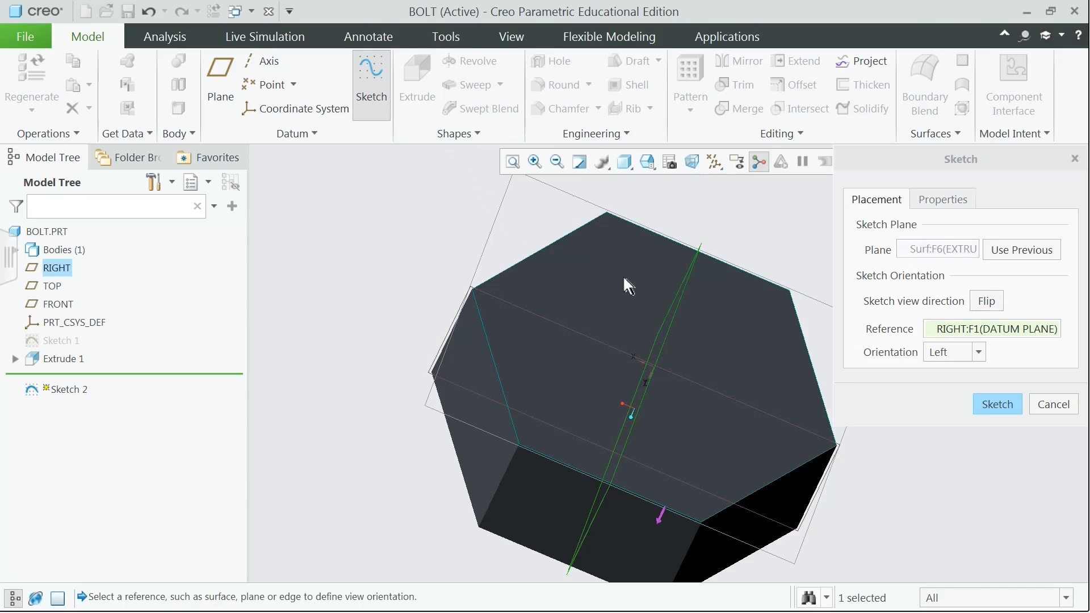
click(983, 404)
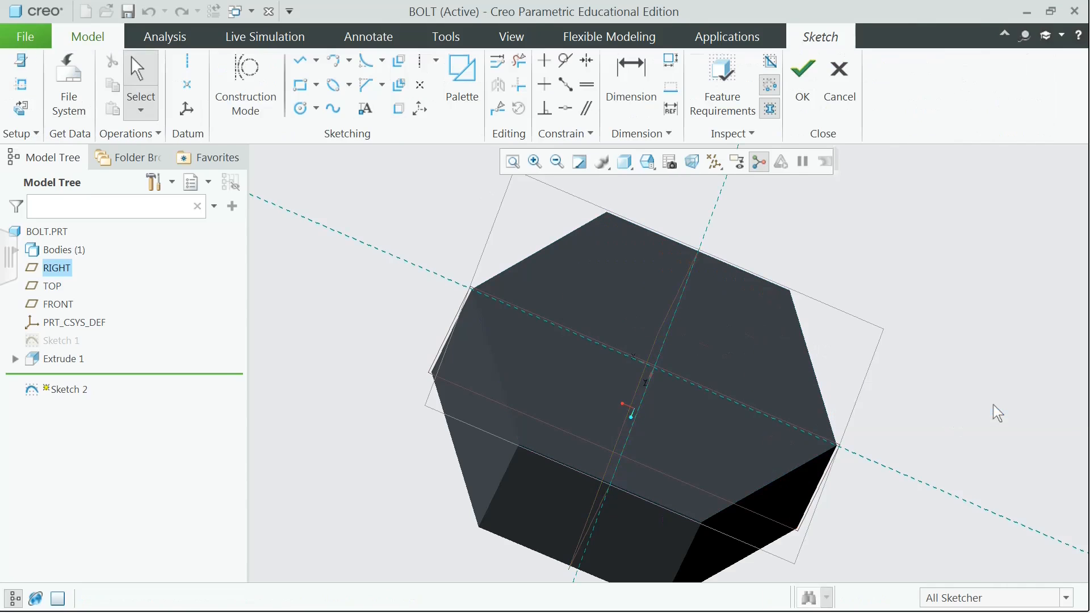
click(21, 108)
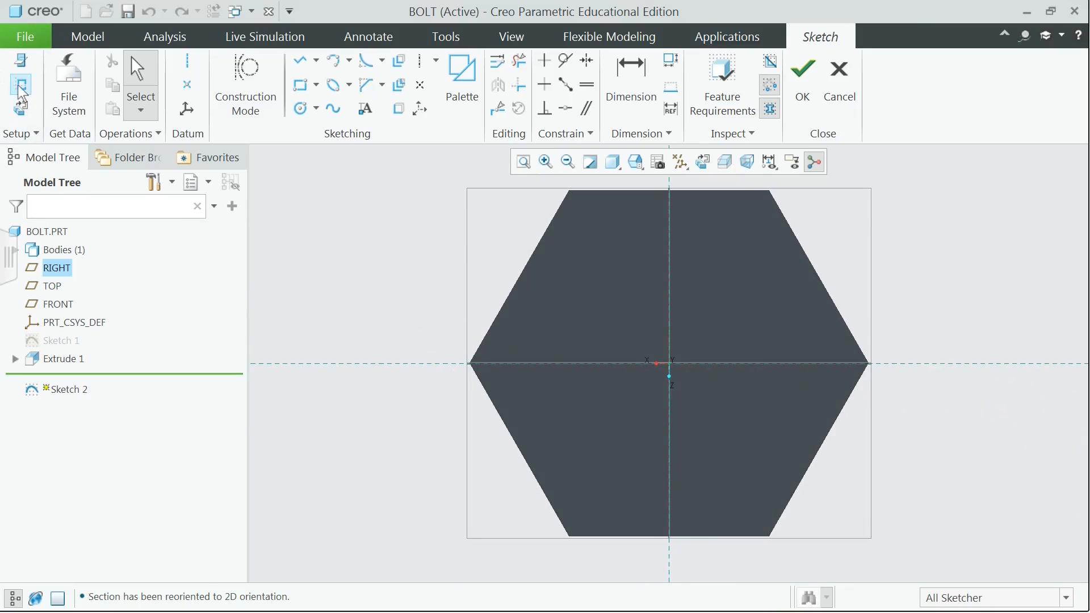
Add two adjacent side faces of the hexagonal head, one slanted and one horizontal, as sketch references
click(21, 84)
click(517, 454)
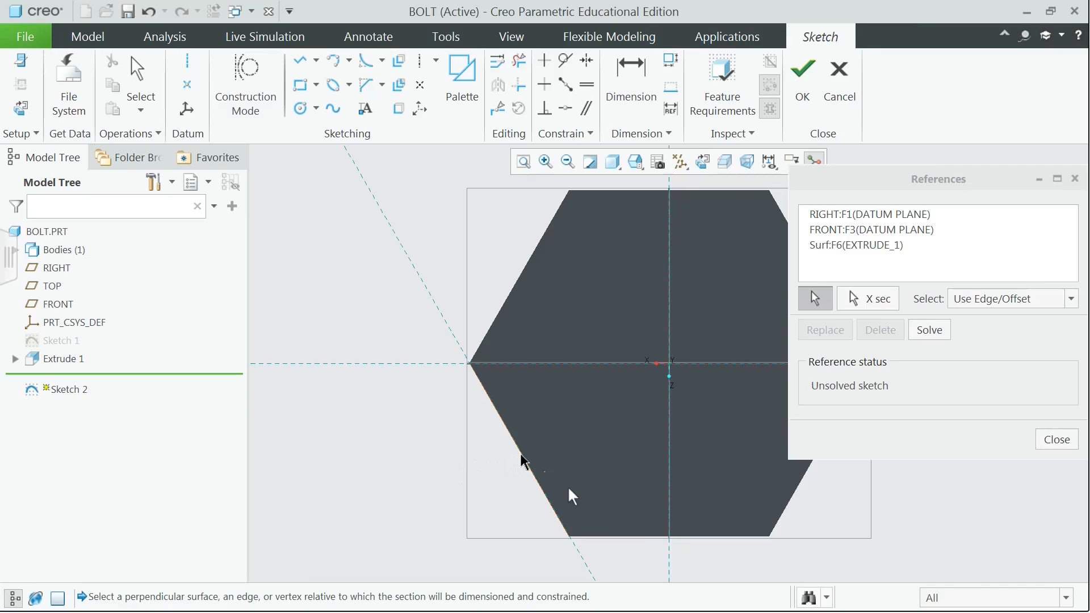
click(639, 537)
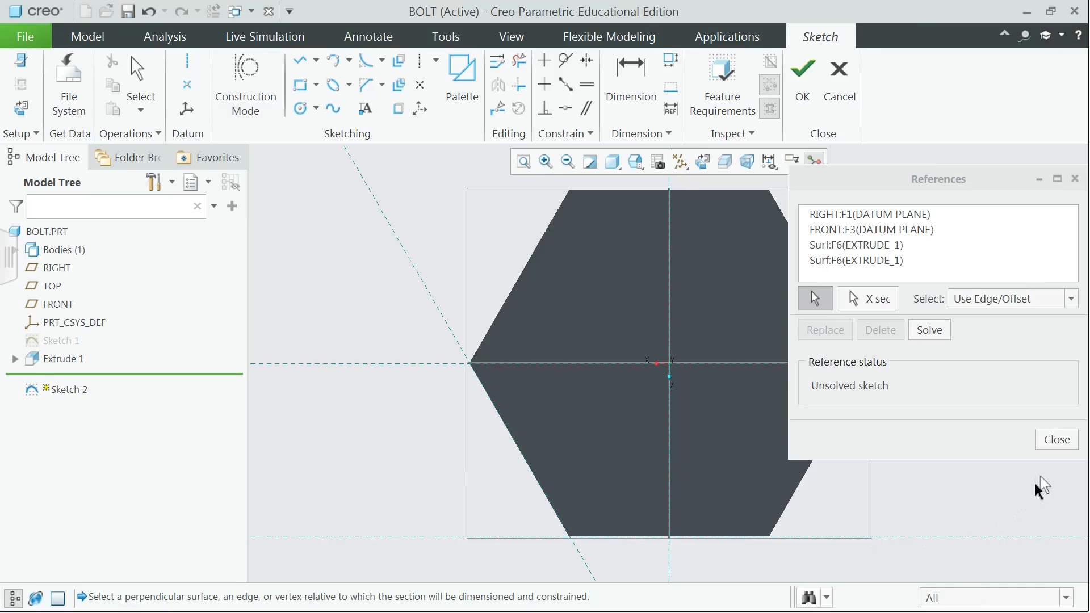
click(1056, 440)
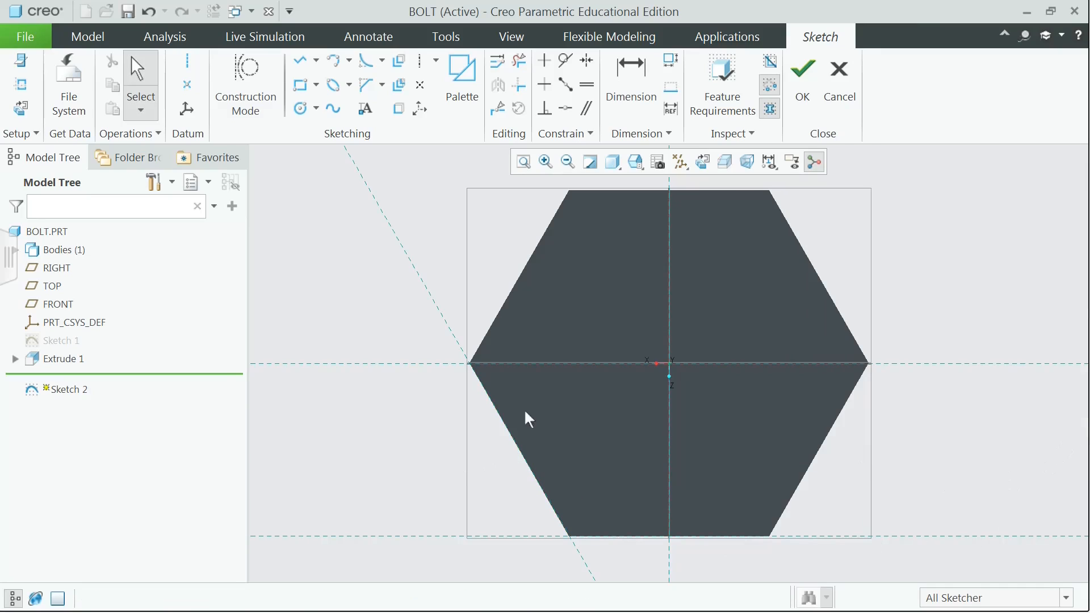
Draw a circle centred on the sketch origin and touching the hexagon's sides from inside, and finish the sketch
click(315, 109)
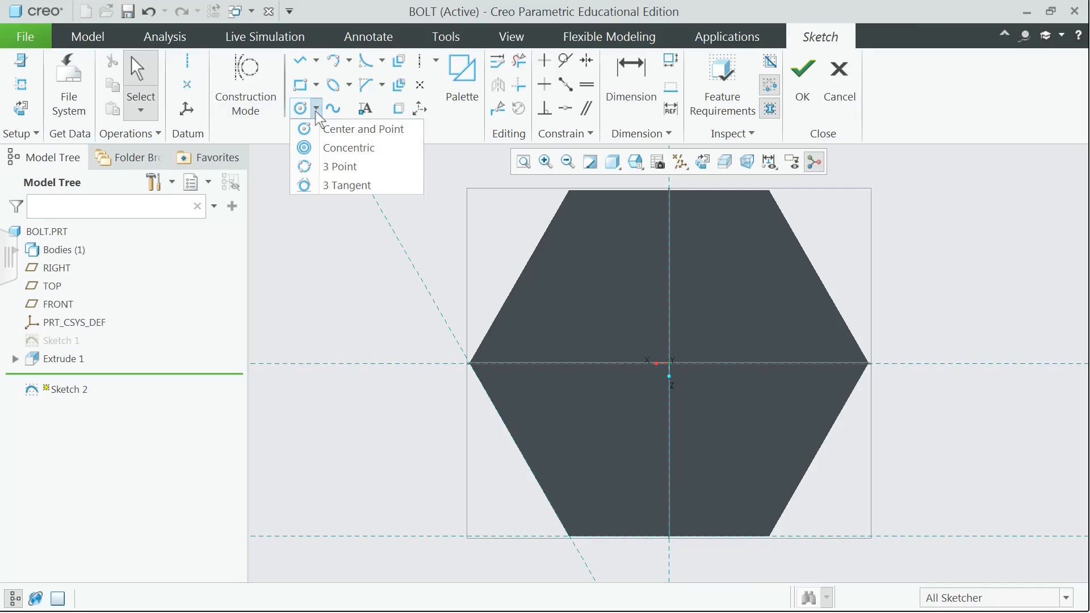
click(343, 131)
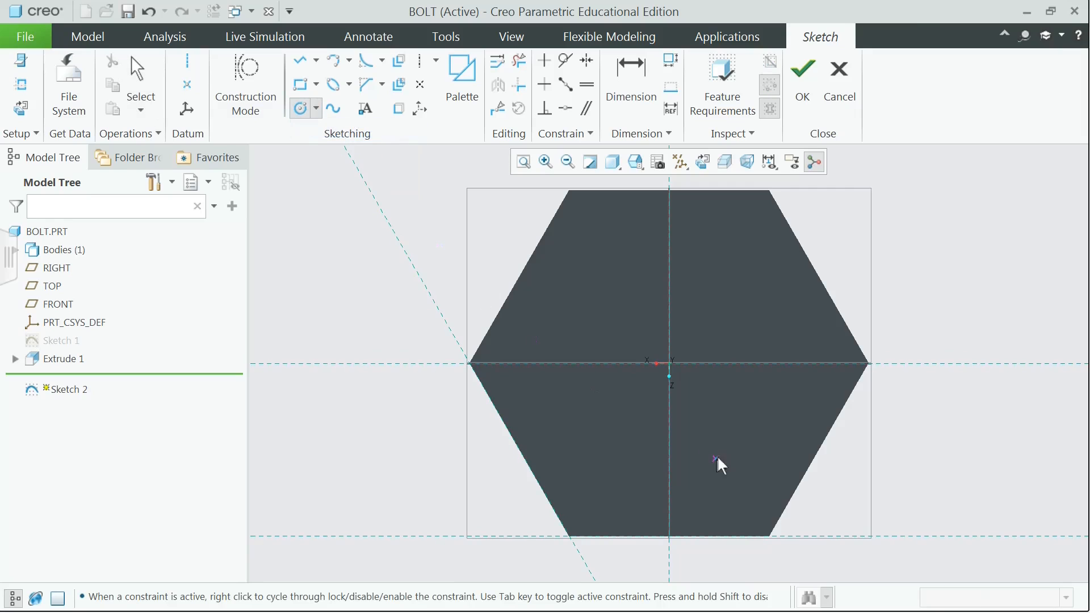
click(669, 363)
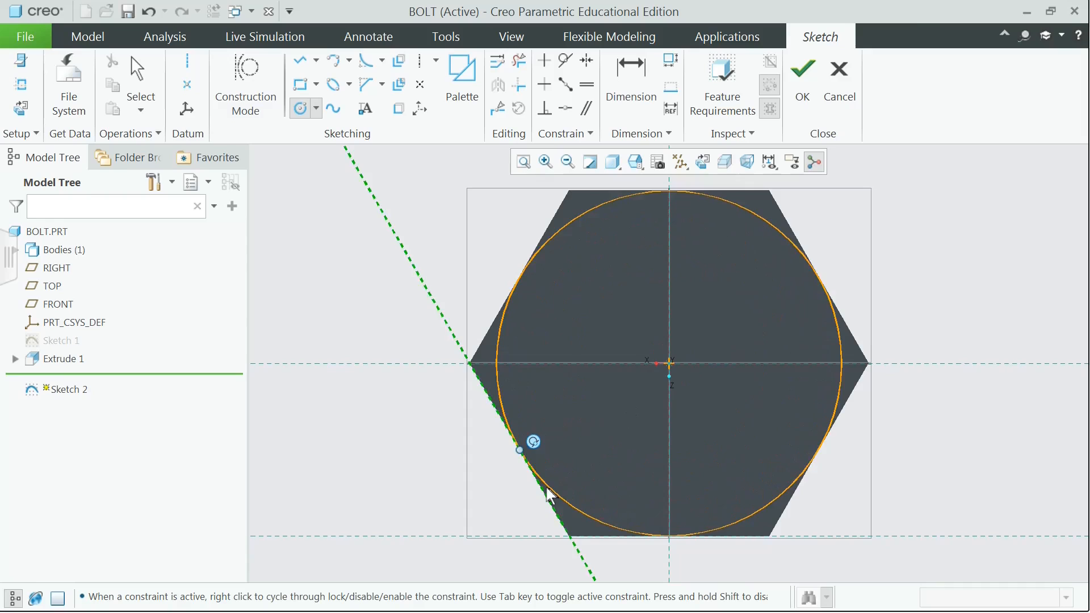
click(549, 494)
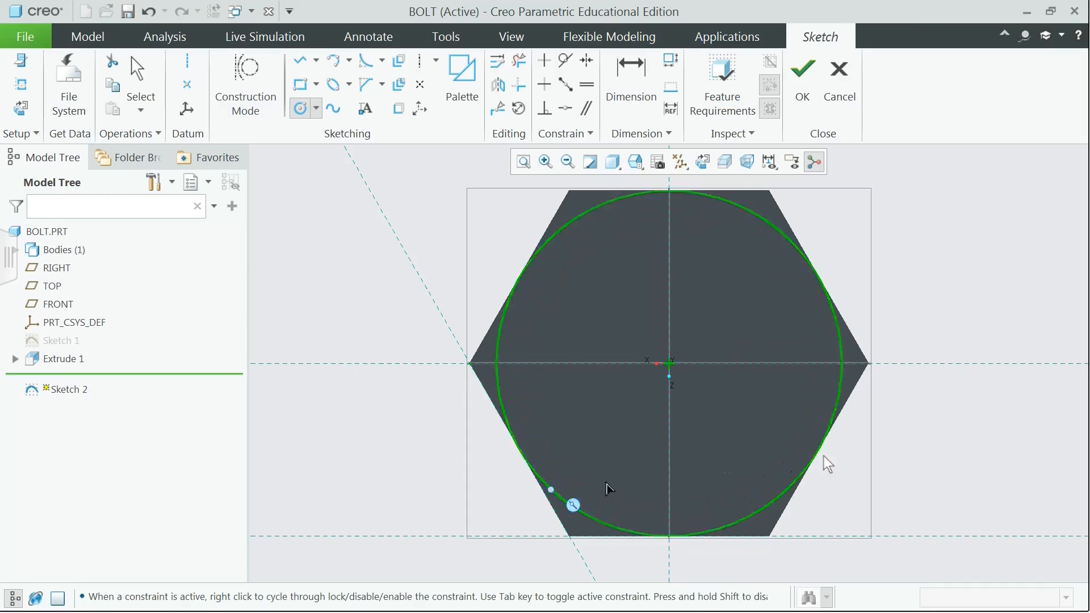
click(803, 85)
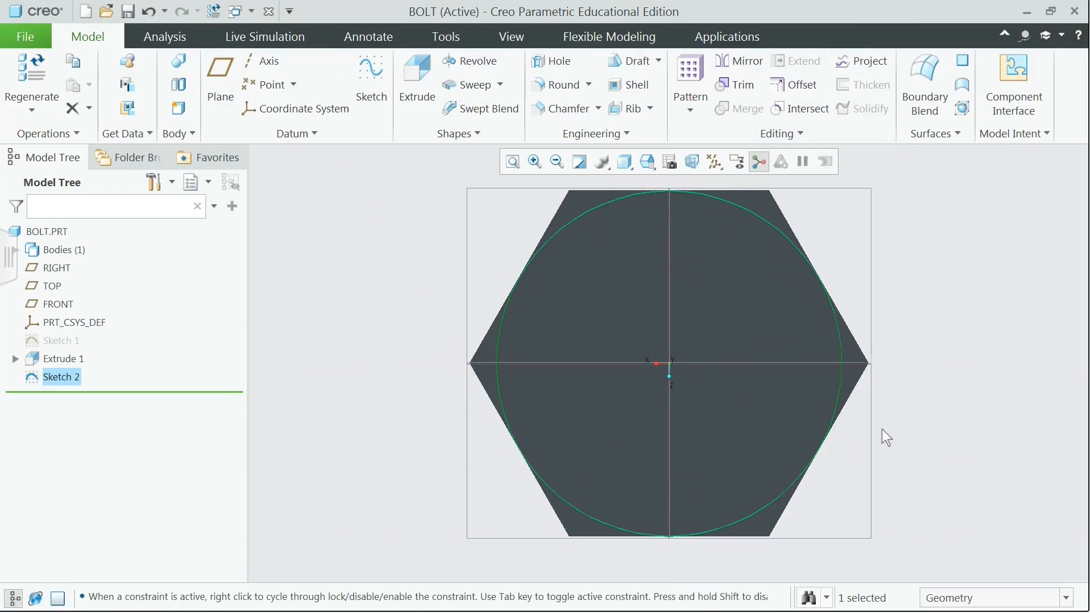
Extrude the inscribed circle into the bolt head as a material-removing cut with a depth of 20.78 mm
click(417, 75)
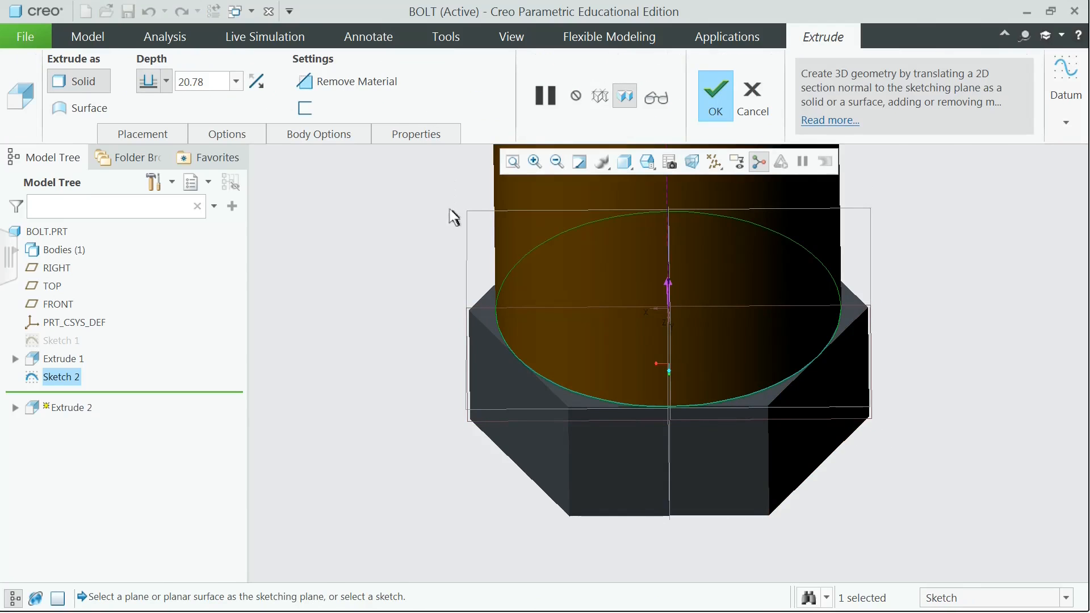
click(259, 84)
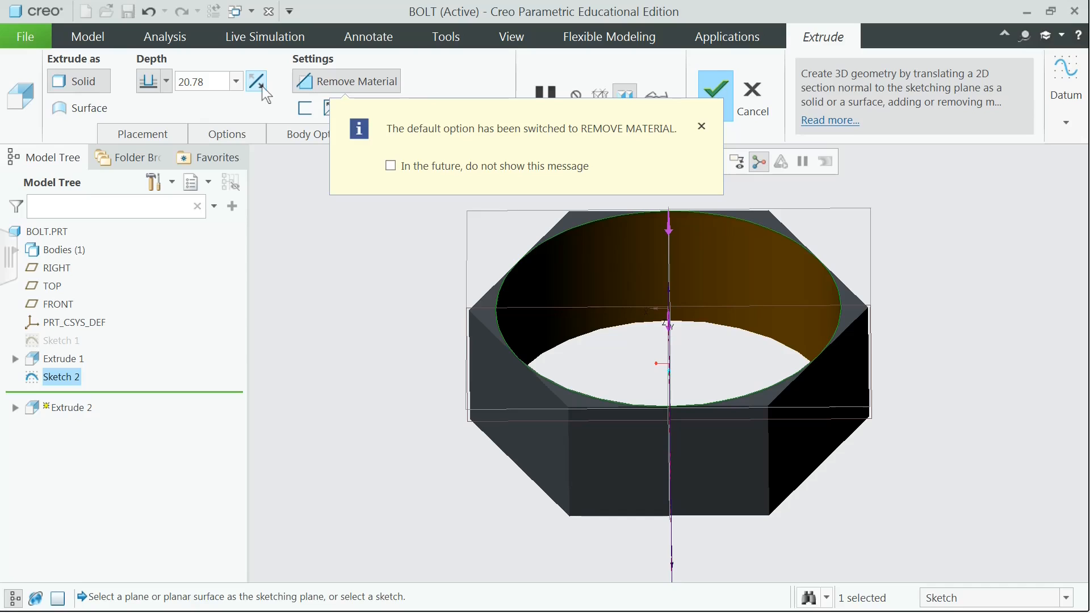
click(702, 126)
Add a taper of -45 degrees to the cut, switch the removed material to outside the circle and complete the feature
click(232, 133)
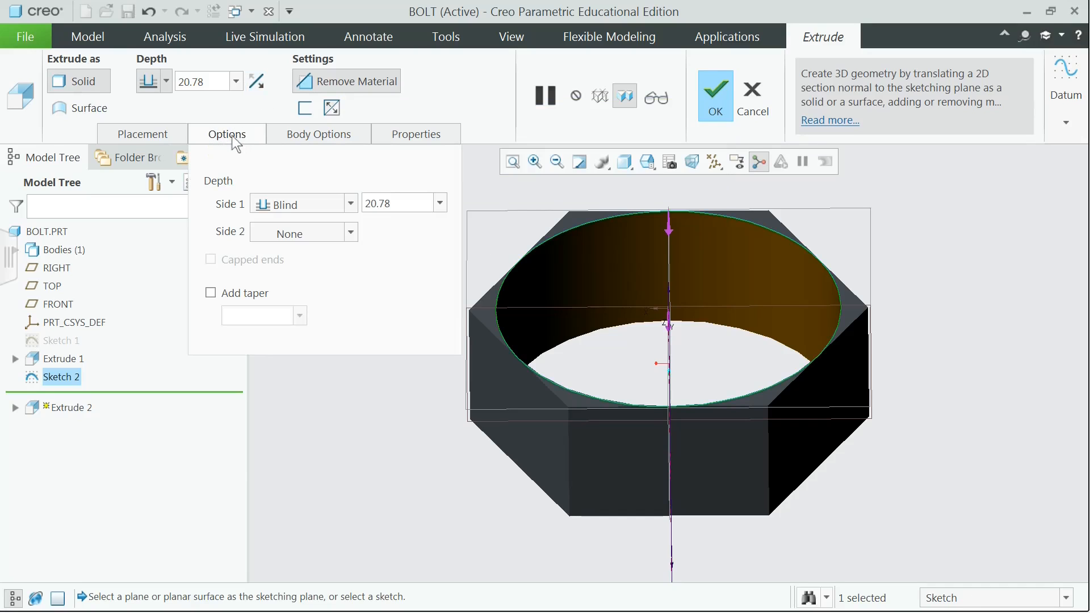
click(211, 293)
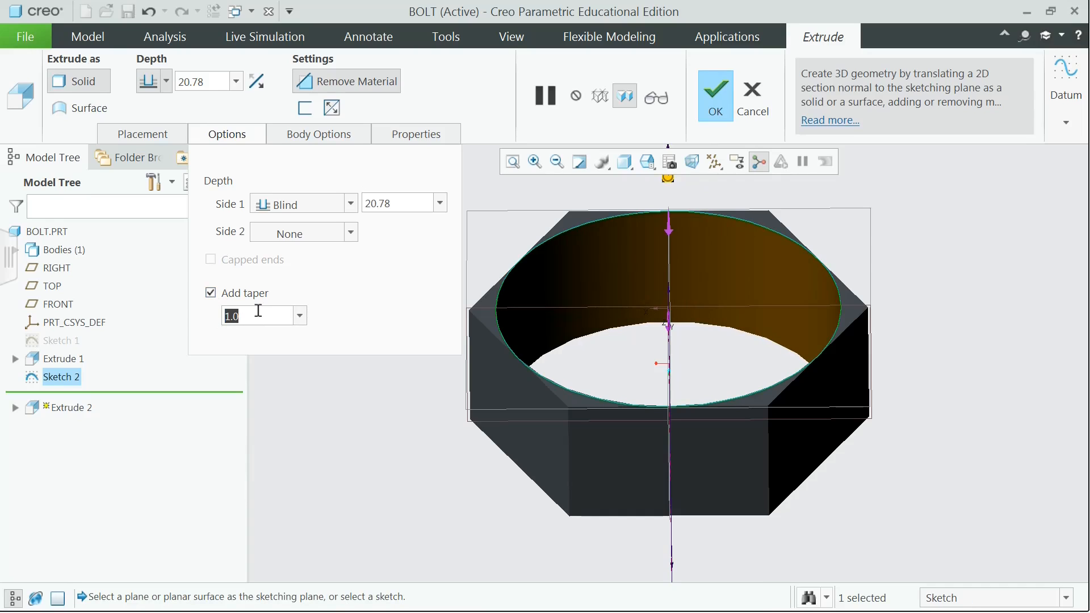
text(-45)
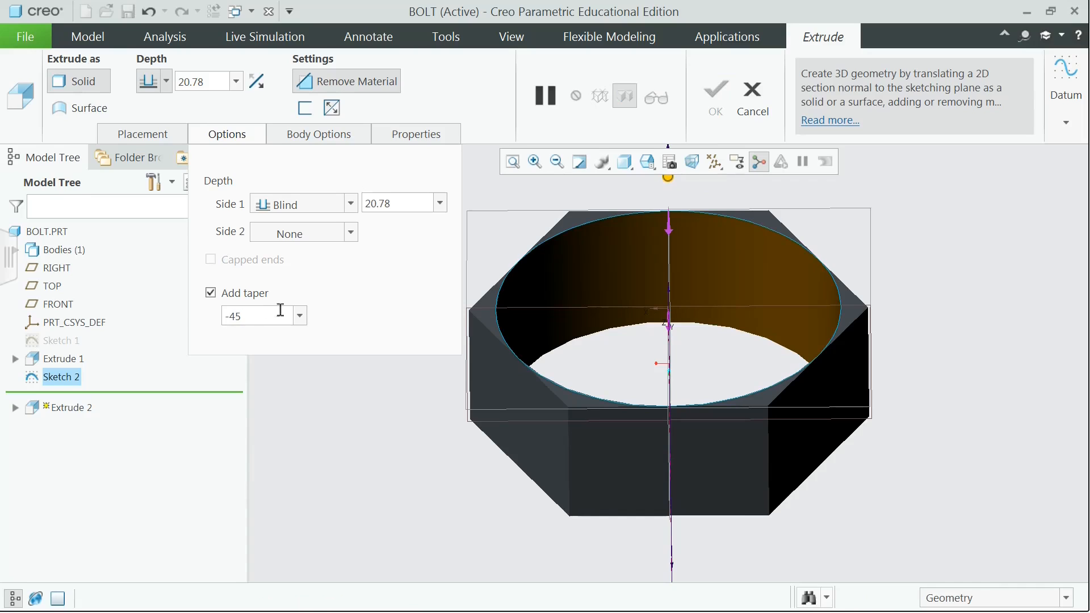
key(Return)
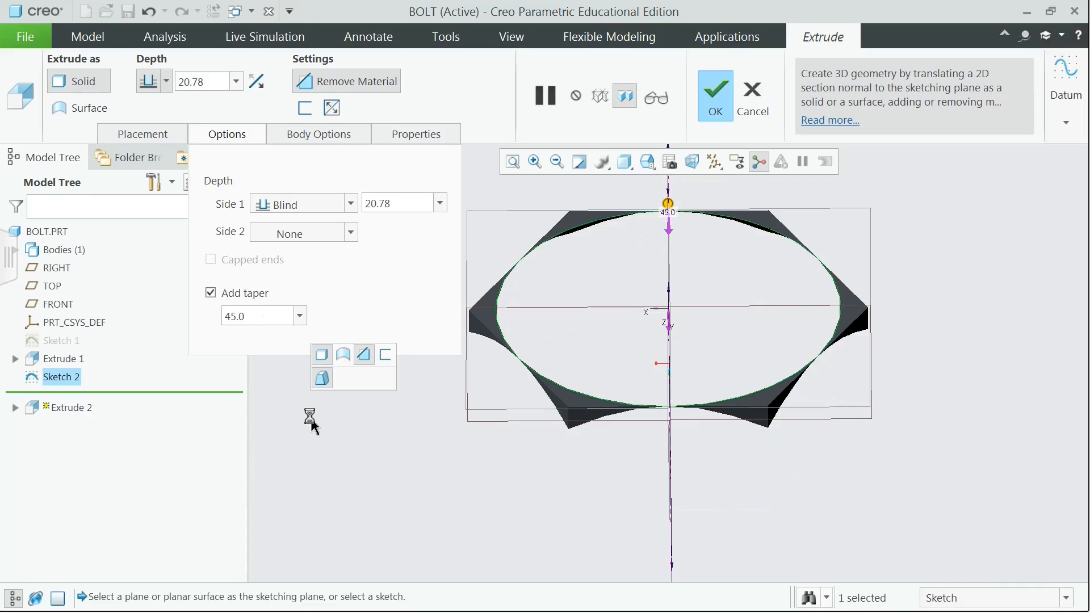
click(333, 108)
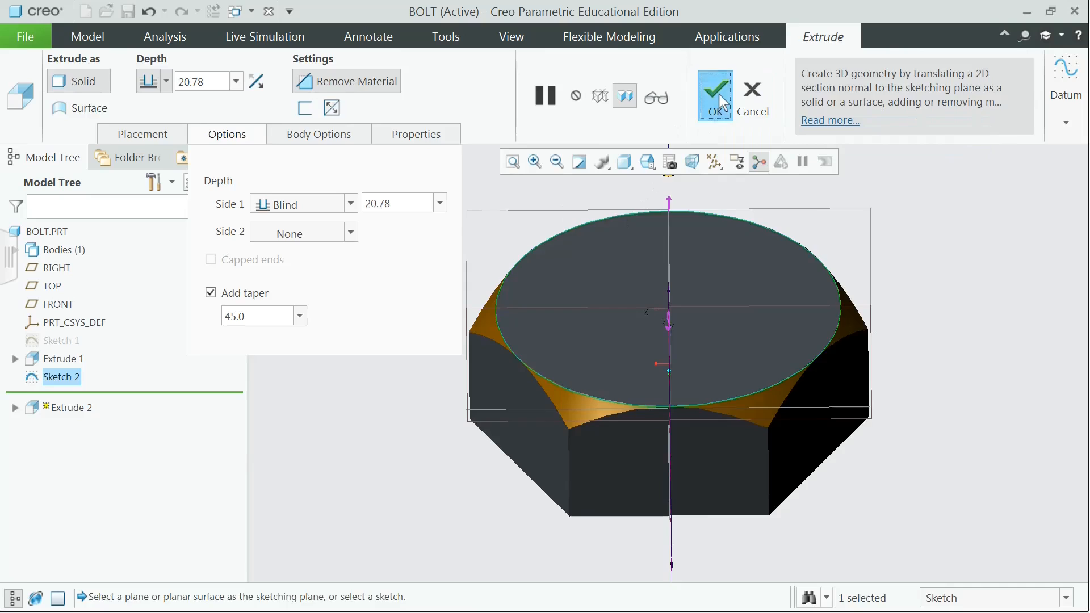
click(716, 96)
Start a sketch on the unchamfered underside of the bolt head with the RIGHT plane as top reference and orient the view parallel to it
mouse_move(868, 274)
middle_down()
mouse_move(903, 287)
mouse_move(861, 253)
mouse_move(897, 312)
mouse_move(879, 309)
mouse_move(887, 266)
mouse_move(905, 292)
mouse_move(880, 260)
mouse_move(906, 288)
middle_up()
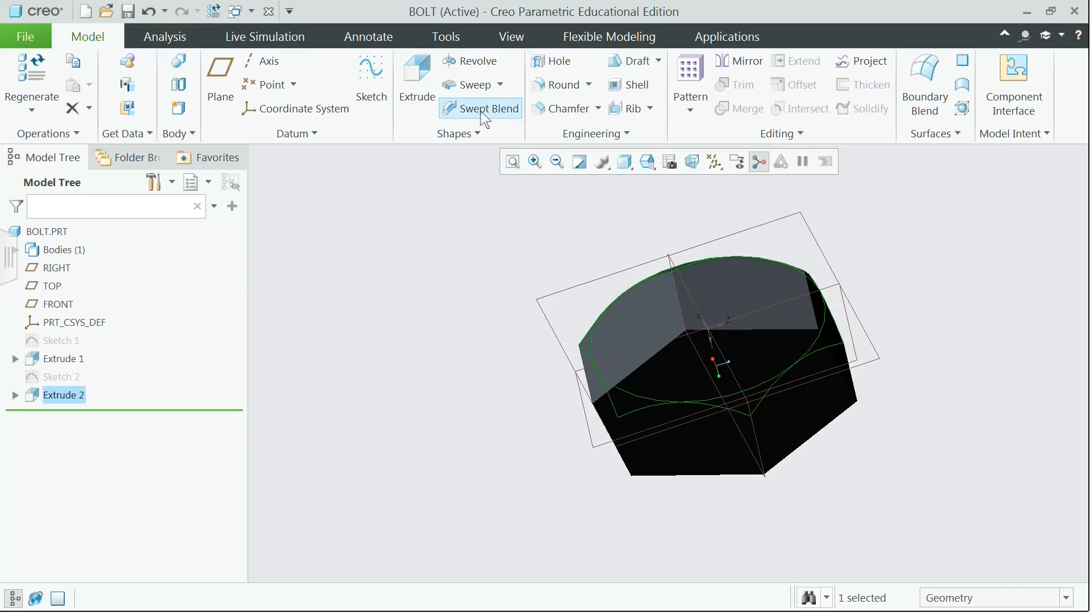
click(372, 79)
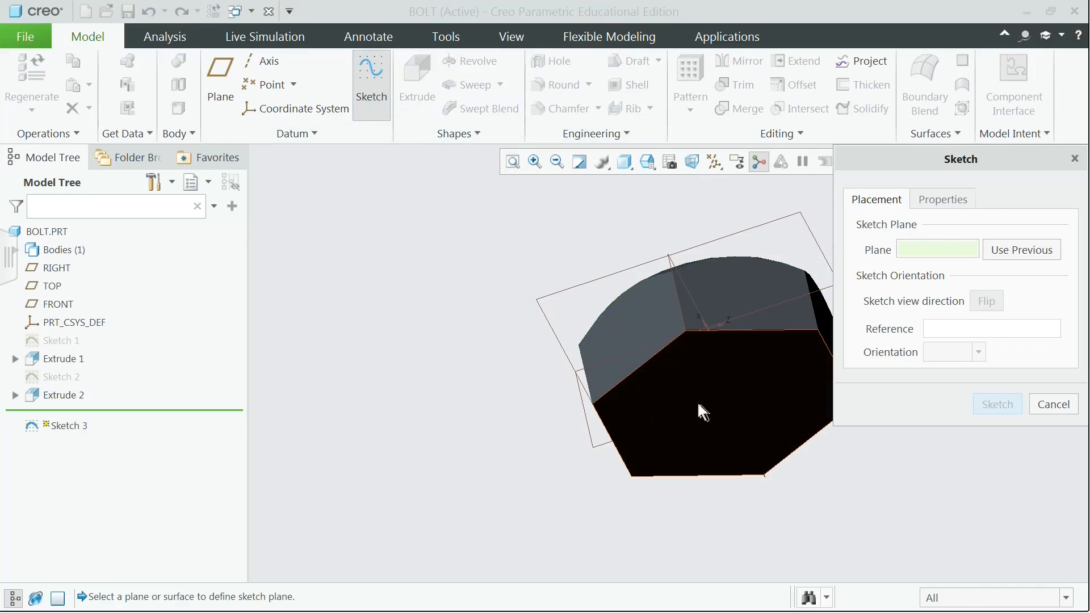
click(697, 401)
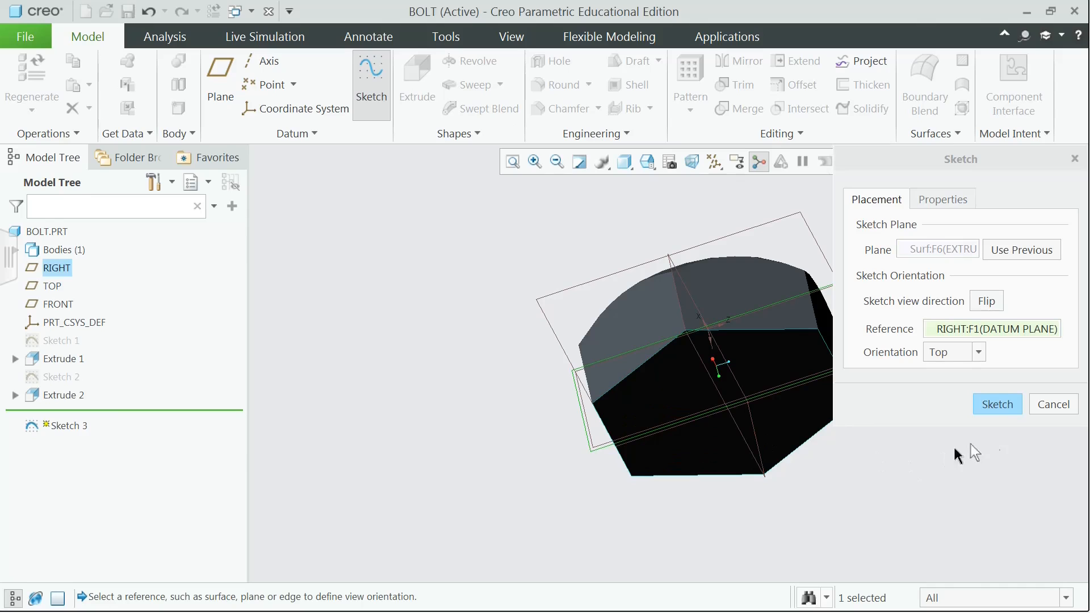
click(999, 402)
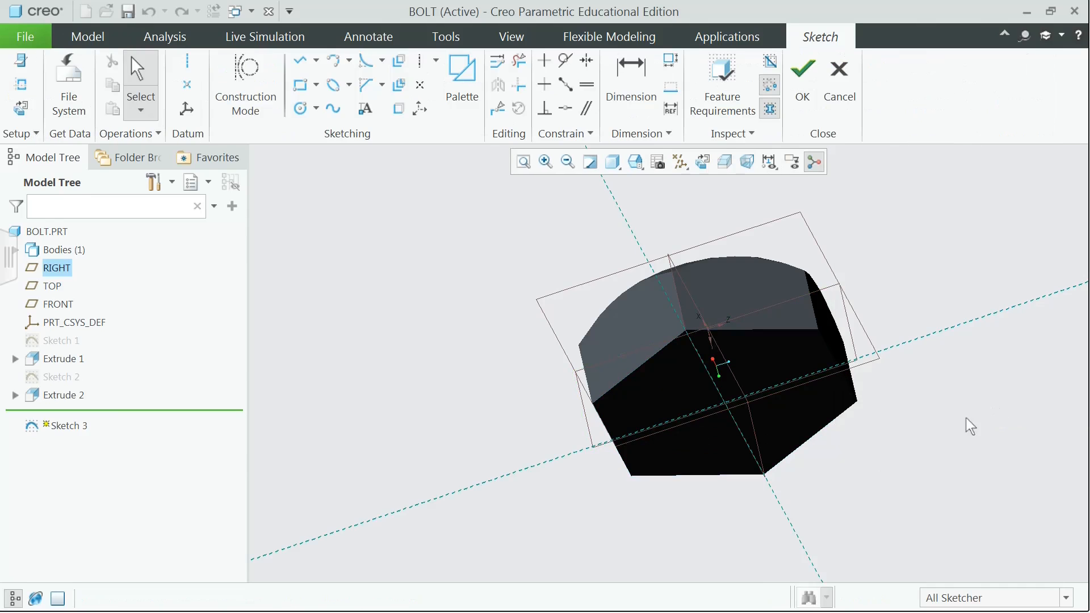
click(27, 110)
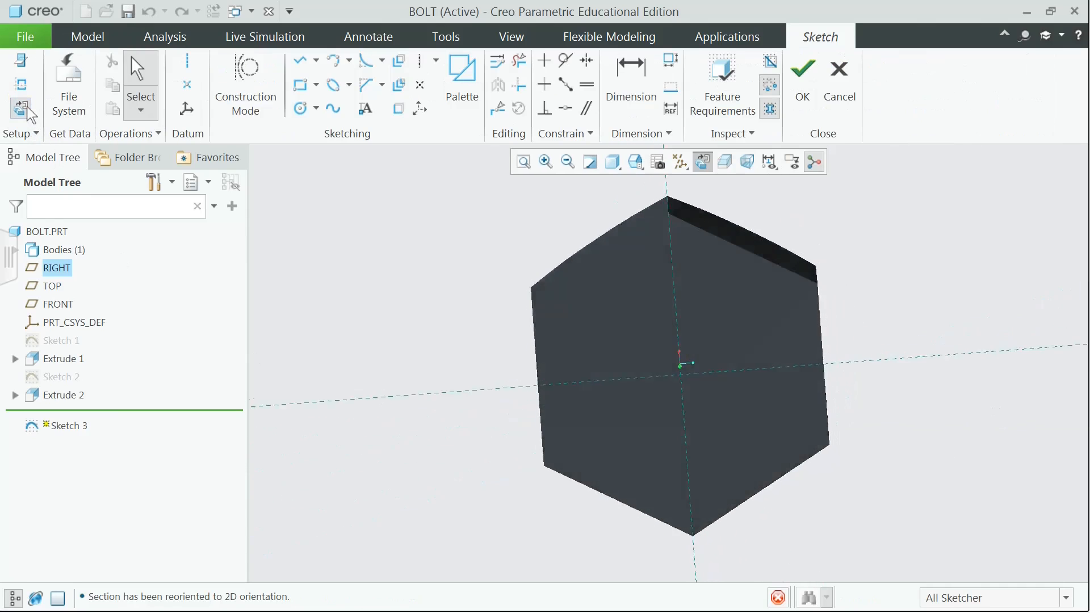
Draw a circle about 14.41 mm in diameter centred on the sketch origin and open its diameter dimension for editing
click(316, 108)
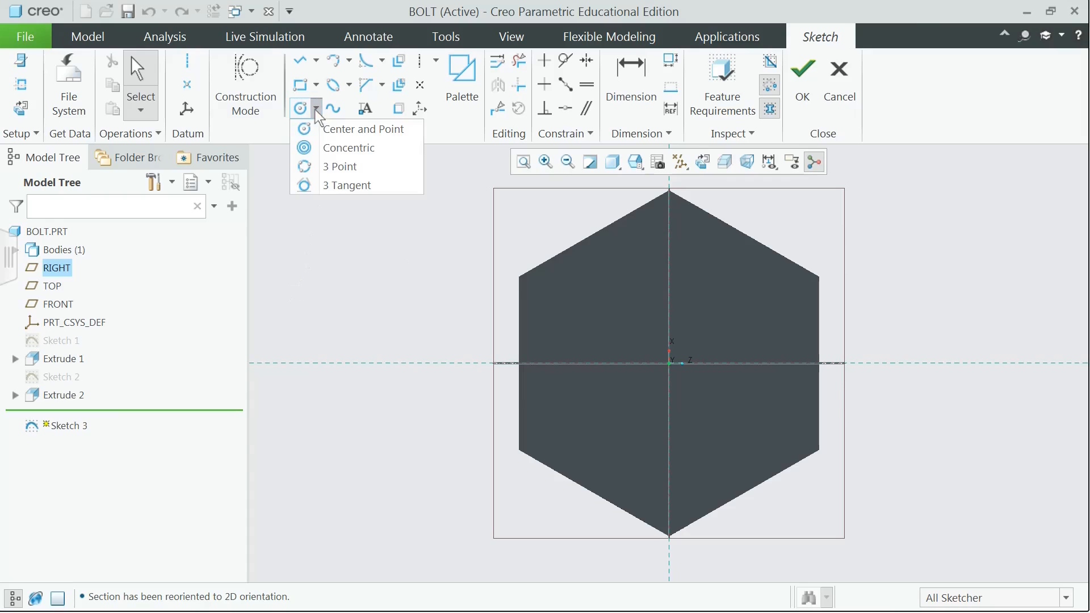
click(351, 130)
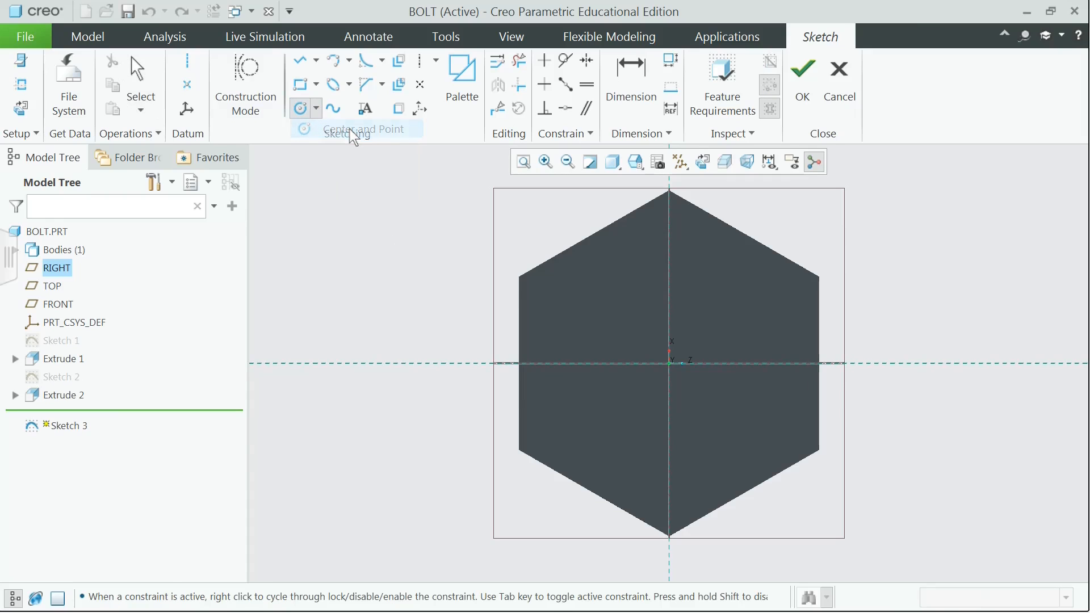
click(669, 364)
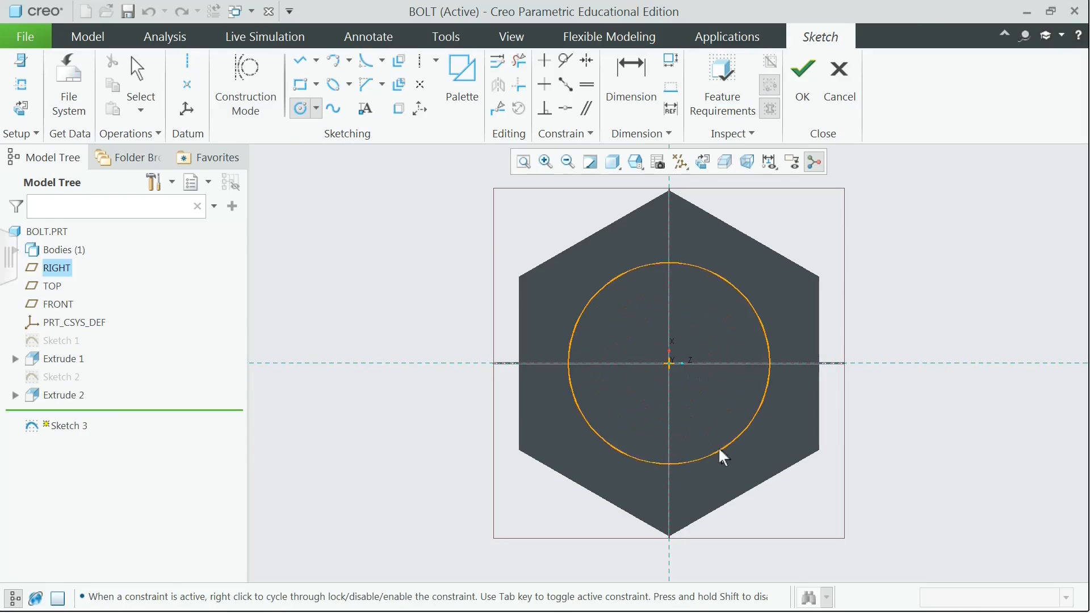
click(720, 453)
middle_click(948, 421)
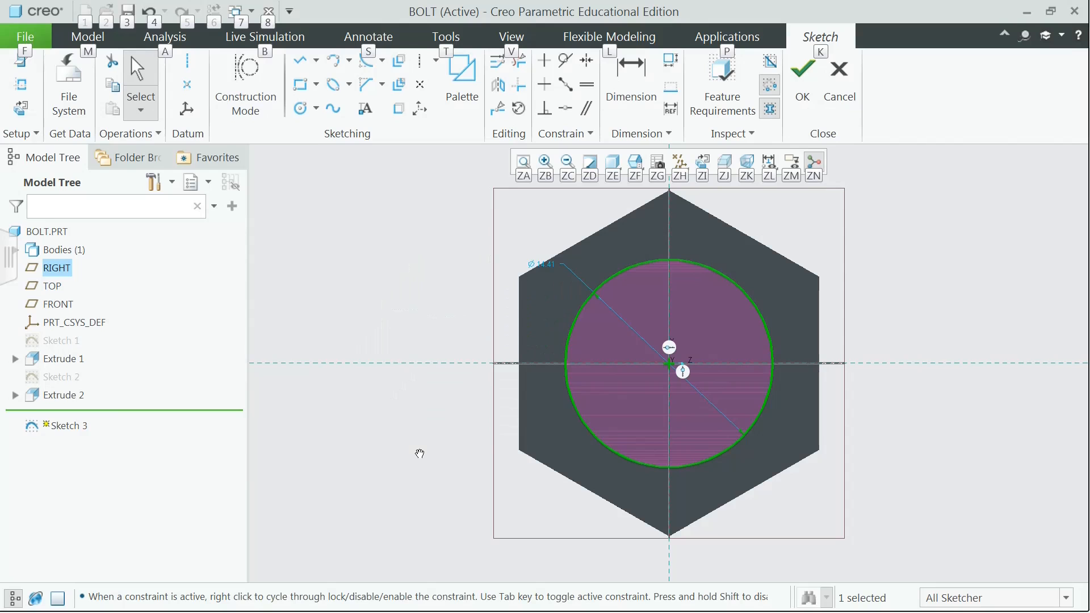
double_click(559, 265)
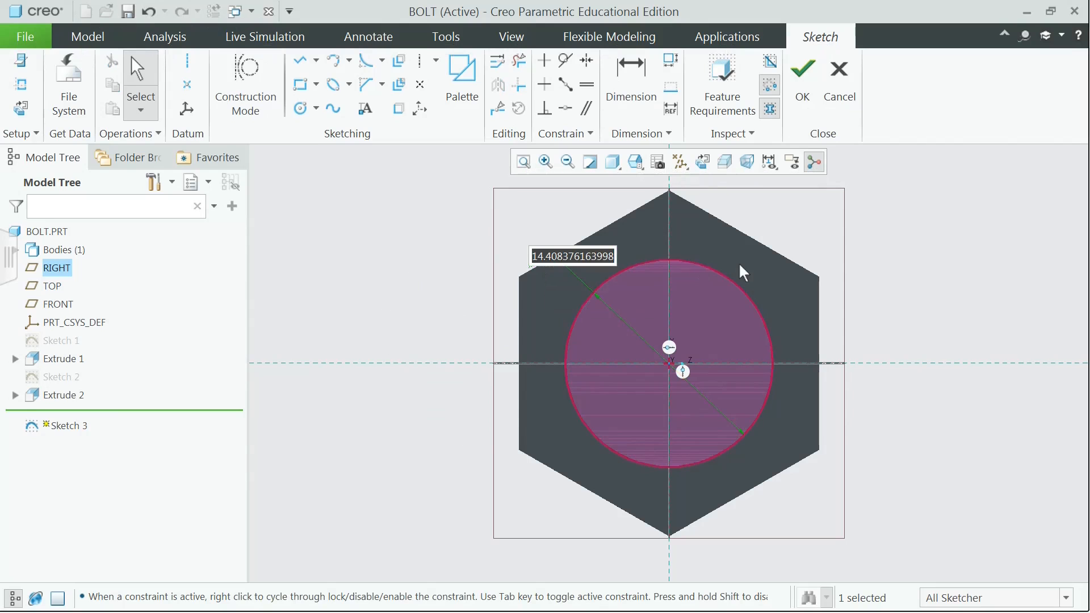
Set the circle's diameter on the bolt head to 12 mm and finish the sketch
text(12)
key(Return)
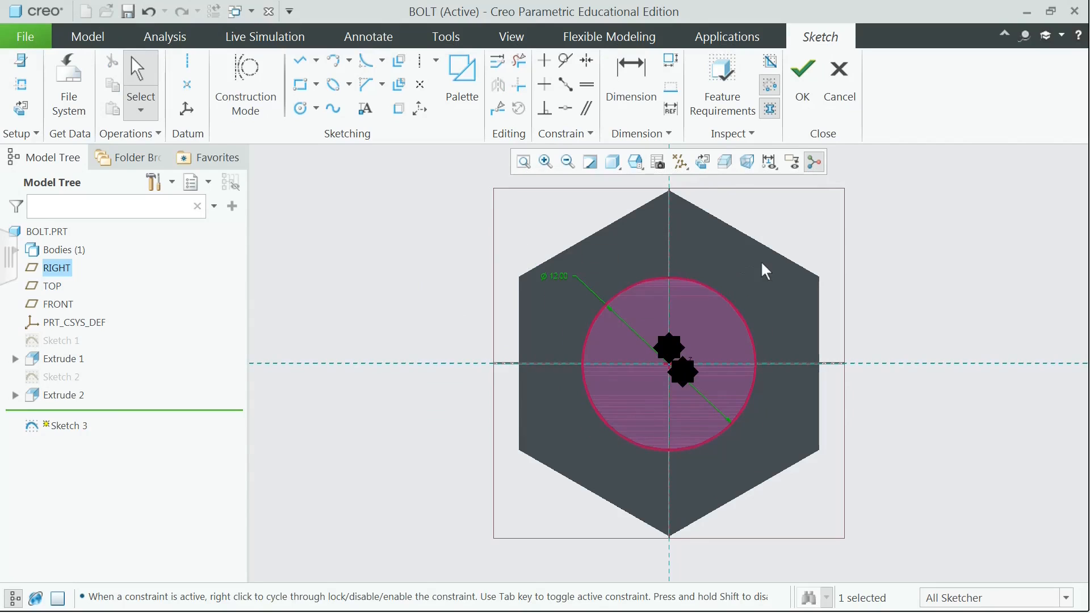
key(ctrl+d)
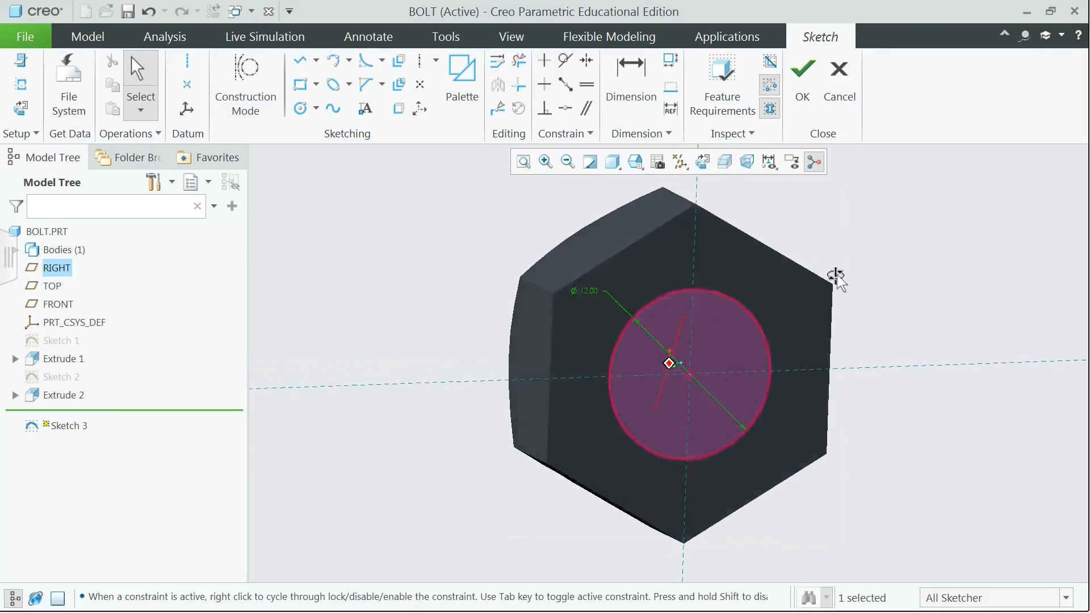
click(802, 93)
Extrude the circle as a solid shank with a depth of 34+18 mm, following the hex bolt in the reference drawing
click(416, 91)
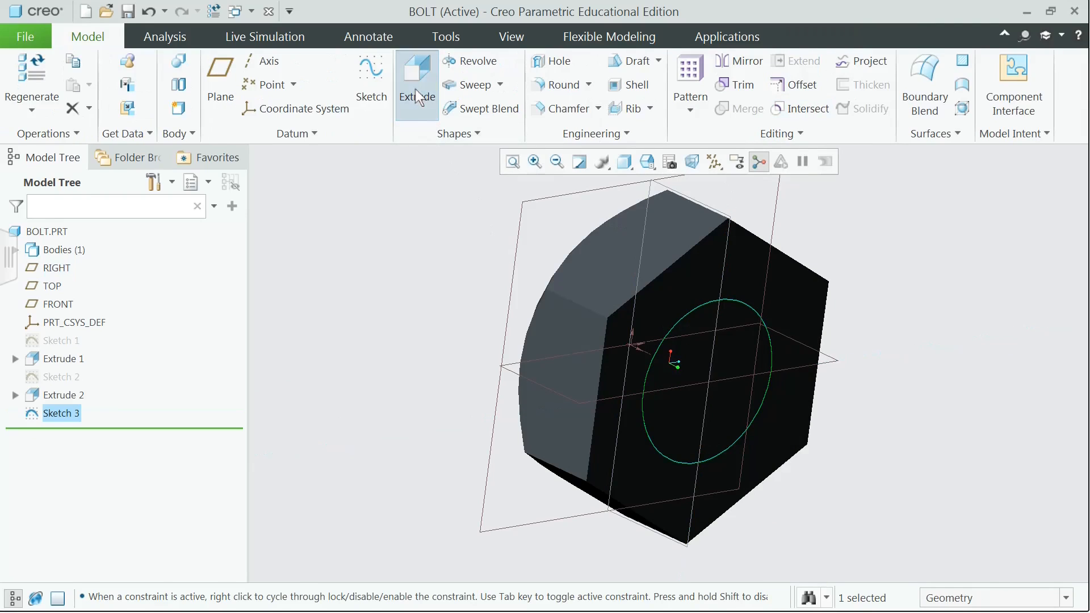
key(alt+Tab)
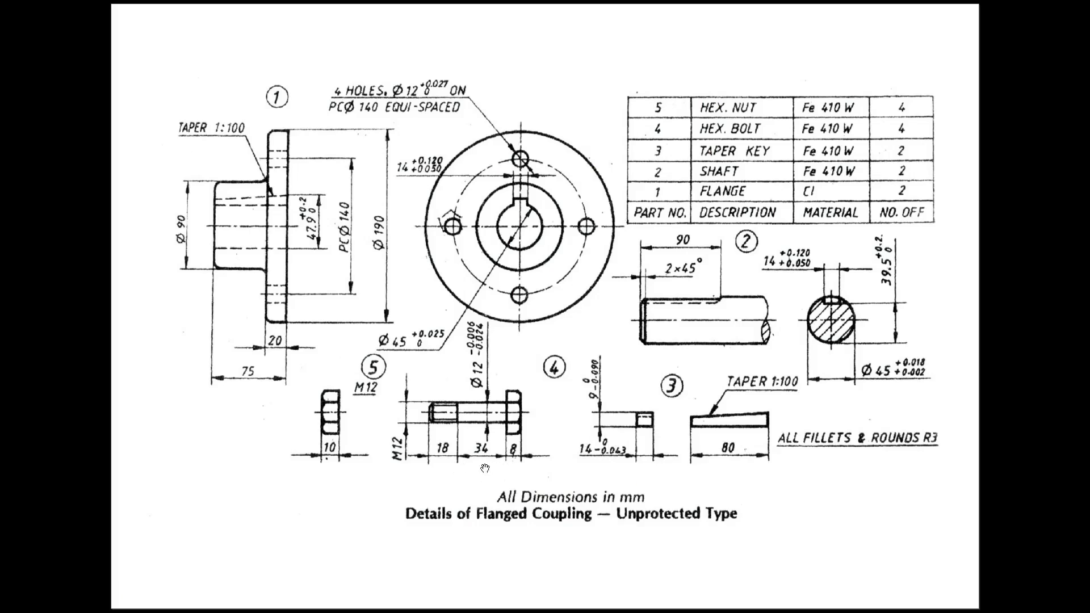
key(alt+Tab)
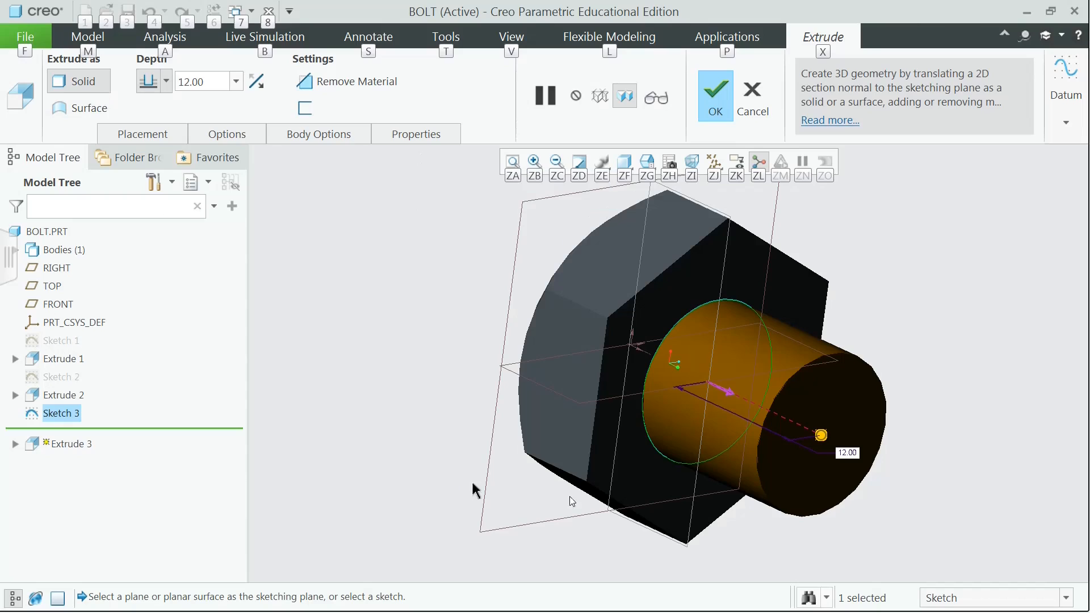
double_click(211, 80)
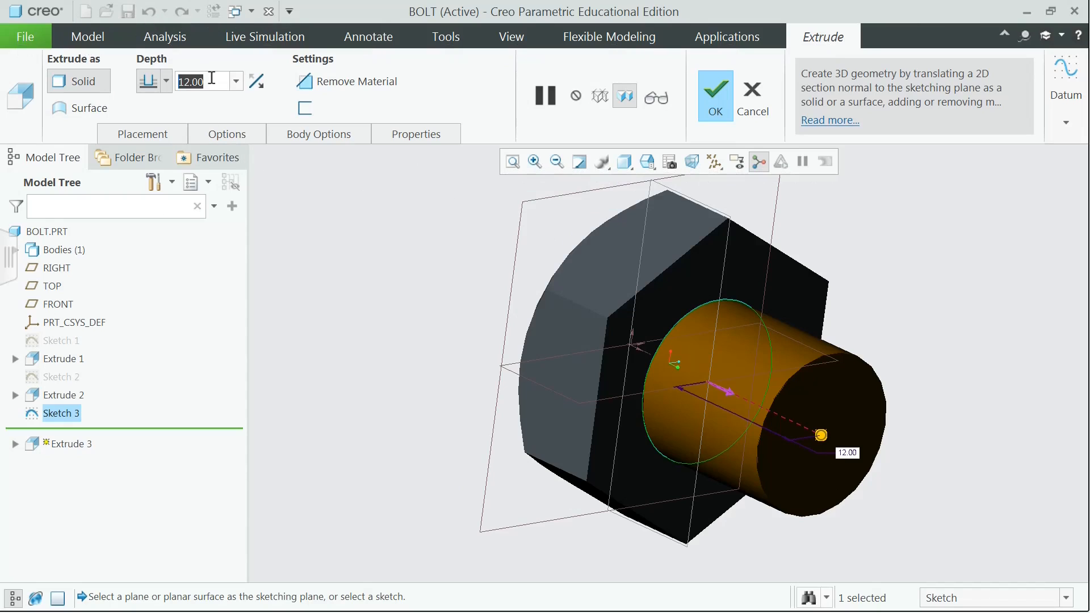
text(34+18)
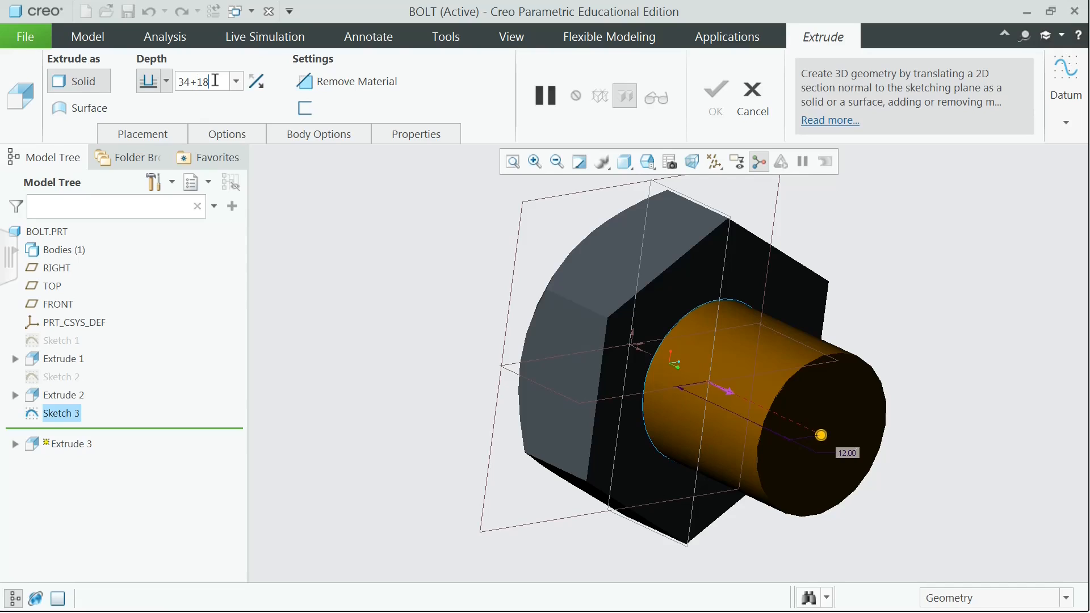
key(Return)
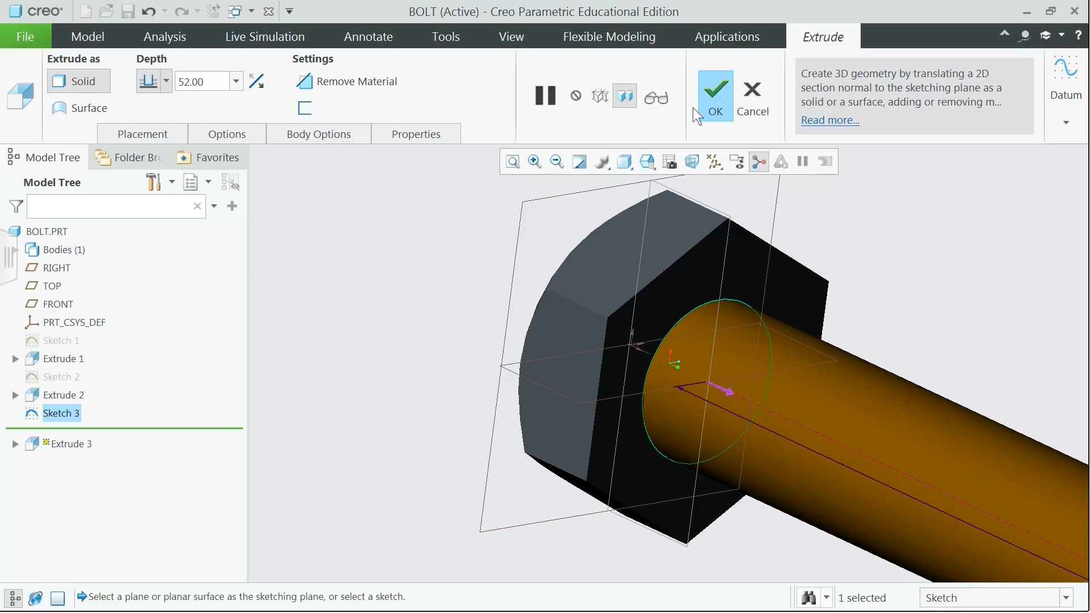
click(713, 105)
Chamfer the circular edge at the shank's free end as 45 x D with D set to 0.8 mm
middle_drag(910, 320, 522, 125)
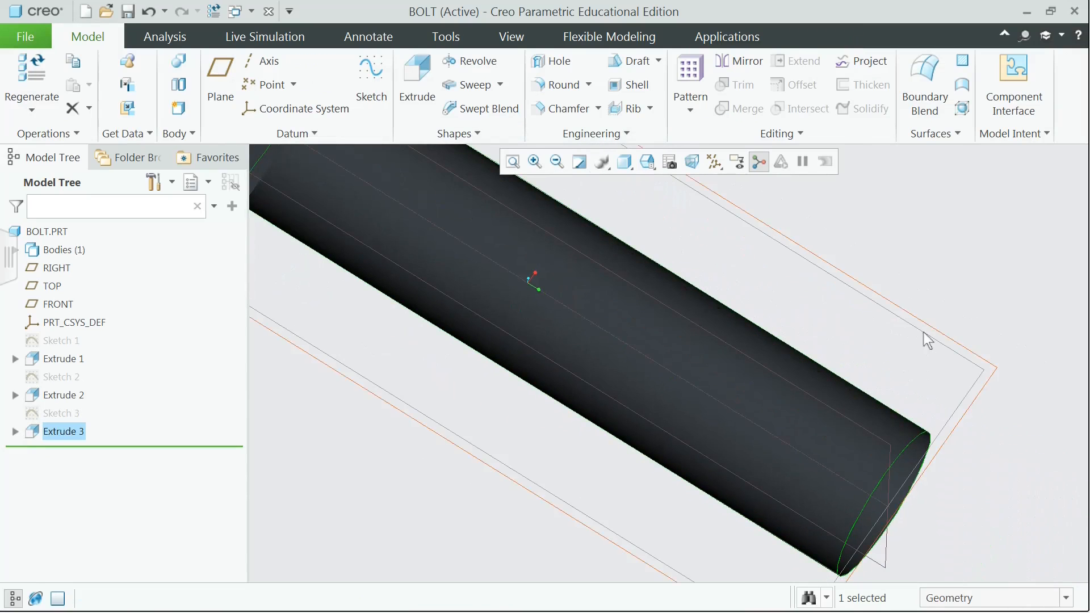
middle_drag(924, 333, 900, 312)
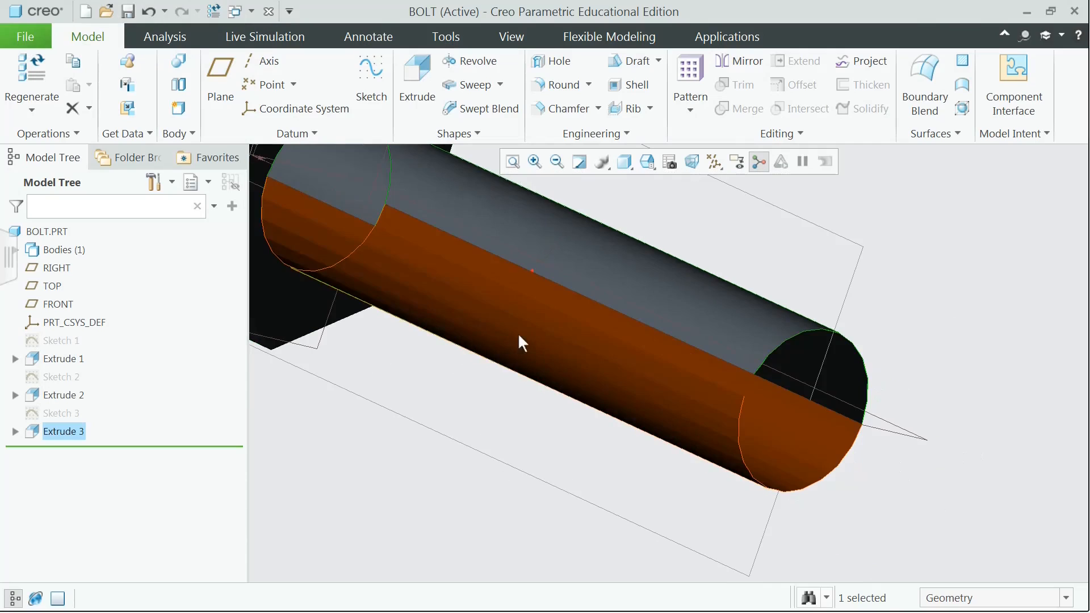
click(565, 107)
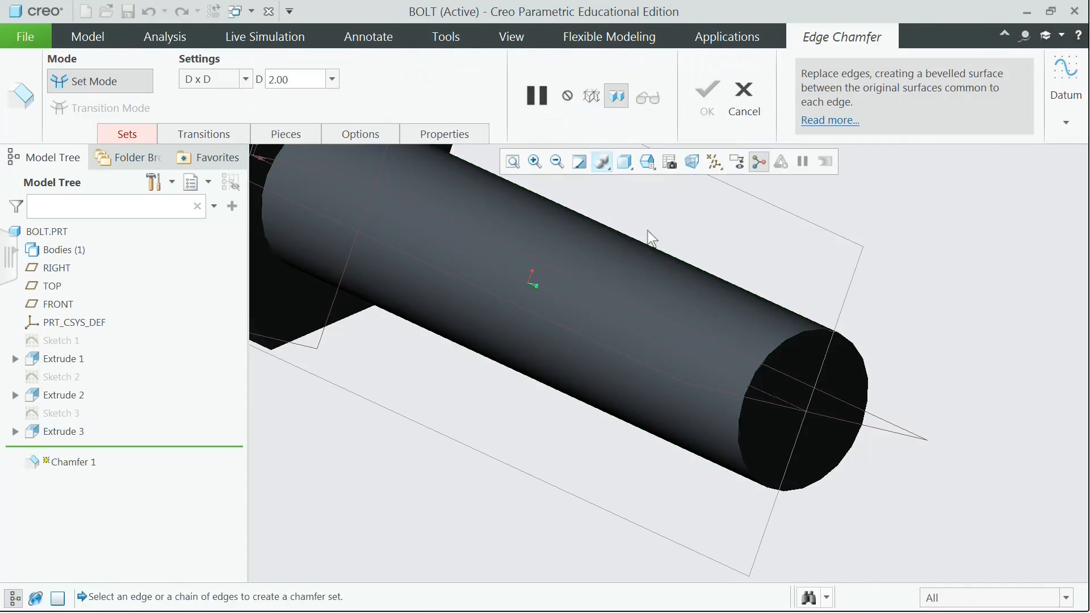
click(761, 367)
click(245, 79)
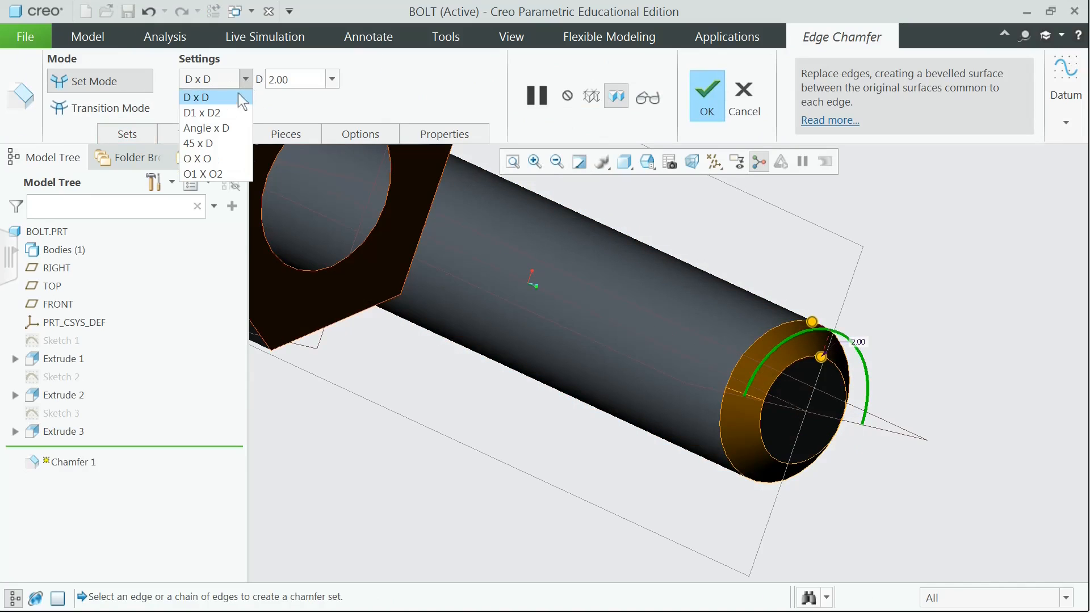
click(221, 144)
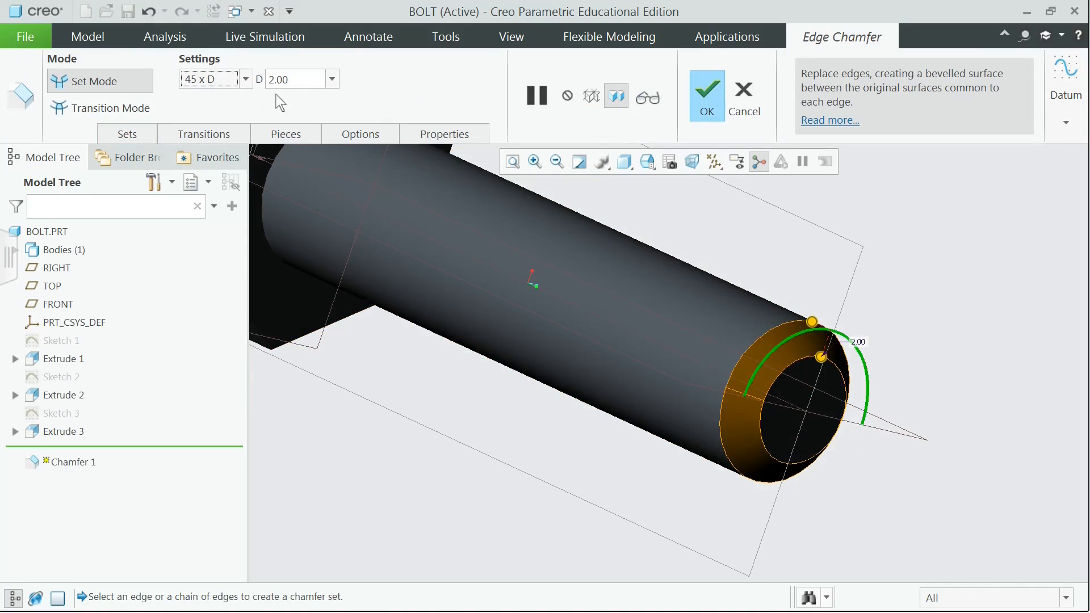
click(307, 80)
text(0.8)
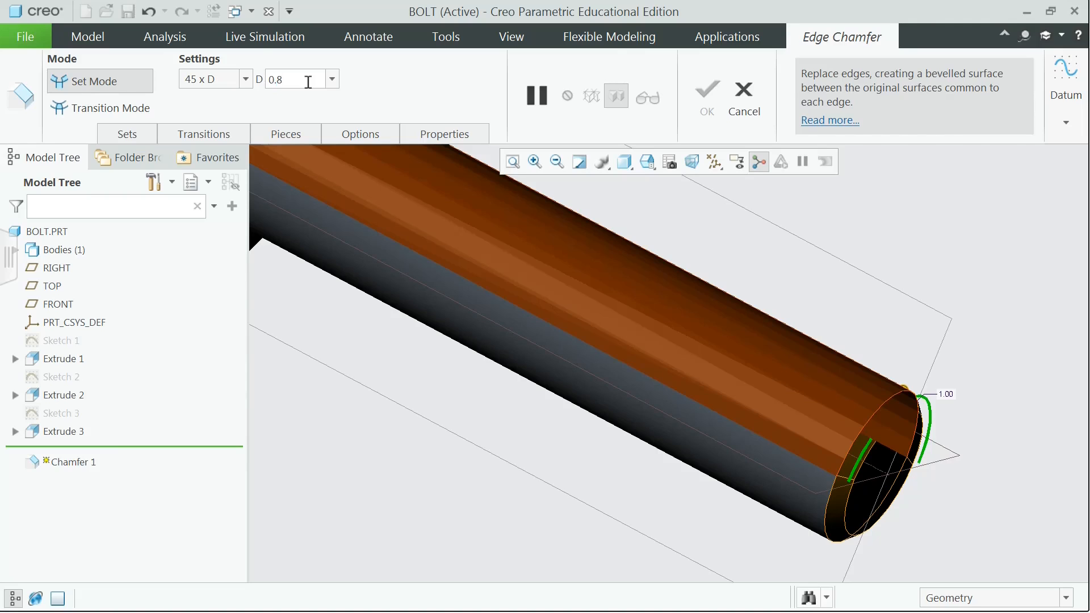
key(Return)
click(706, 98)
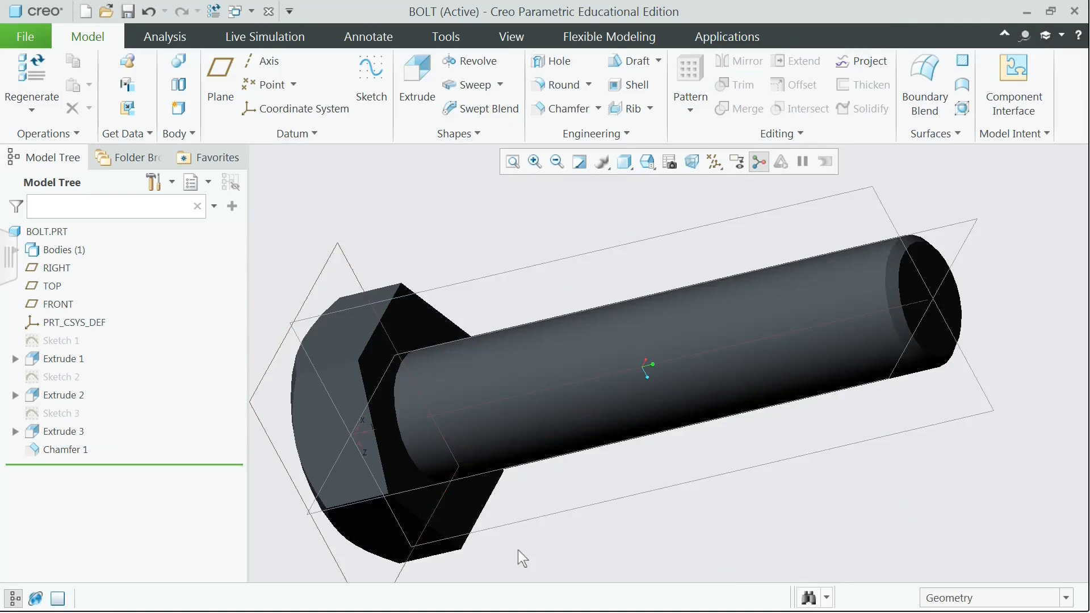
Round the edge where the shank meets the bolt head with a 1 mm radius
middle_drag(519, 550, 486, 594)
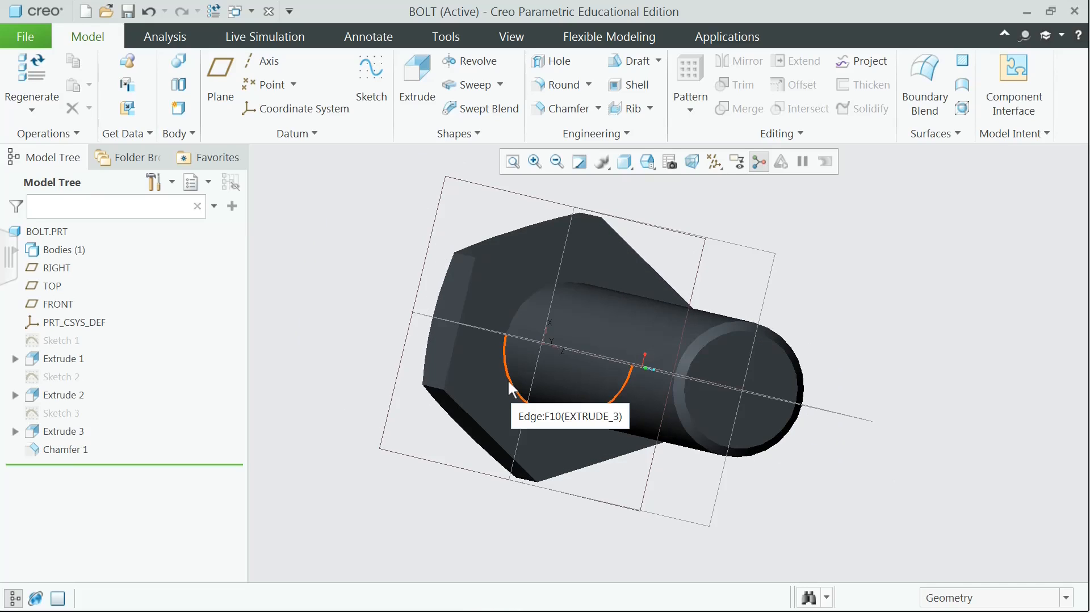
click(585, 86)
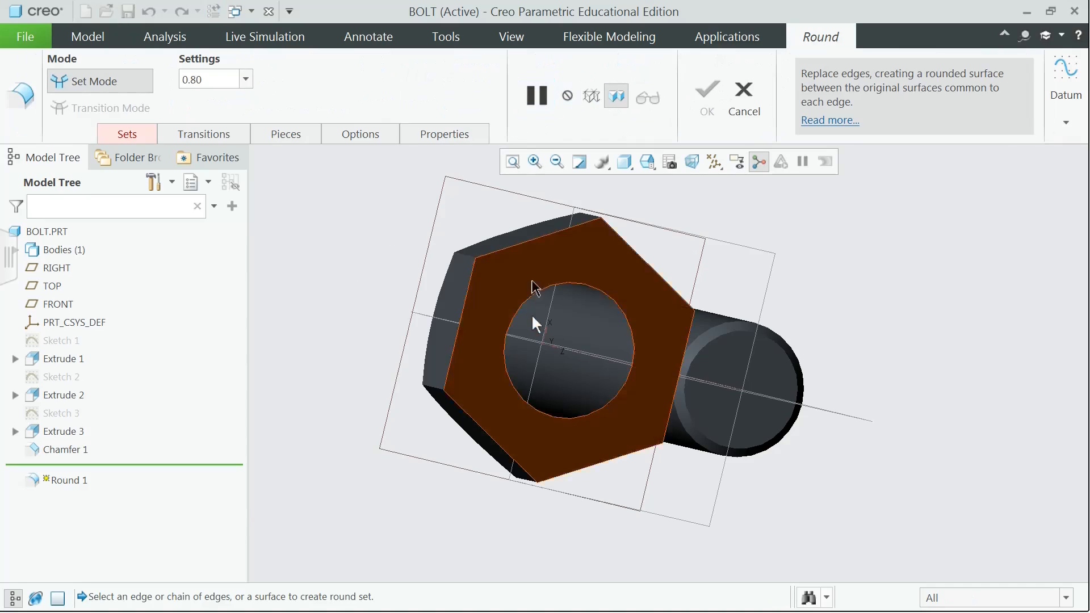
click(506, 381)
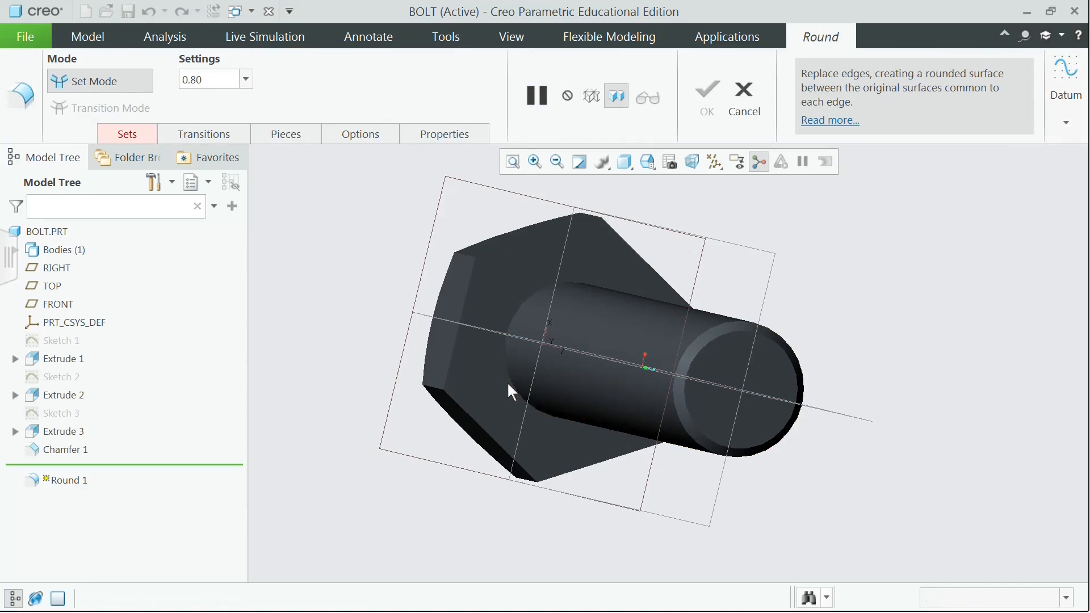
click(219, 83)
text(1)
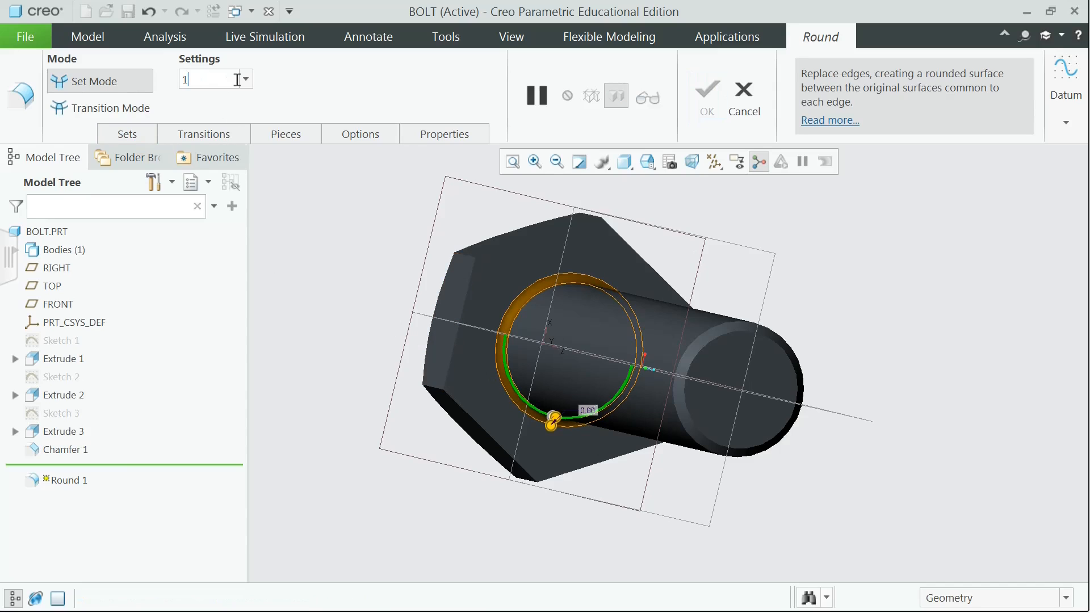
key(Return)
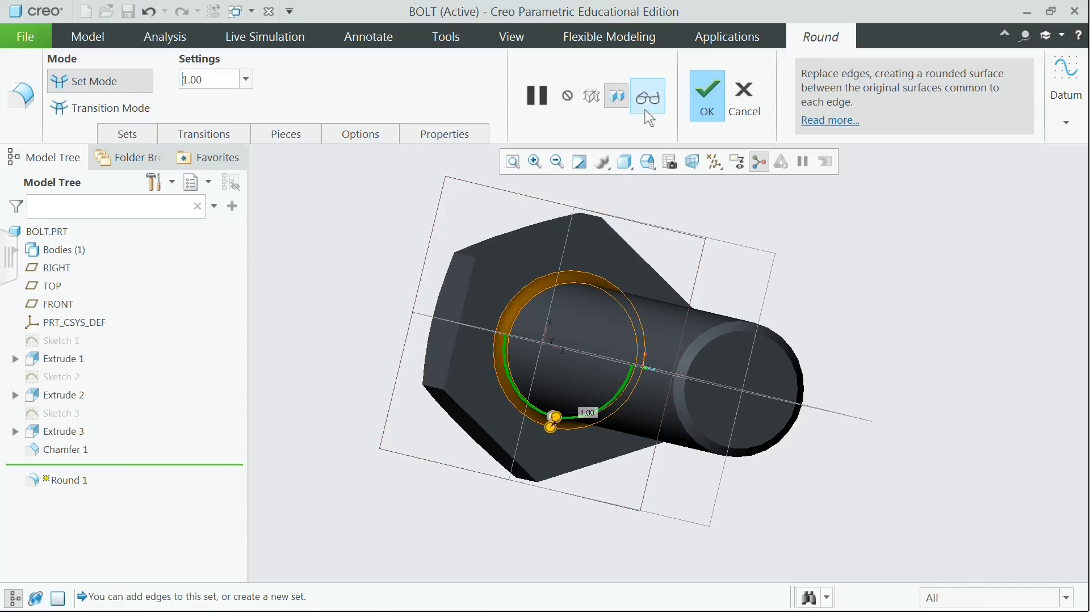
click(704, 100)
Start a Helical Sweep and define its helix profile as an internal sketch on the RIGHT datum plane
middle_drag(859, 292, 899, 369)
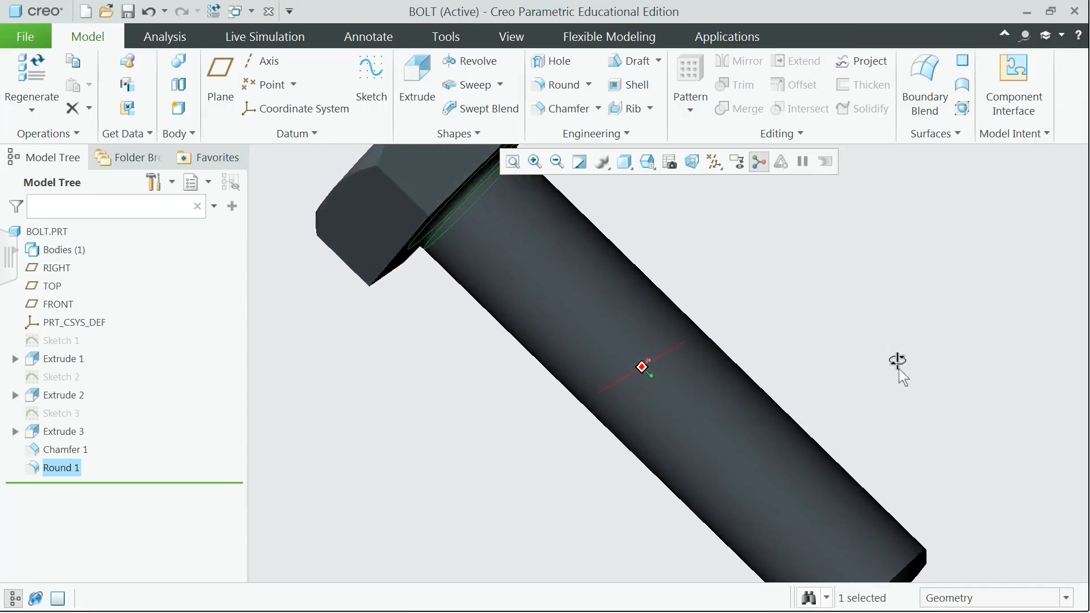
key(ctrl+d)
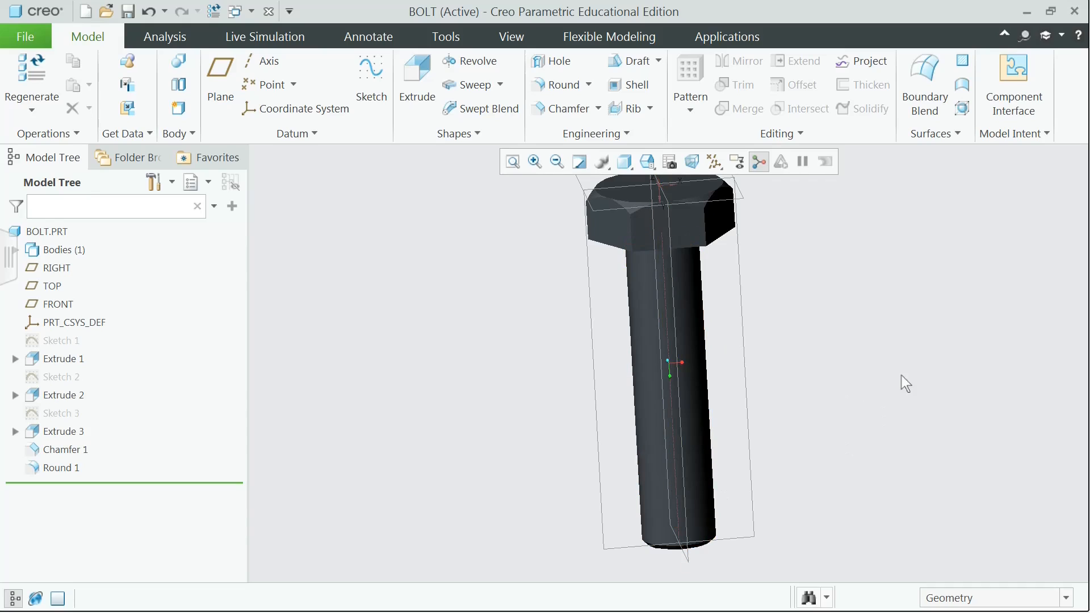
click(500, 85)
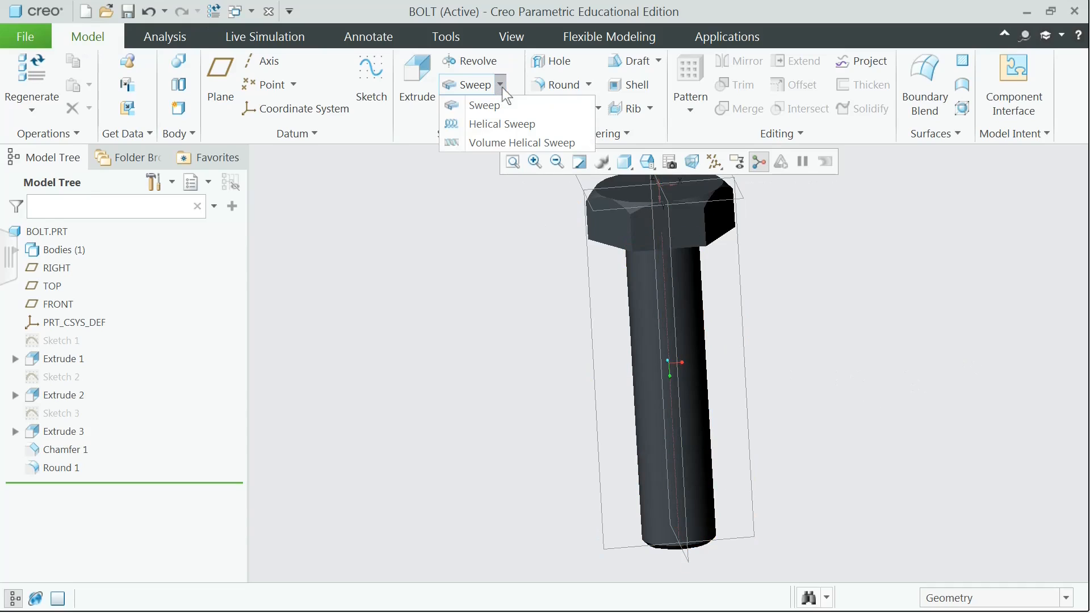
click(514, 125)
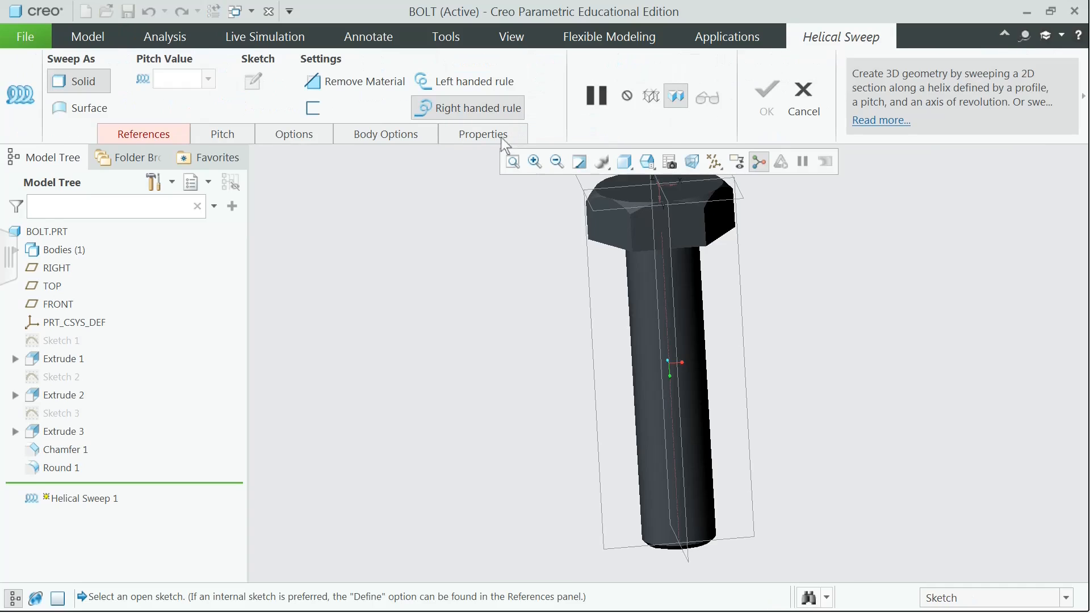
click(164, 137)
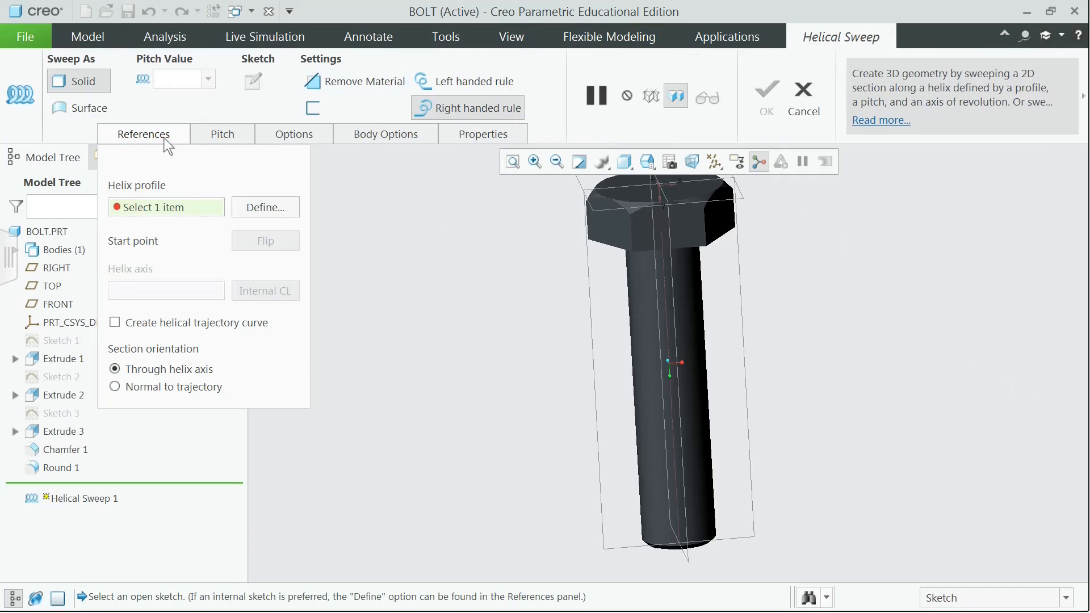
click(267, 207)
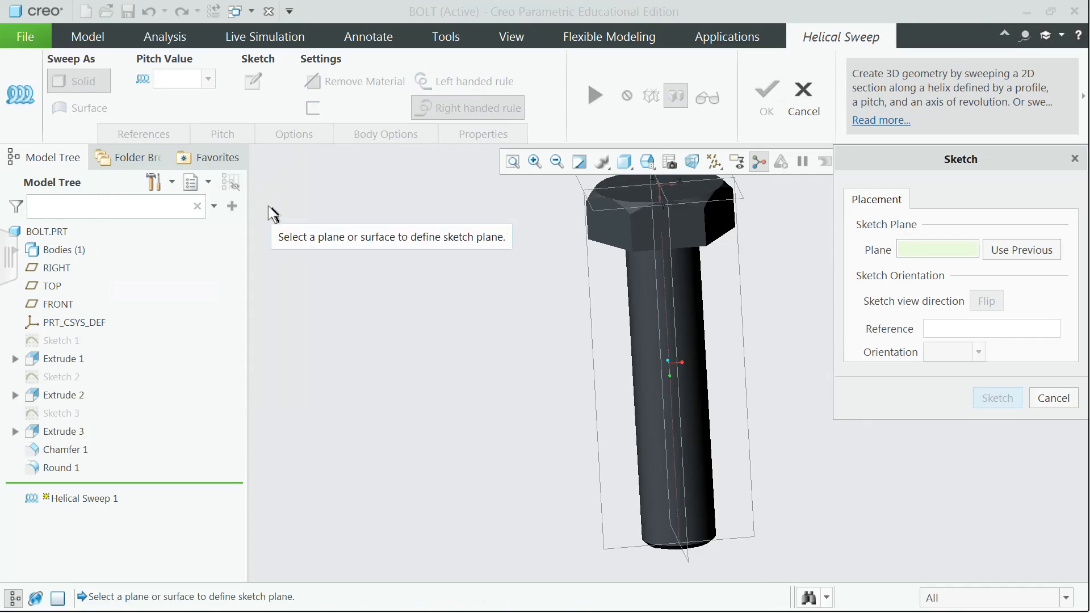
click(607, 315)
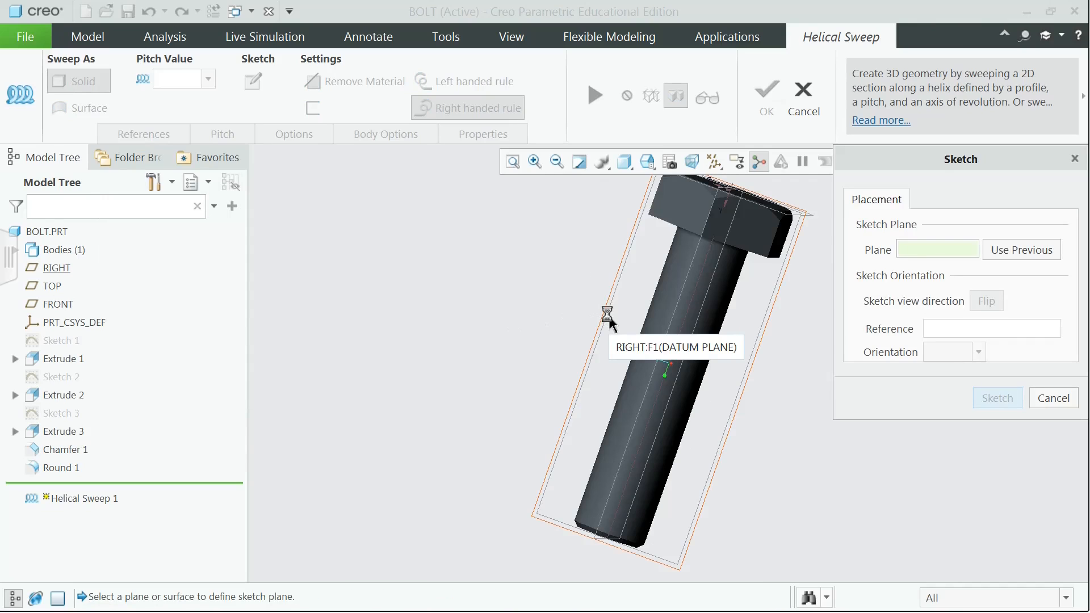
click(607, 315)
click(990, 396)
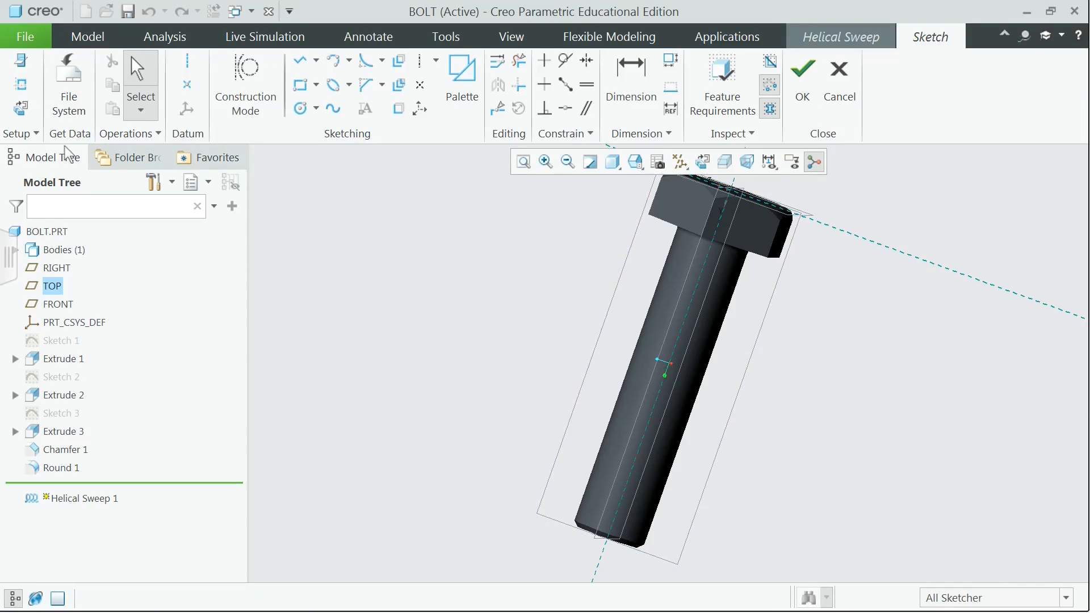
Orient the sketch plane parallel to the screen and add the shank's silhouette edge and end face as sketch references
click(23, 108)
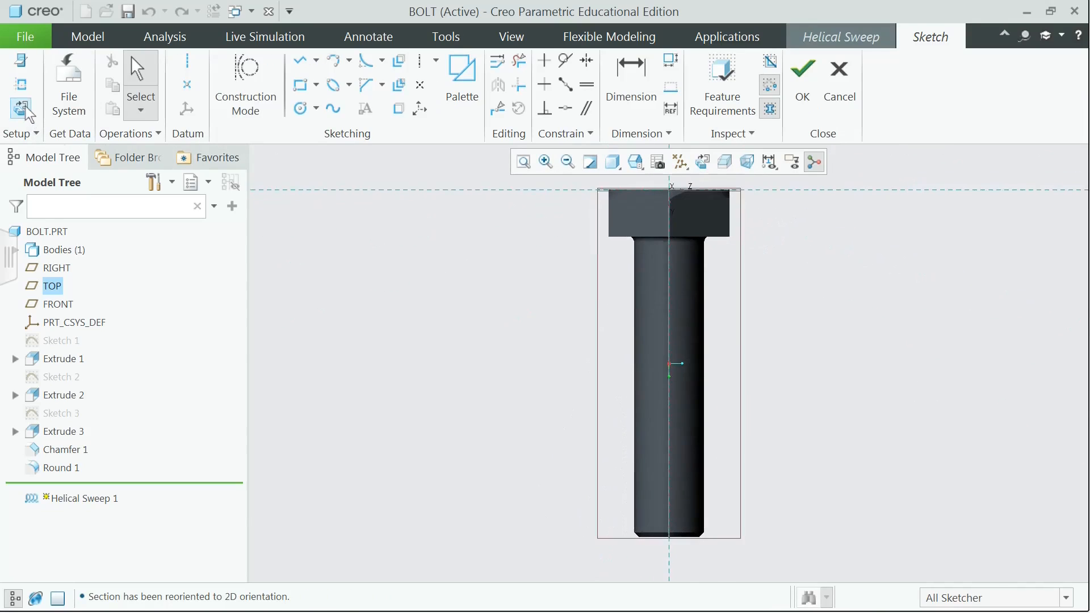
scroll(733, 395, down, 2)
shift+middle_drag(790, 417, 774, 273)
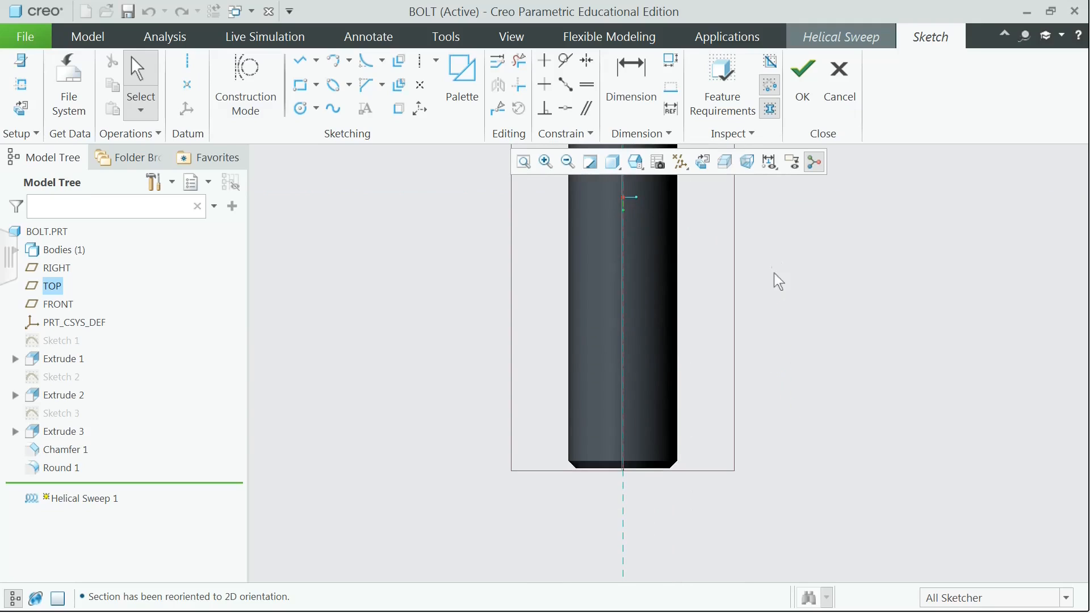
click(20, 84)
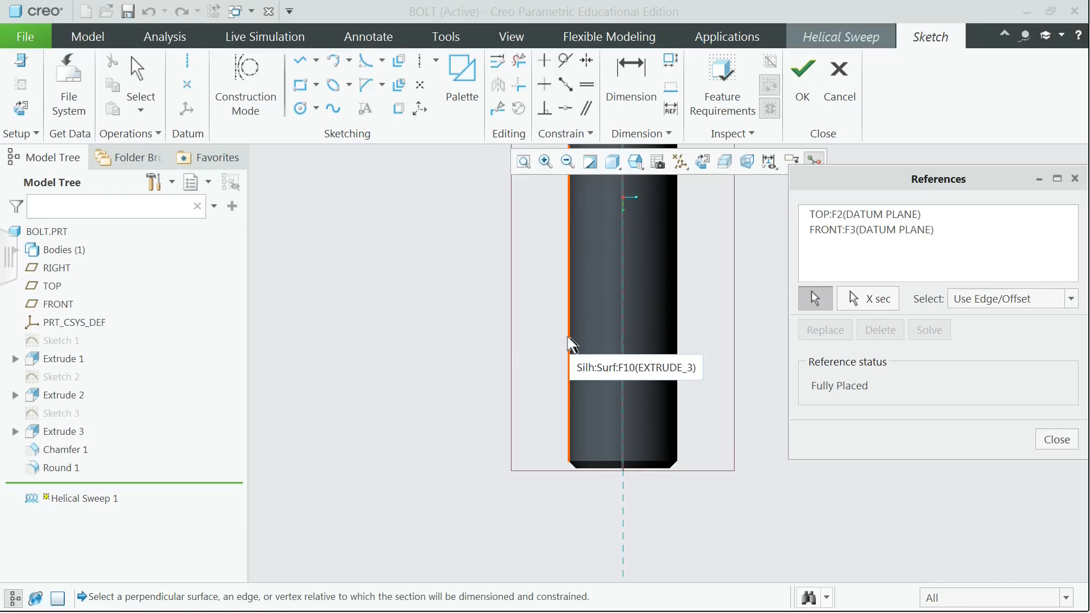
click(570, 341)
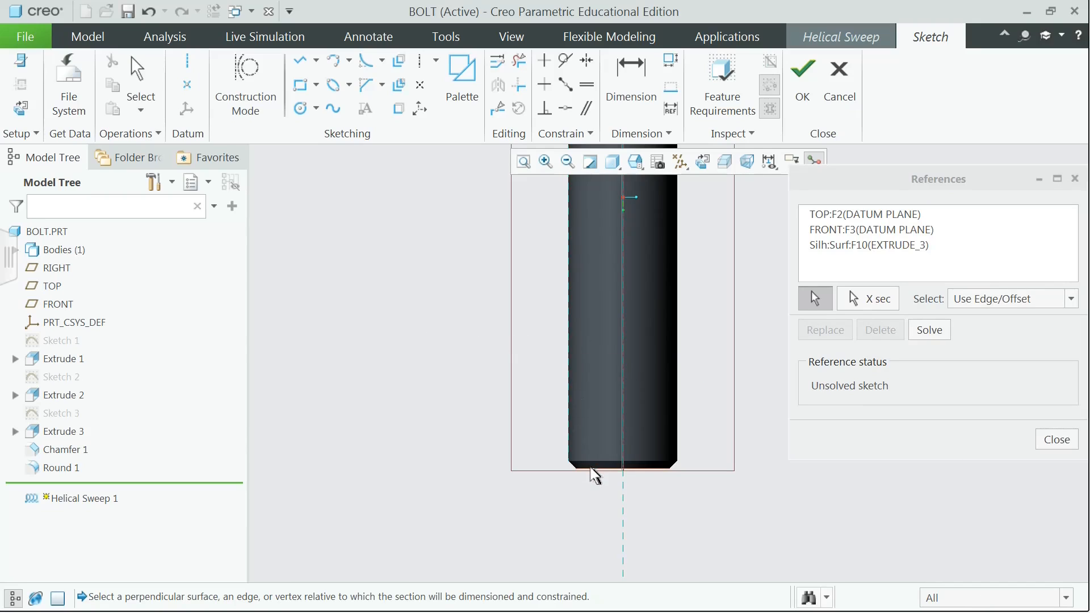
click(593, 475)
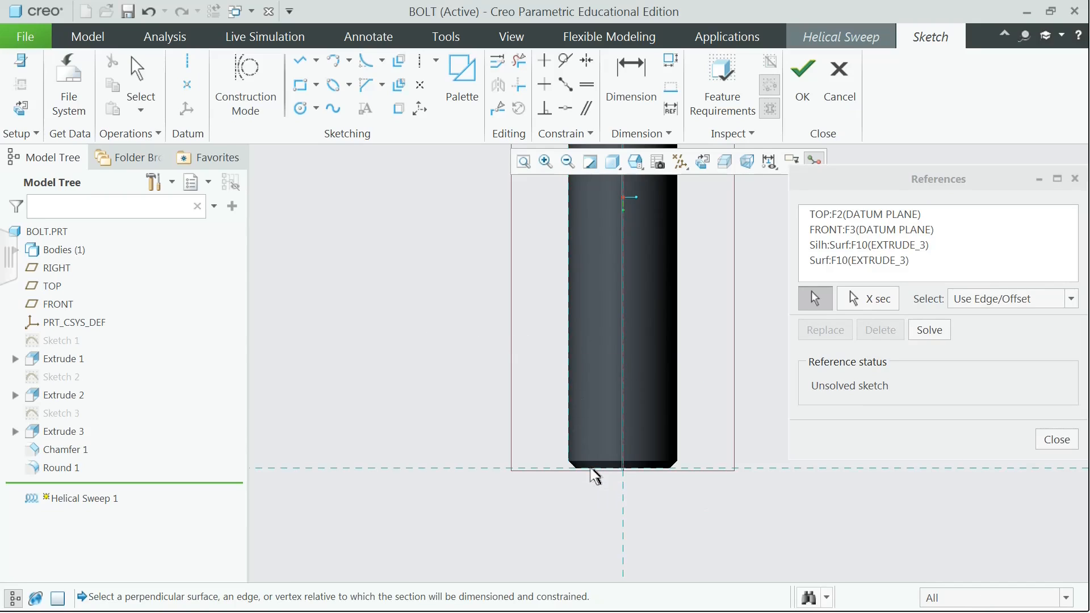
click(1059, 441)
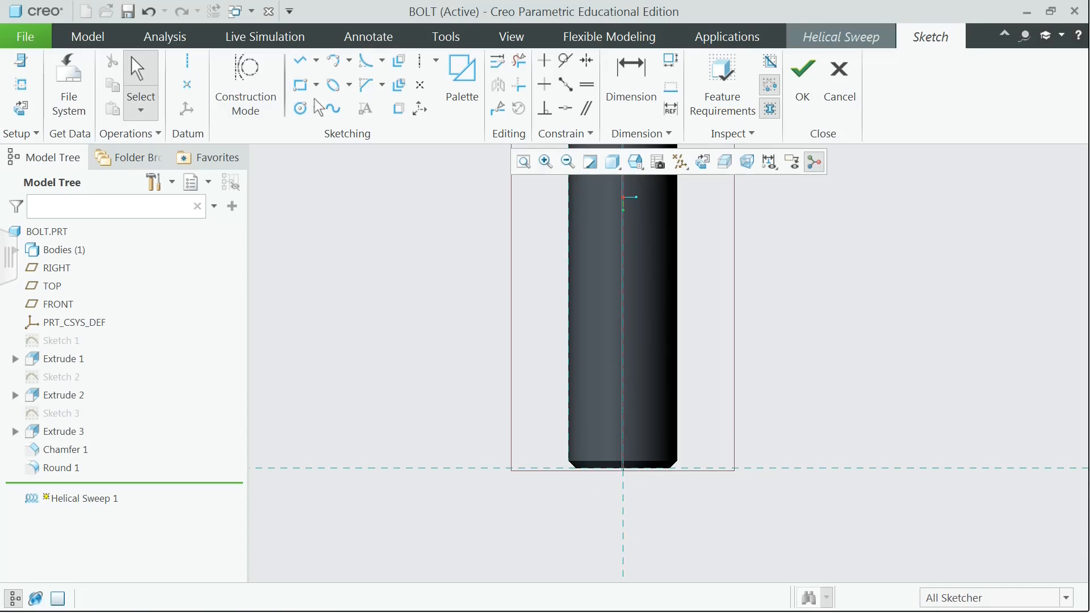
Sketch a vertical line along the shank's silhouette edge, starting from the end-face reference and running towards the bolt head
click(316, 63)
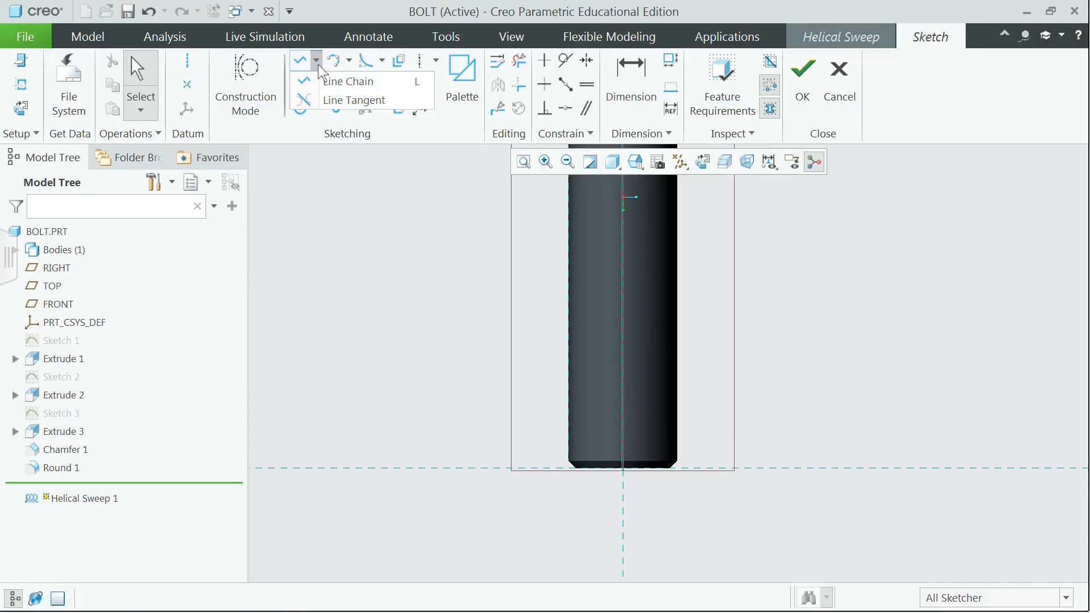
click(349, 81)
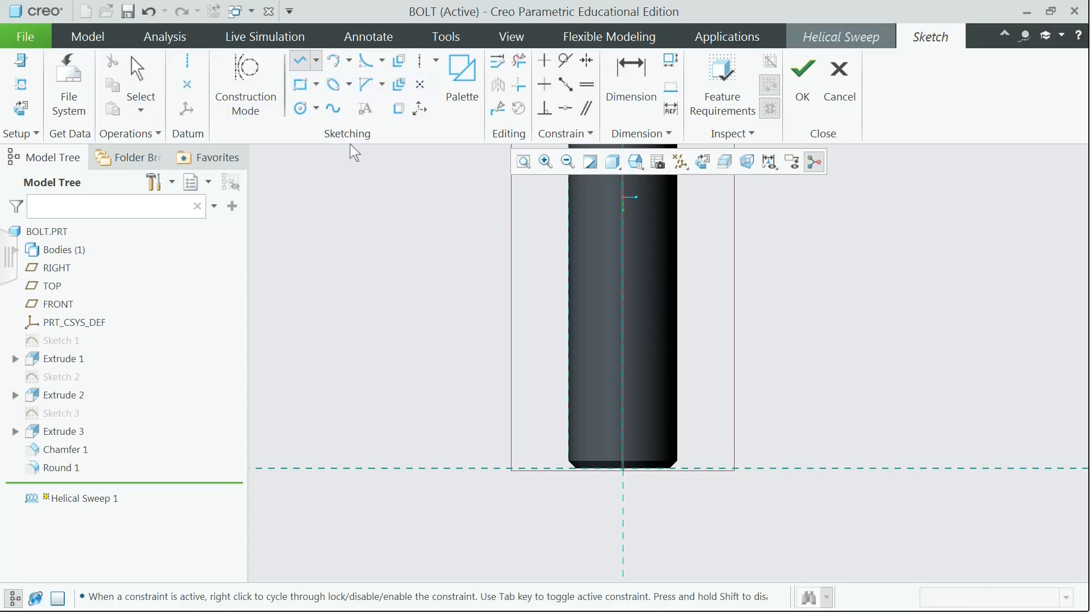
click(565, 475)
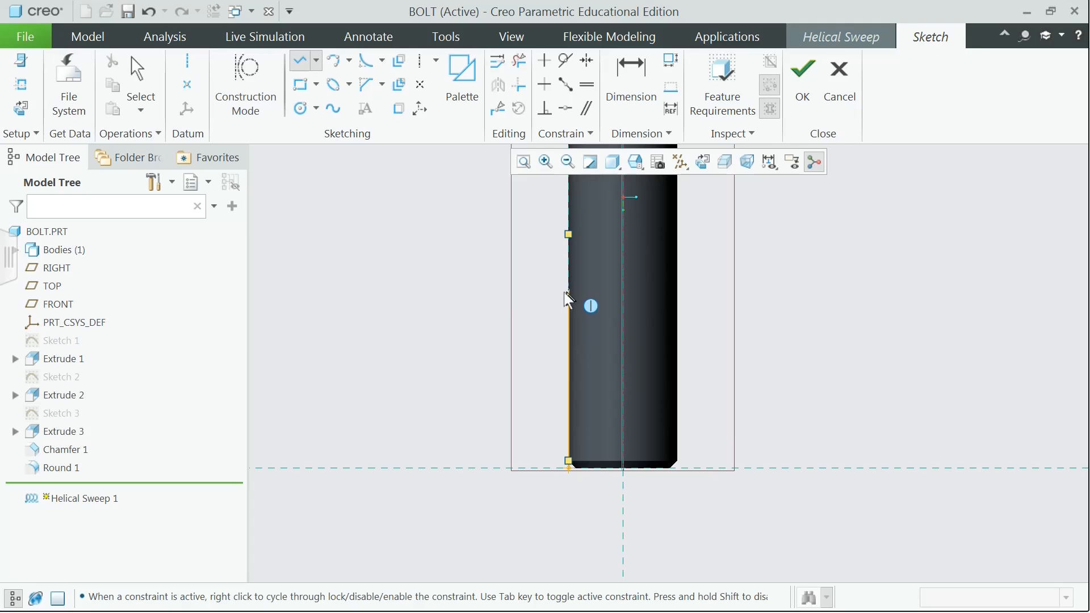
click(566, 295)
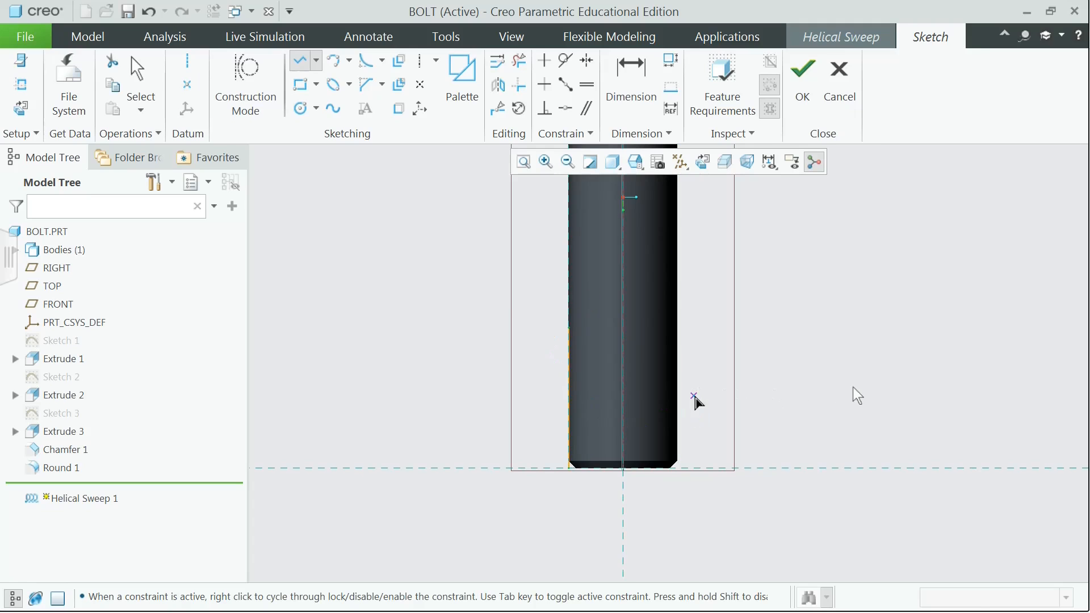
middle_click(837, 382)
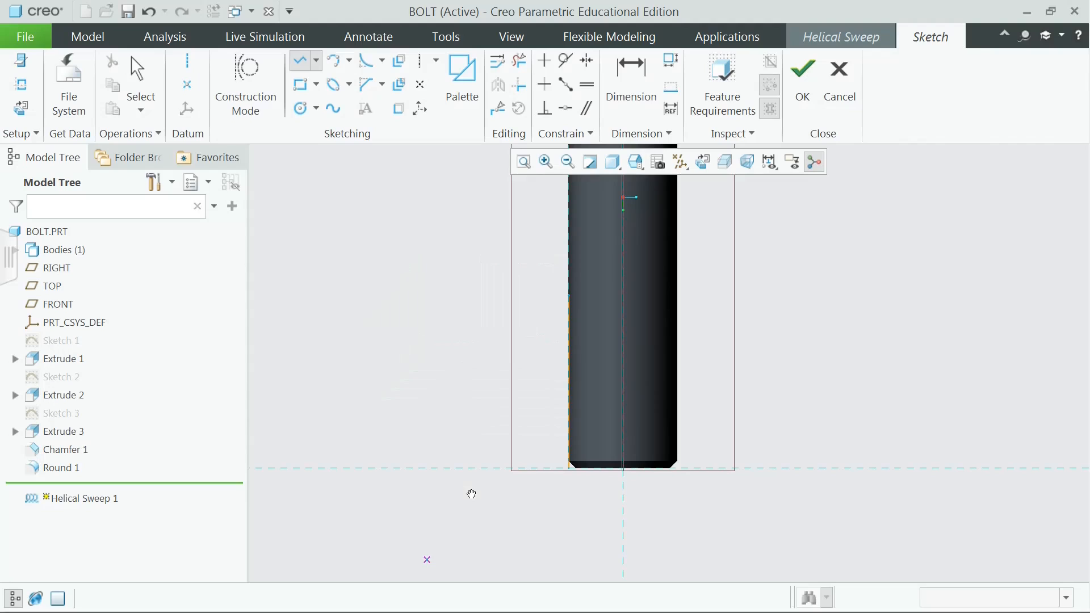
Dimension the vertical profile line's length and set it to 18 mm
click(568, 392)
middle_click(554, 392)
text(18)
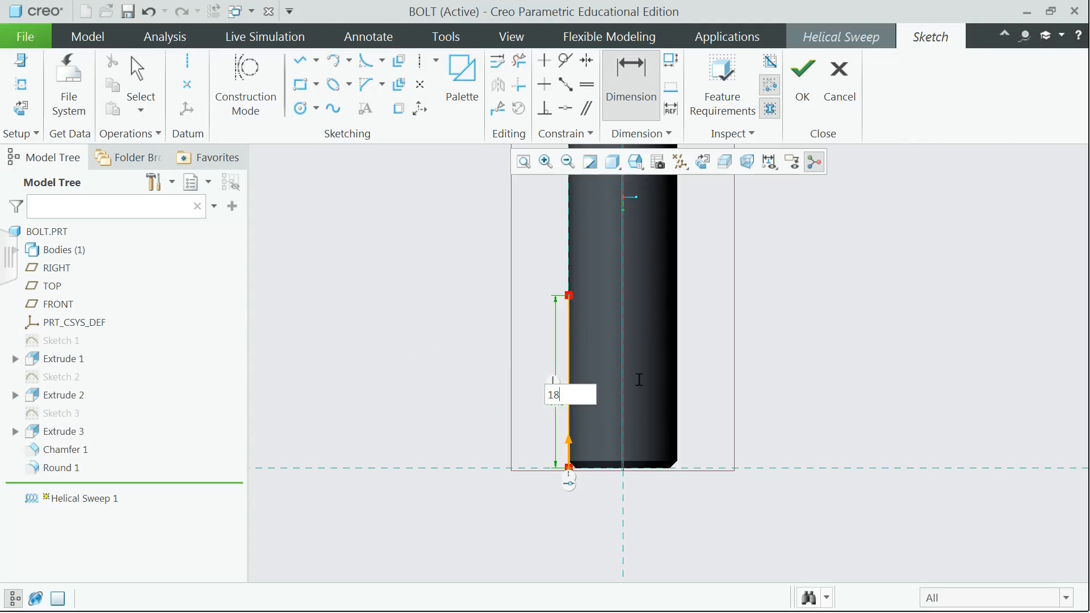
key(Return)
middle_click(643, 390)
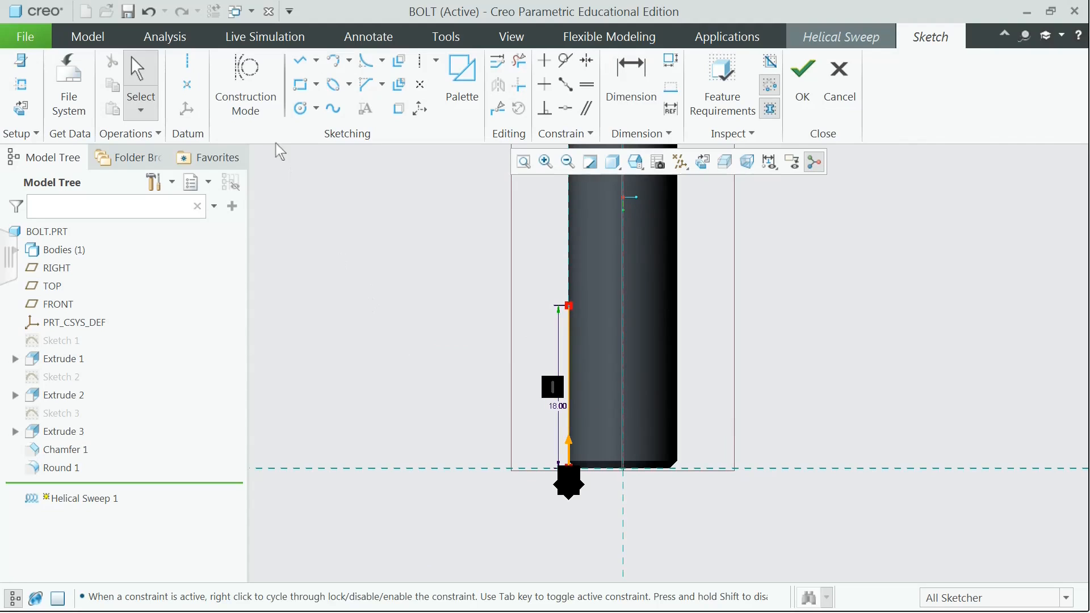
Add a vertical centerline along the shank's axis as the axis of revolution and finish the helix profile sketch
click(189, 62)
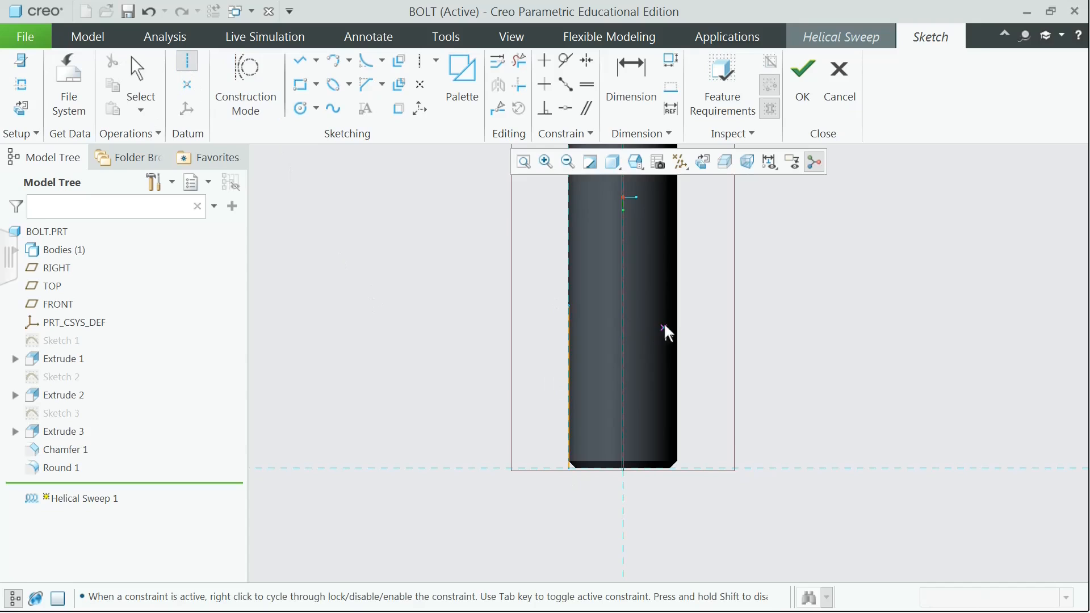
click(622, 239)
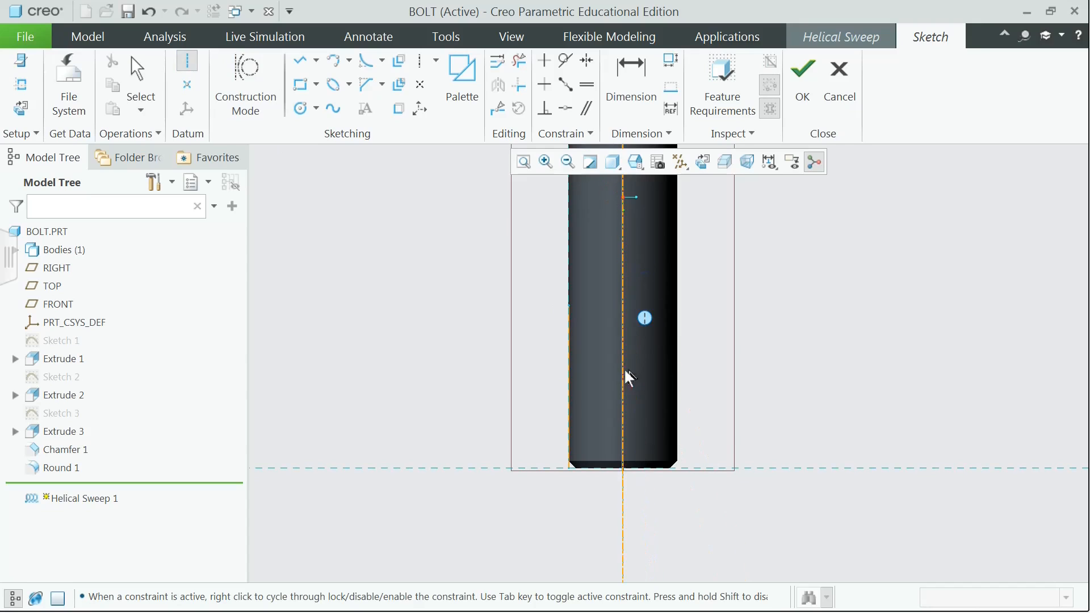
click(620, 389)
middle_click(829, 360)
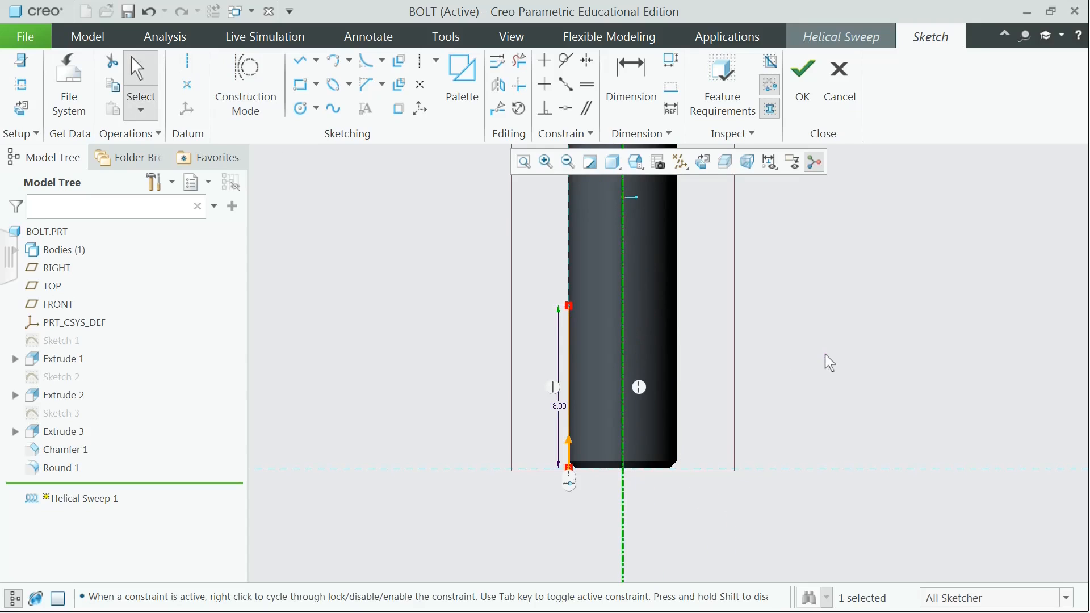
click(815, 88)
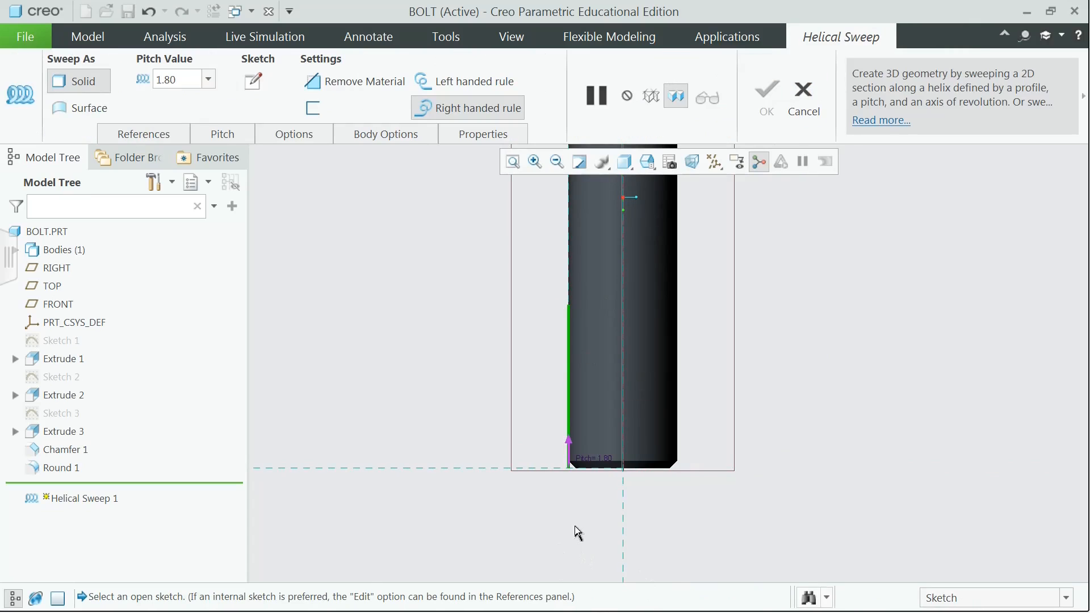
Open the sweep section sketch and draw a closed triangle from the helix start point, with one vertical side on the silhouette reference and its apex pointing into the shank
scroll(578, 534, down, 5)
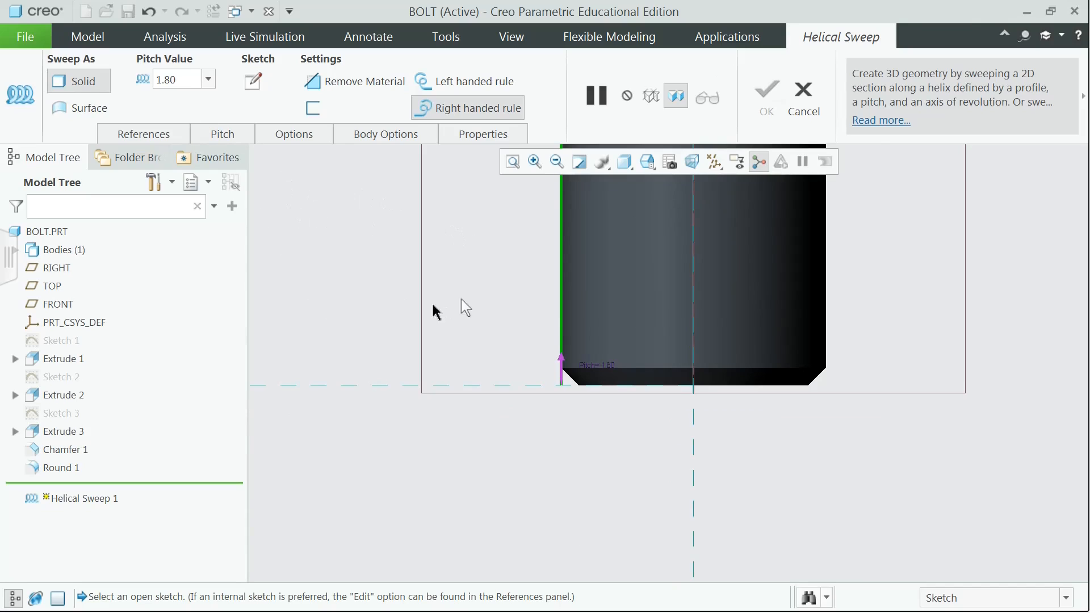
scroll(619, 301, down, 1)
scroll(616, 293, down, 1)
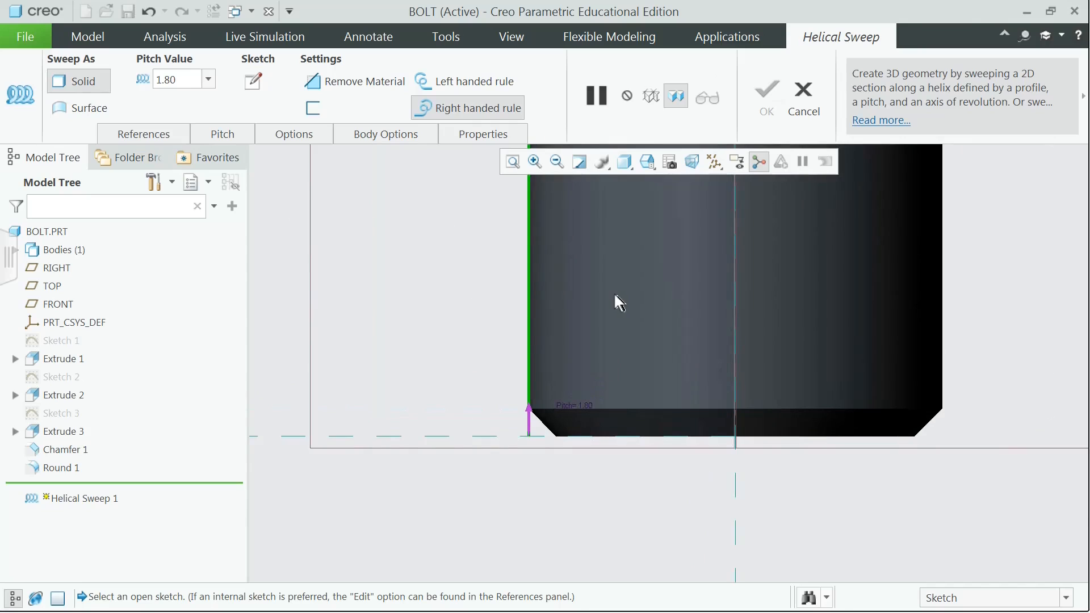
scroll(615, 293, down, 2)
shift+middle_drag(490, 558, 469, 393)
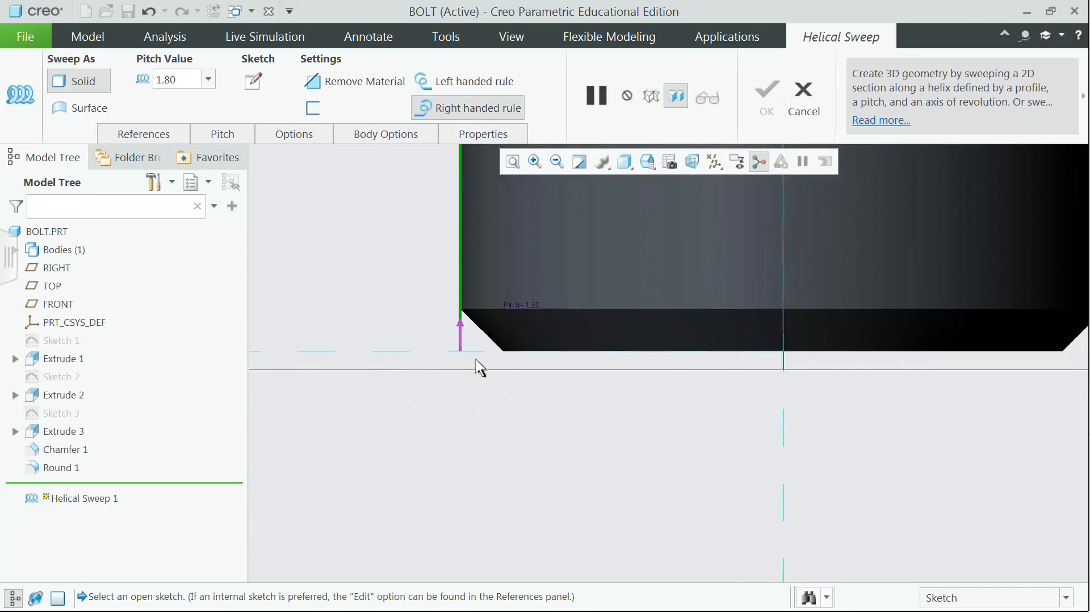
scroll(476, 360, down, 3)
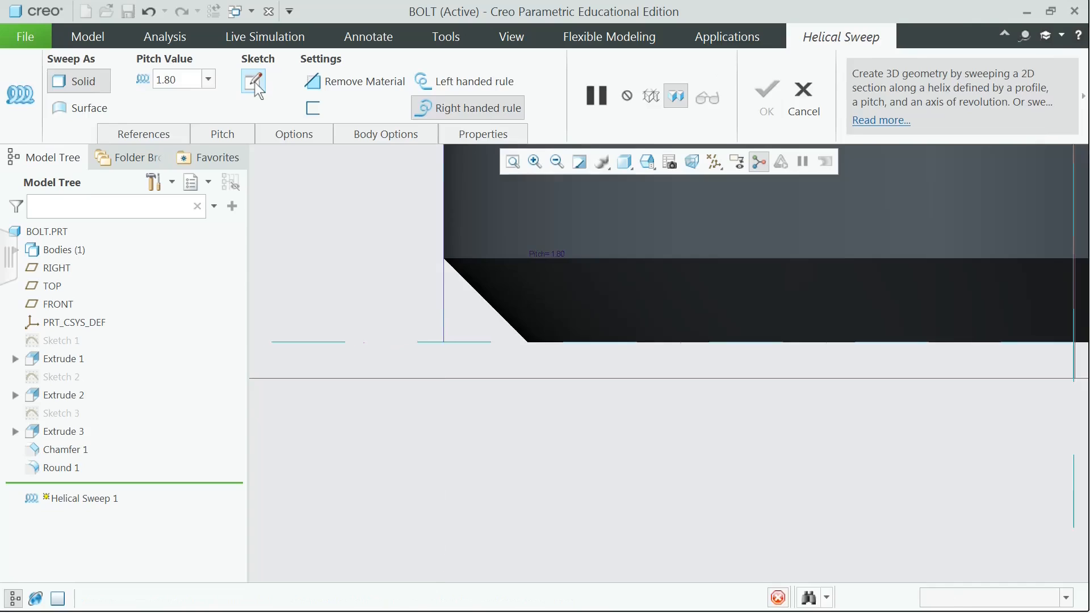
click(254, 83)
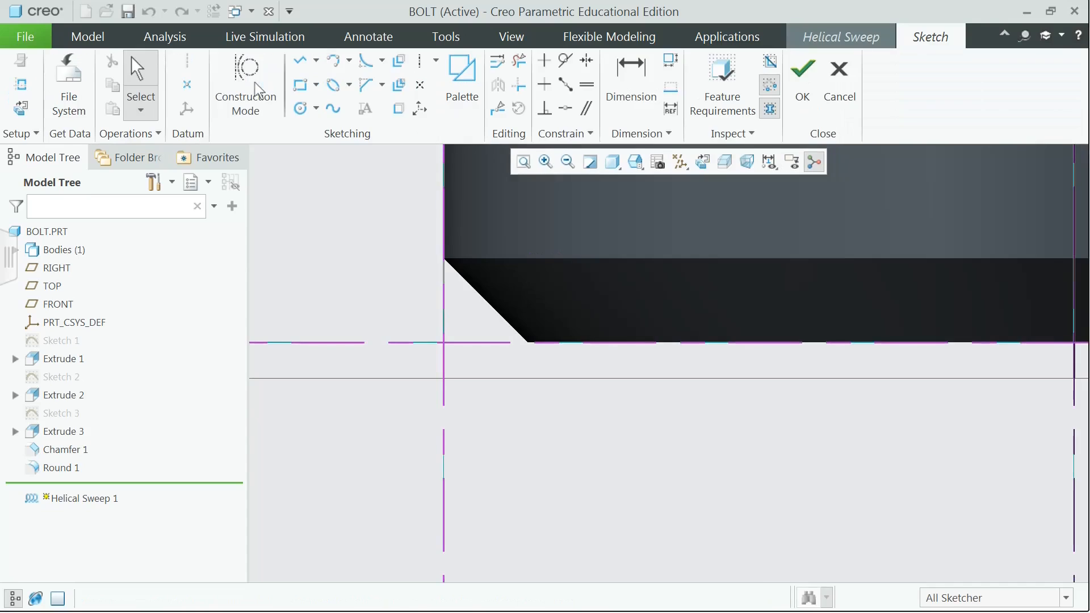
click(316, 61)
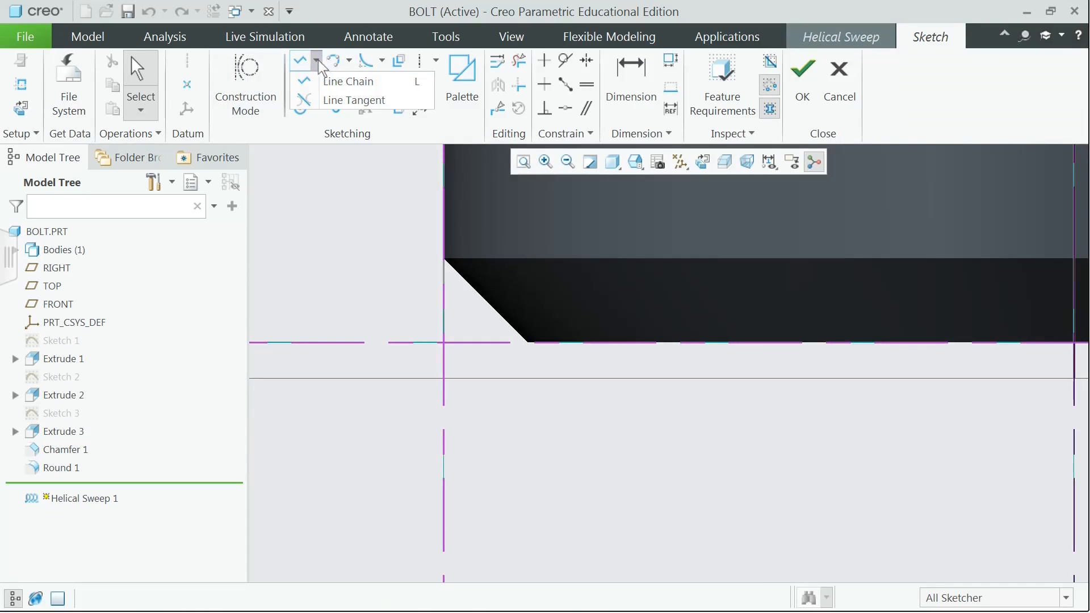
click(347, 81)
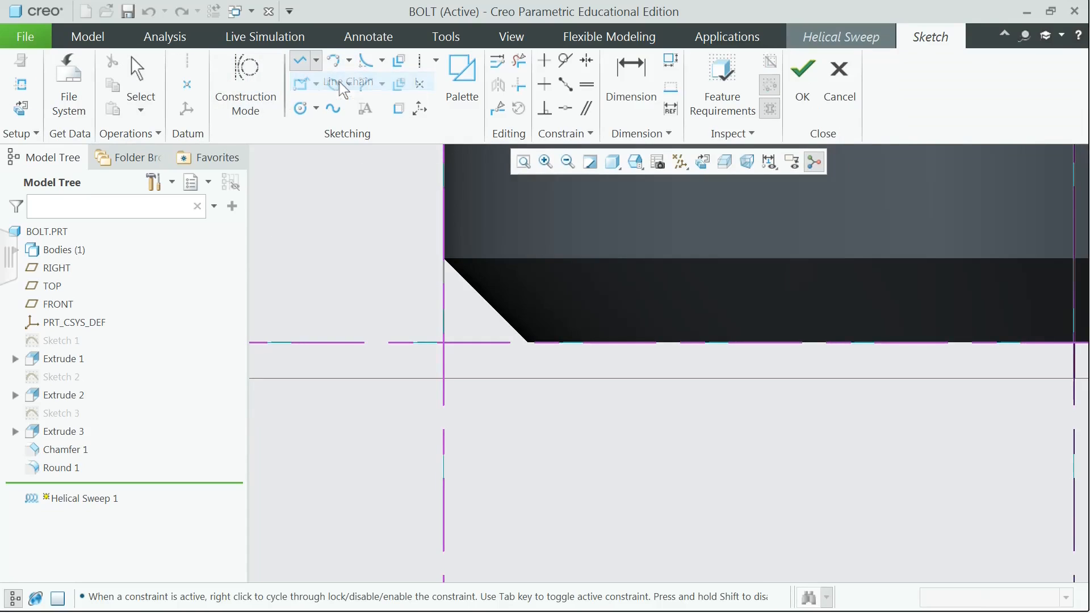
click(443, 342)
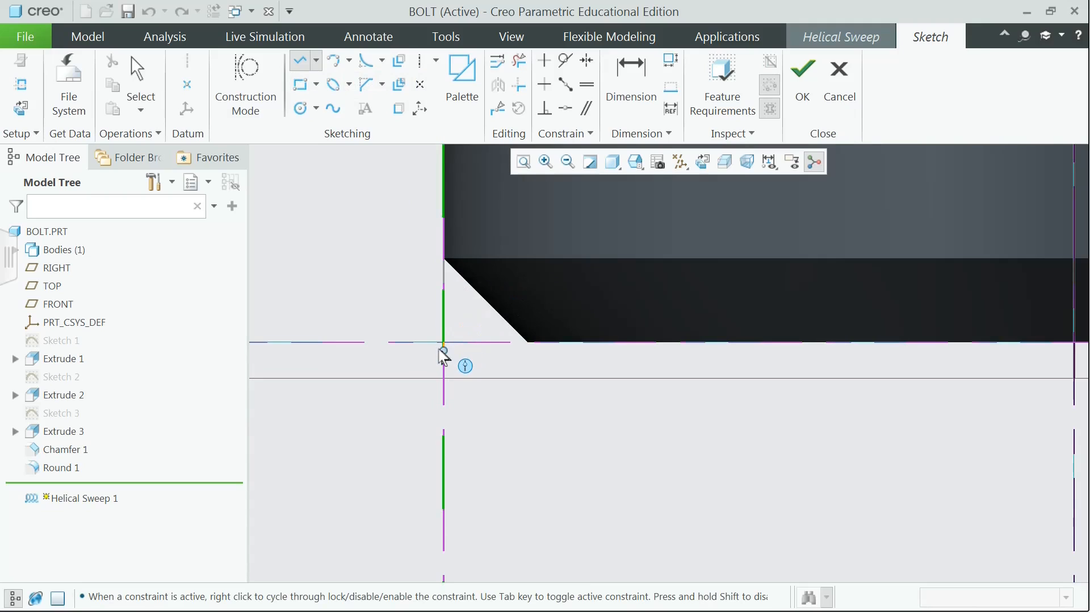
click(511, 278)
click(447, 202)
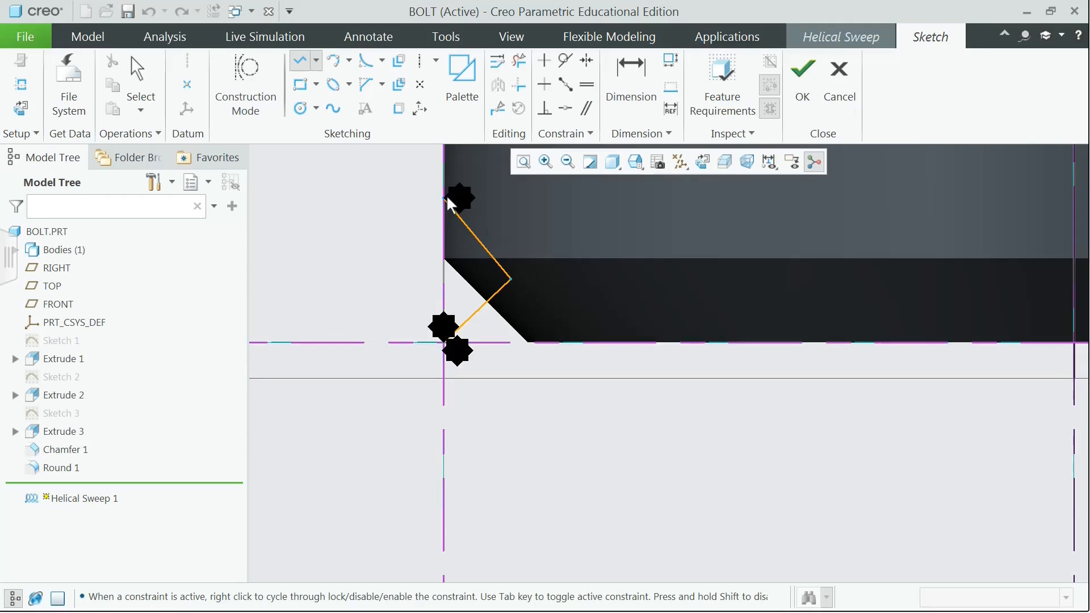
click(444, 343)
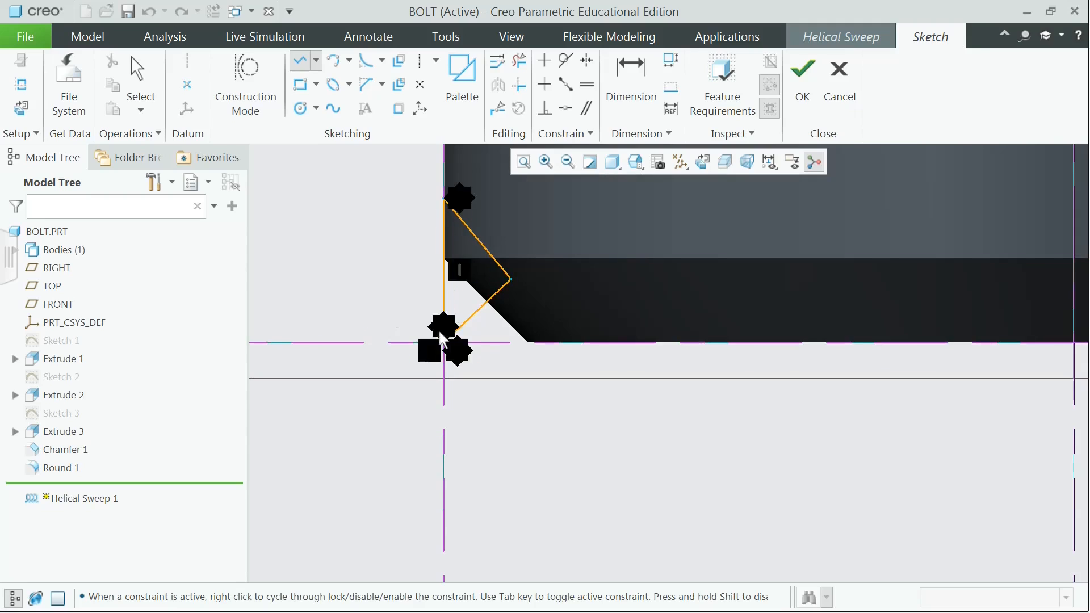
Constrain all three sides of the triangular thread section to equal length
click(588, 86)
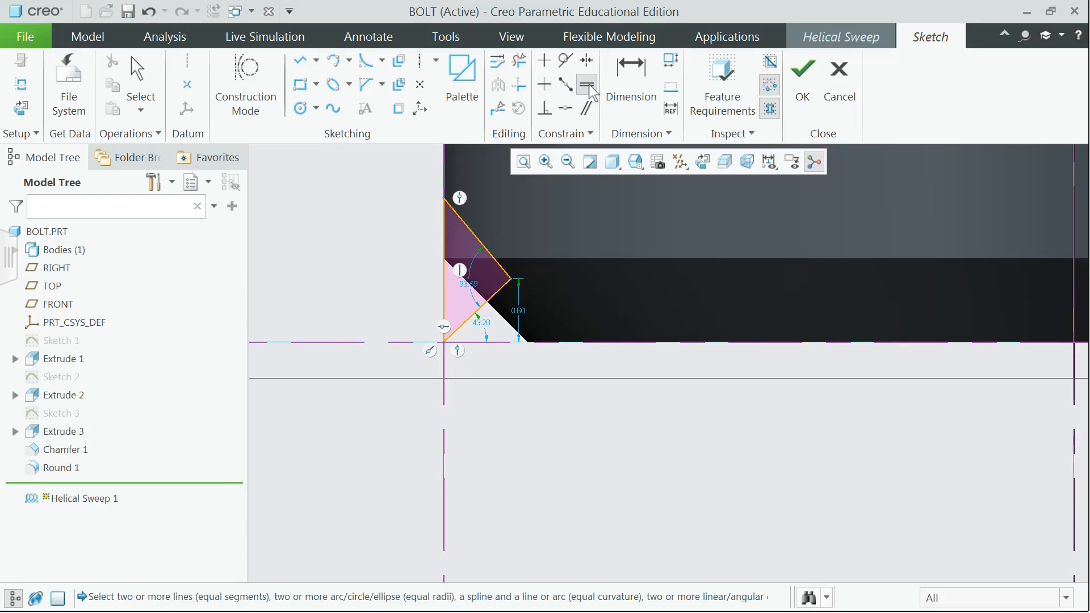
click(479, 248)
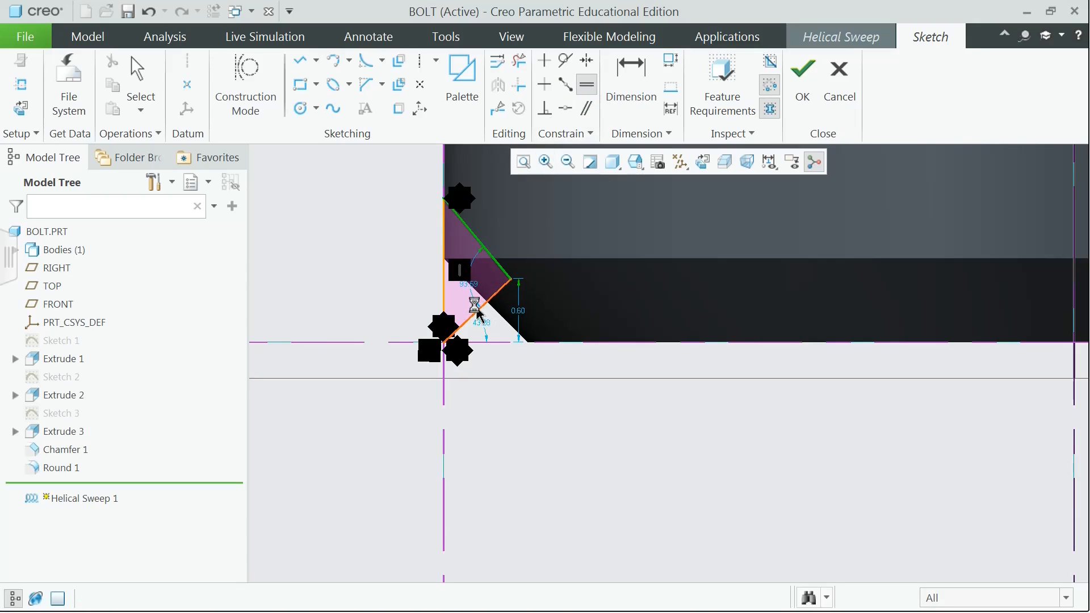
click(477, 314)
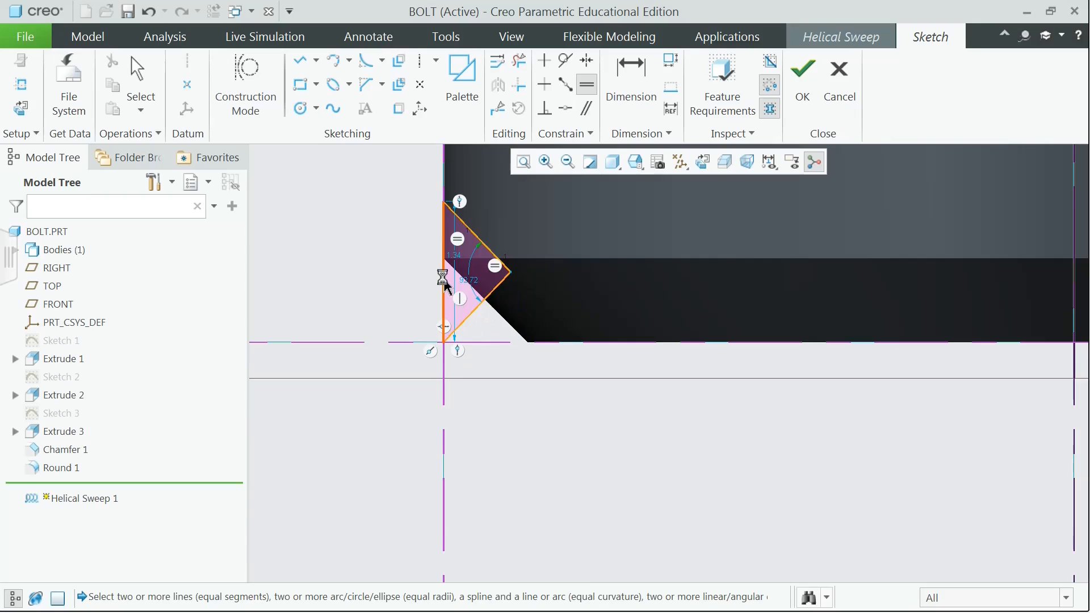
click(444, 281)
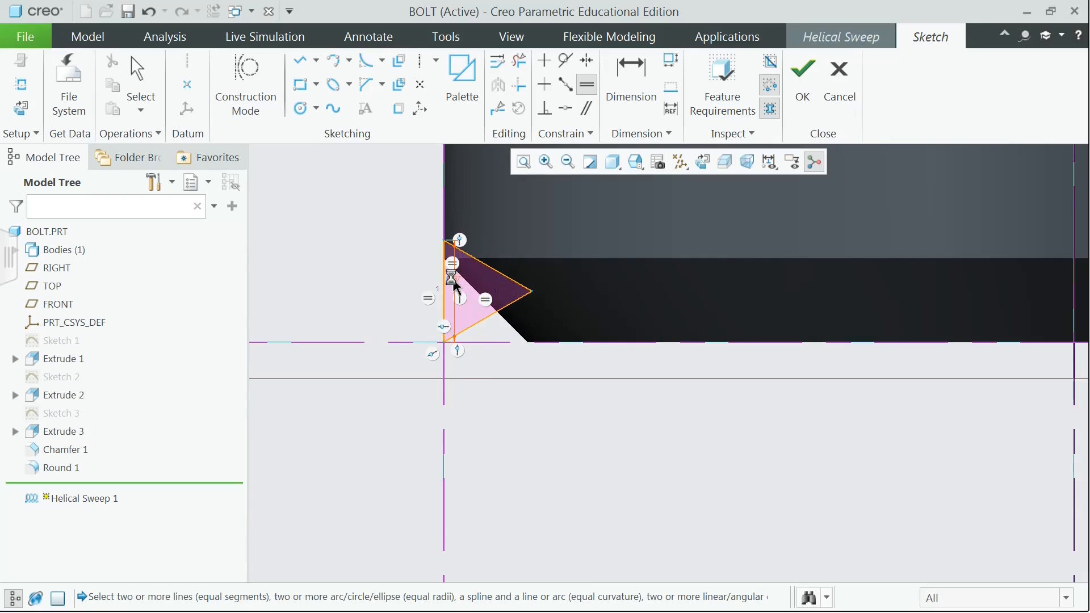
middle_click(452, 280)
Place the vertical side's dimension outside the triangle and set it to 1.2 mm
drag(454, 285, 430, 290)
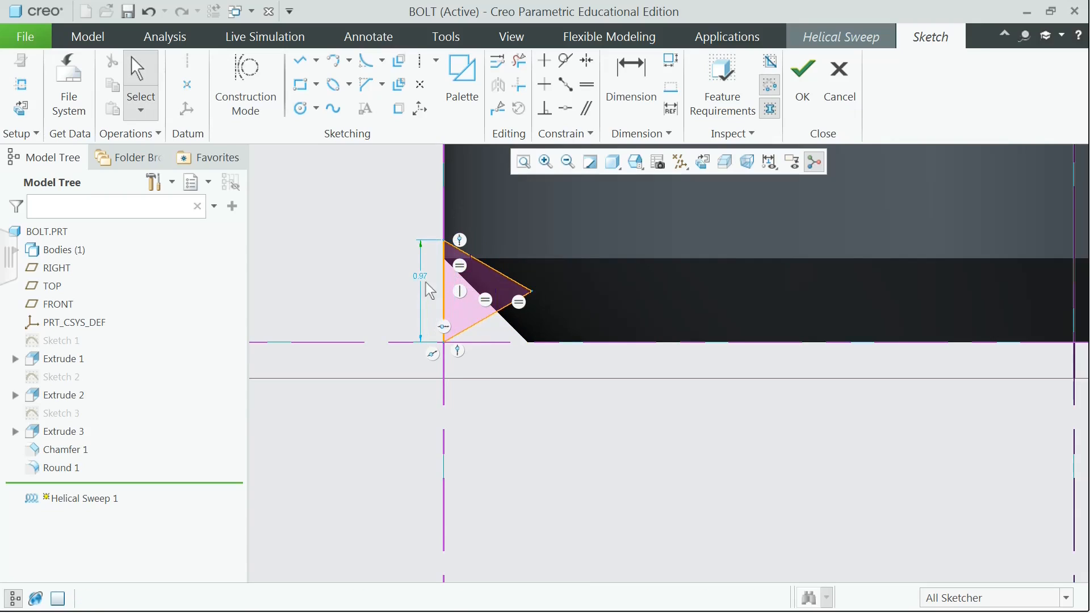
double_click(419, 278)
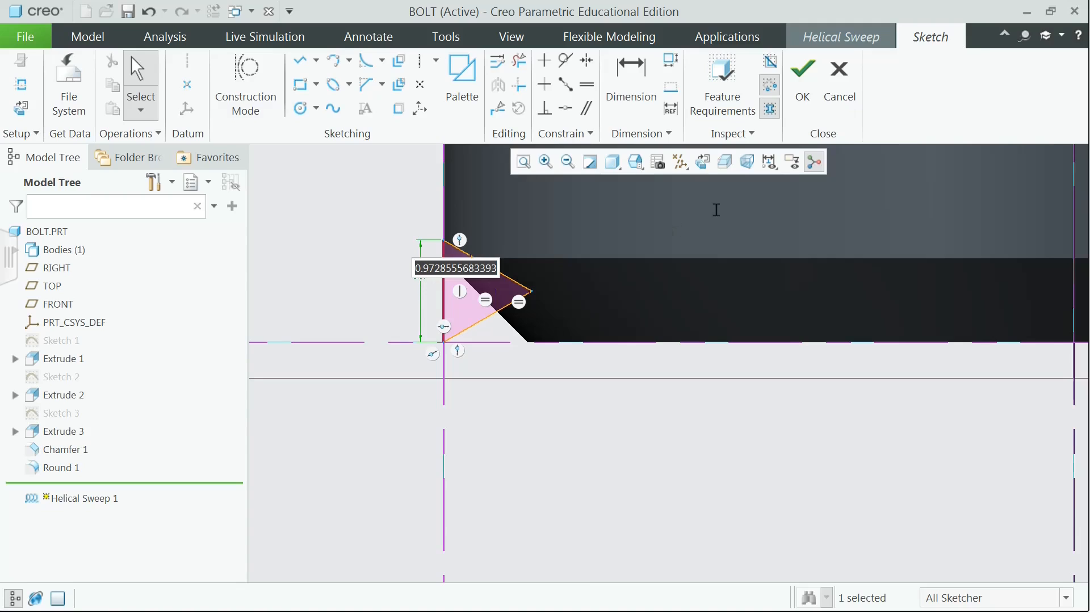
text(1.2)
key(Return)
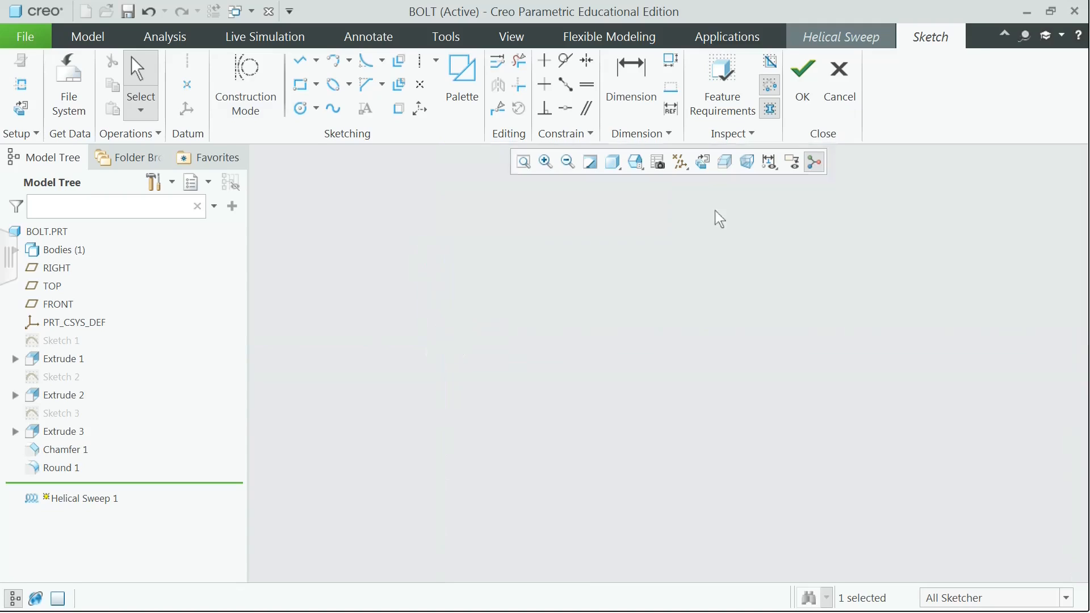
click(824, 362)
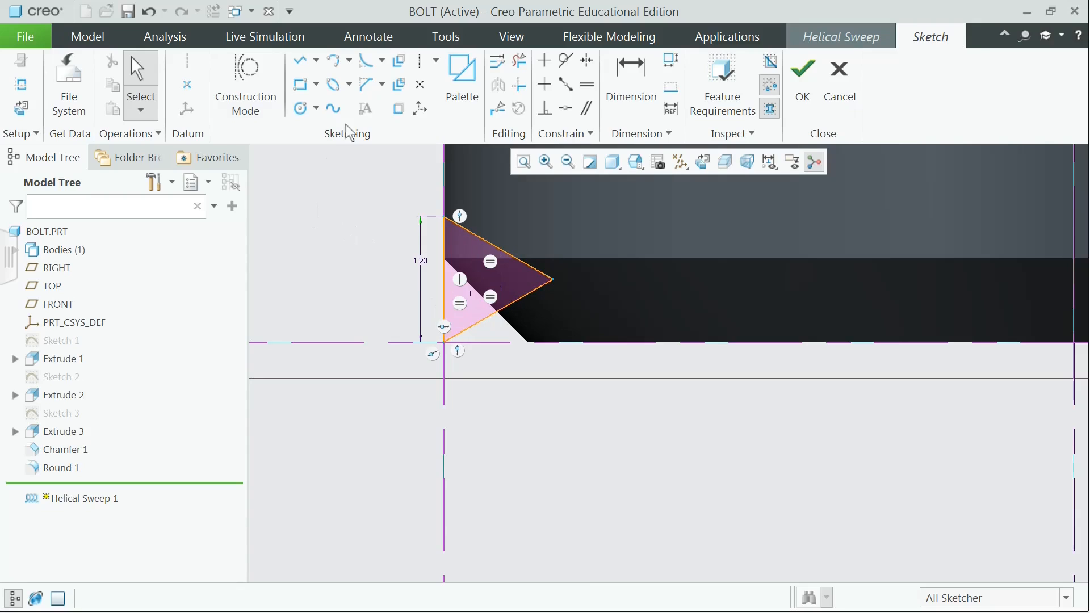
Fillet the triangle's inner apex between the two slanted sides and set the fillet radius to 0.16 mm
click(369, 66)
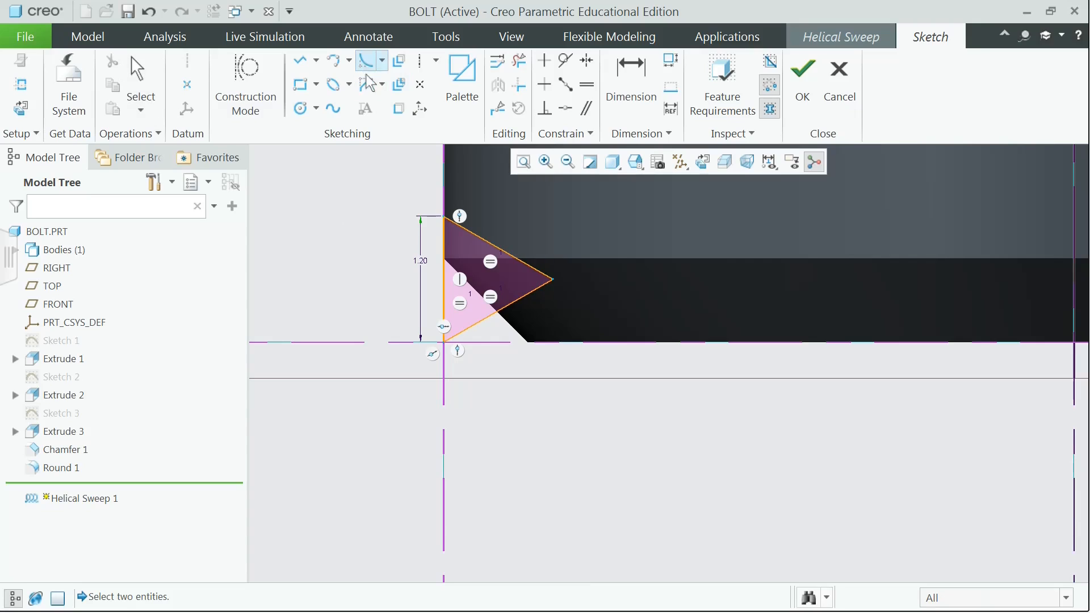
click(516, 265)
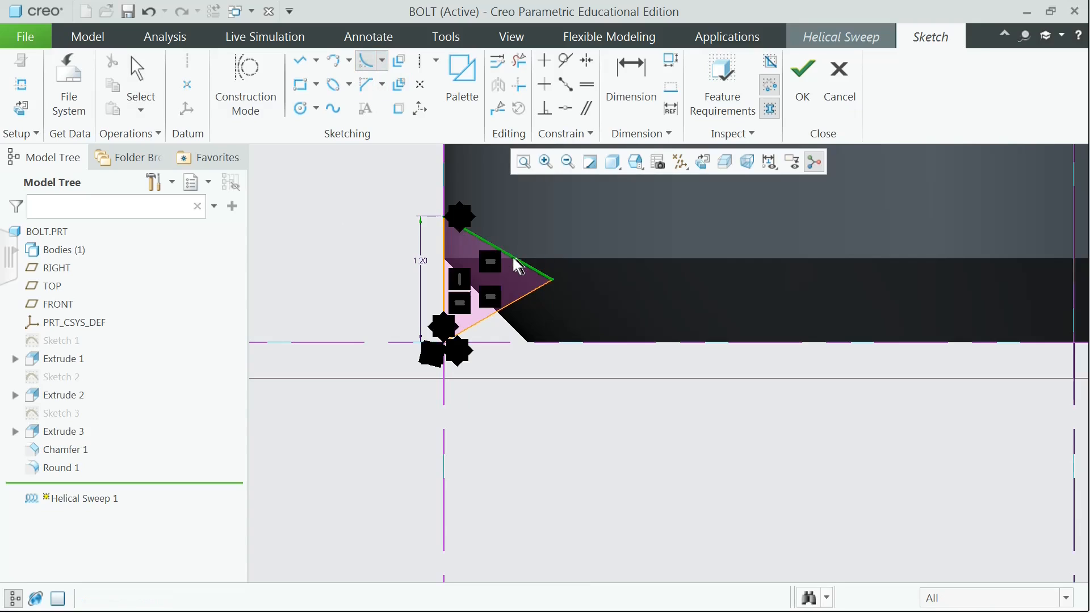
click(521, 295)
middle_click(582, 290)
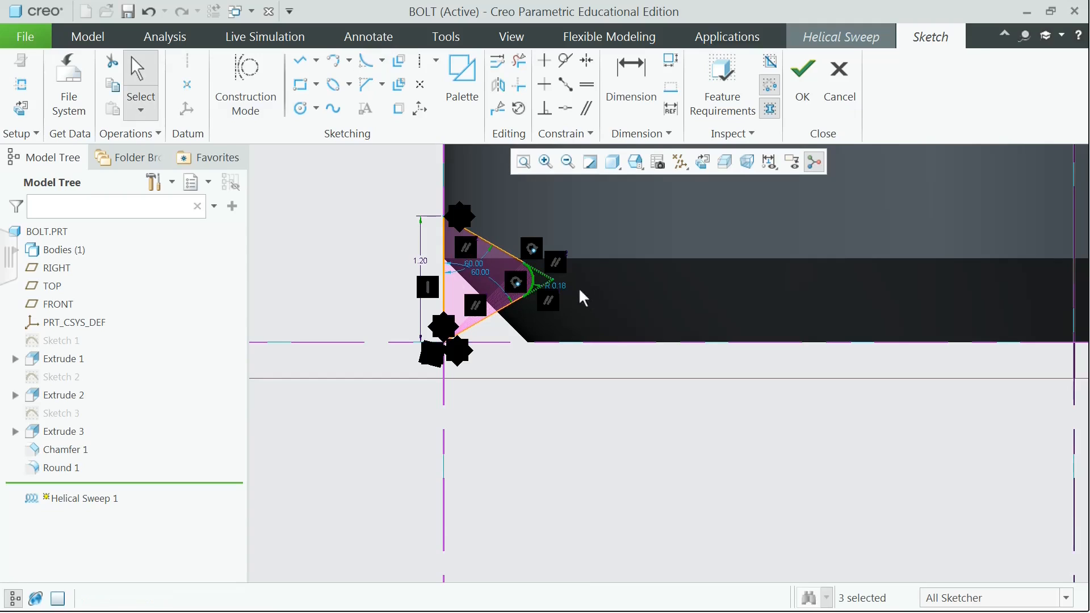
double_click(561, 286)
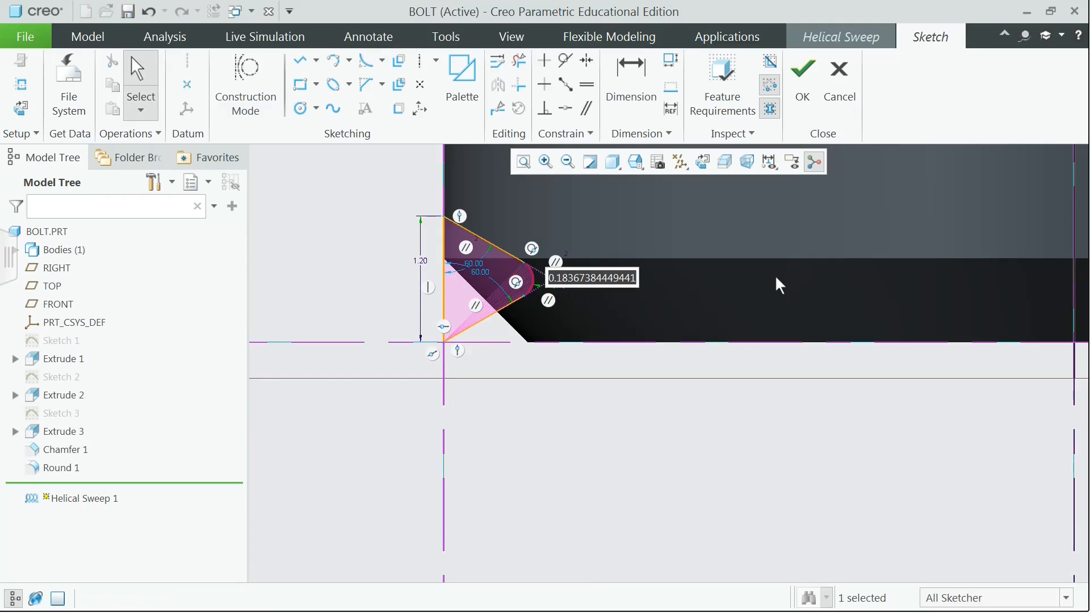
text(0.16)
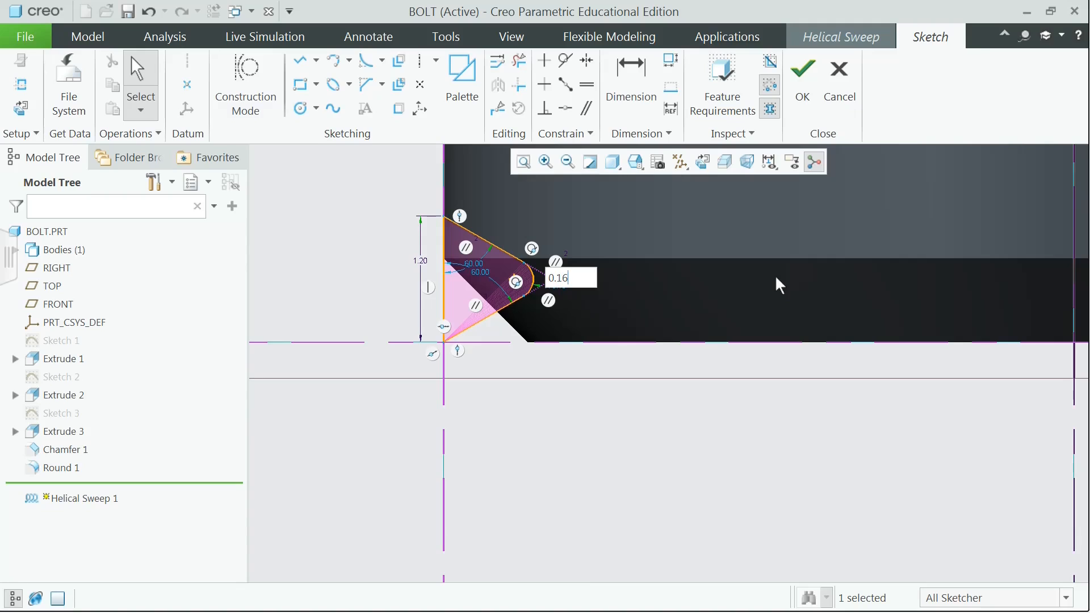
key(Return)
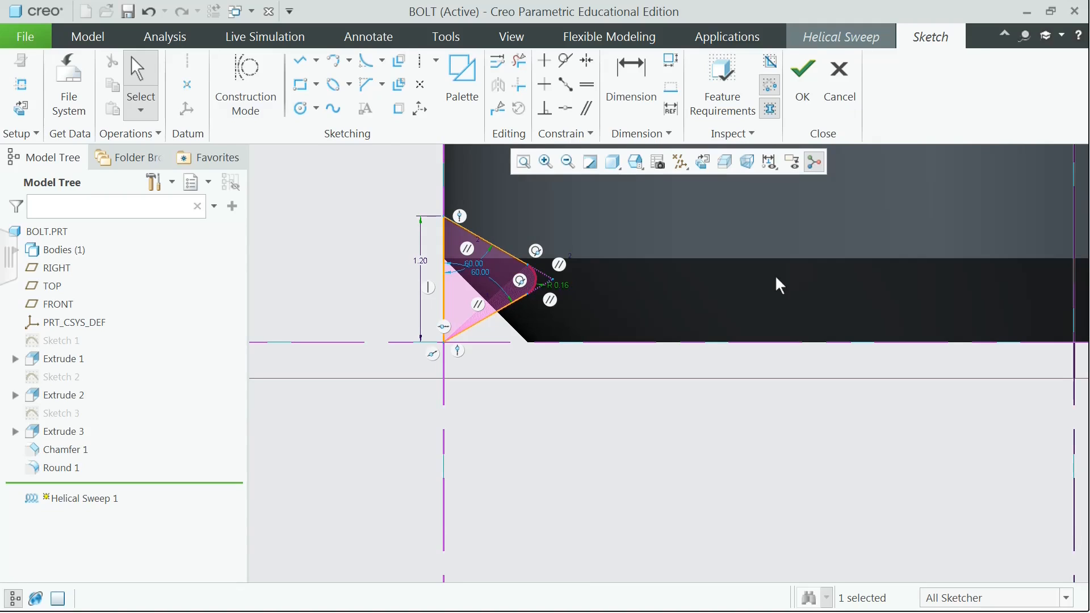
Accept the thread section, set the helical sweep's pitch to 1.75, make it remove material and complete the feature
click(802, 73)
double_click(189, 79)
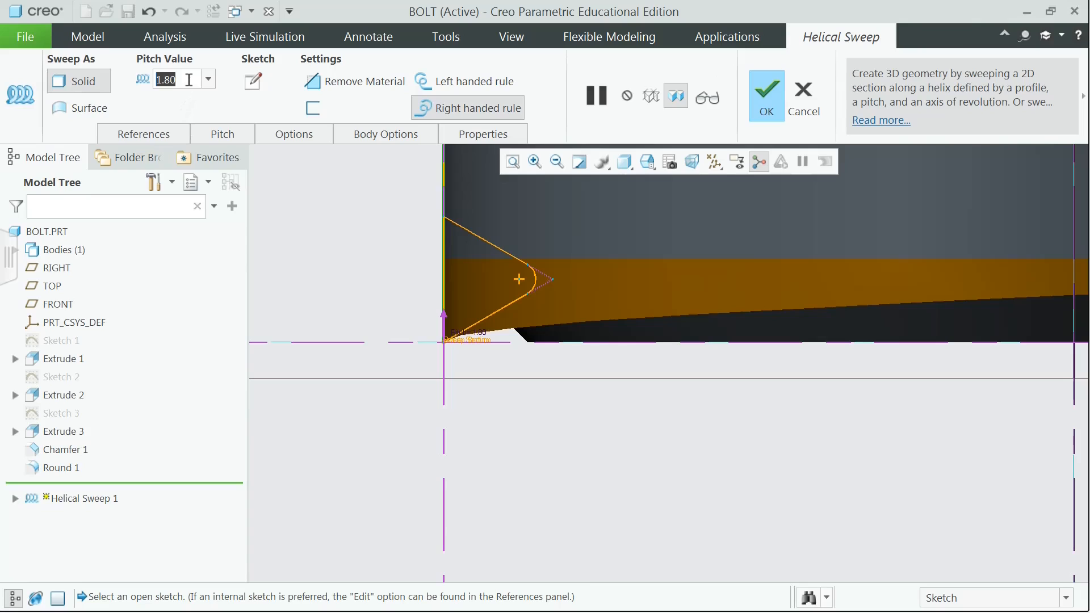
text(1)
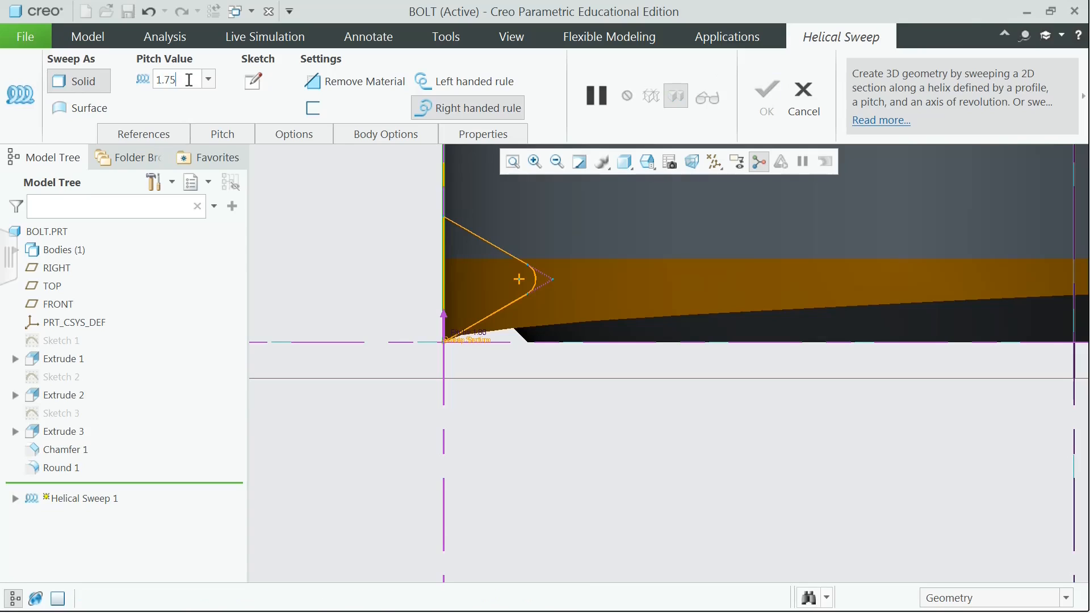
key(Return)
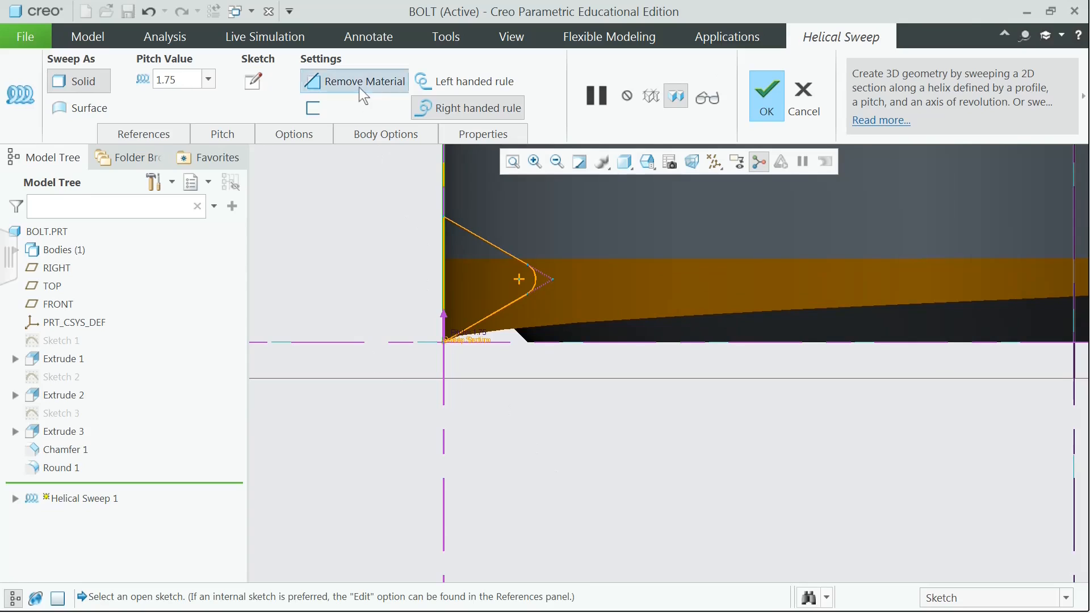
click(359, 87)
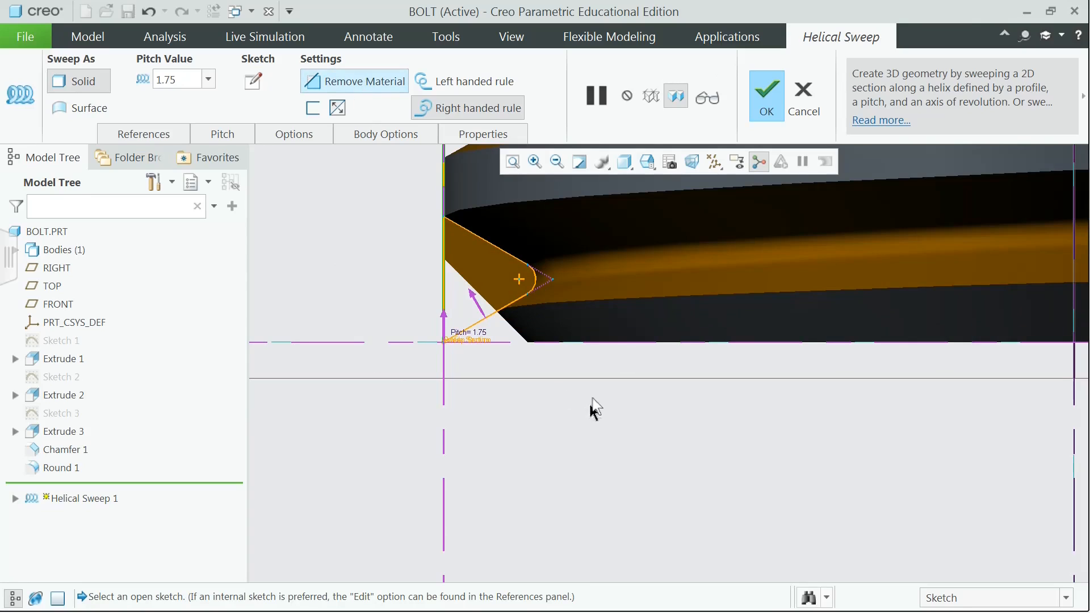
click(766, 108)
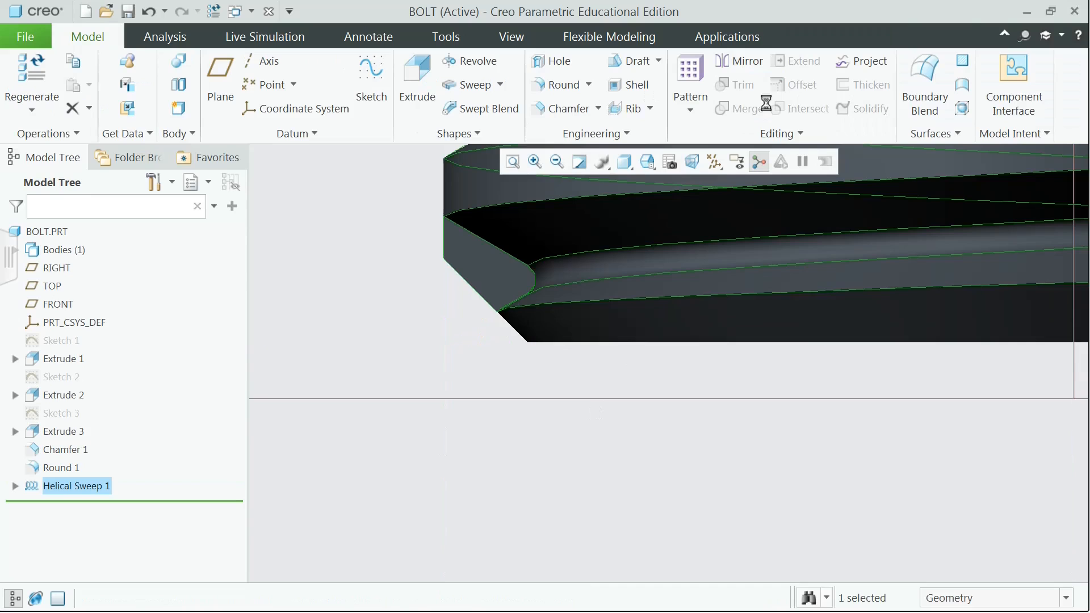
Examine the cut thread along the shank, its run-out on the plain shank and its start at the chamfered end
ctrl+middle_drag(710, 347, 641, 474)
shift+middle_drag(617, 514, 592, 541)
scroll(588, 528, down, 3)
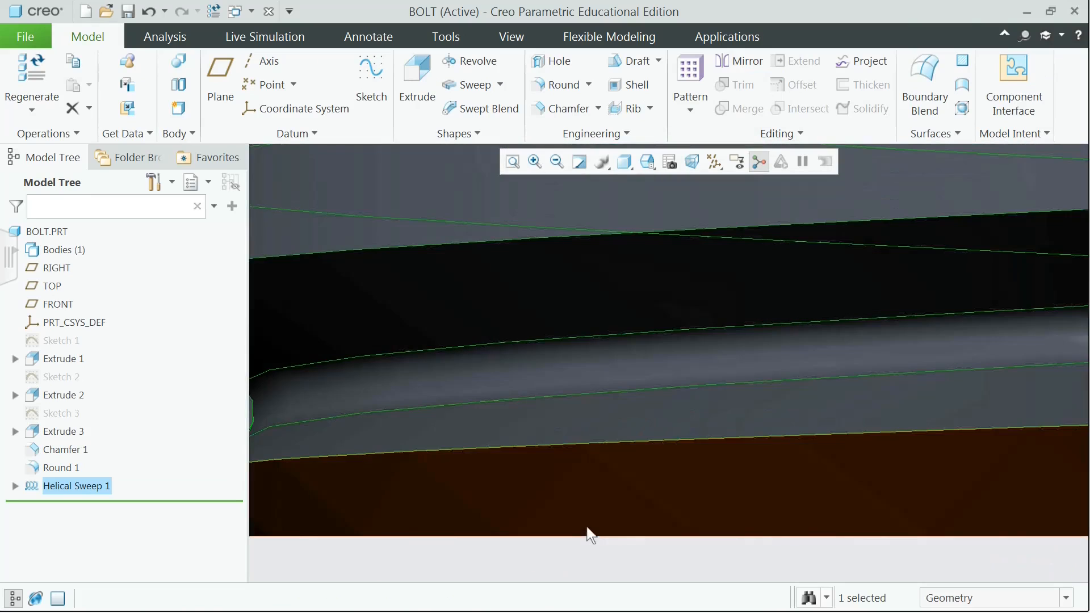
scroll(591, 527, up, 10)
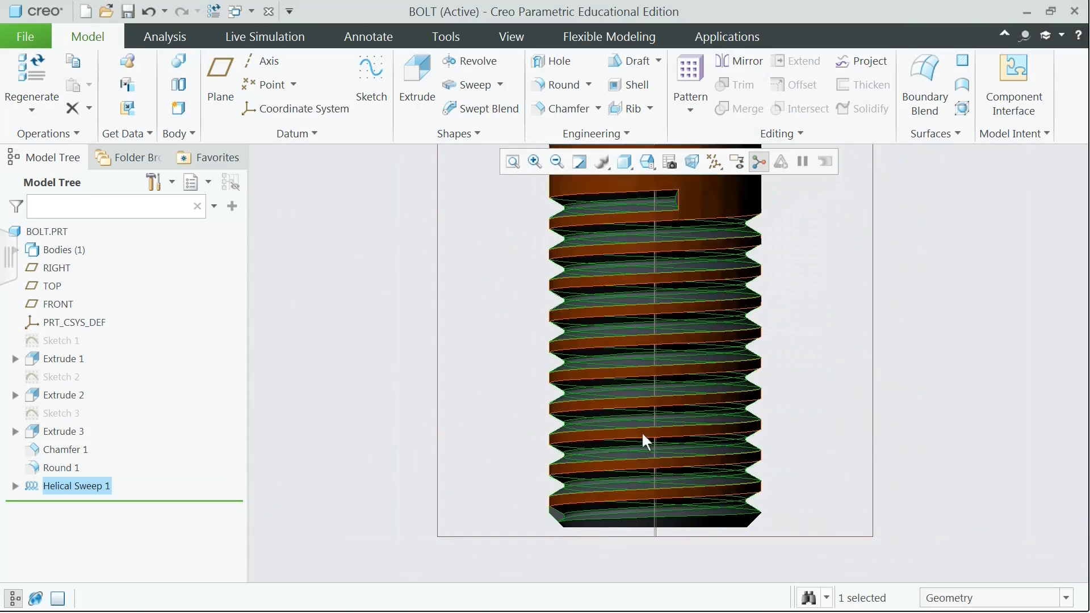
scroll(674, 517, down, 3)
scroll(673, 510, down, 2)
scroll(410, 397, down, 5)
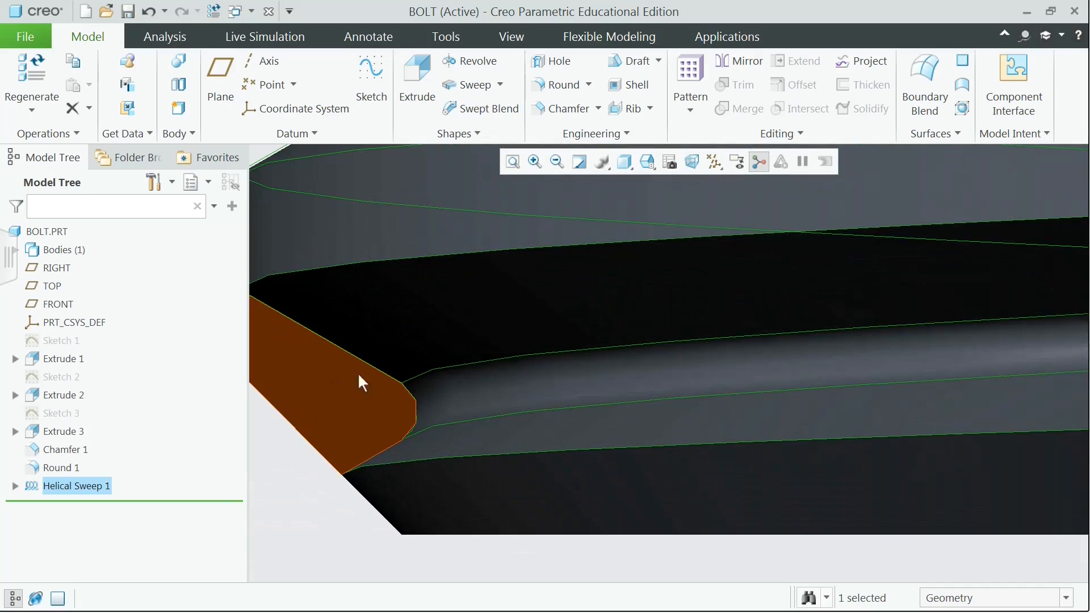
scroll(542, 367, up, 6)
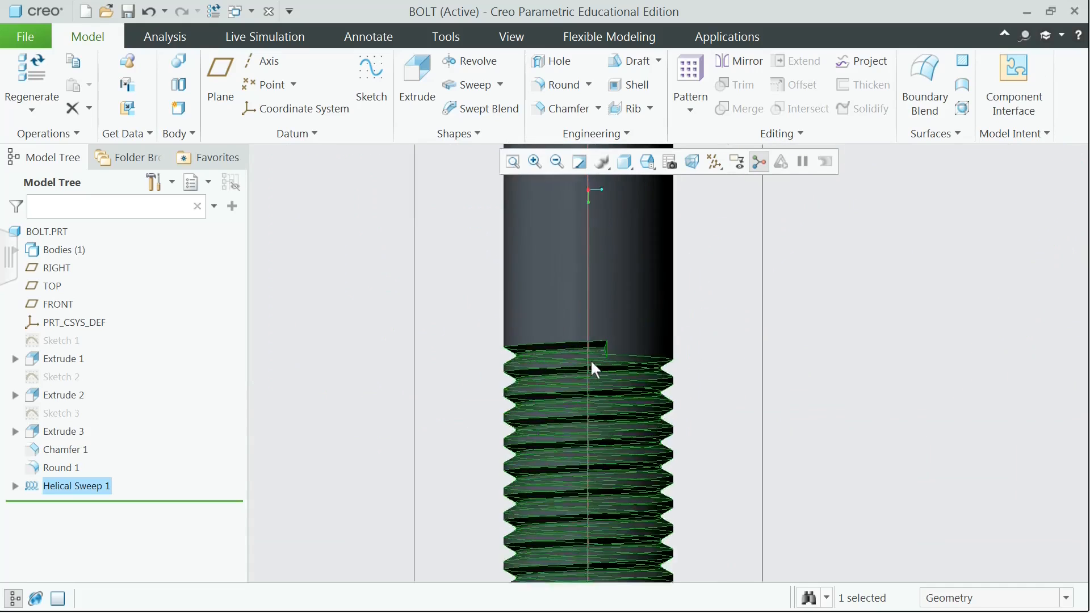
scroll(604, 353, down, 5)
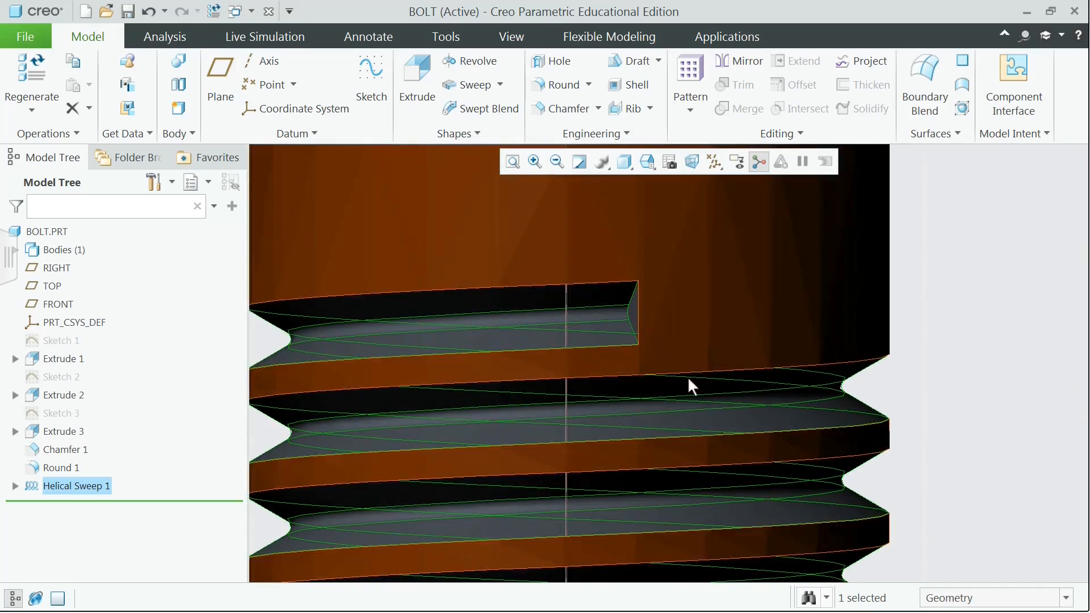
scroll(727, 427, down, 3)
scroll(724, 427, up, 7)
shift+middle_drag(714, 520, 703, 286)
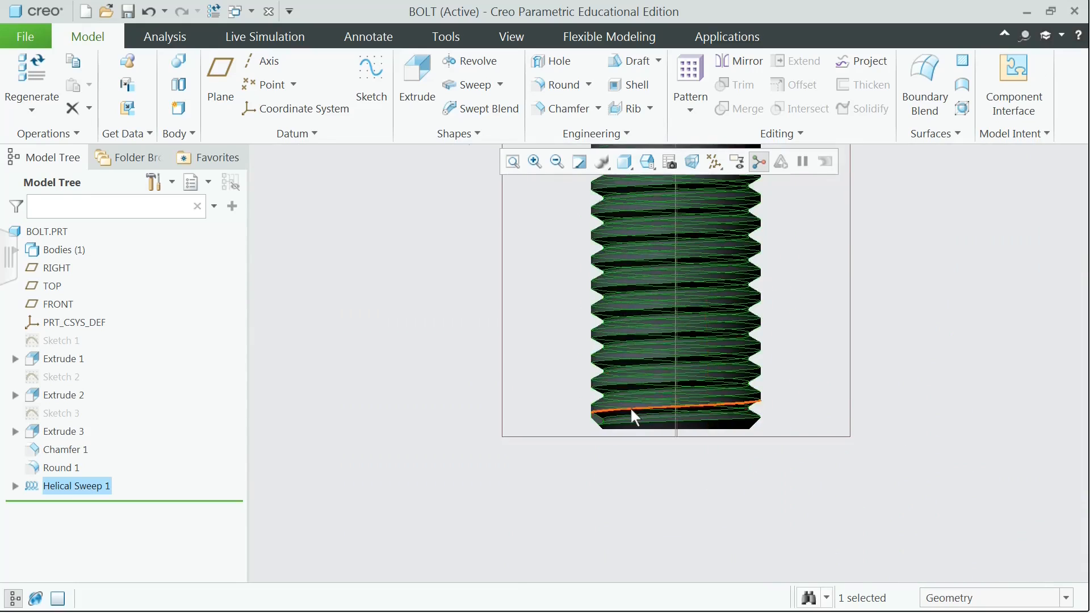
scroll(630, 409, down, 6)
scroll(634, 409, up, 3)
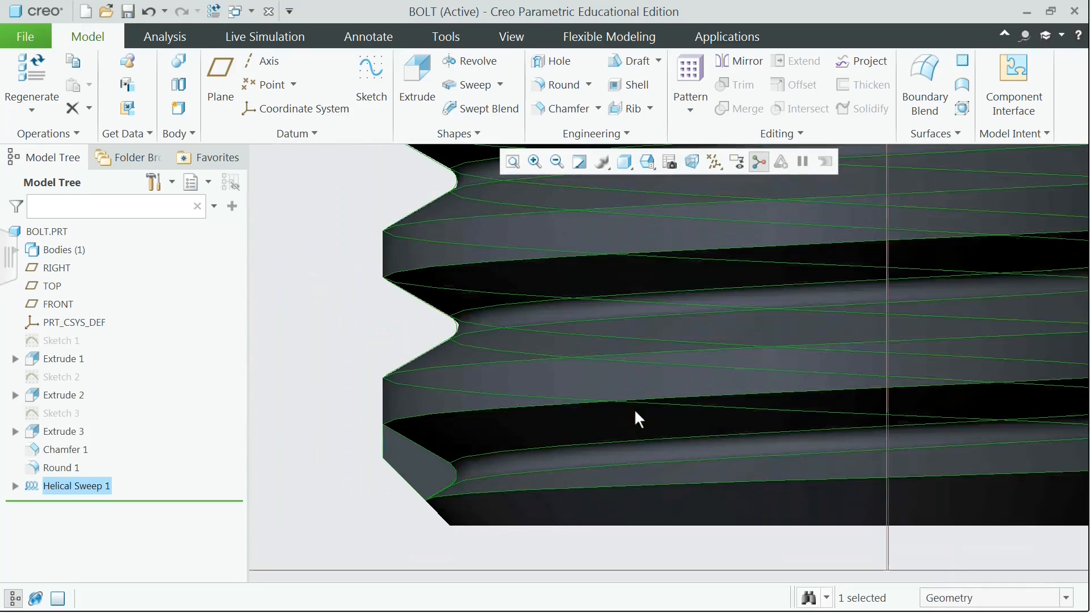
Start a new sketch on the flat face at the thread groove's start by the chamfered end, with TOP as the bottom orientation reference
click(333, 268)
click(372, 80)
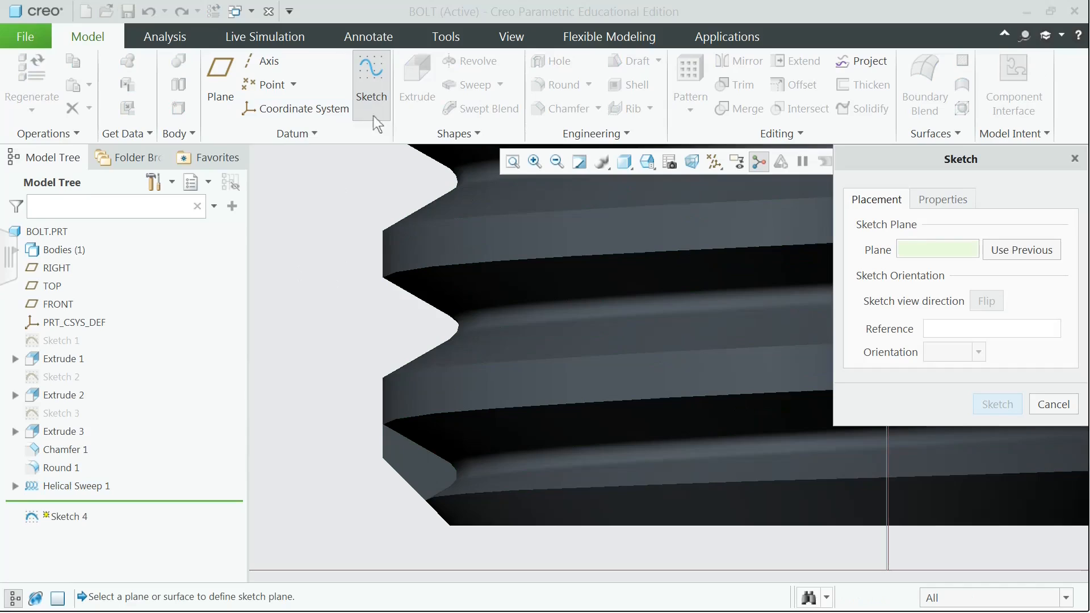
click(425, 477)
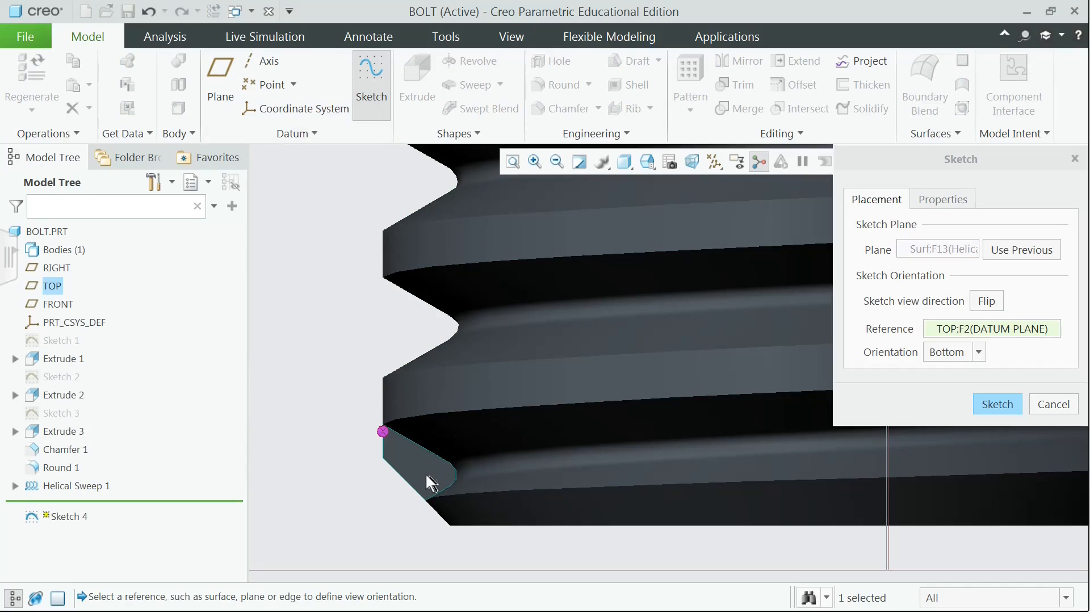
click(997, 404)
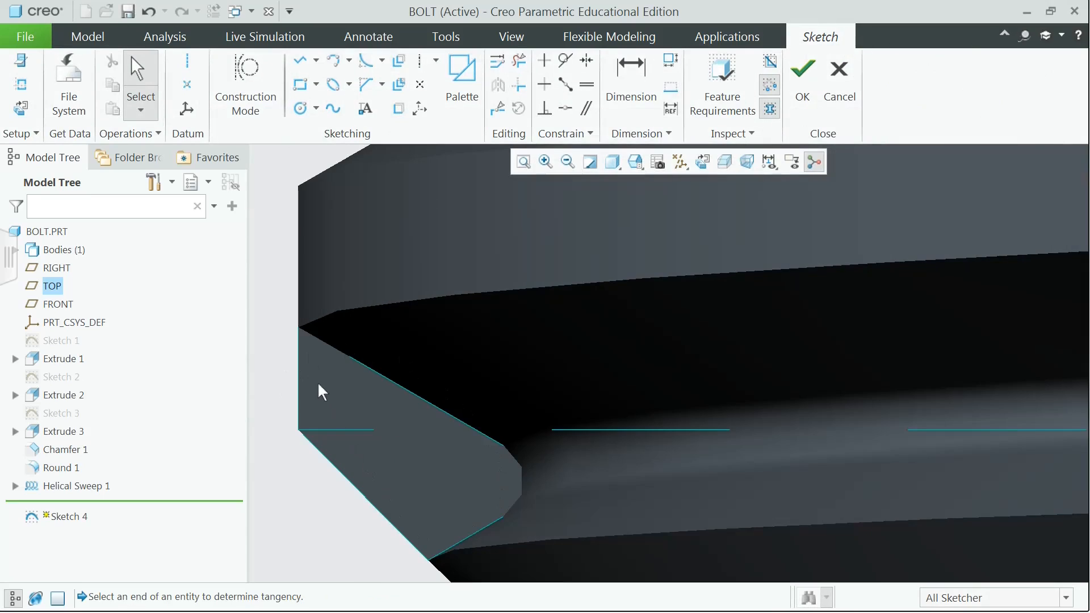
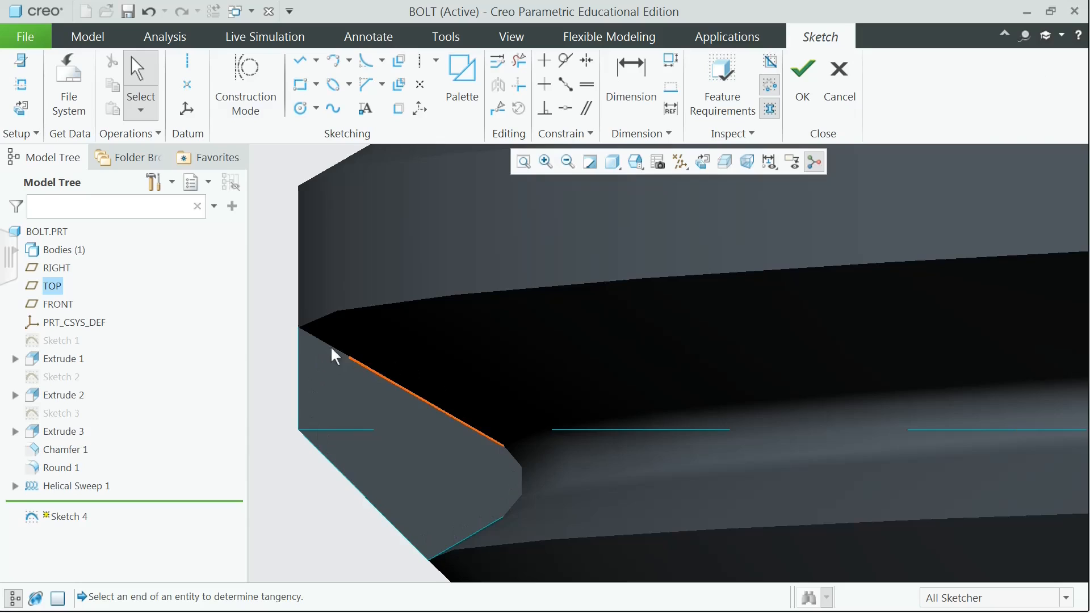
Trace the four straight edges of the groove's end face with a line chain, leaving the rounded root open
click(317, 61)
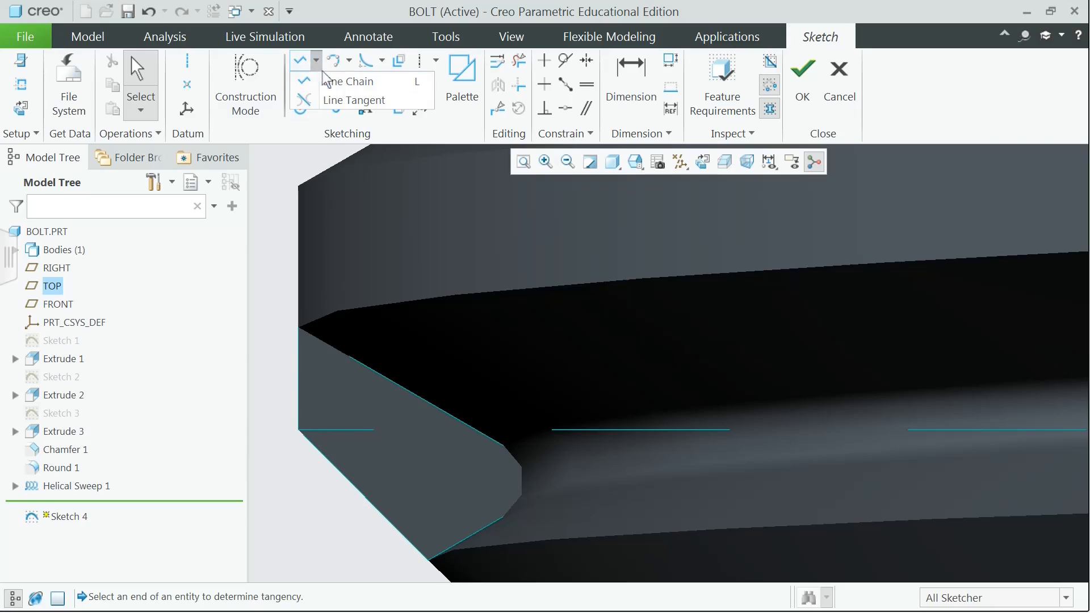
click(335, 81)
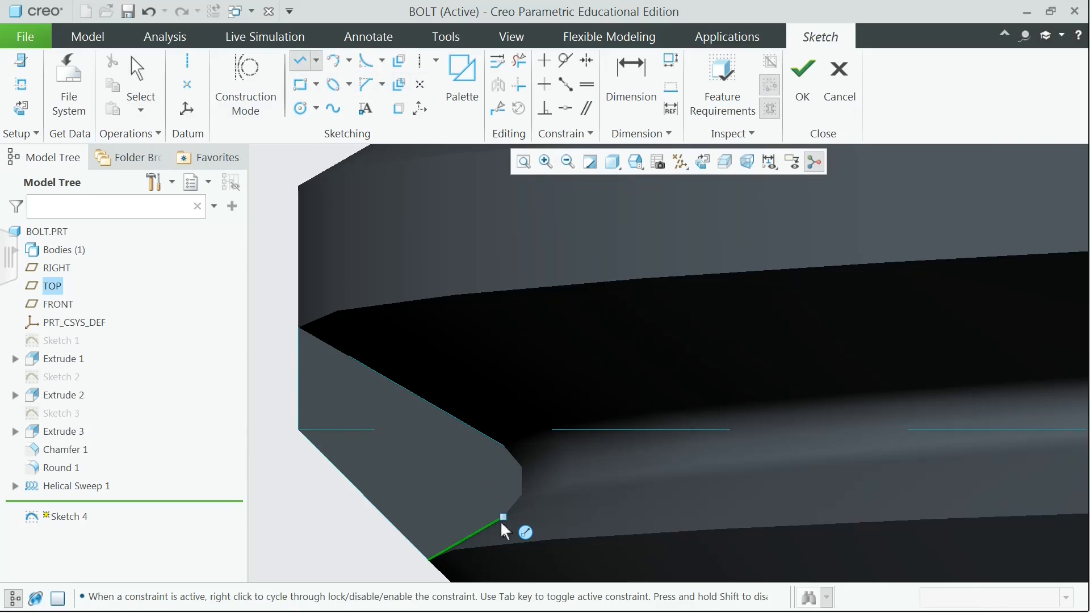
click(427, 559)
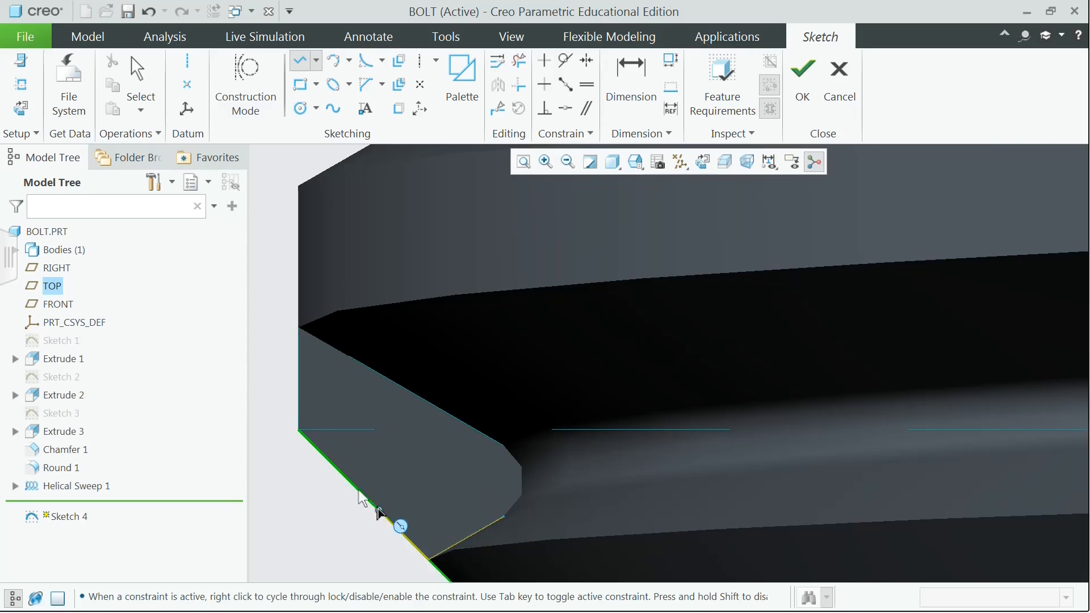
click(297, 430)
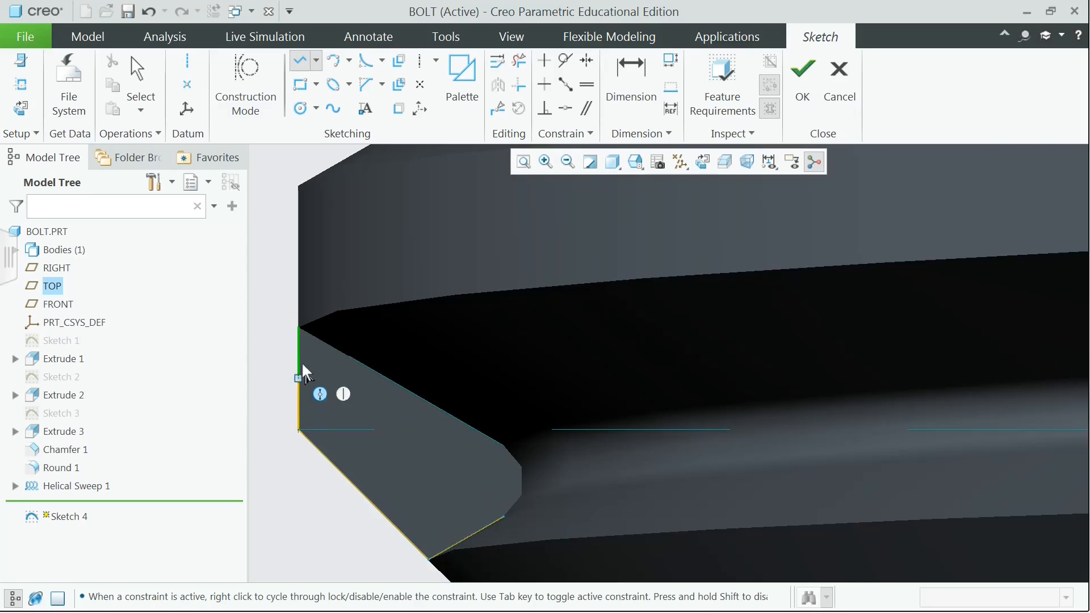
click(299, 329)
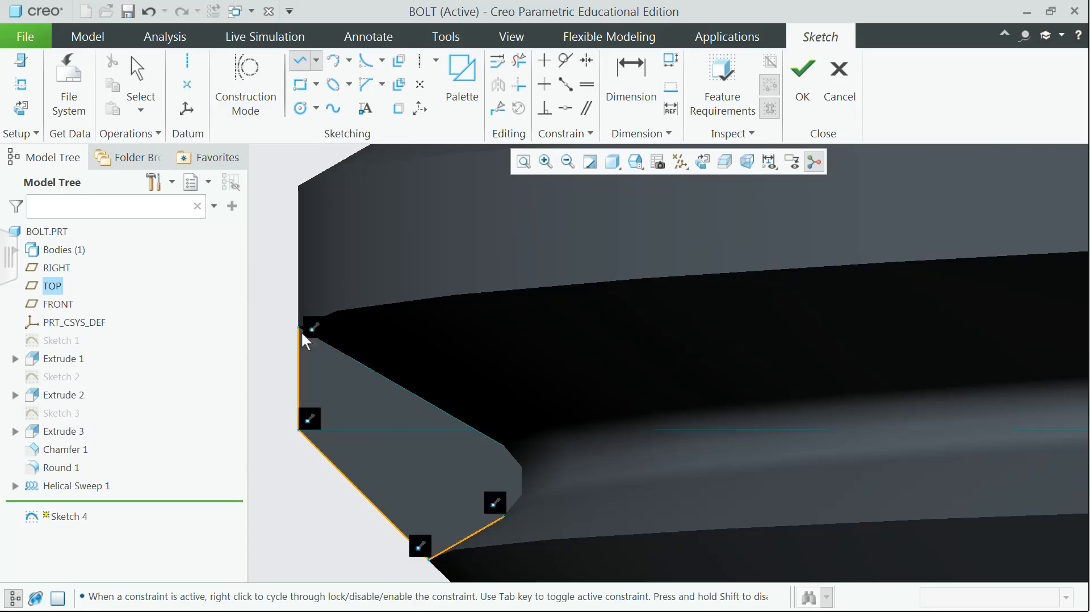
click(503, 446)
Close the profile at the groove root with a 3-Point / Tangent End arc between the open line ends and finish the sketch
click(348, 60)
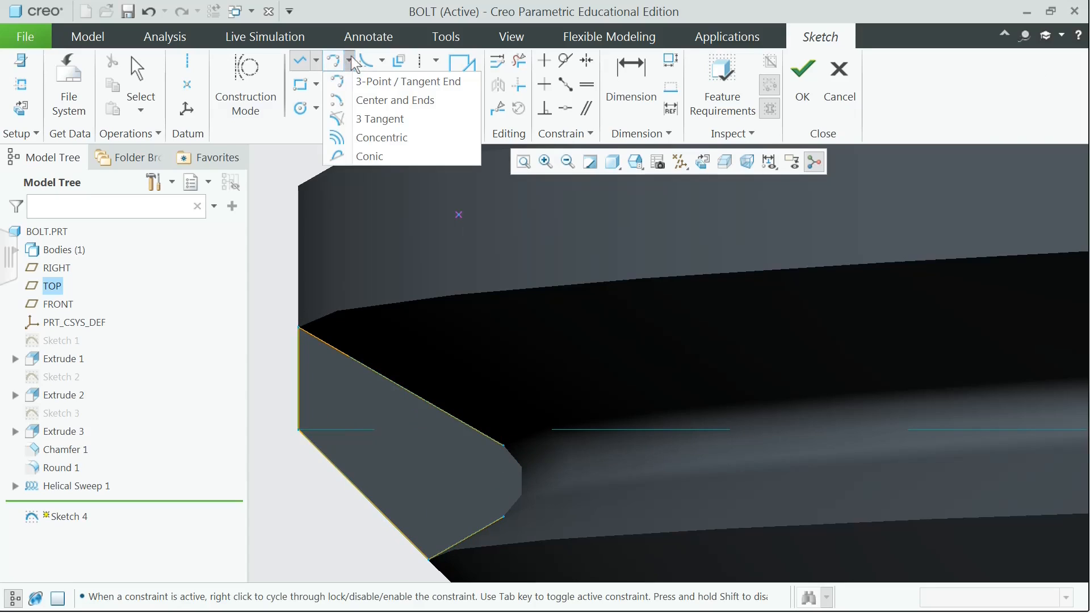
click(378, 83)
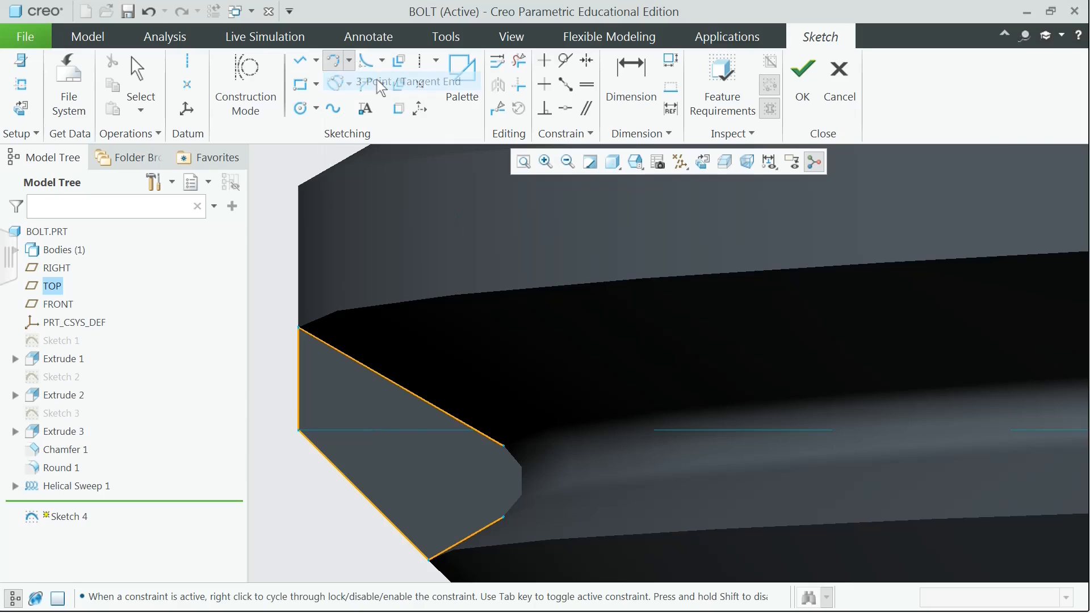
click(503, 519)
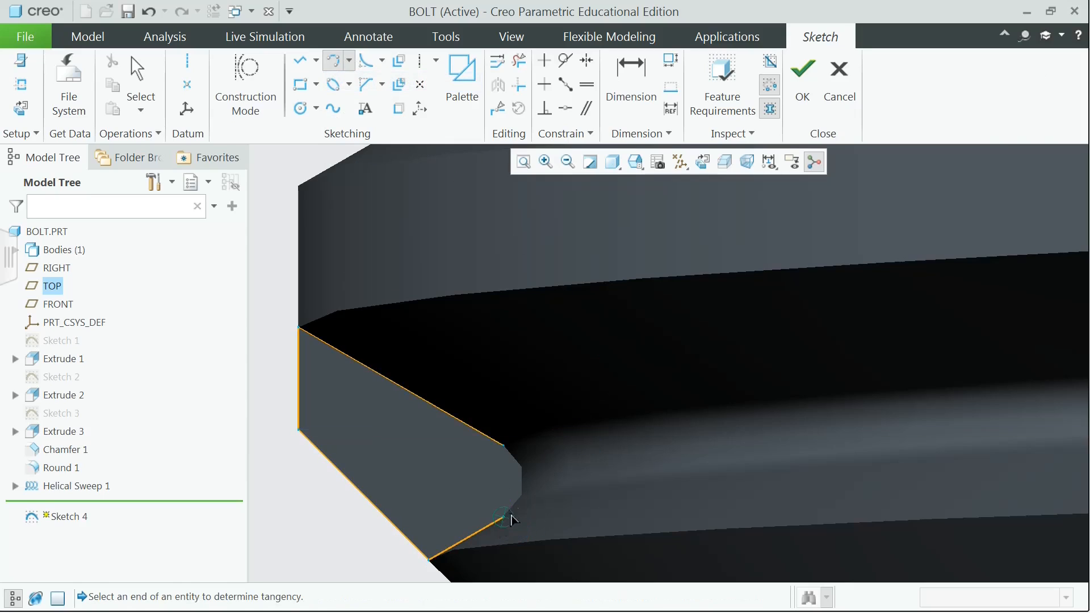
click(510, 515)
click(504, 447)
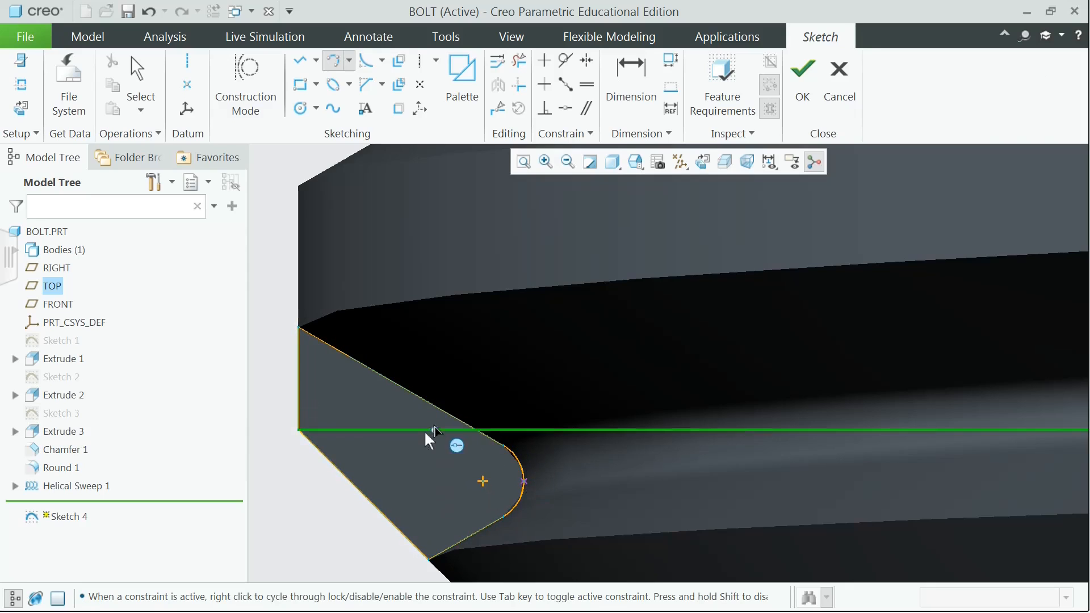
click(802, 82)
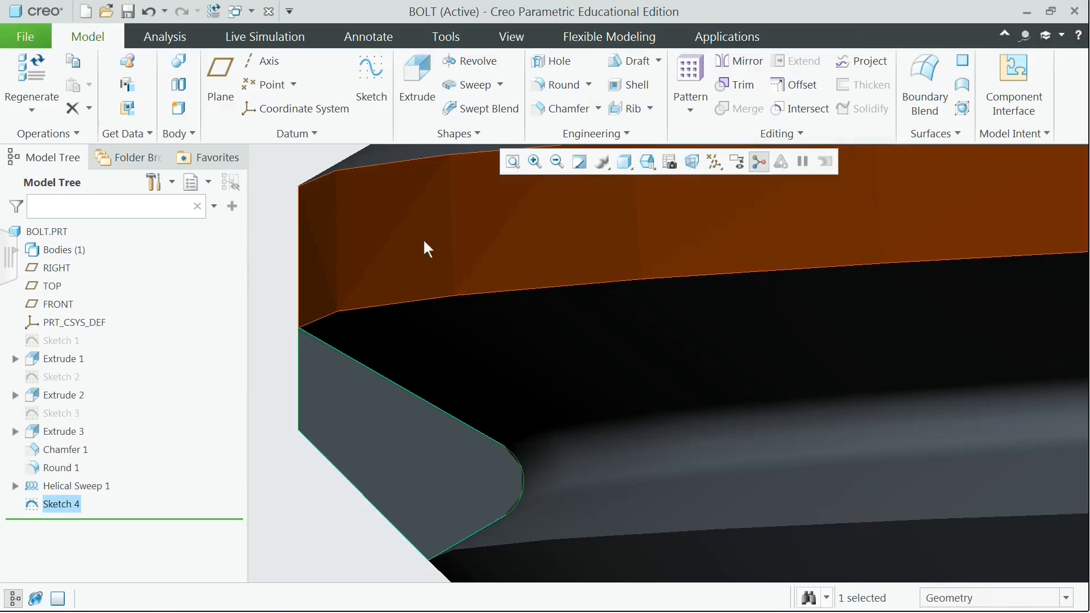
Extrude the groove profile outward through all surfaces with material removal, reversing its direction away from the existing thread groove
click(420, 81)
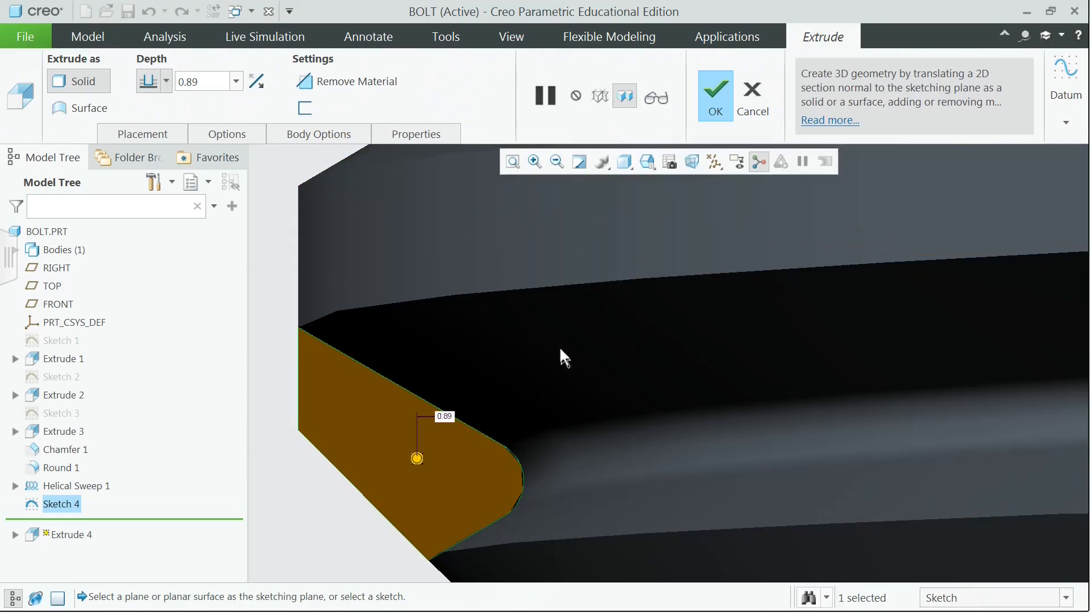
middle_drag(559, 346, 467, 147)
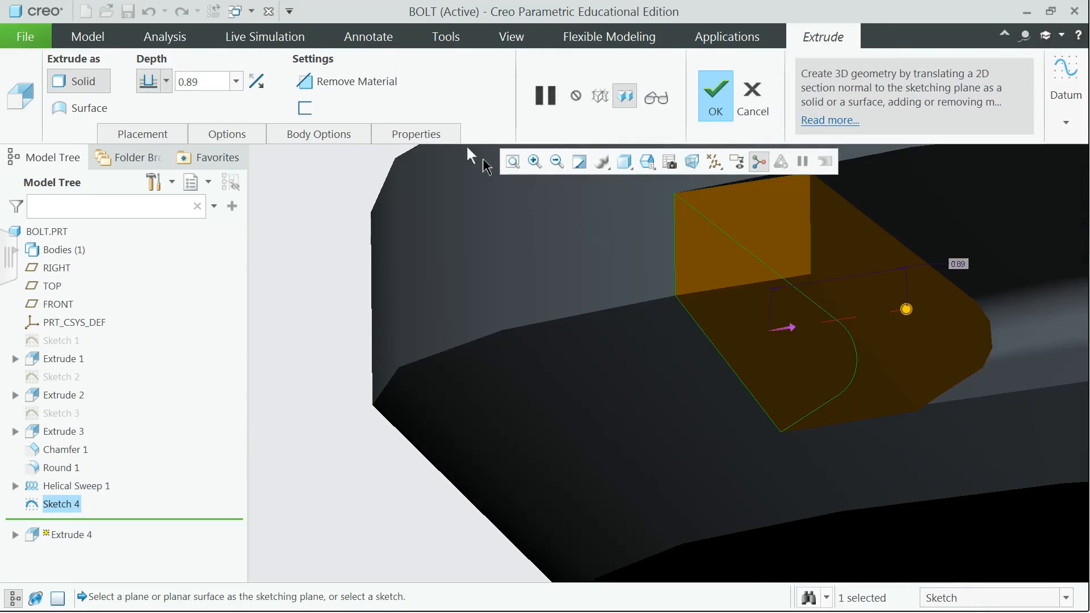
click(262, 90)
click(166, 81)
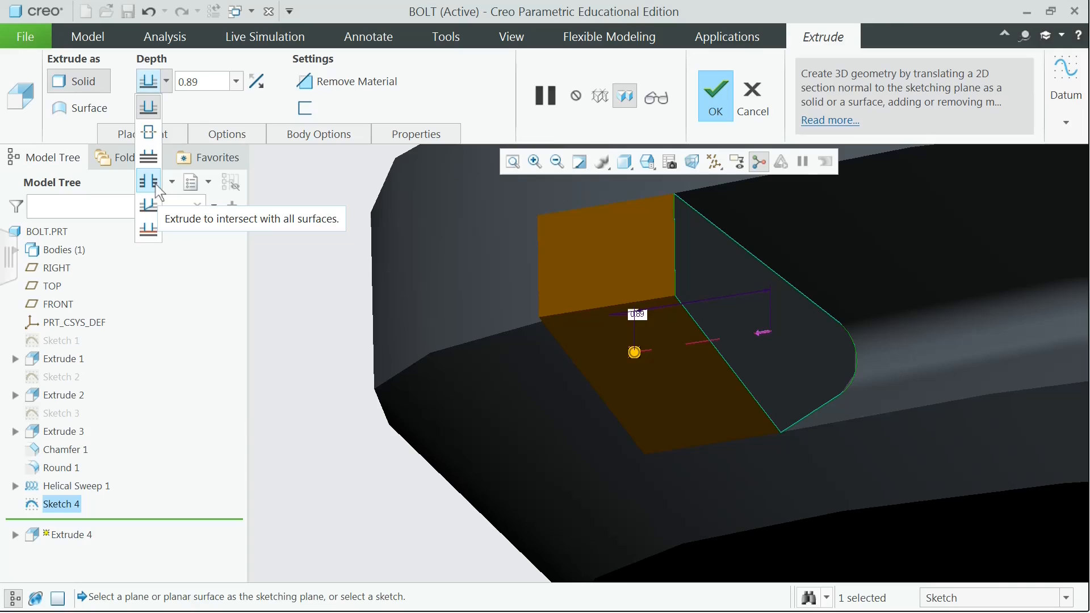
click(157, 186)
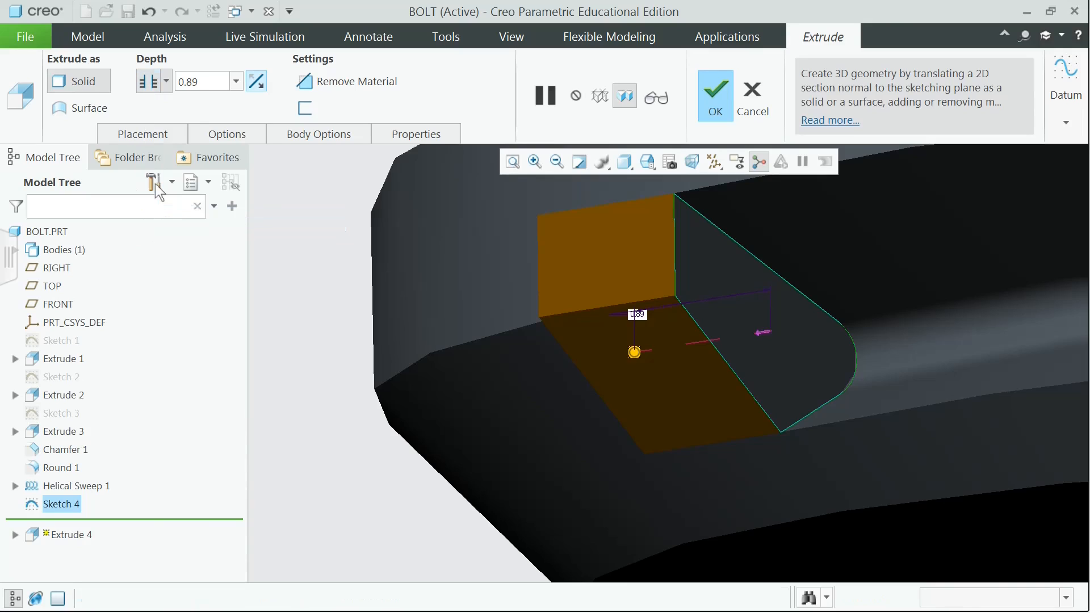
click(342, 81)
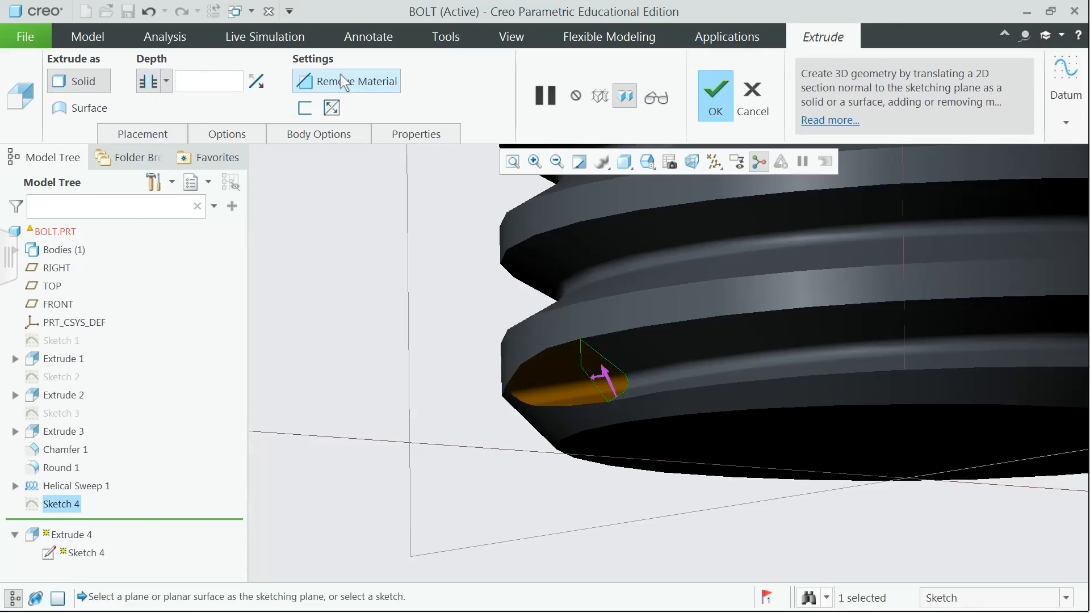
click(723, 92)
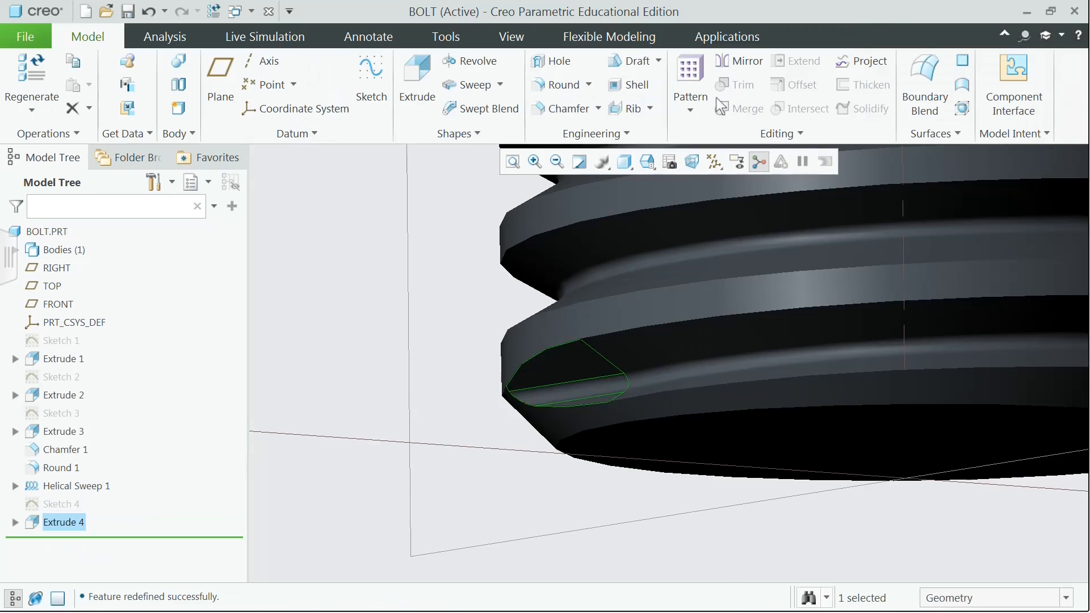
Show the bolt in Standard Orientation and inspect the thread run-out where it meets the plain shank
click(647, 161)
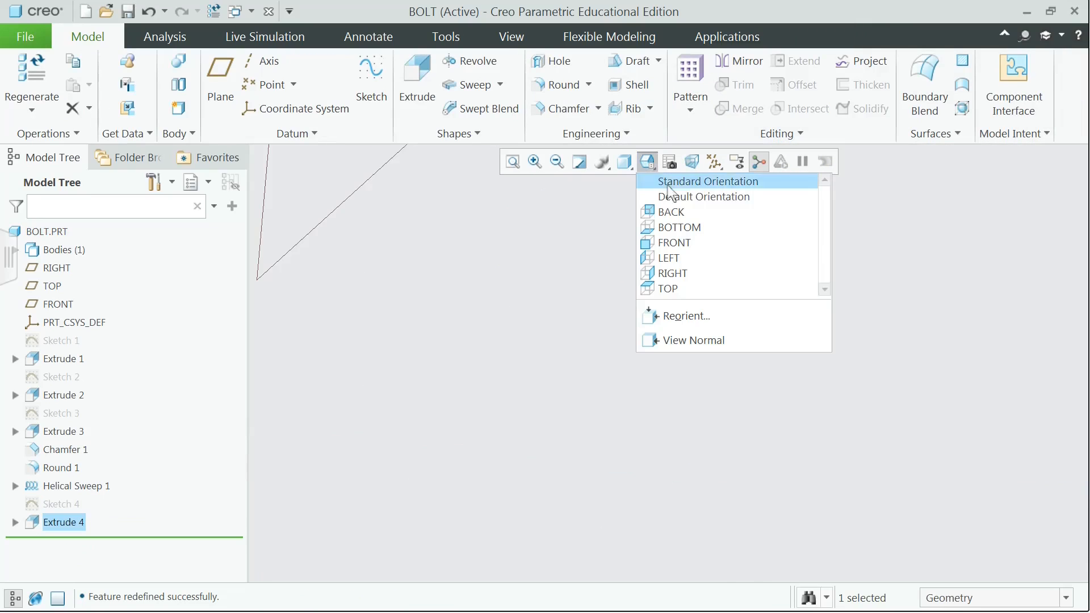
click(671, 189)
scroll(728, 410, up, 5)
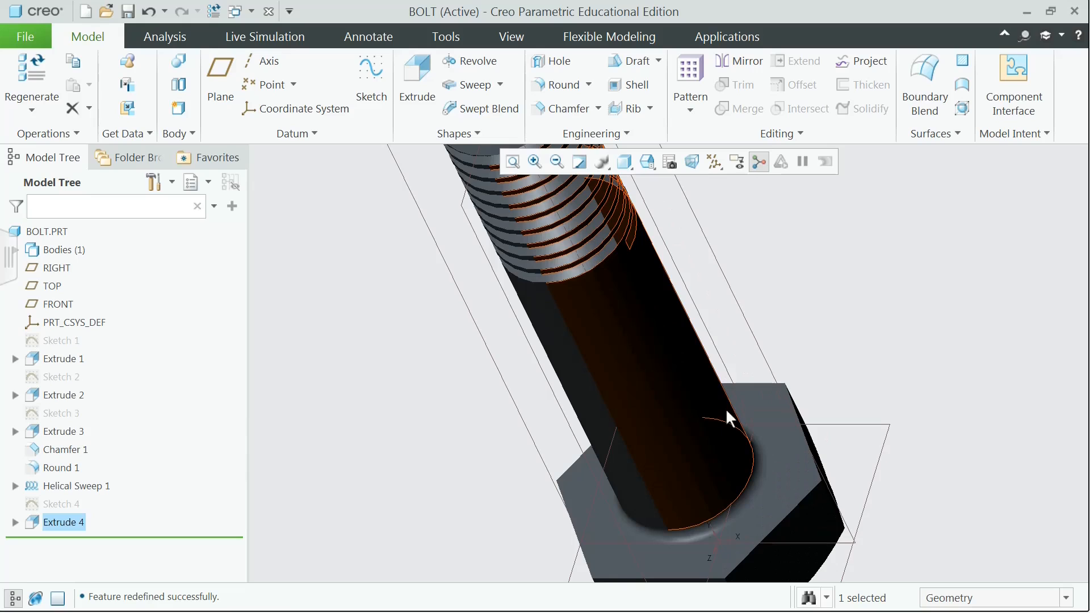
scroll(580, 264, down, 4)
middle_drag(580, 263, 525, 316)
scroll(484, 240, up, 4)
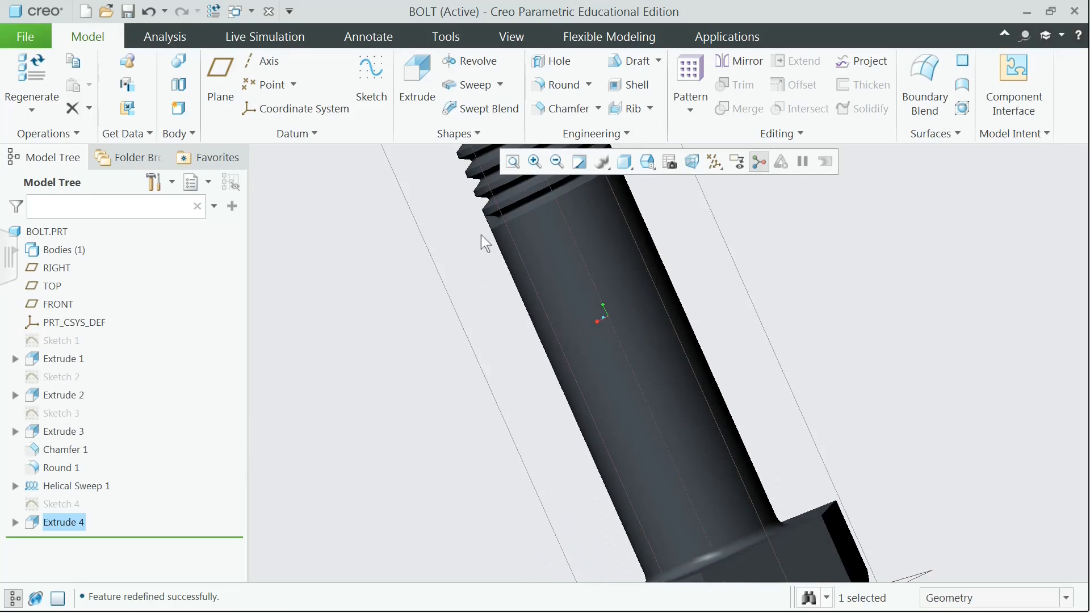
Start a sketch on the flat end face of the thread groove beside the plain shank, with the TOP plane as orientation reference
scroll(492, 222, up, 6)
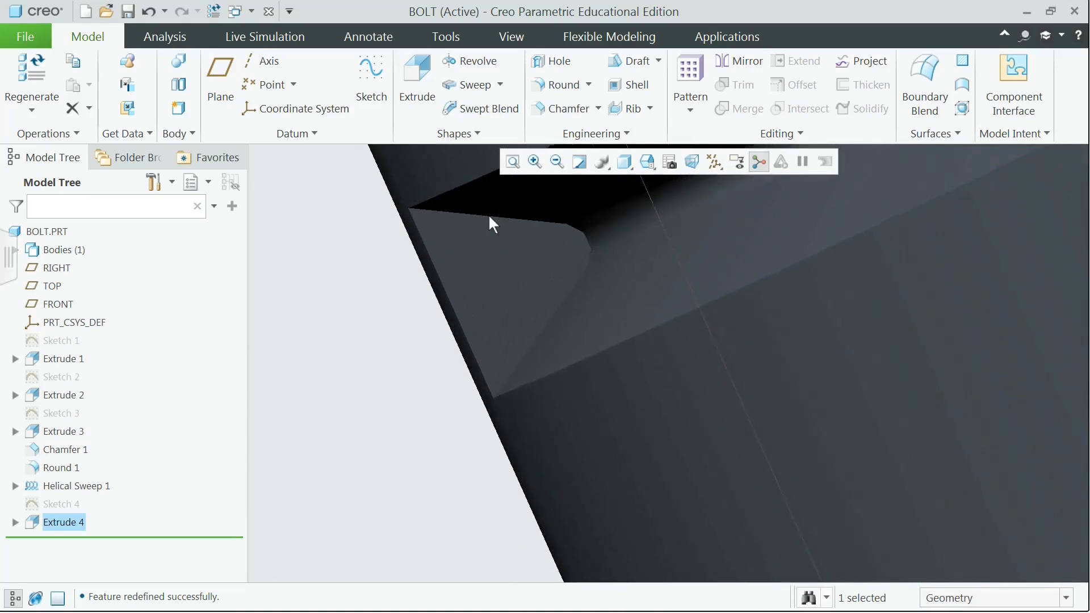
middle_drag(491, 225, 487, 244)
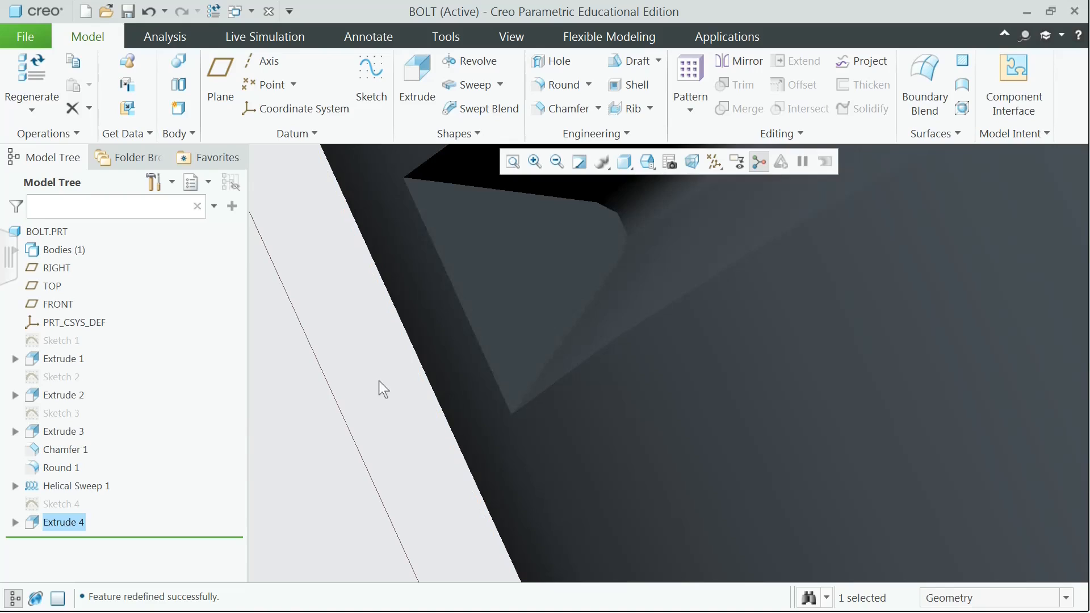
click(324, 356)
click(370, 80)
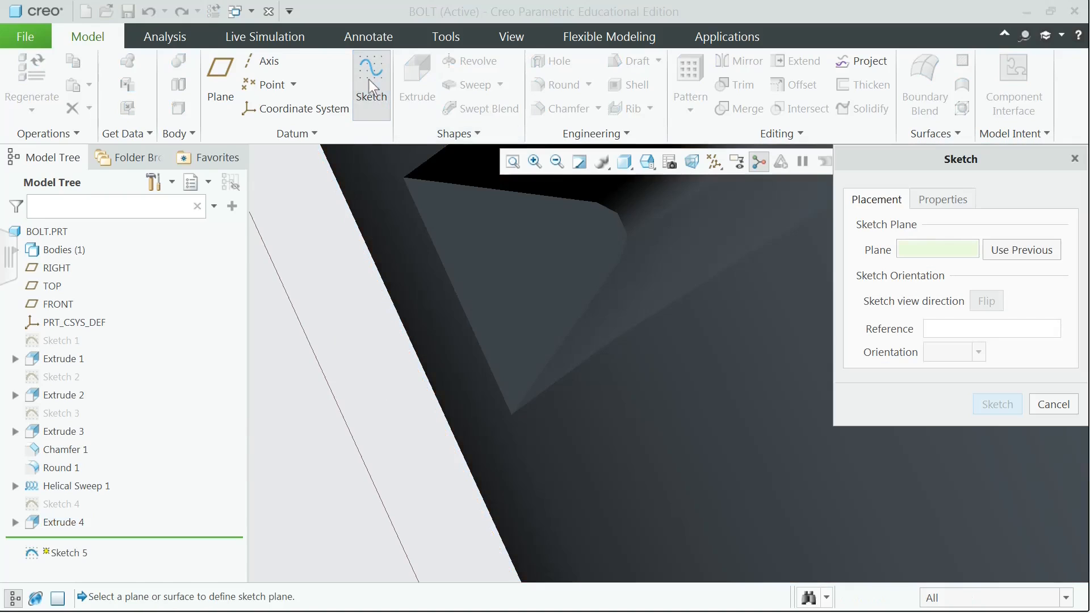
click(529, 277)
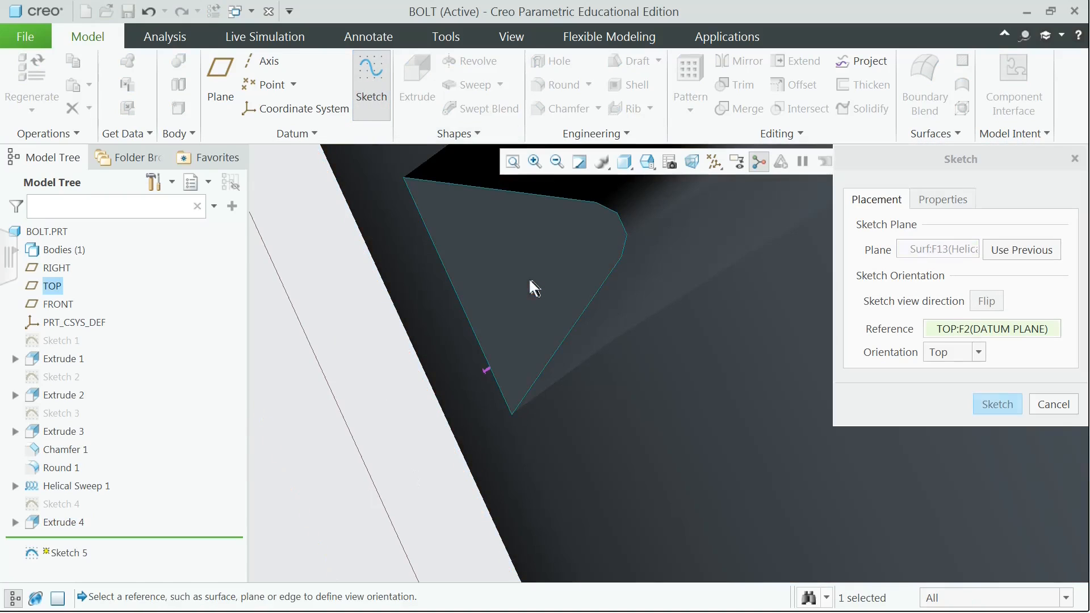
click(1004, 403)
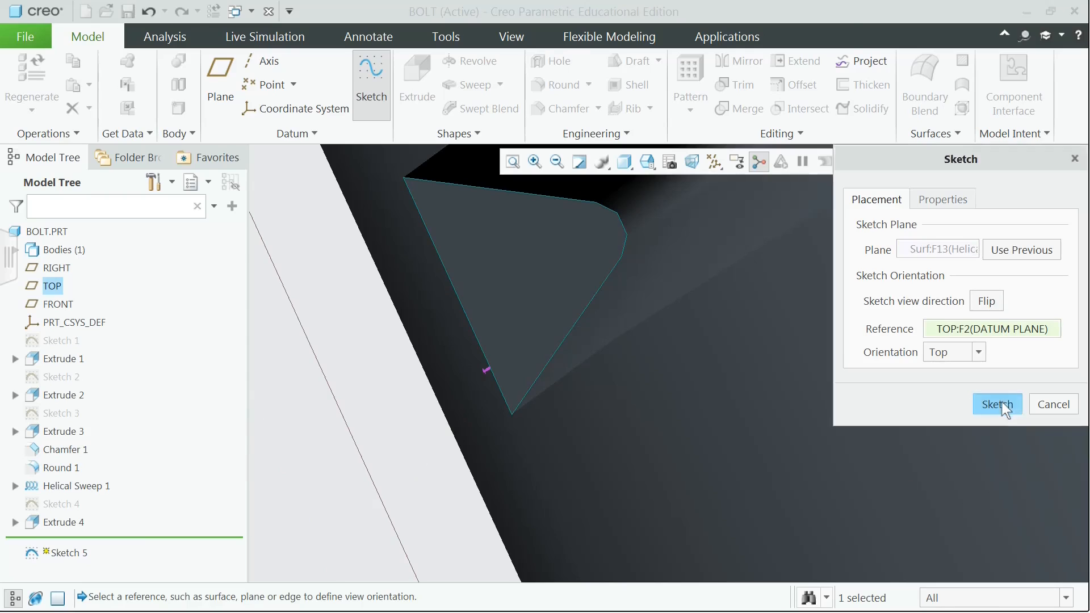
Trace the outer edge and both flanks of the groove's end face with line chains, leaving the rounded root open
click(316, 59)
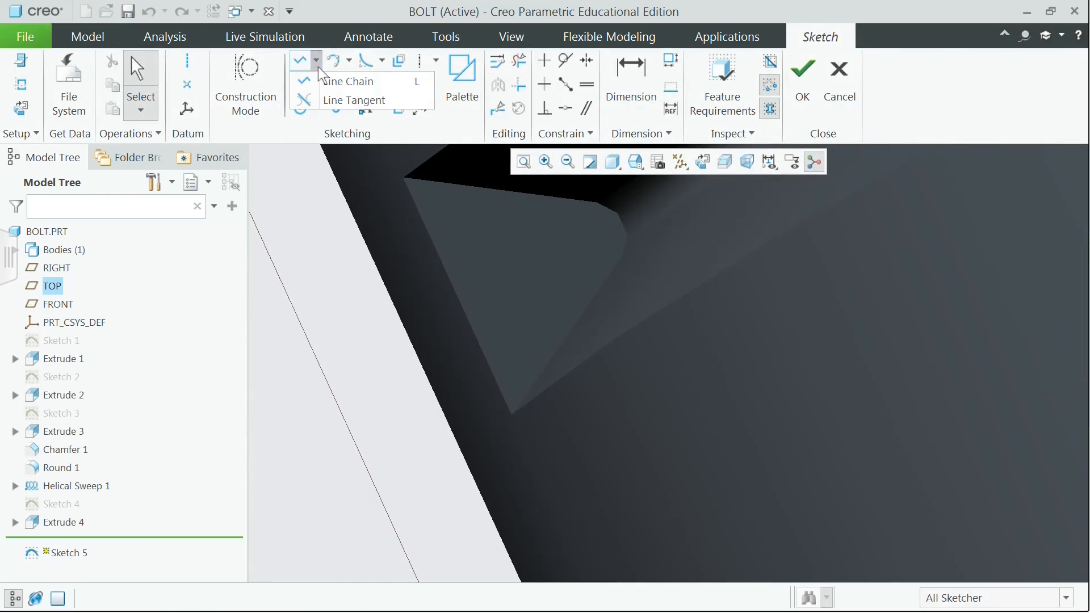
click(343, 83)
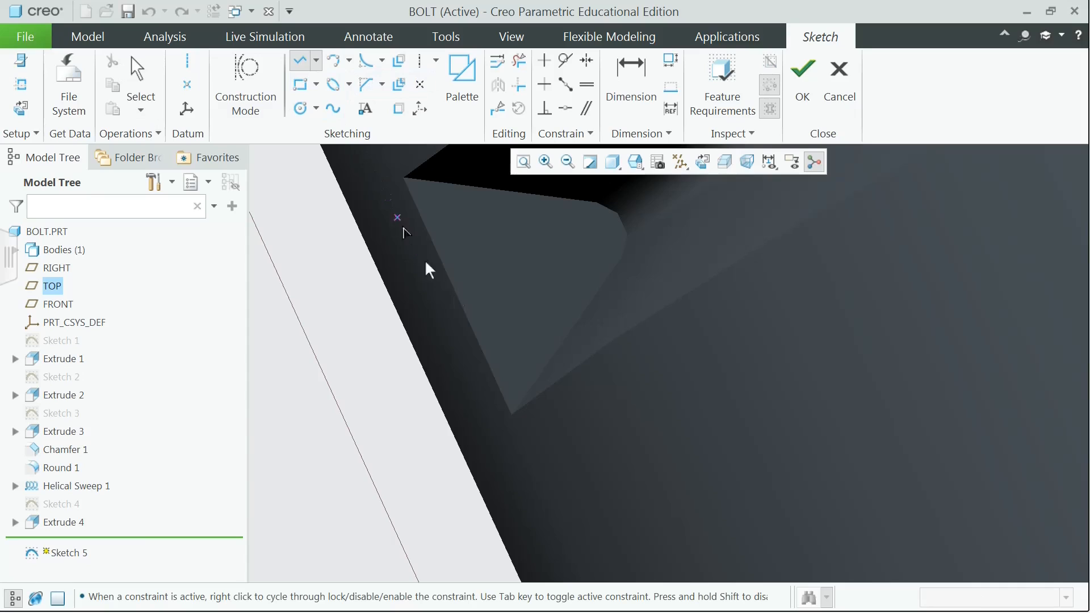
click(510, 416)
click(403, 178)
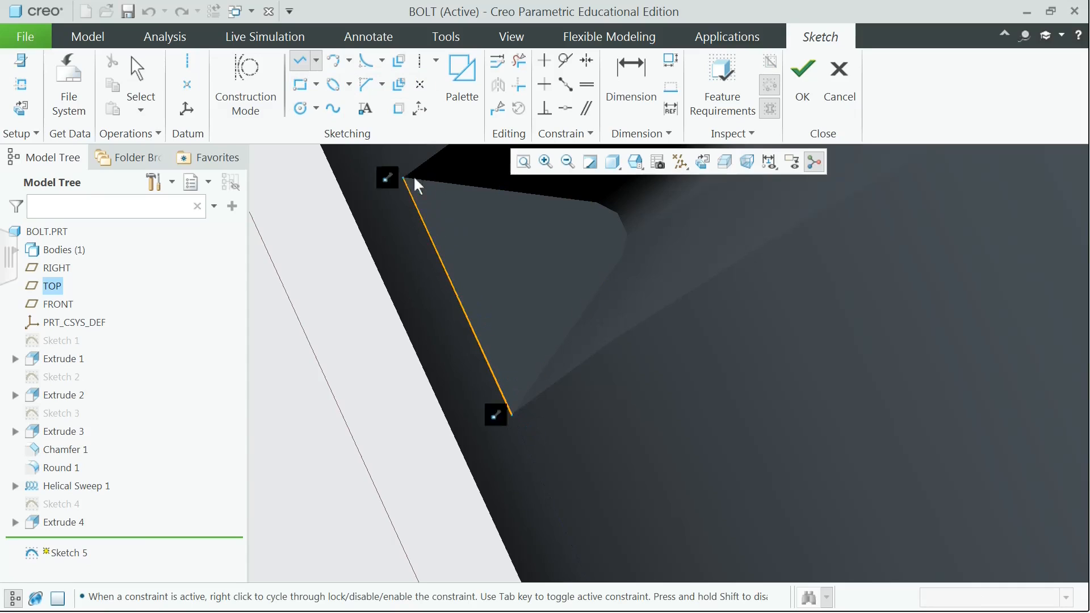
click(596, 202)
middle_click(604, 205)
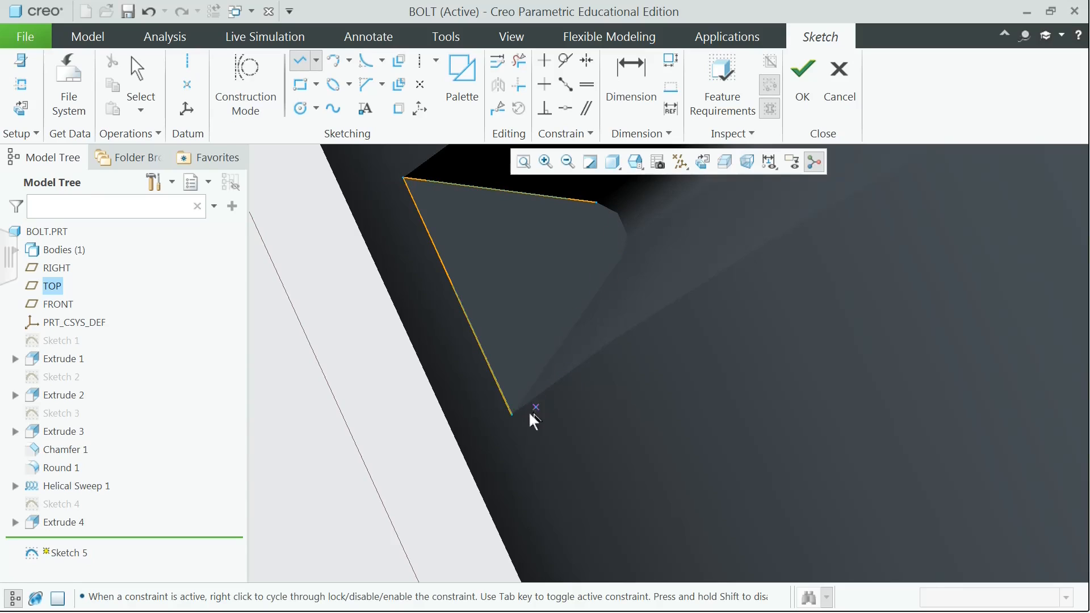
click(512, 415)
click(604, 270)
middle_click(609, 274)
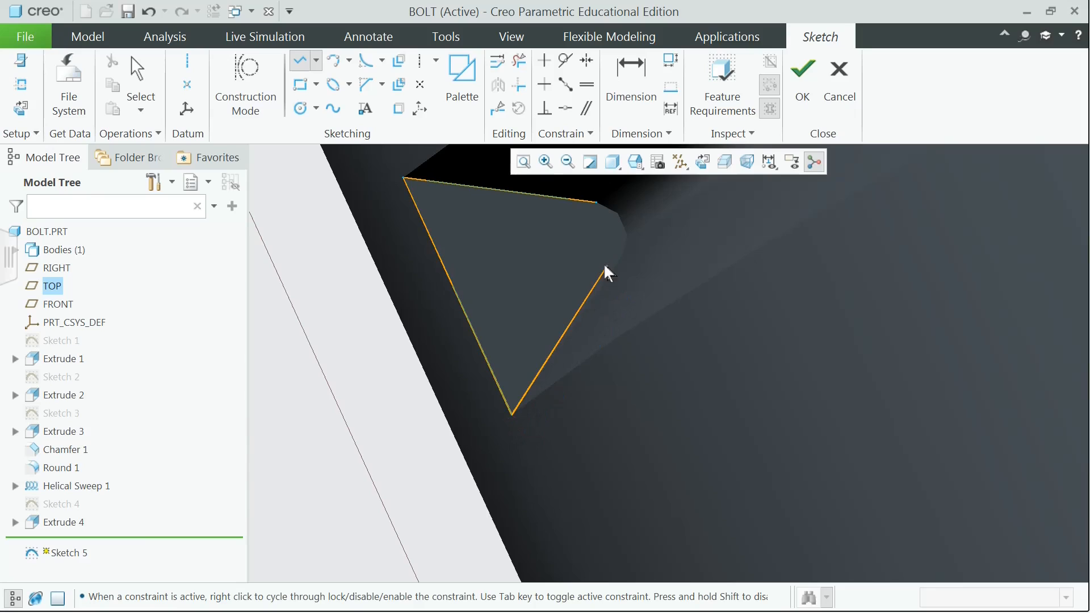
drag(605, 269, 621, 259)
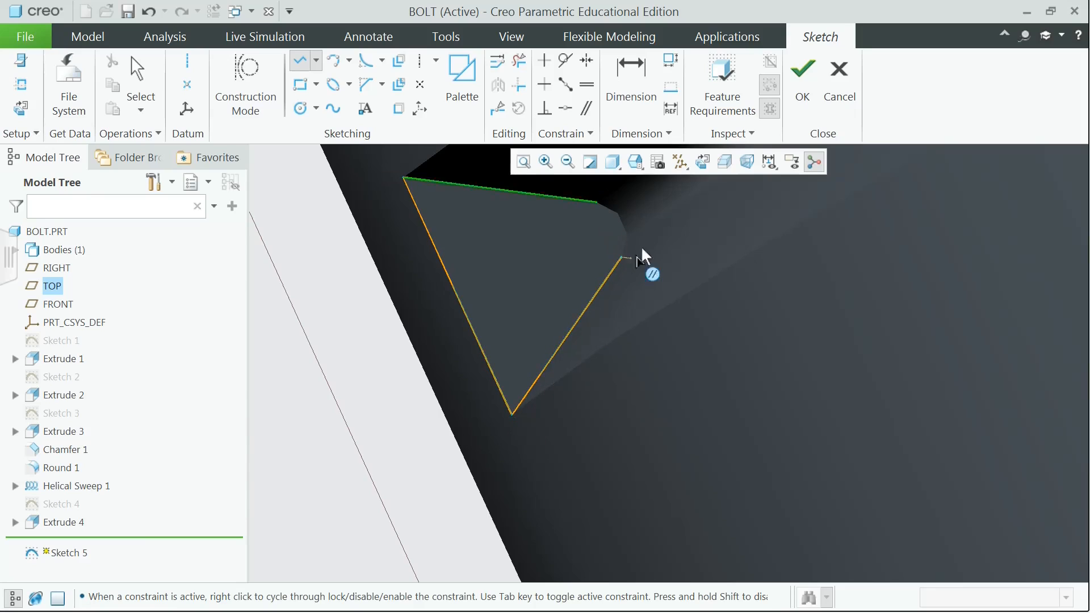
Join the two flank ends with a 3-Point / Tangent End arc along the groove root and finish the sketch
click(350, 60)
click(379, 83)
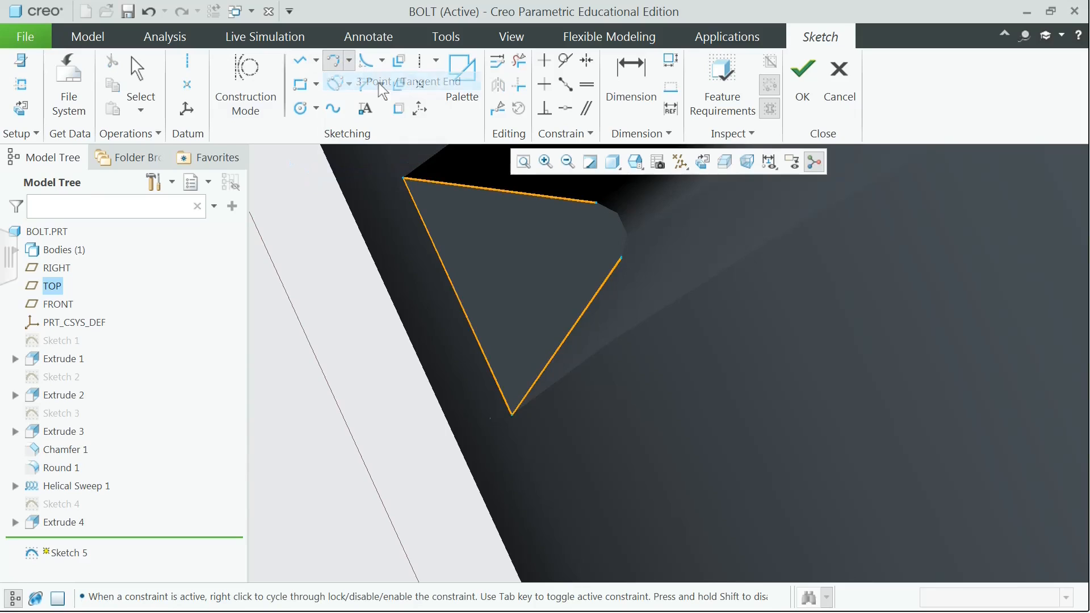
click(594, 203)
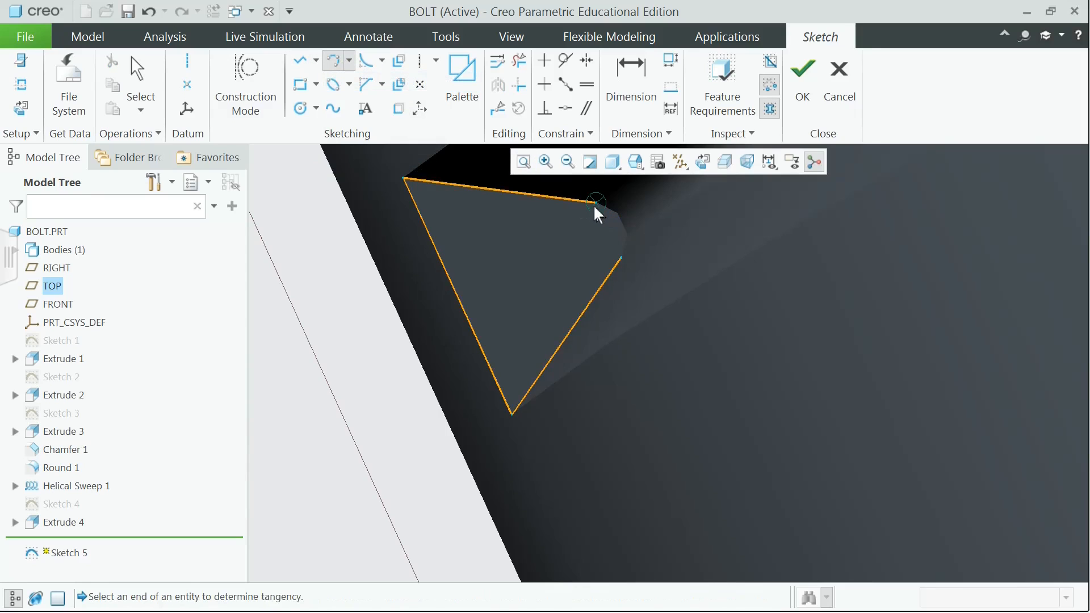
click(623, 241)
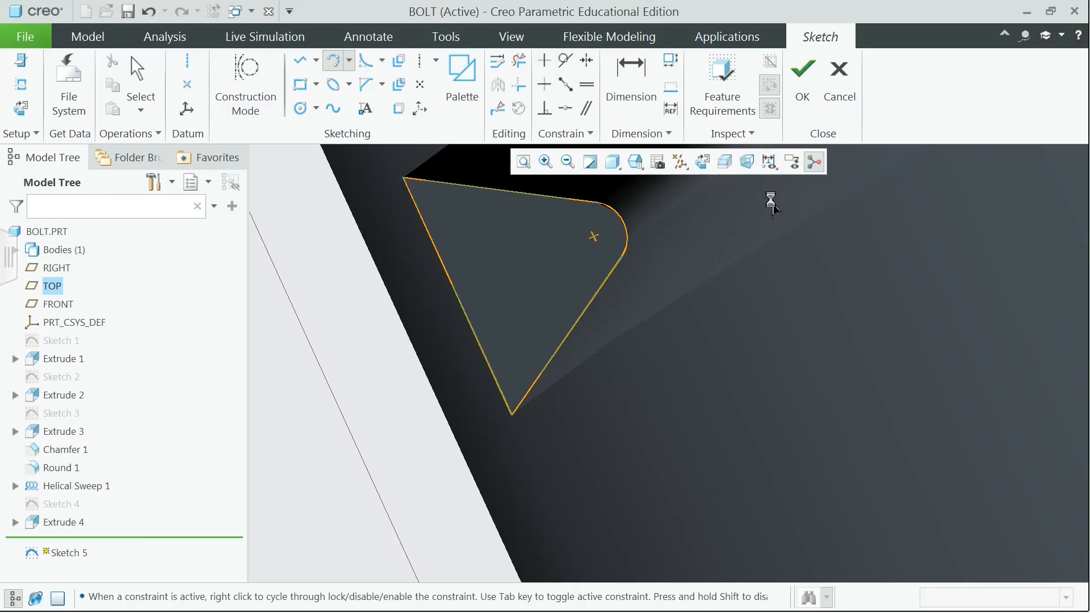
middle_click(771, 212)
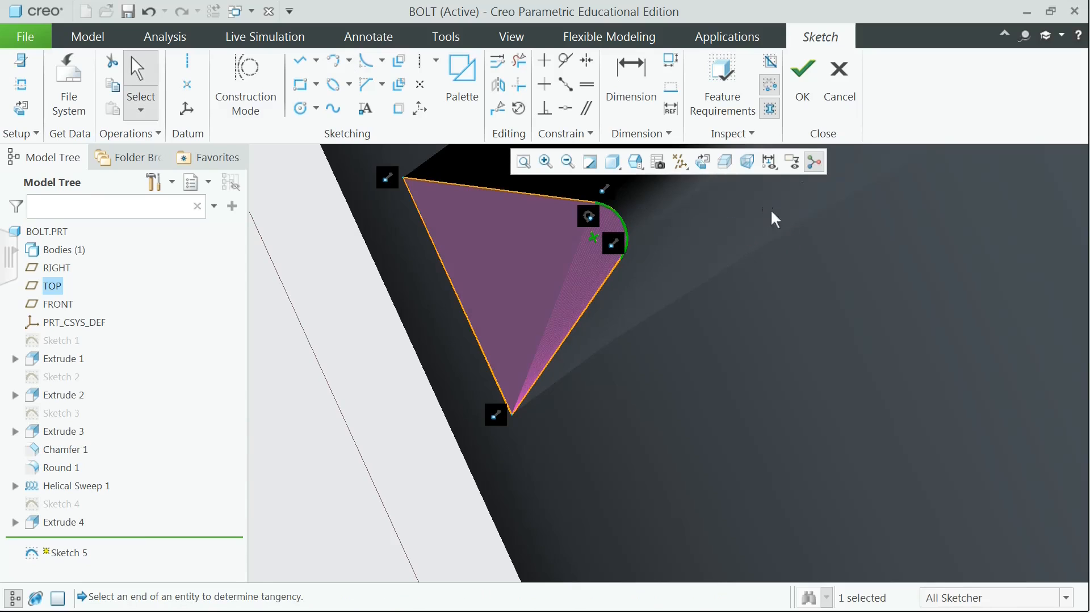
click(804, 79)
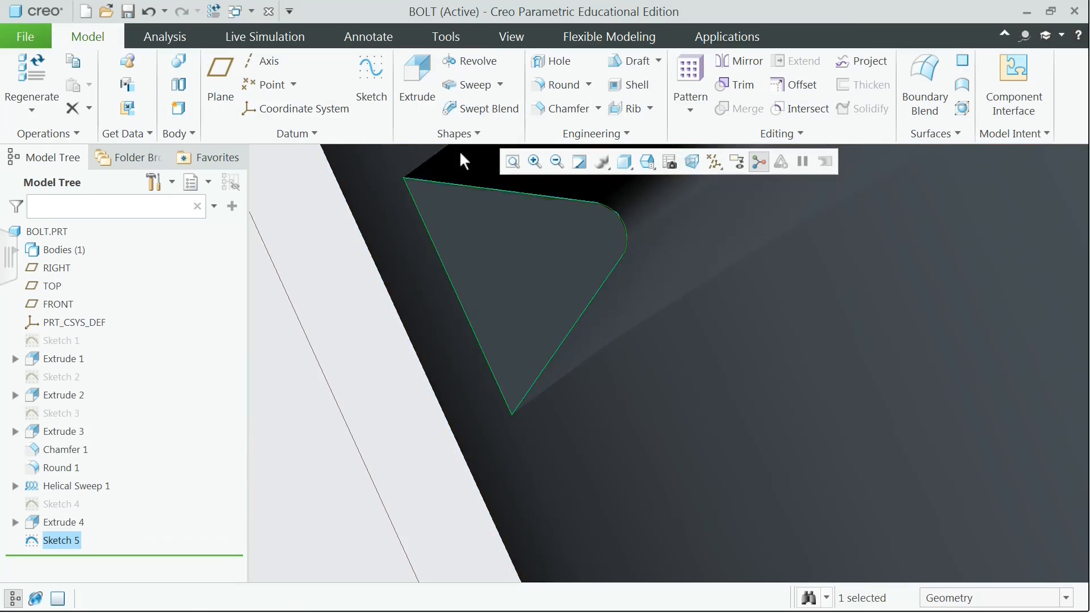
Extrude the new groove profile through all with material removal, flipping its direction so the cut runs out of the shank
click(417, 80)
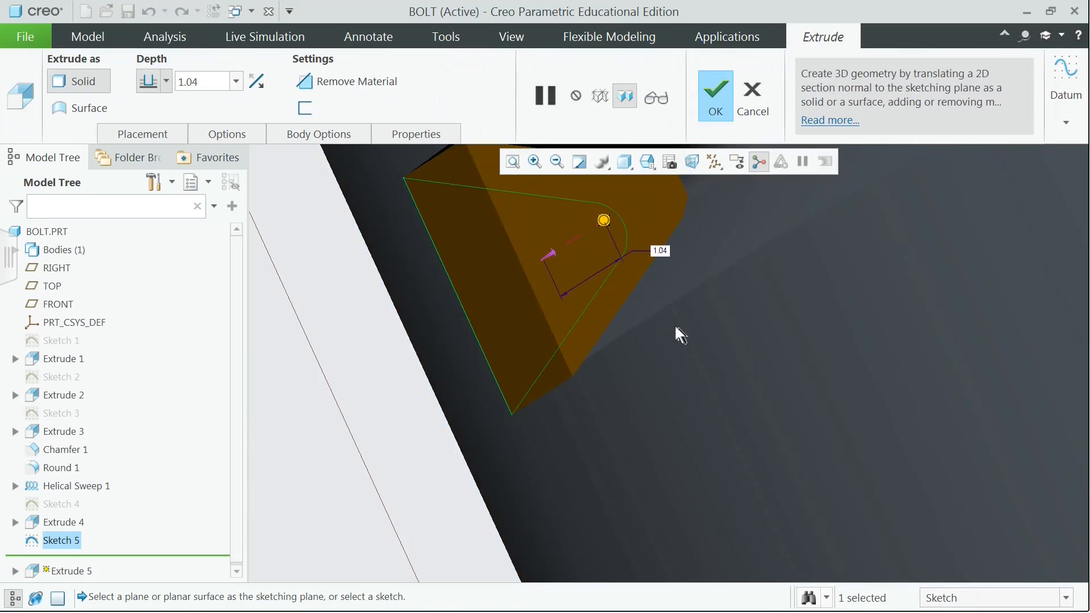
click(256, 83)
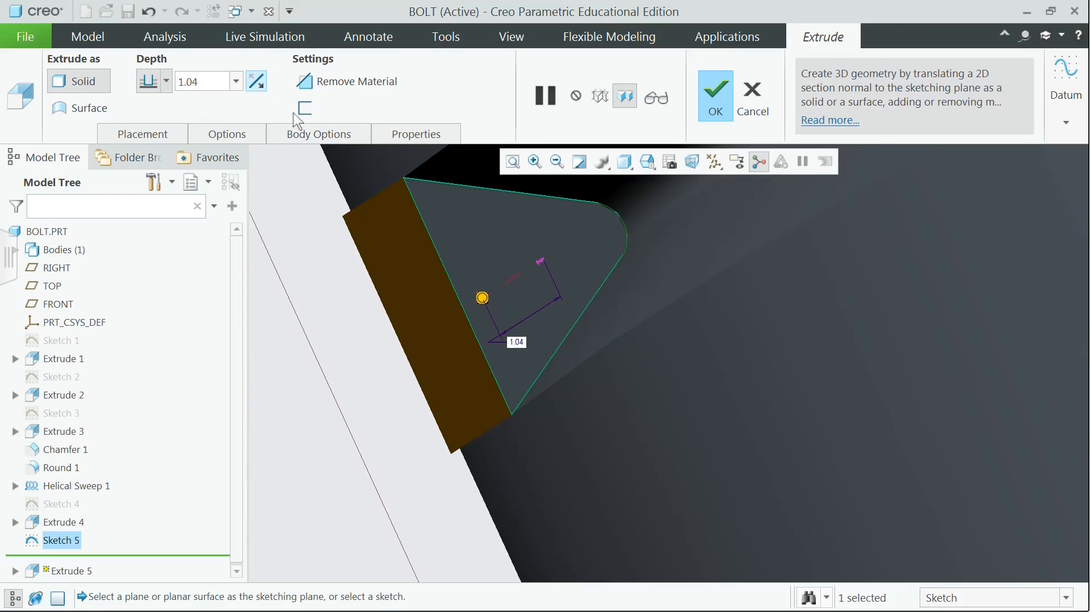
click(168, 82)
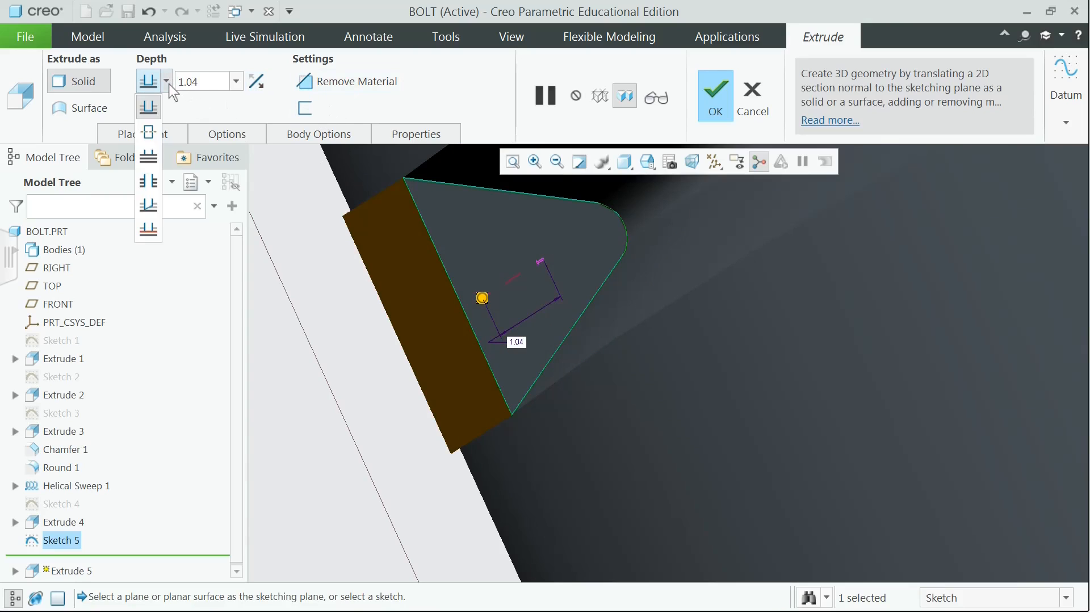
click(156, 189)
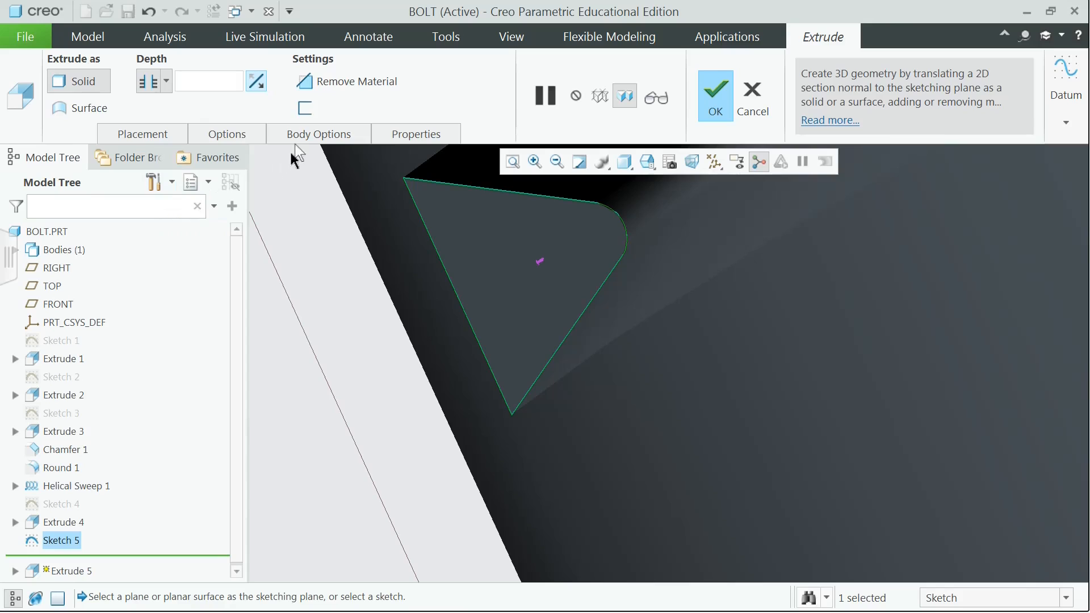
click(327, 87)
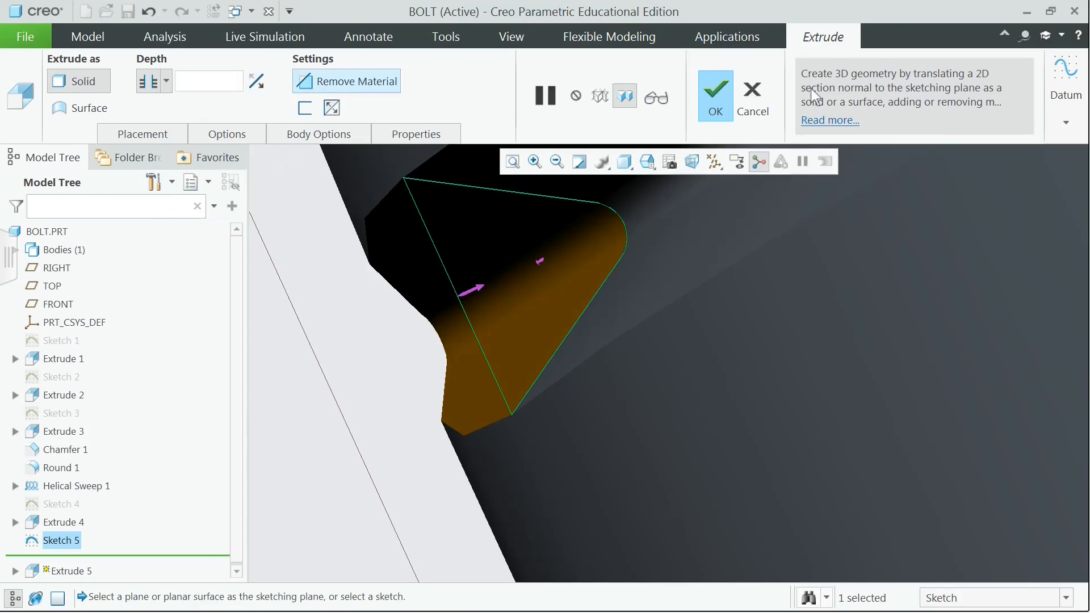
click(716, 98)
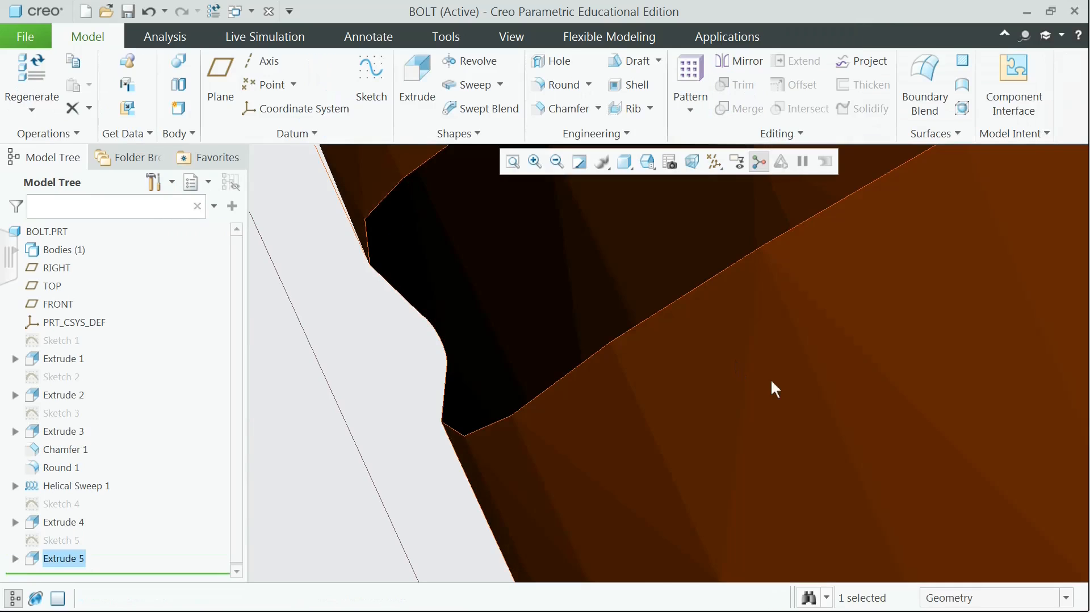
Return the bolt to Standard Orientation and inspect the head, shank and thread from several sides after the run-out cut
click(647, 162)
click(672, 177)
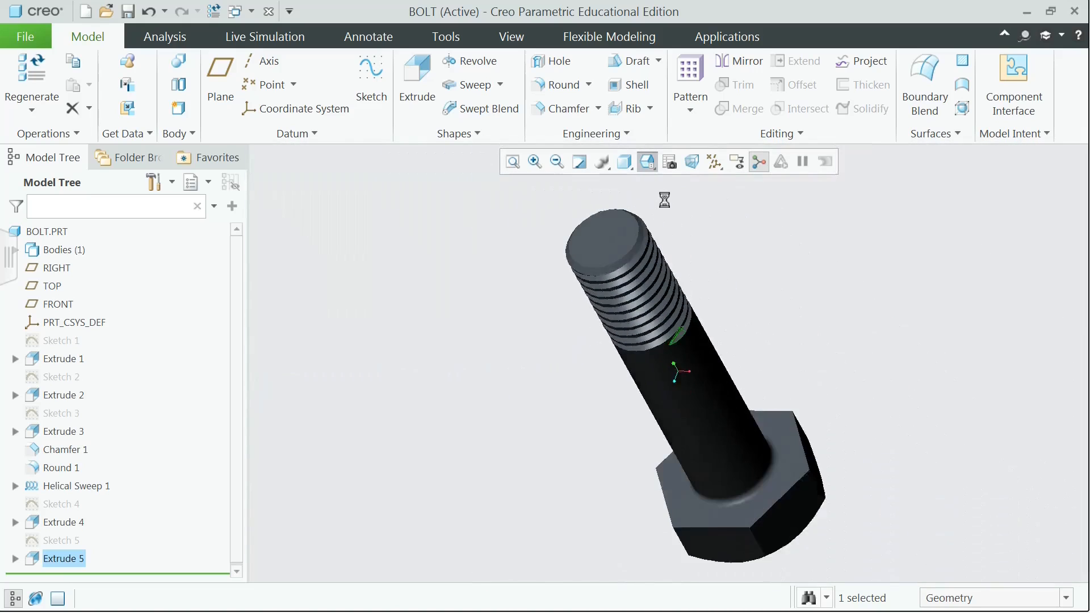
middle_drag(784, 345, 869, 232)
scroll(892, 230, down, 2)
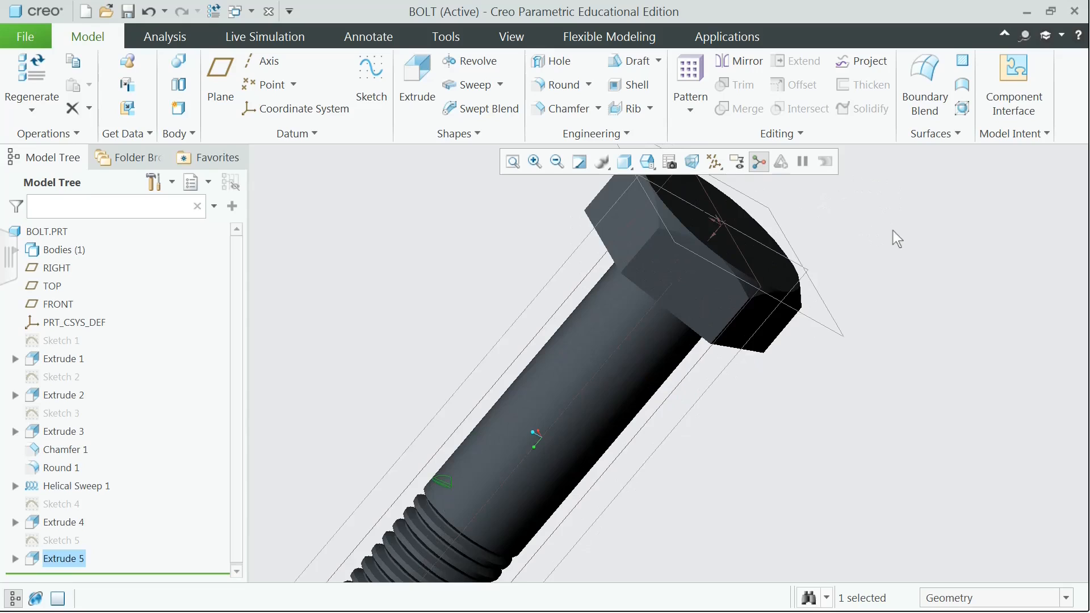
scroll(888, 234, up, 2)
click(858, 398)
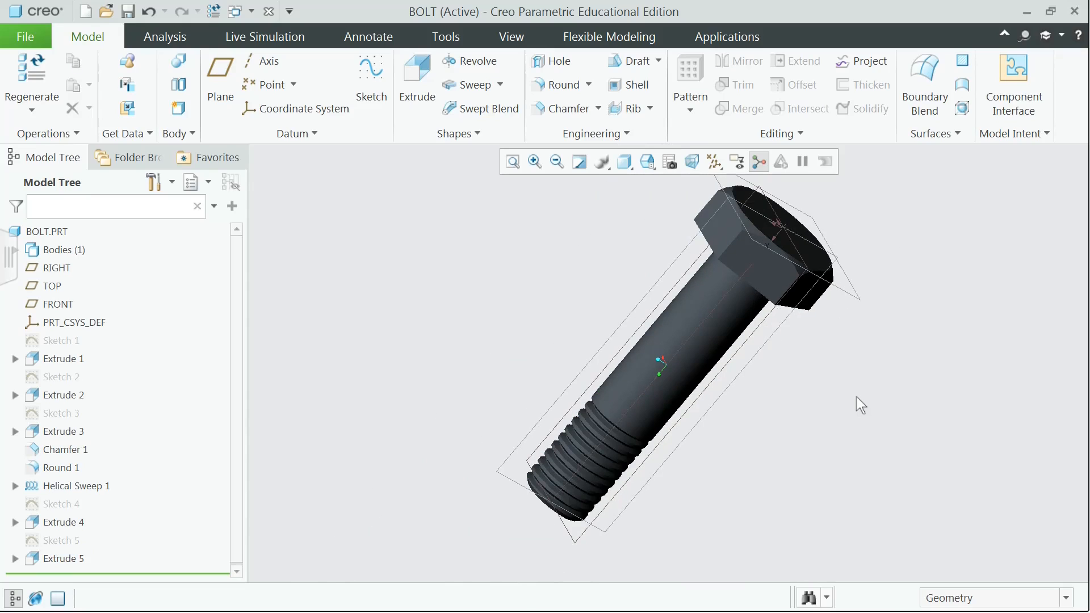
Apply the dark red appearance from My Appearances to the whole bolt, using the Part selection filter
click(520, 37)
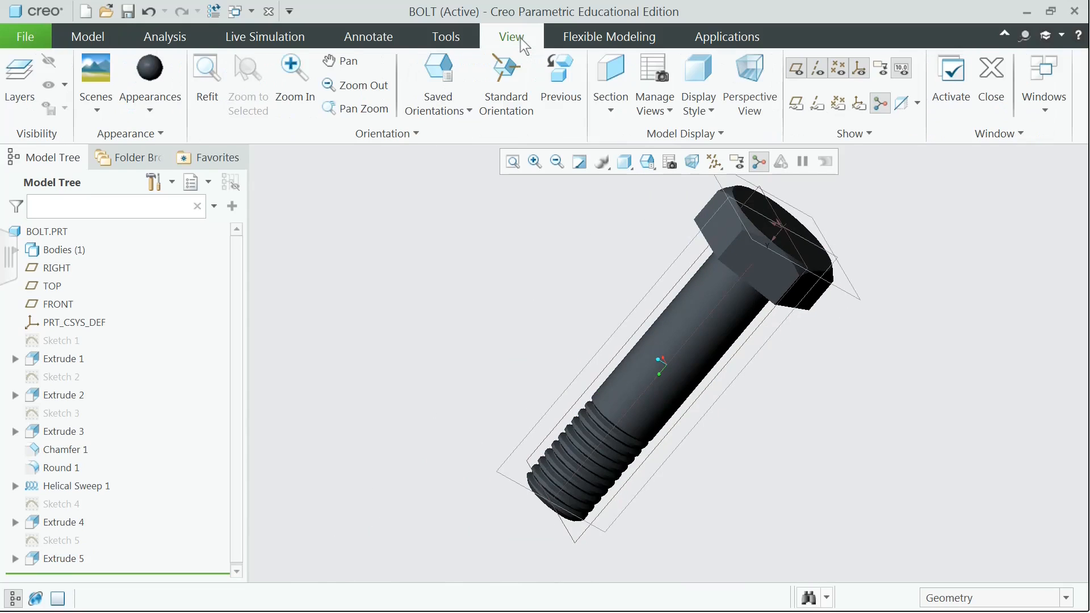
click(163, 110)
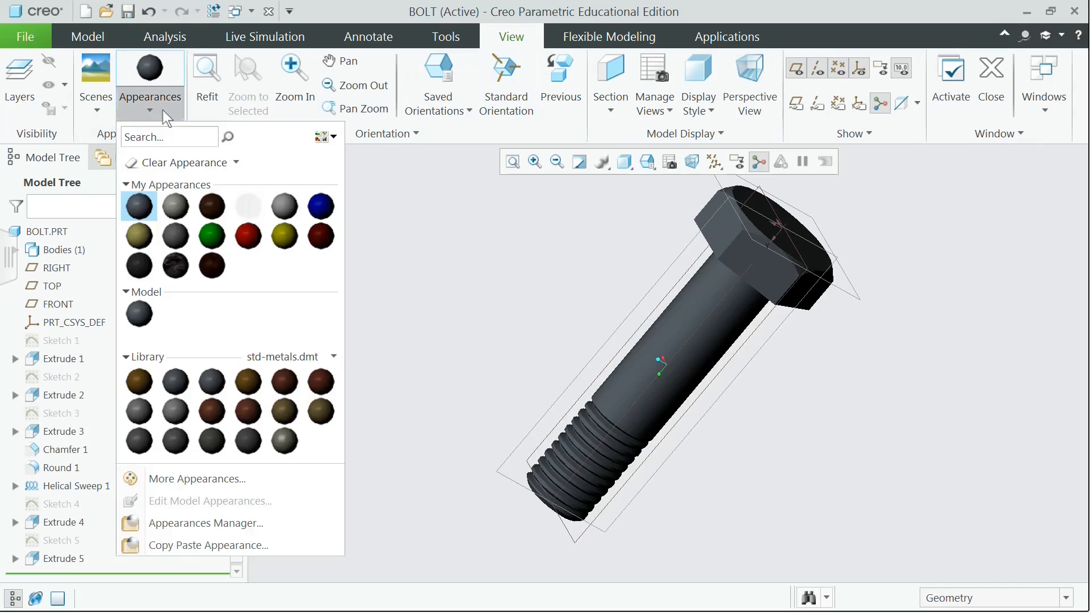
click(321, 235)
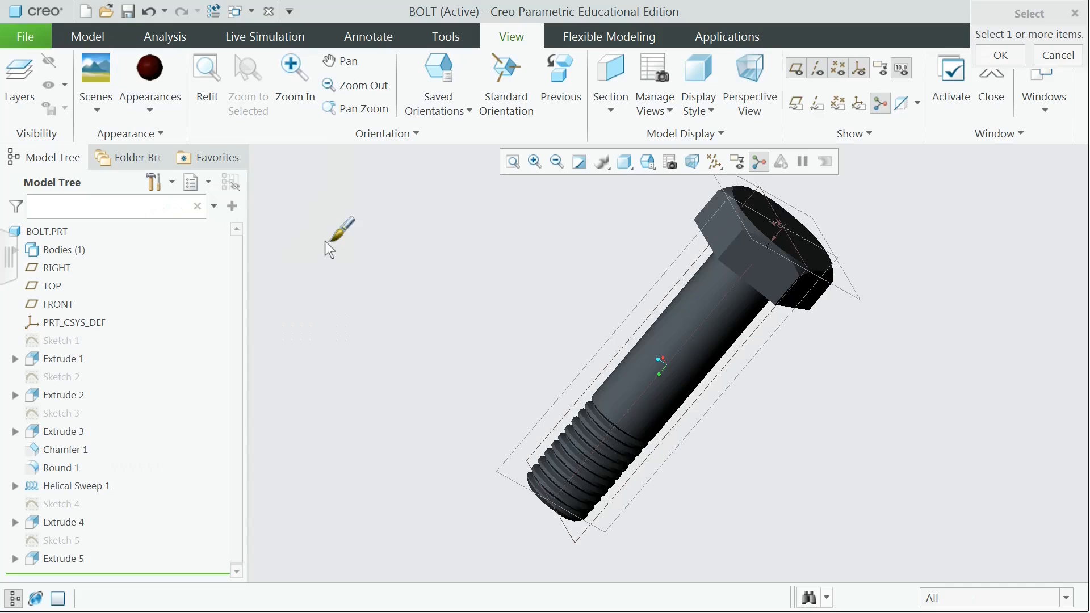
click(1070, 600)
click(1030, 575)
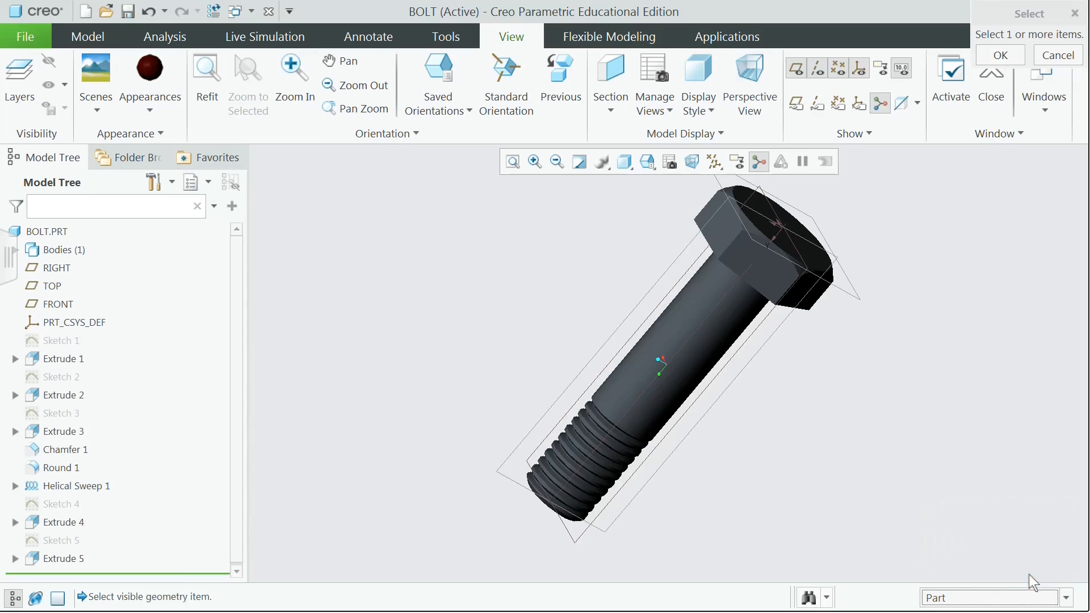
click(757, 246)
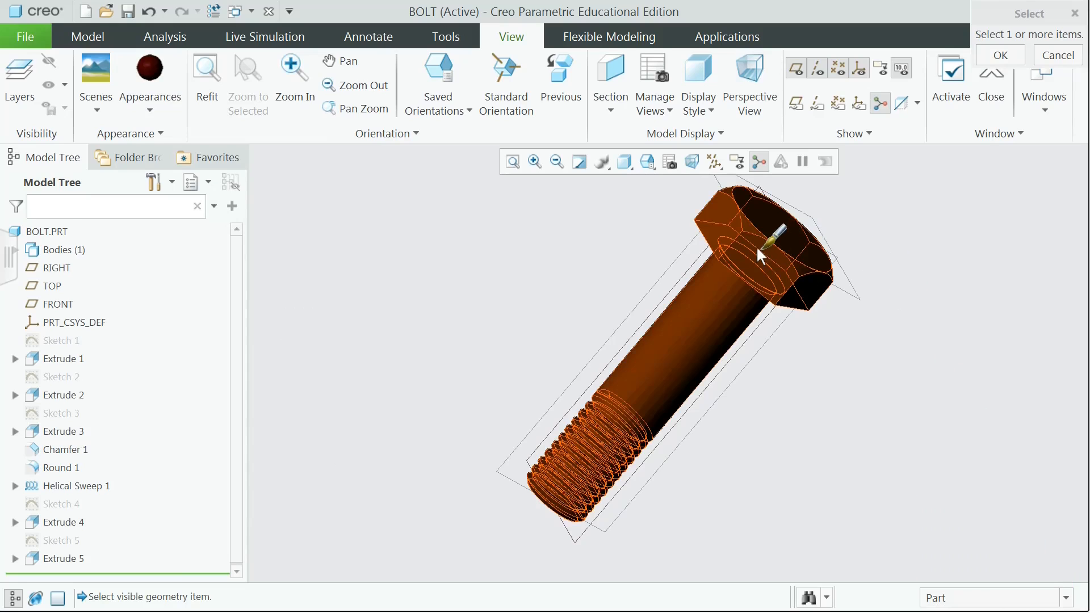
middle_click(901, 281)
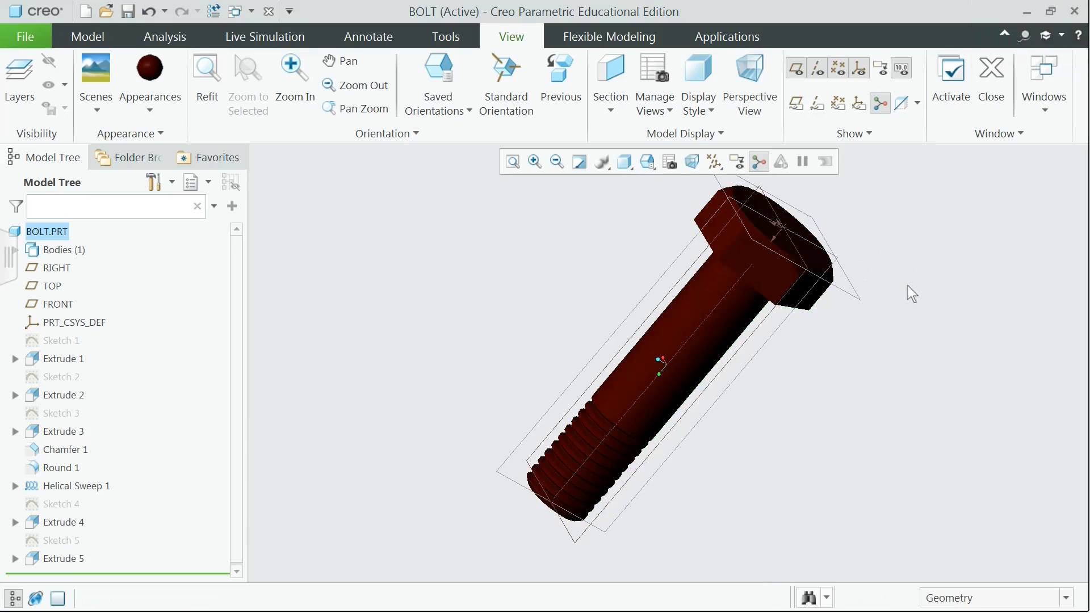
mouse_move(907, 284)
middle_down()
mouse_move(937, 270)
mouse_move(892, 343)
mouse_move(856, 305)
mouse_move(925, 353)
mouse_move(968, 274)
middle_up()
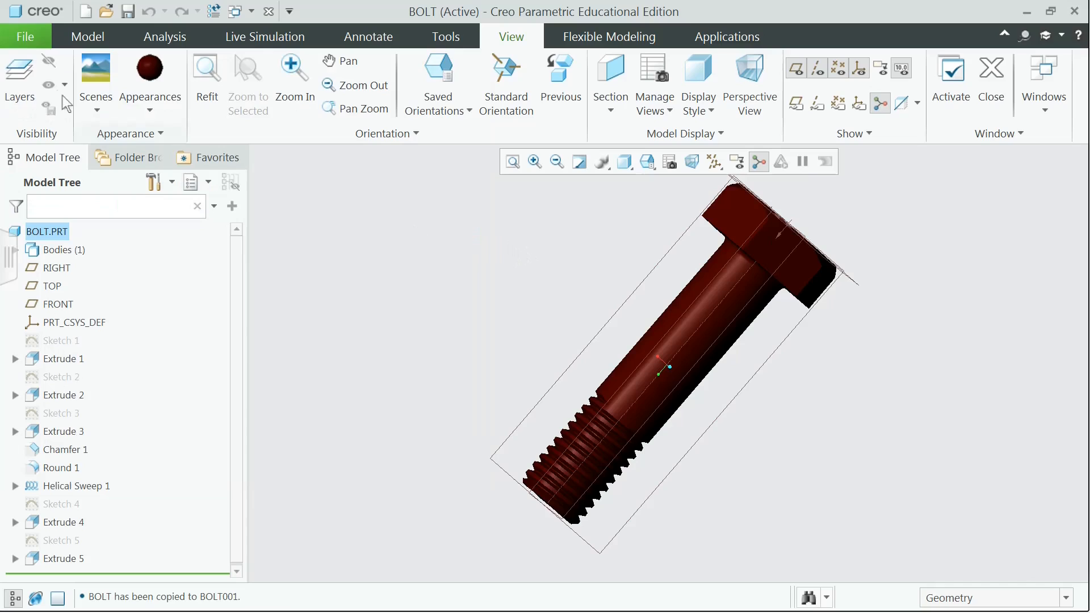
Close the bolt and create a new solid part named NUT from the mmns_part_solid_abs template instead of the default
click(25, 36)
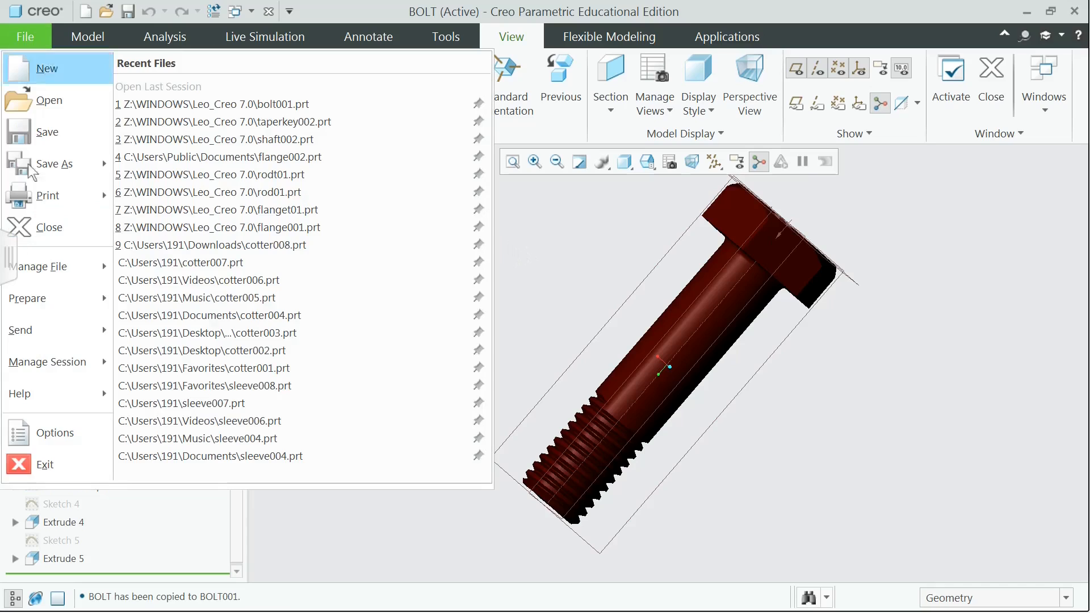
click(45, 219)
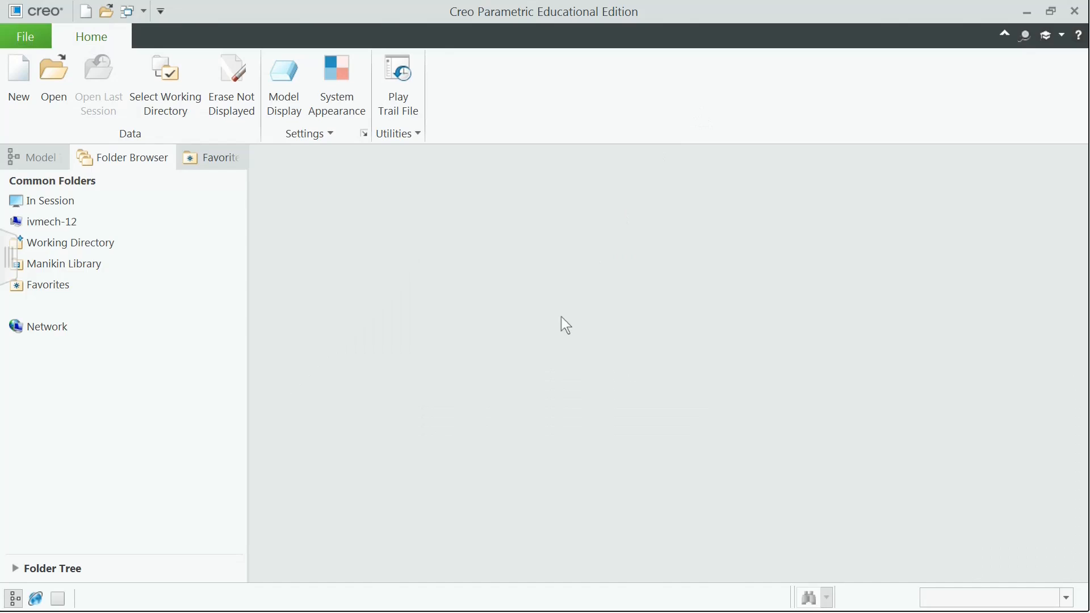
click(18, 76)
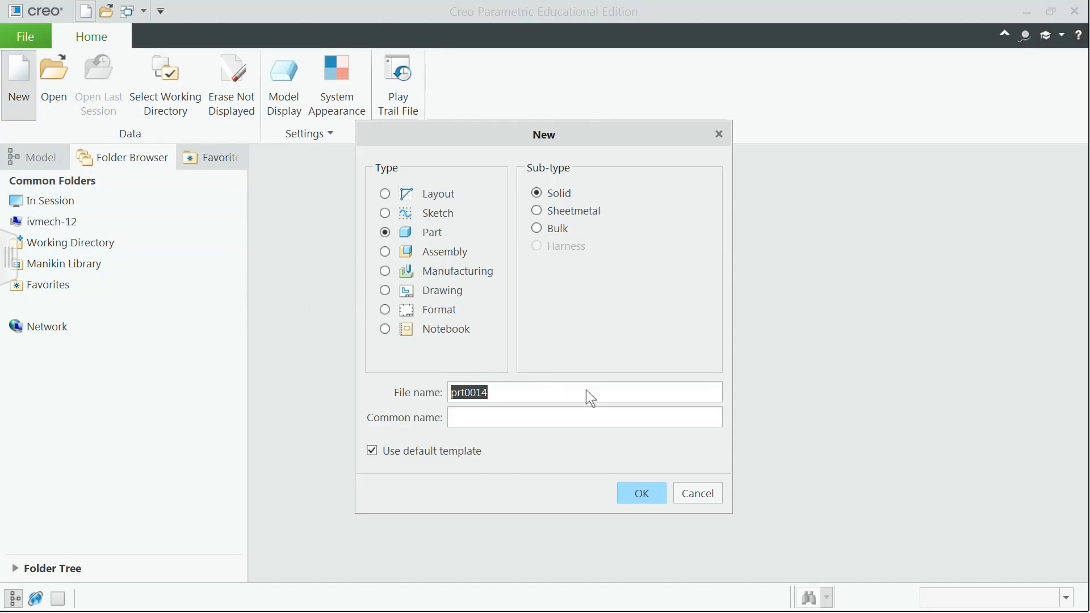
text(NI)
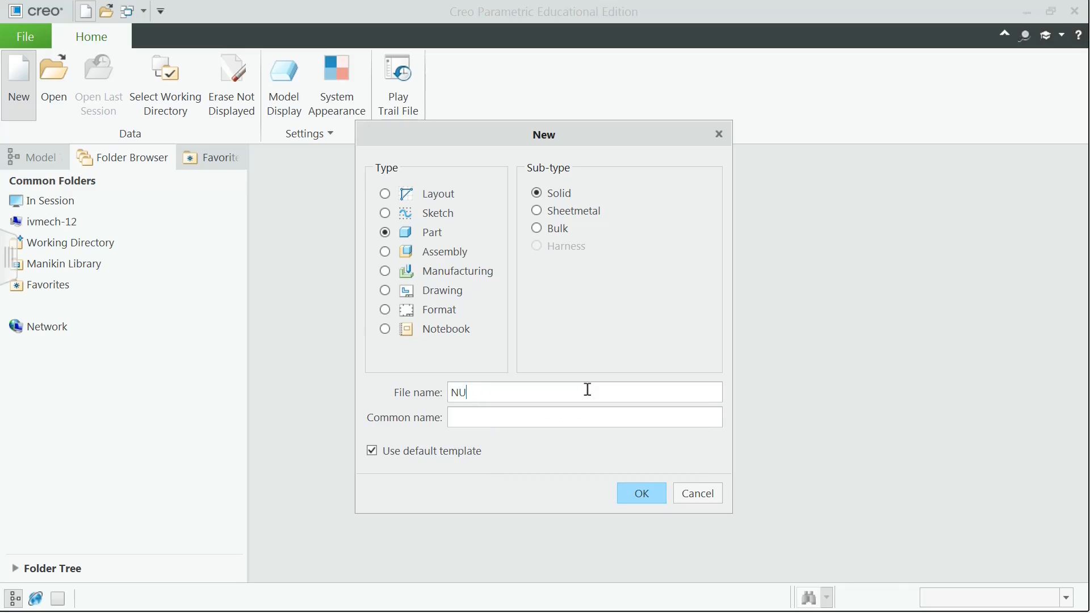
key(Return)
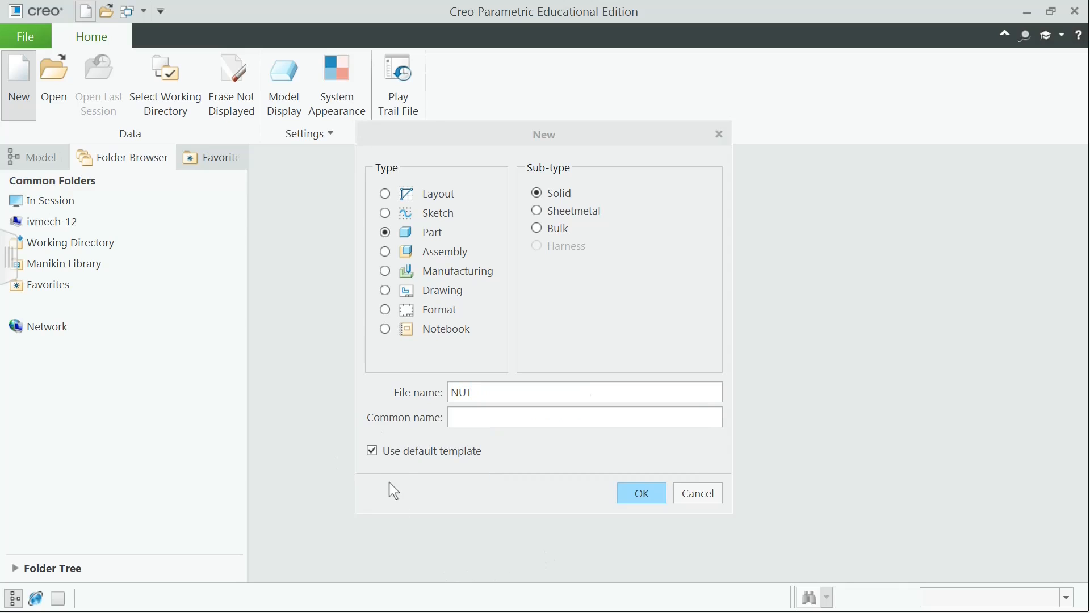
click(372, 451)
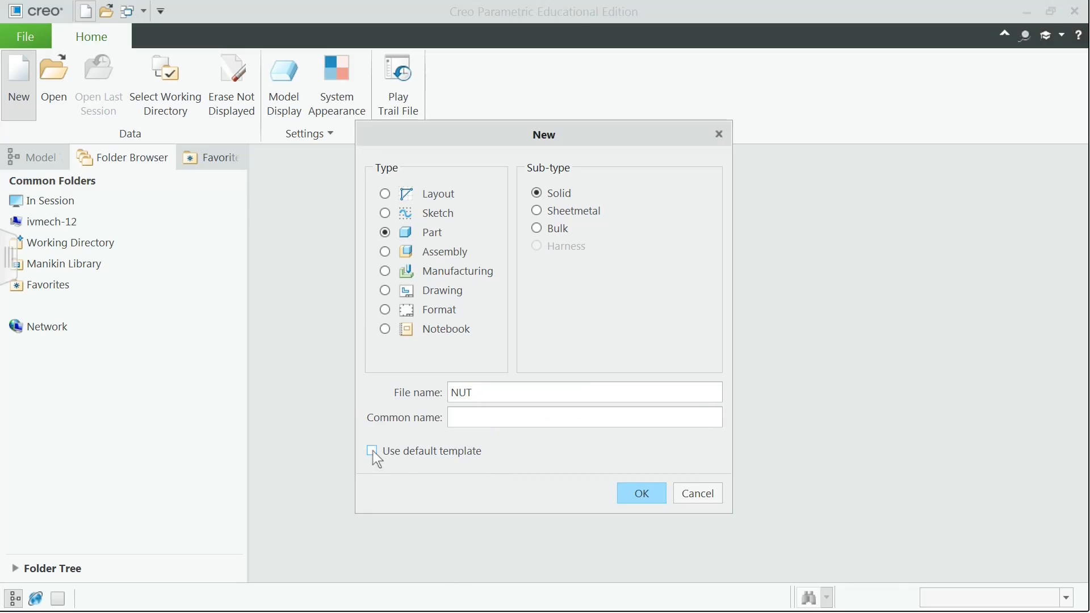
click(641, 495)
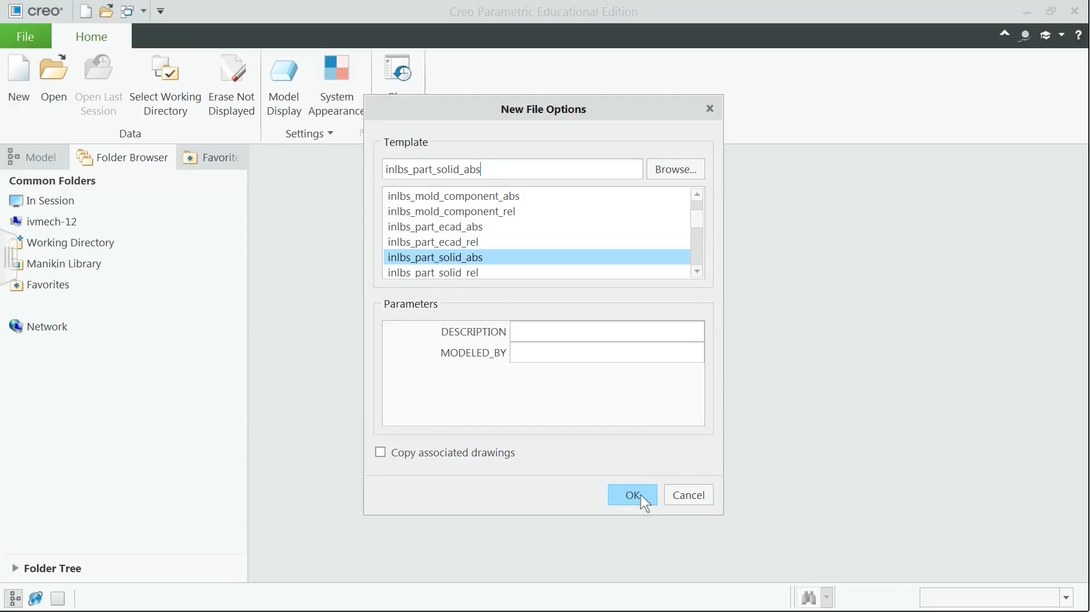
click(698, 271)
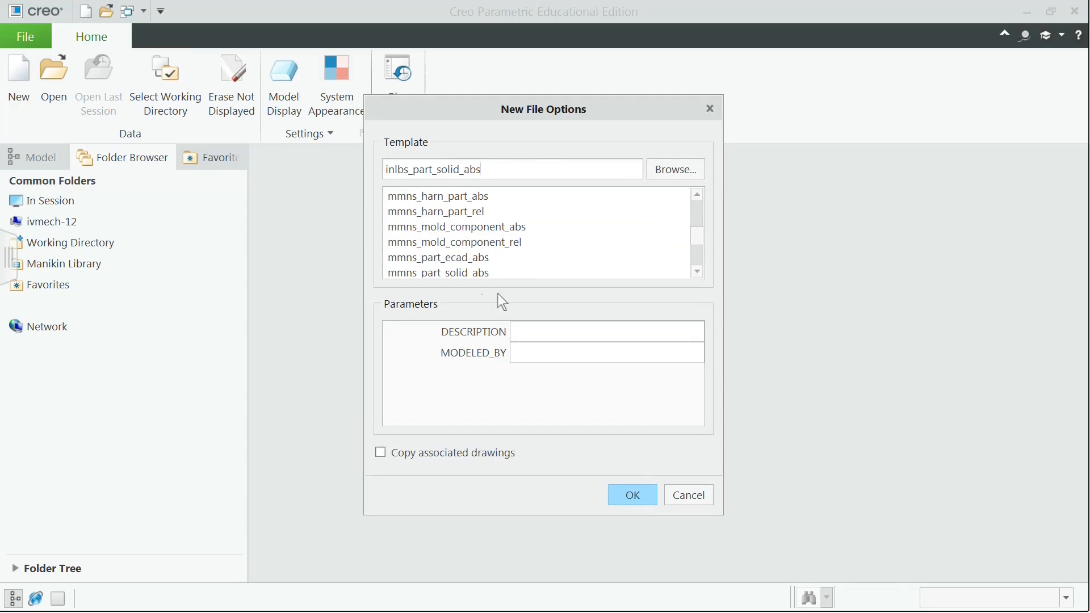
click(420, 272)
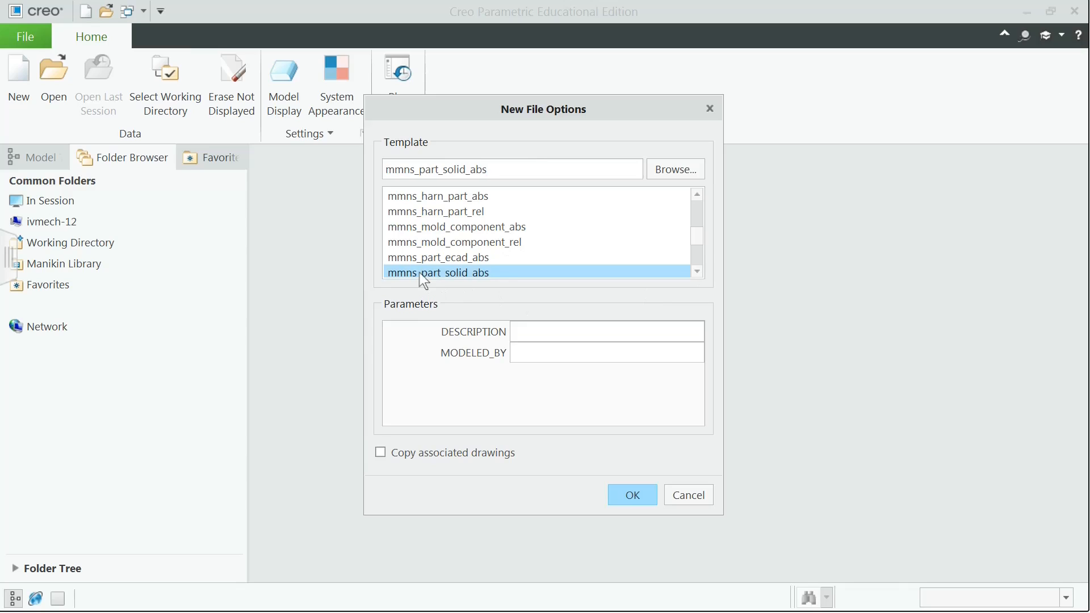
click(634, 494)
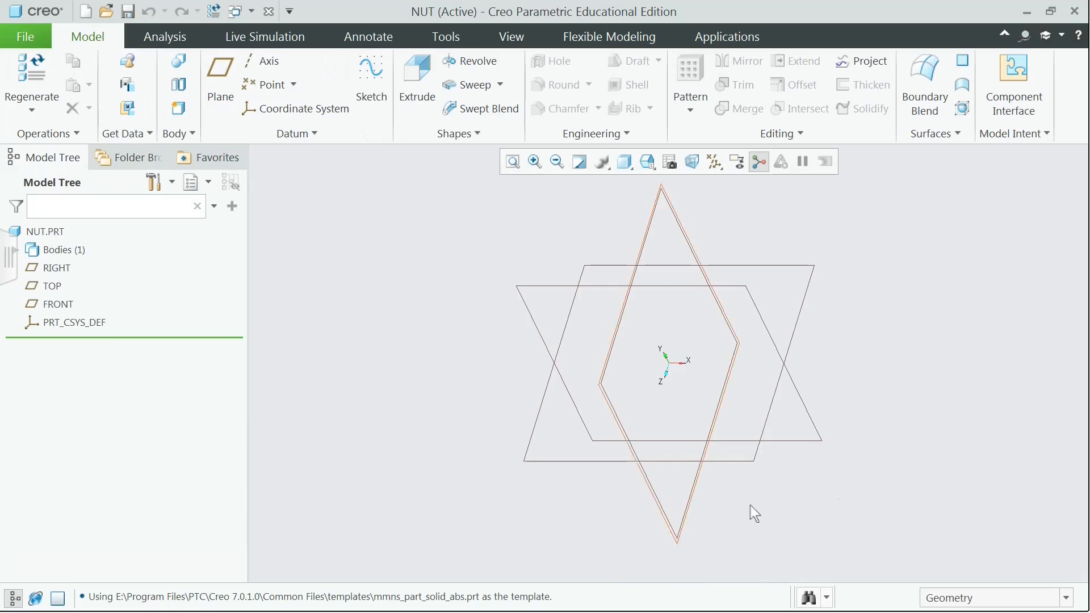
Start a sketch on the TOP plane, orient it to the 2D sketch view and hide all datum displays
click(45, 286)
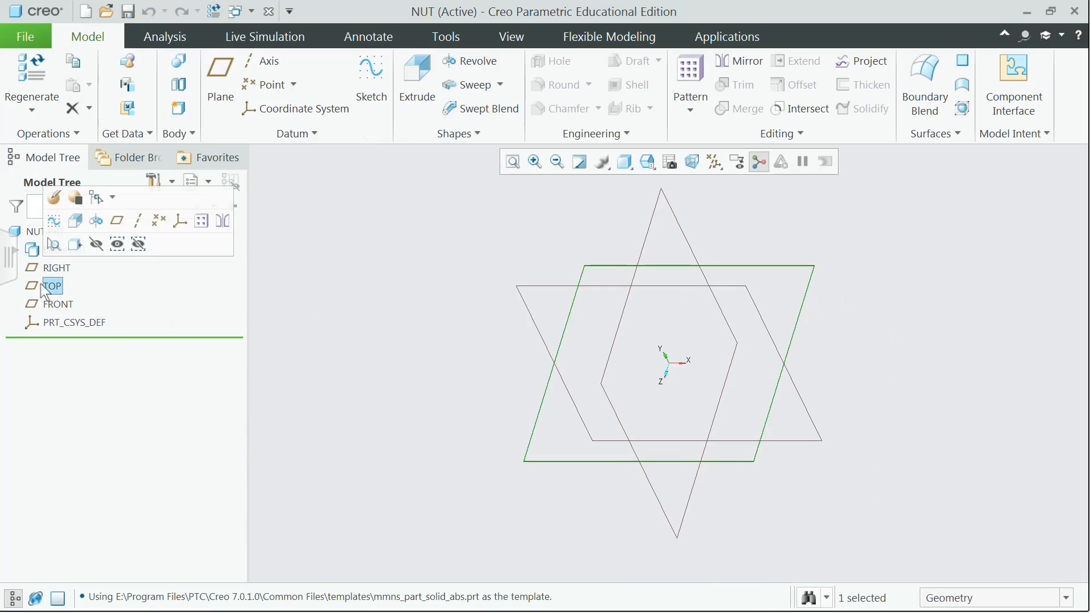
click(372, 80)
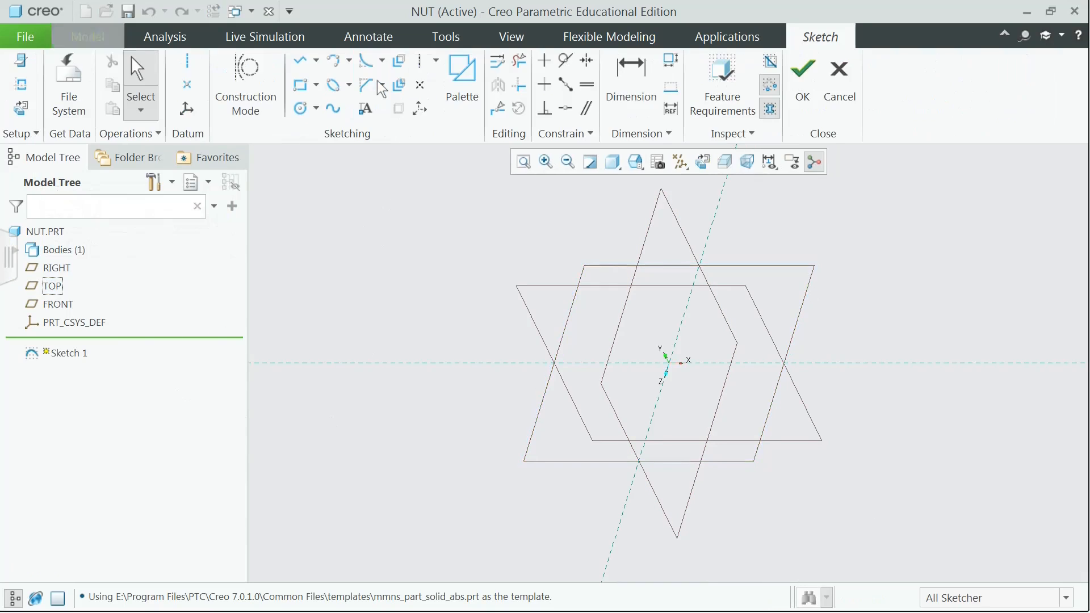
click(23, 110)
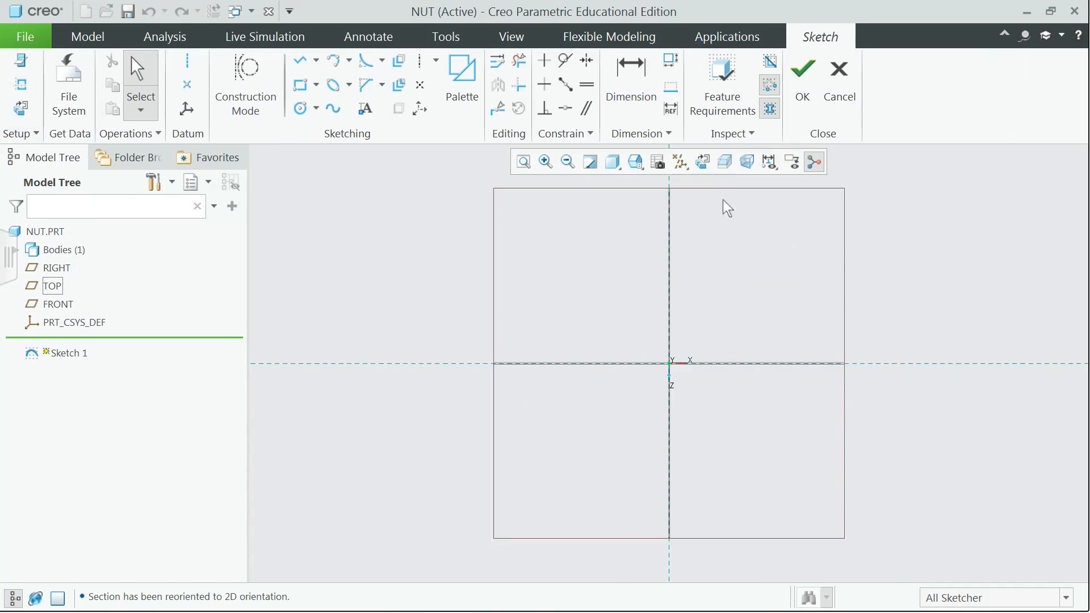
click(686, 169)
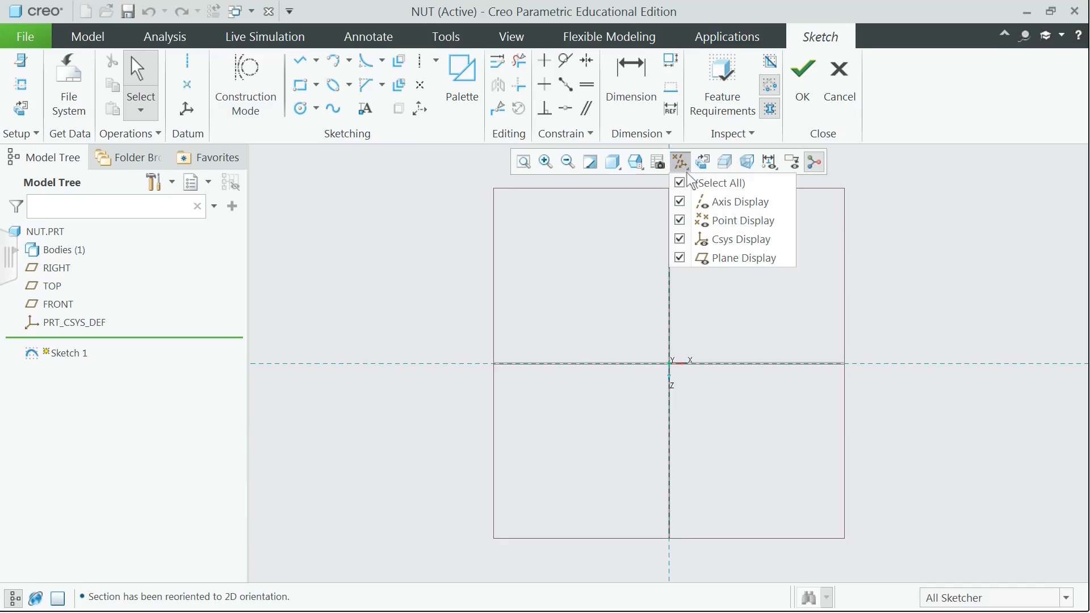
click(683, 187)
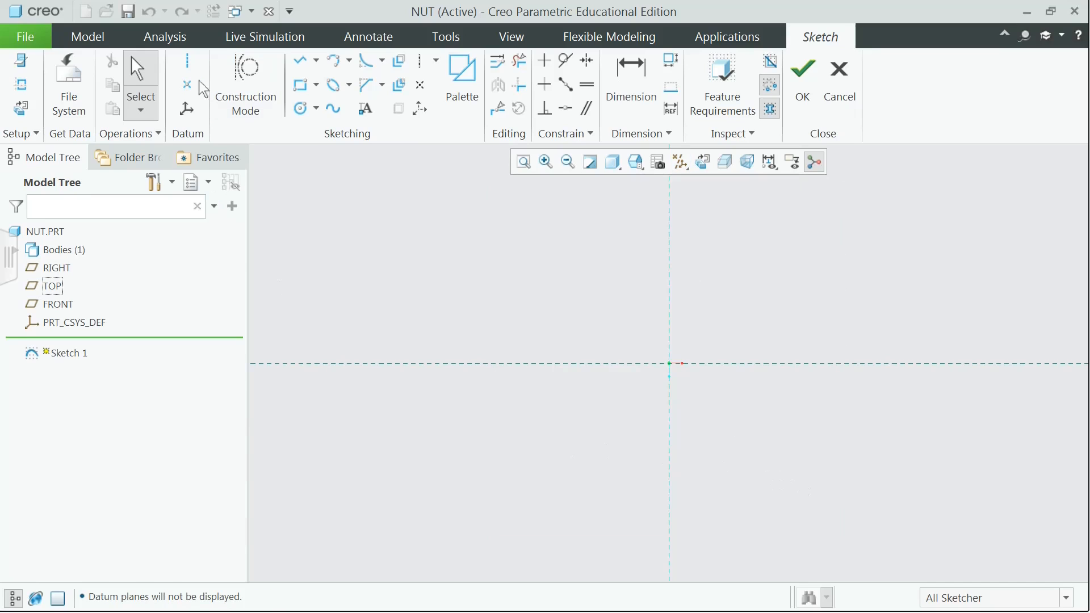
Draw a horizontal and a vertical datum centerline through the sketch origin along the reference axes
click(187, 61)
click(414, 366)
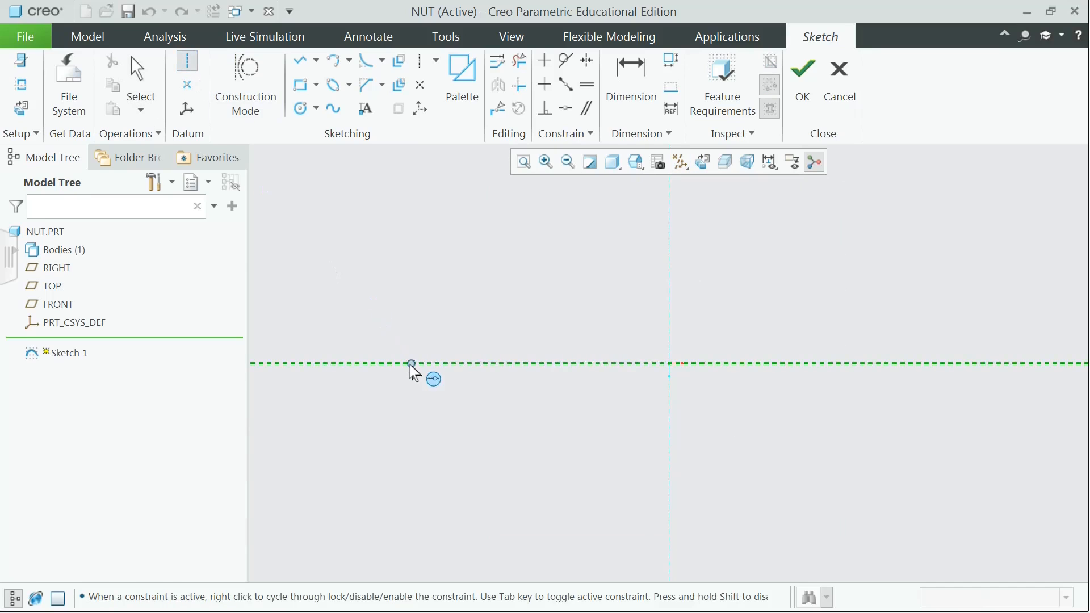
click(530, 364)
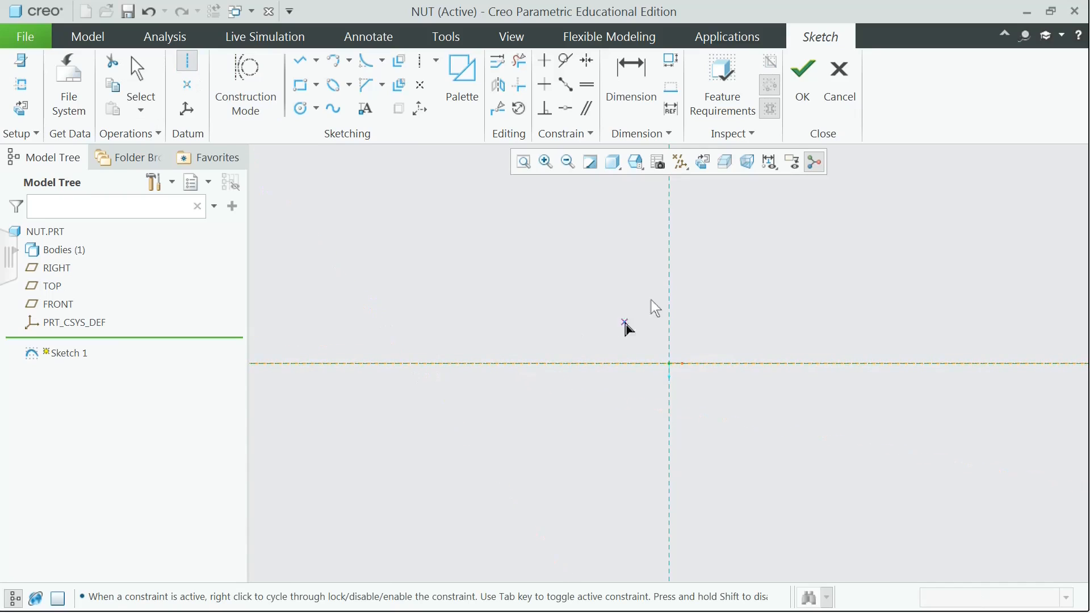
click(670, 201)
click(670, 294)
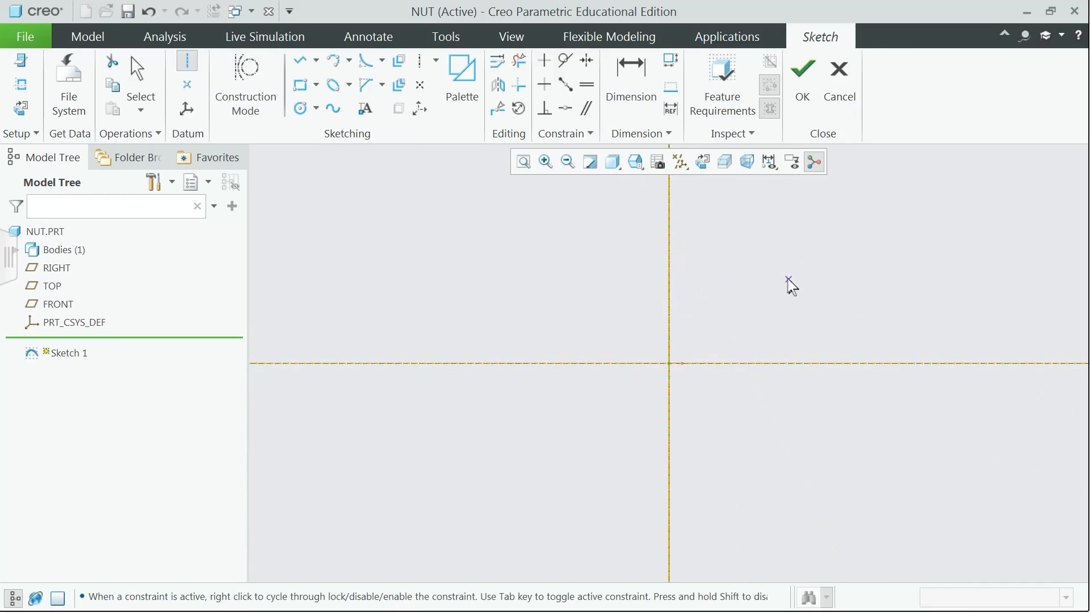
middle_click(792, 286)
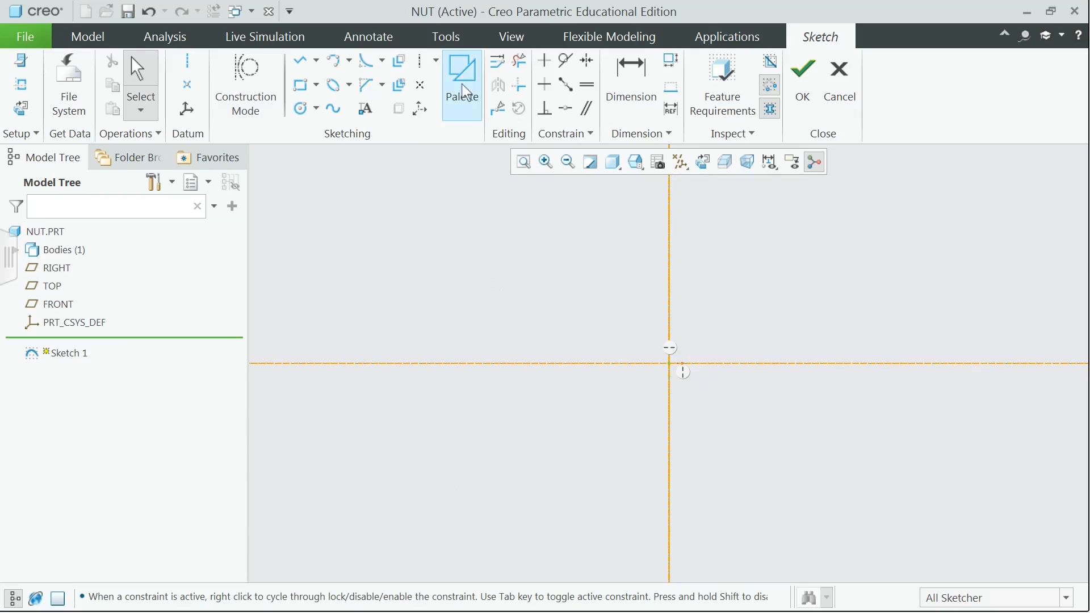
Insert a 6-Sided Hexagon from the Sketcher Palette with sides of about 63 mm and centre it on the centerlines' intersection
click(463, 91)
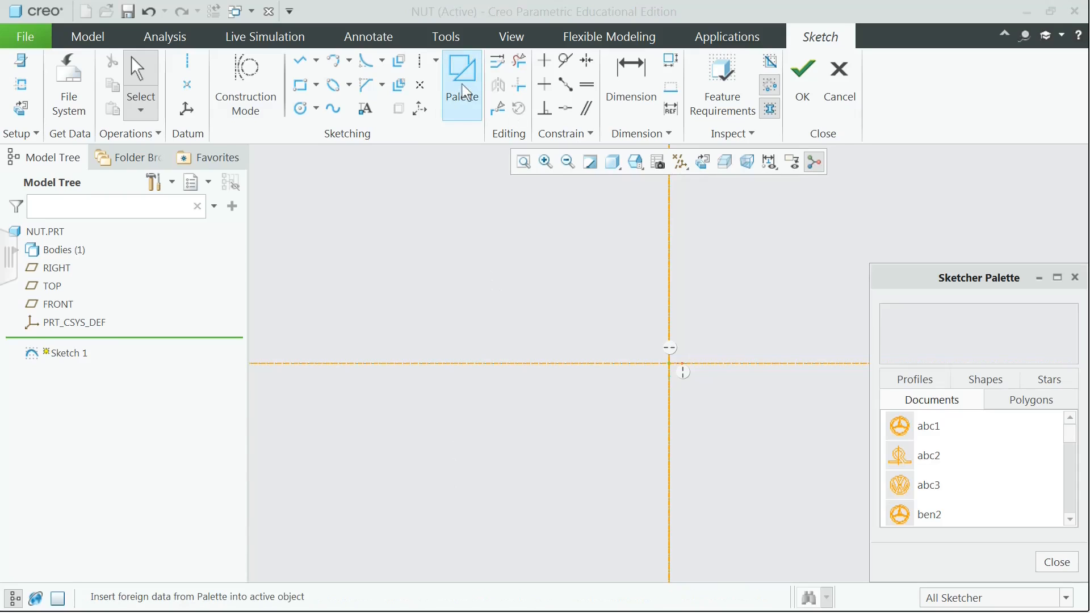
click(1045, 401)
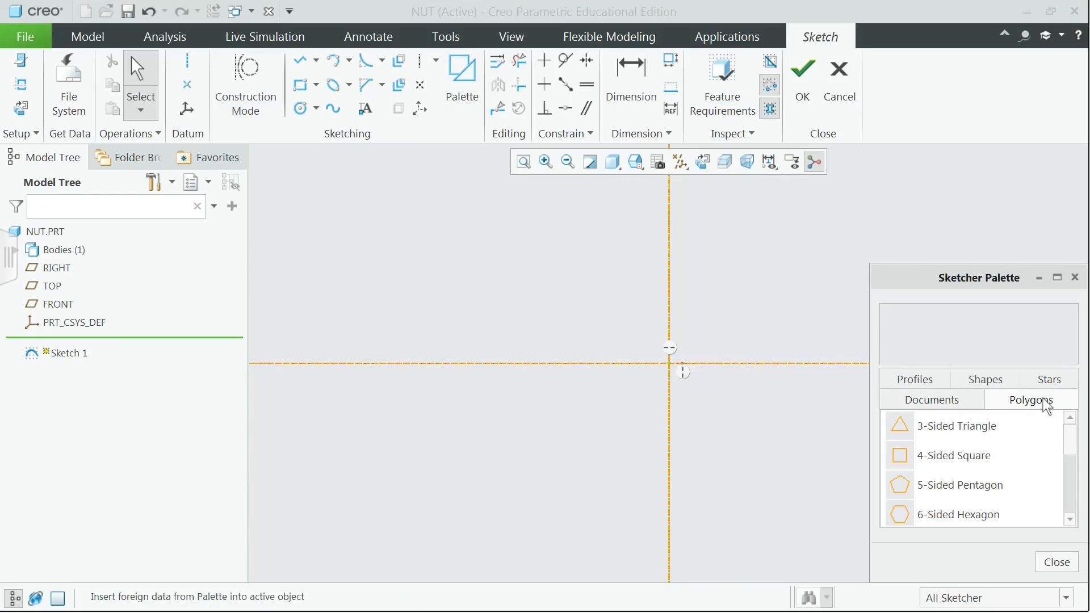
click(970, 513)
double_click(969, 512)
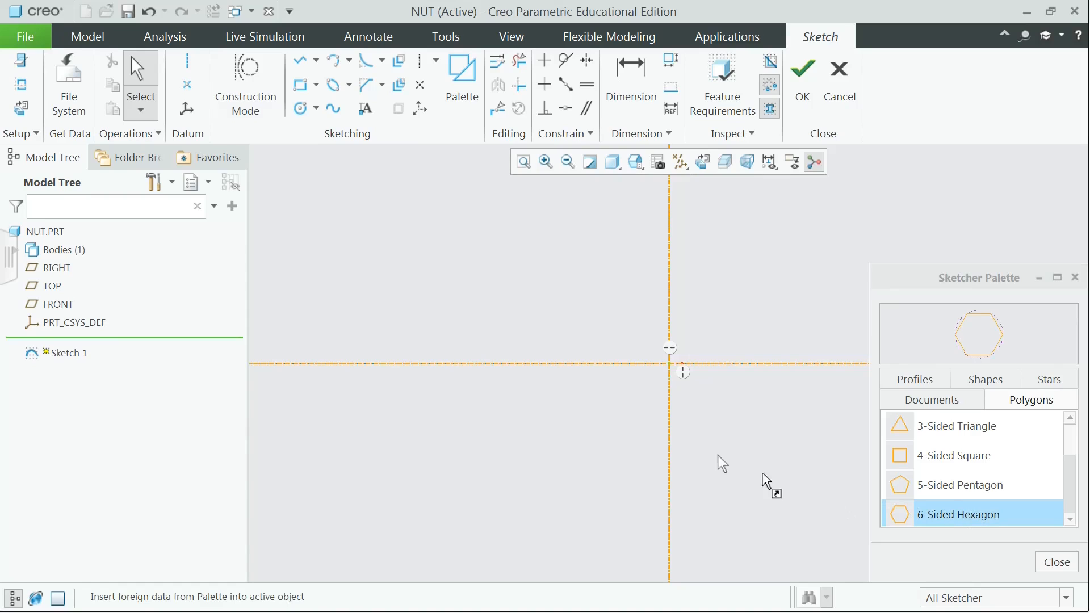
click(569, 416)
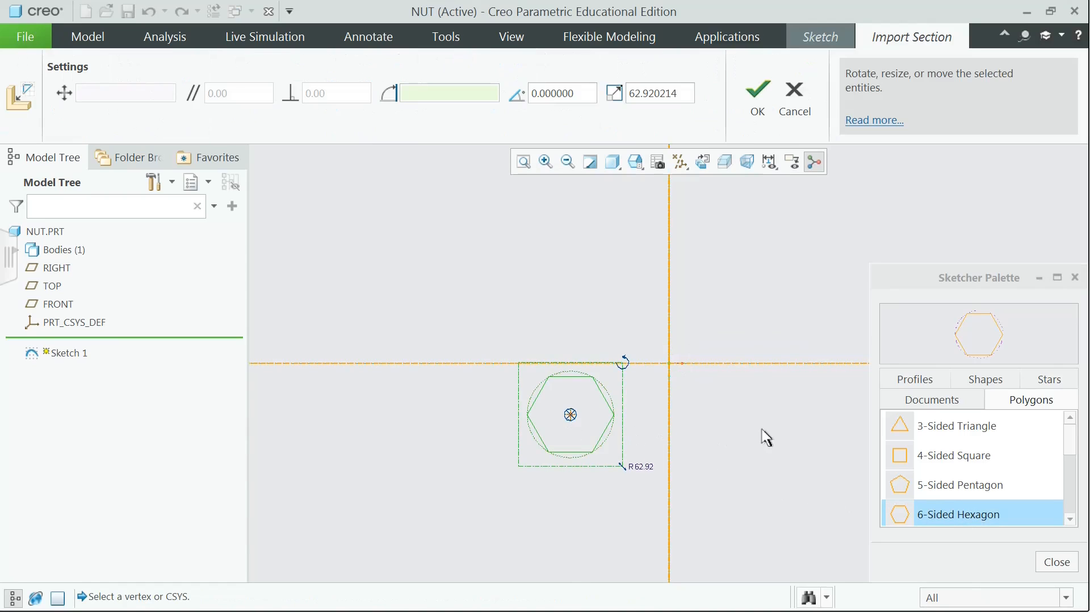
mouse_move(570, 415)
mouse_down()
mouse_move(652, 383)
mouse_move(668, 363)
mouse_up()
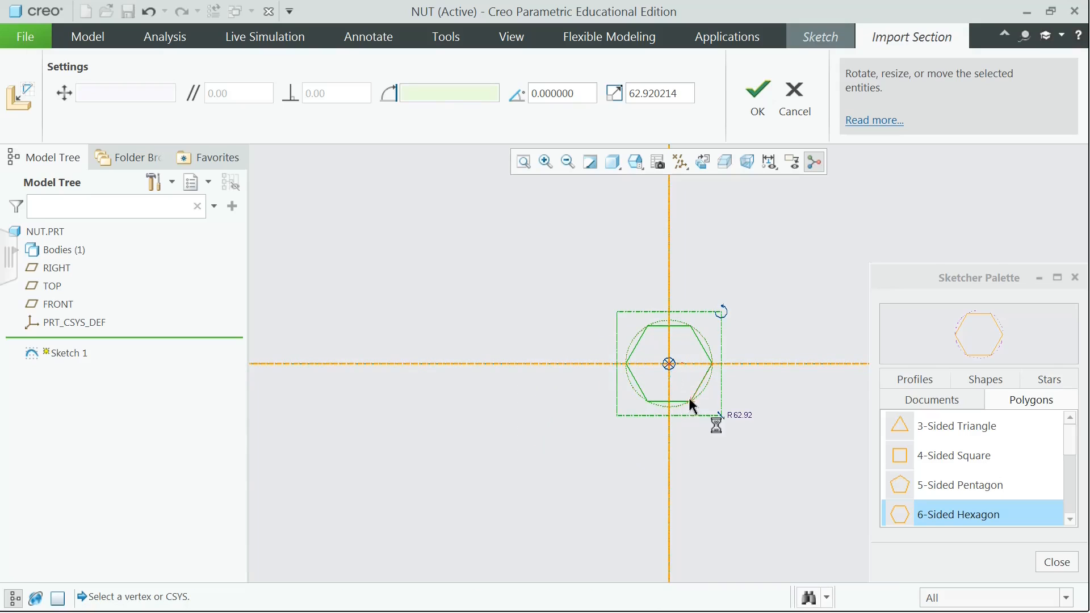
click(757, 99)
Set the hexagon's side length to 12 mm, place its dimension inside near an edge and finish the sketch
scroll(734, 438, down, 5)
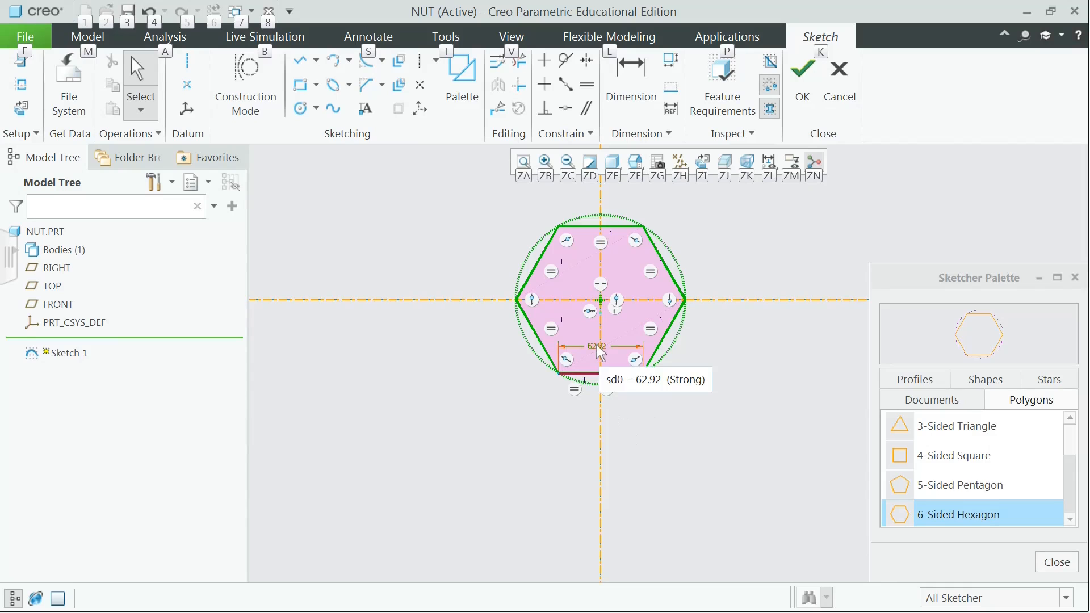
double_click(597, 345)
text(12)
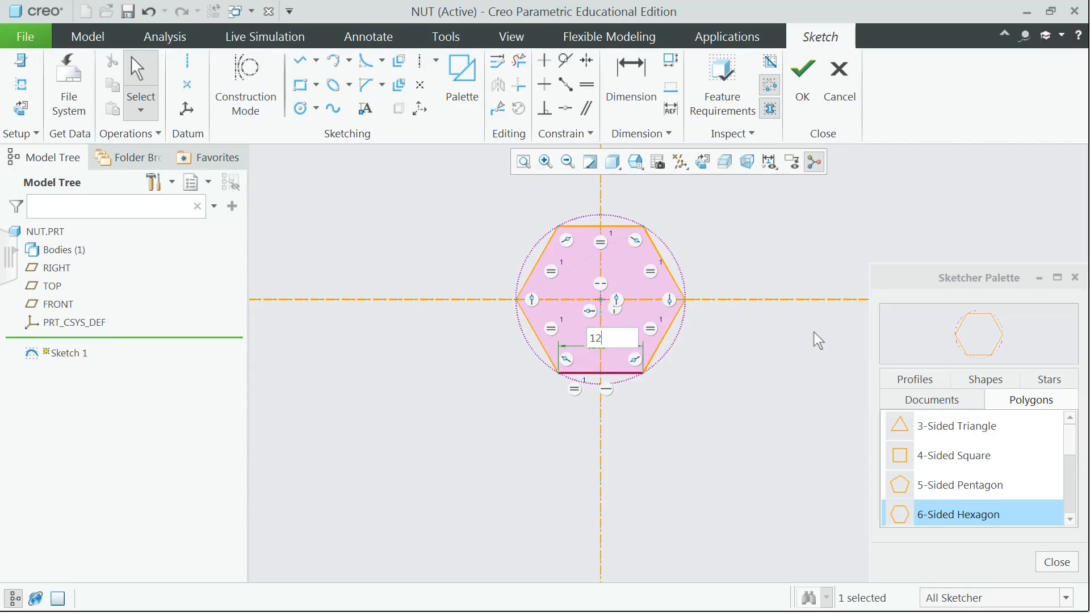
key(Return)
click(523, 162)
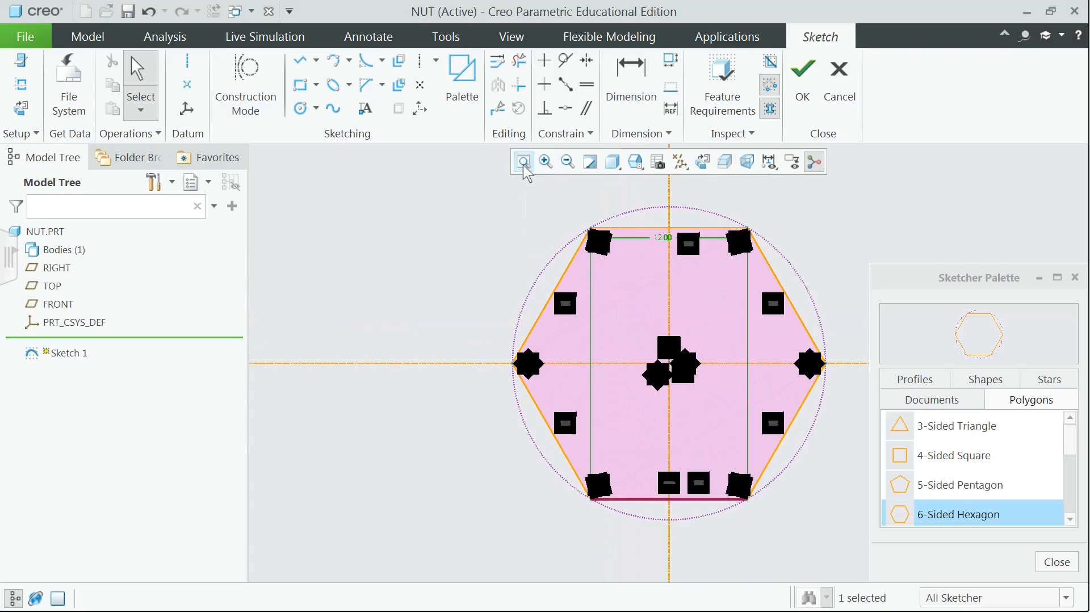
drag(662, 237, 669, 193)
click(803, 86)
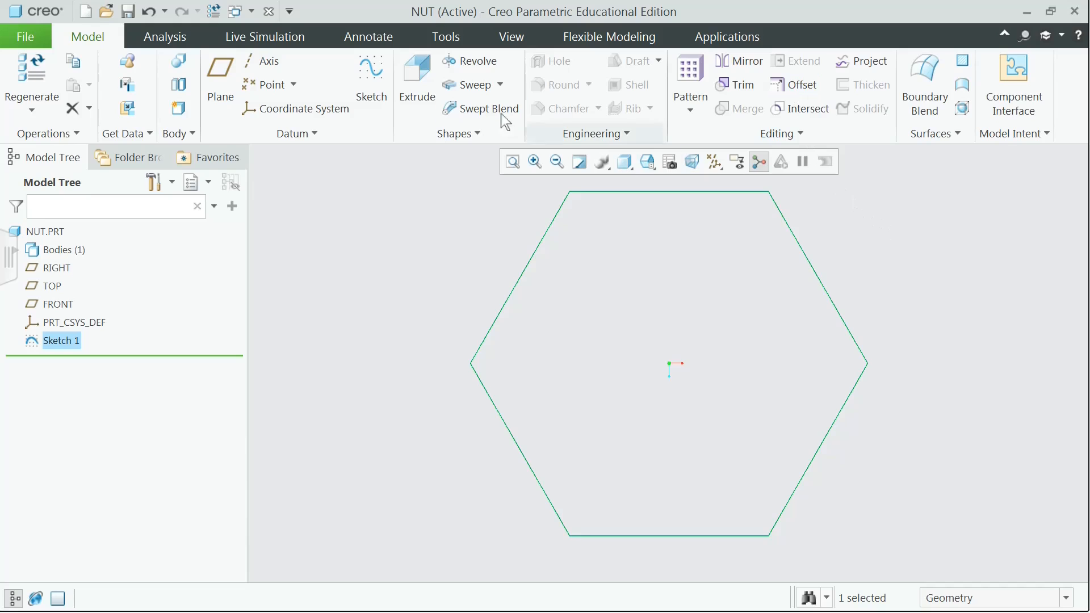
Extrude the hexagon sketch as a solid symmetrically about its plane to a total depth of 10 mm
click(417, 86)
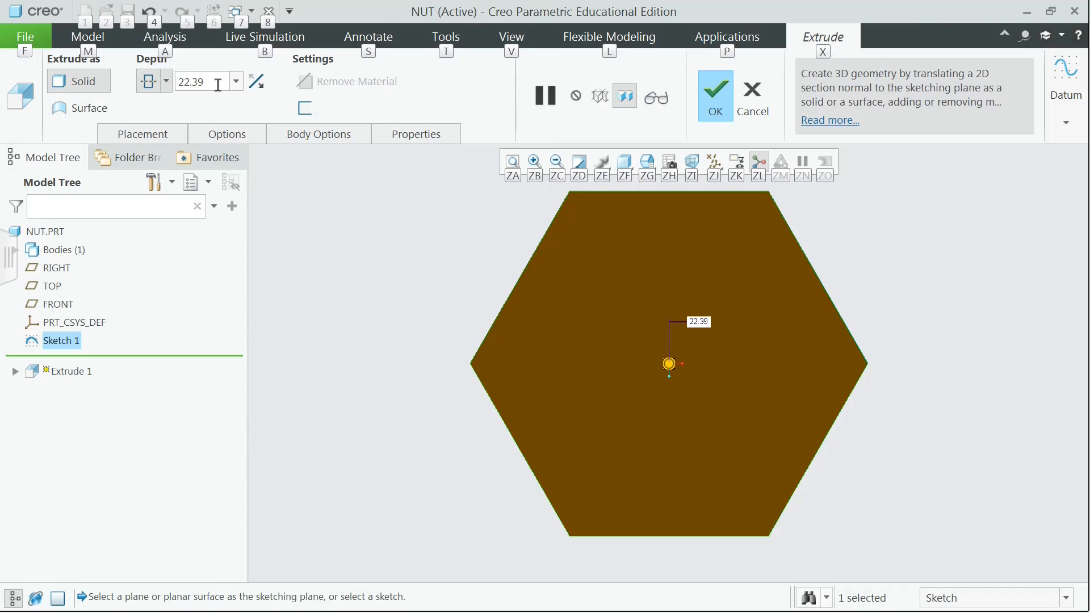
double_click(215, 82)
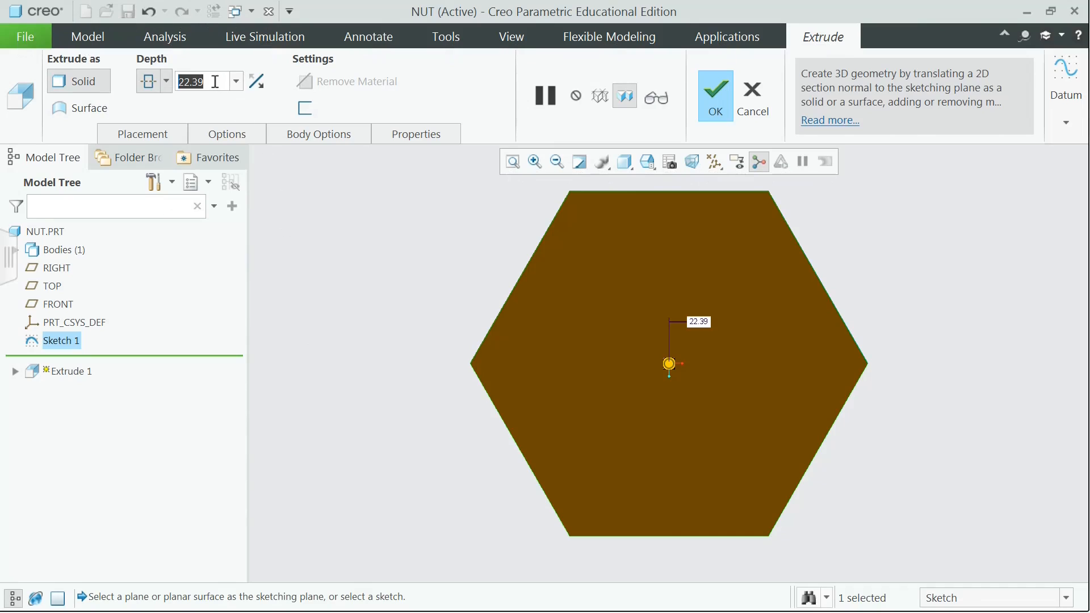
text(10)
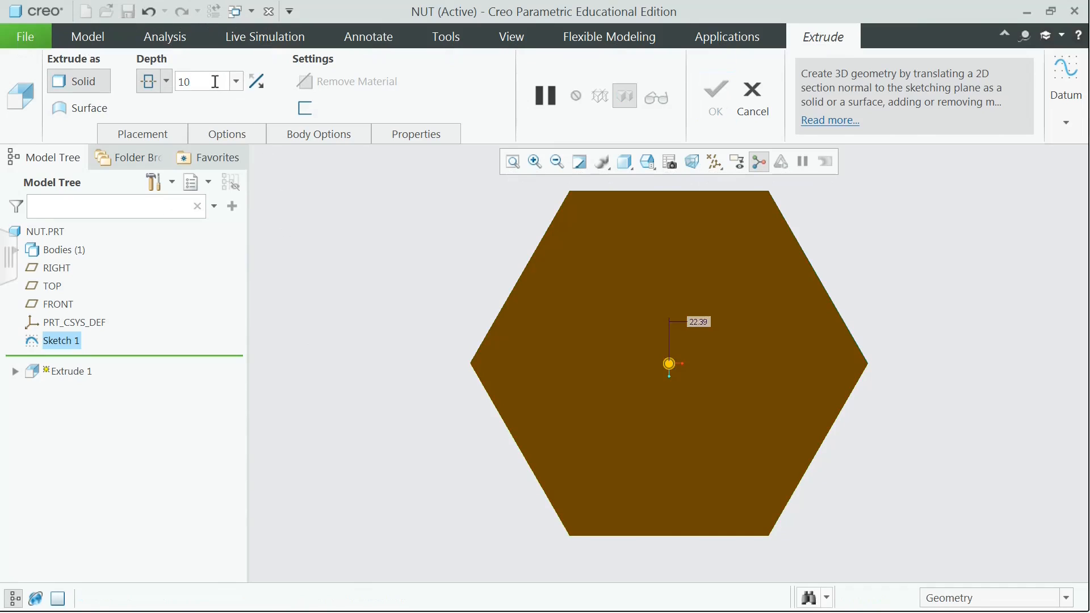
key(Return)
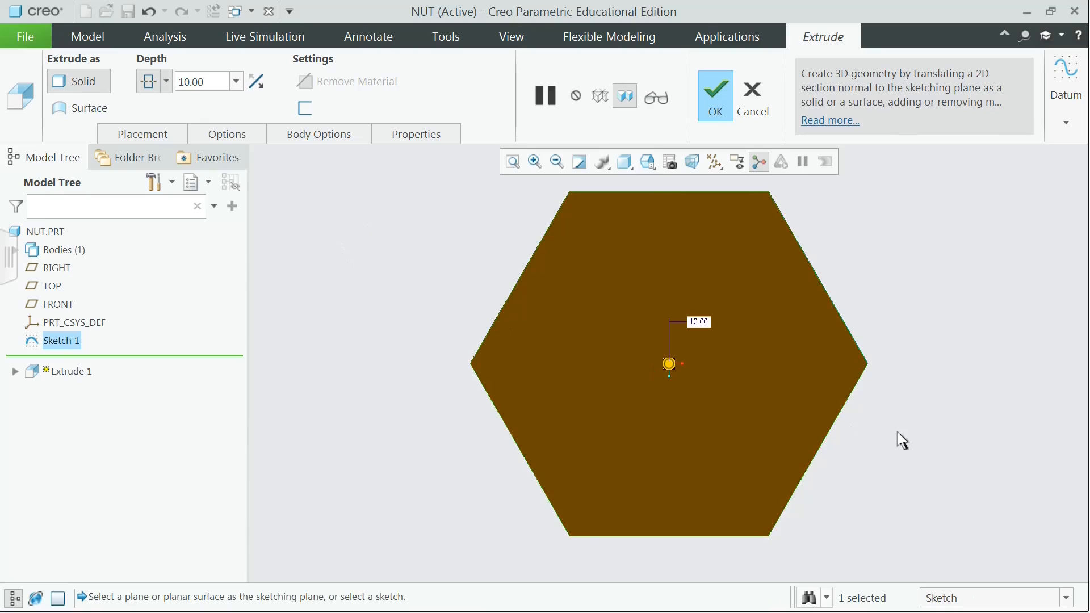
key(ctrl+d)
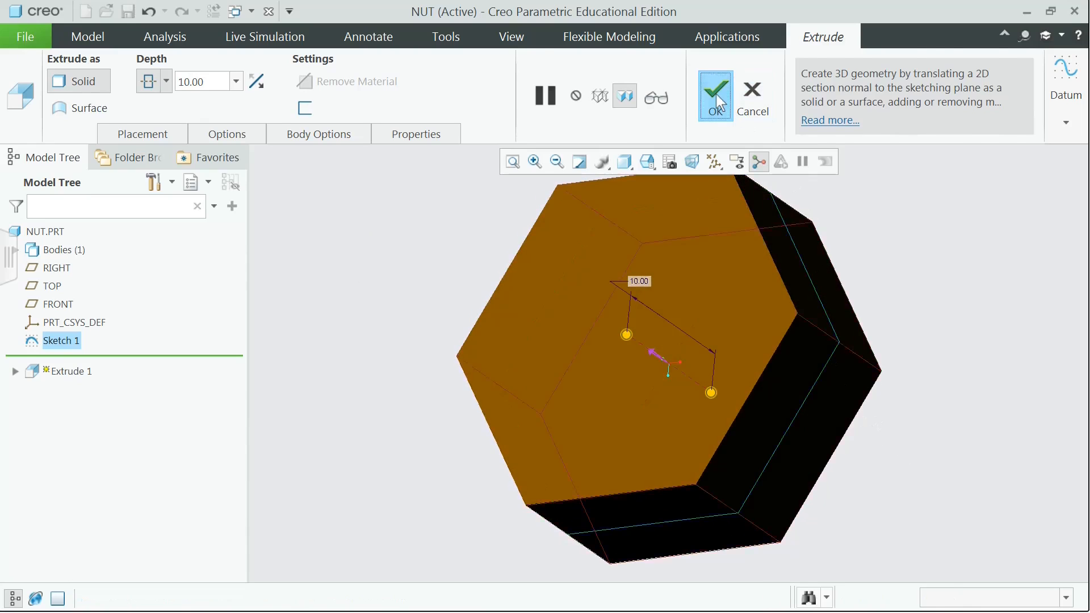
click(718, 99)
middle_drag(908, 318, 961, 267)
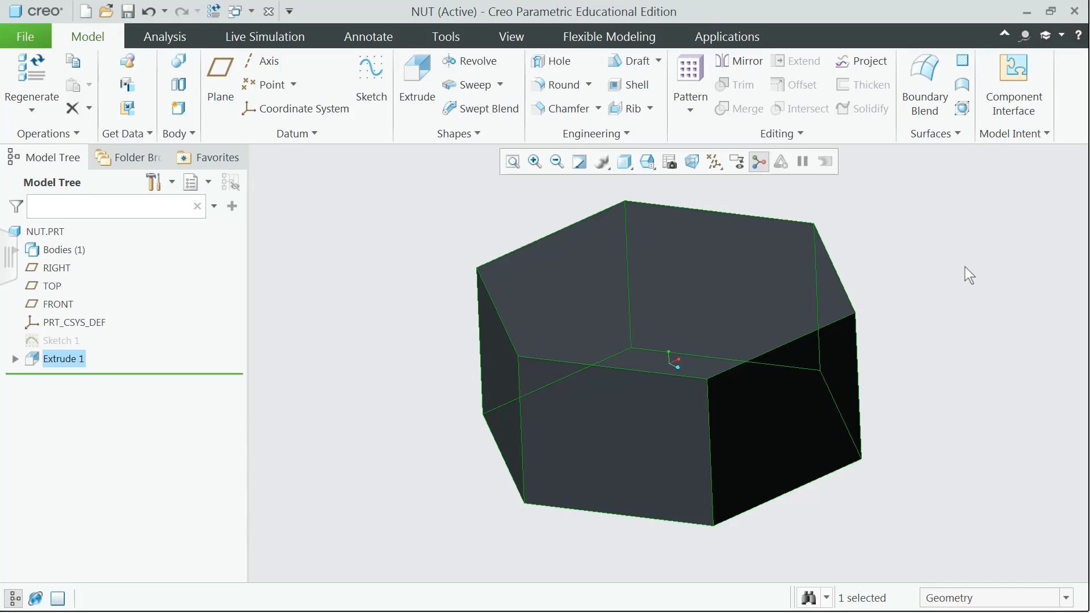
click(965, 267)
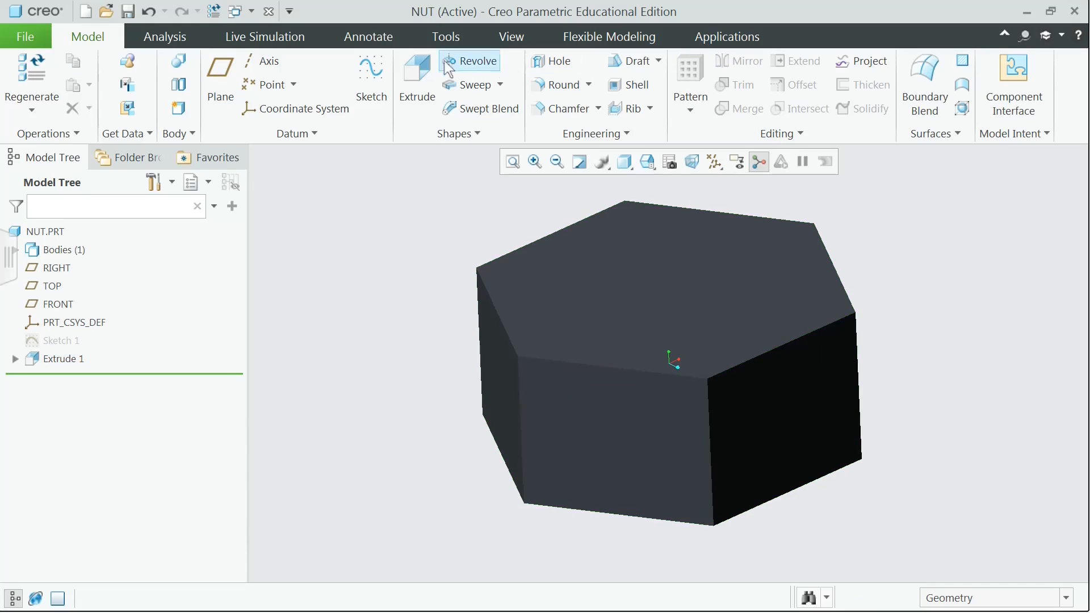
Start a new sketch on the hexagonal prism's top face with the RIGHT plane as right-hand reference, viewed square to the sketch plane
click(372, 73)
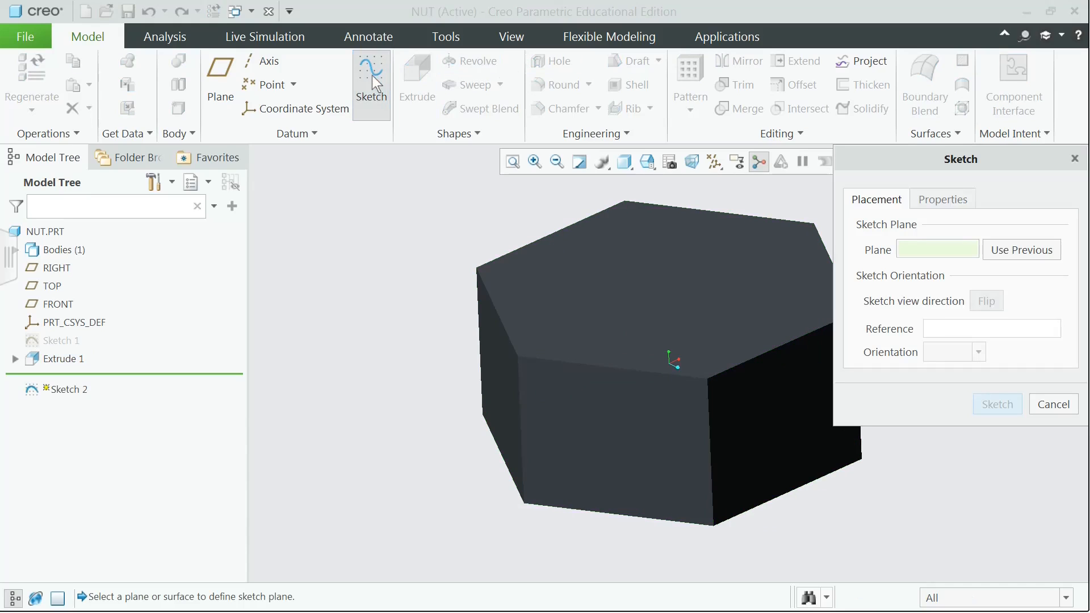
click(629, 260)
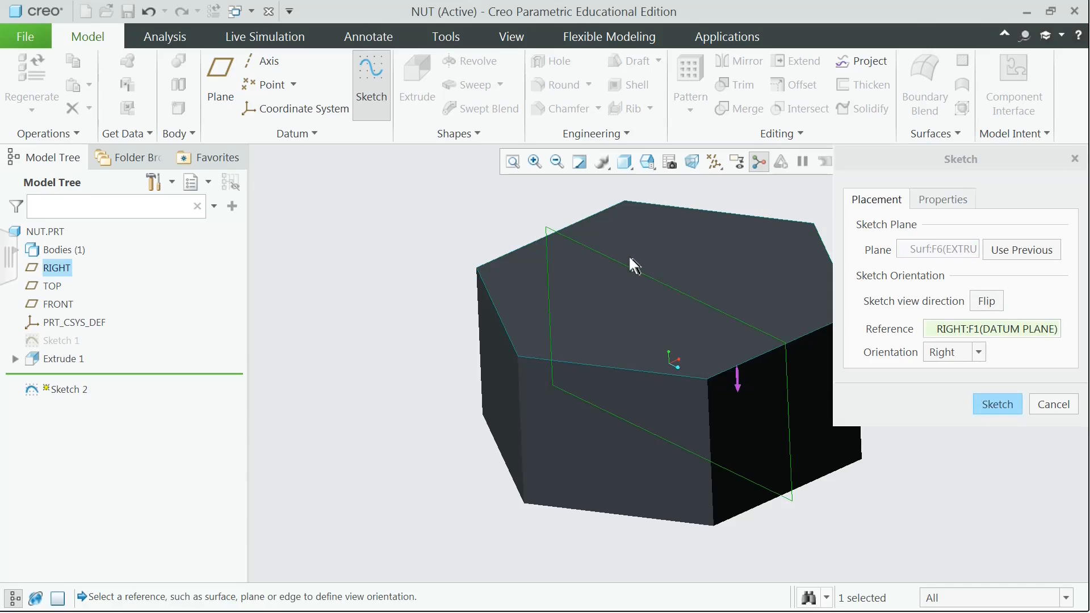
click(993, 407)
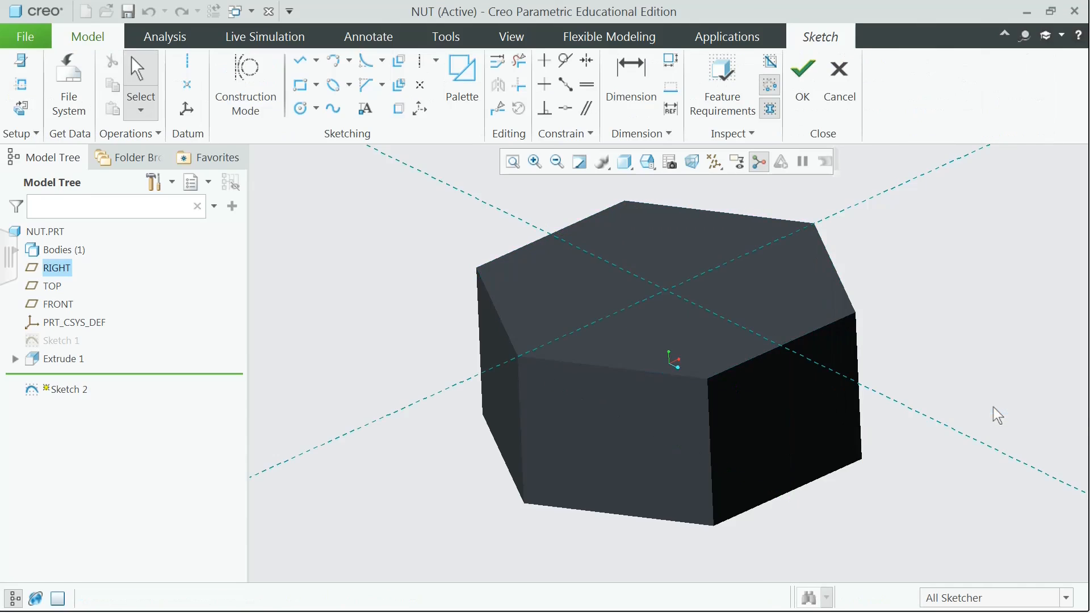
click(21, 114)
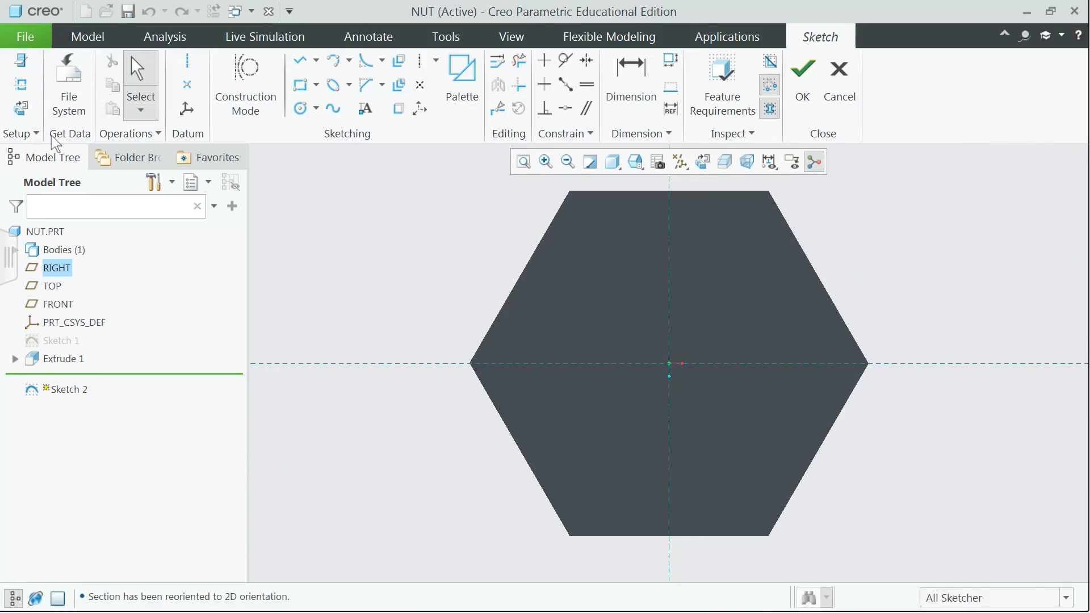
Add the hexagon's lower-left slanted side and its bottom side as sketch references
click(21, 84)
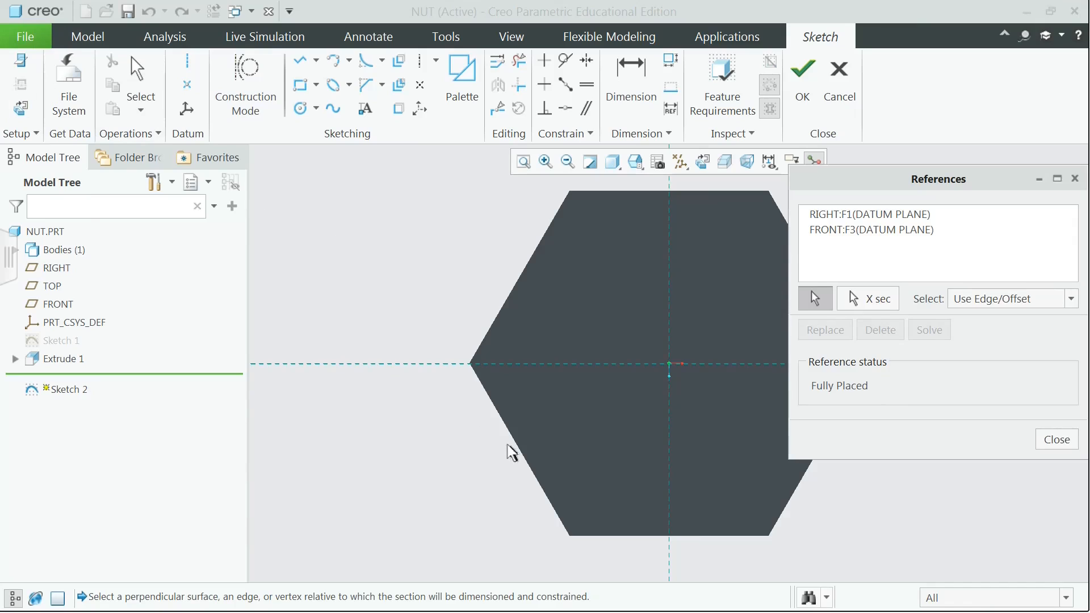
click(517, 447)
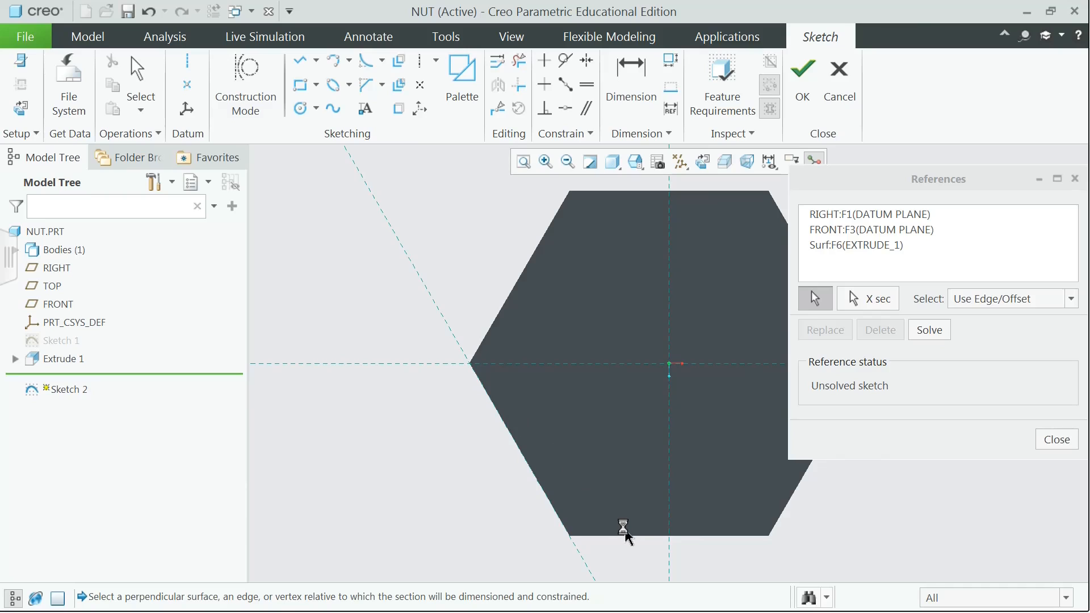
click(620, 534)
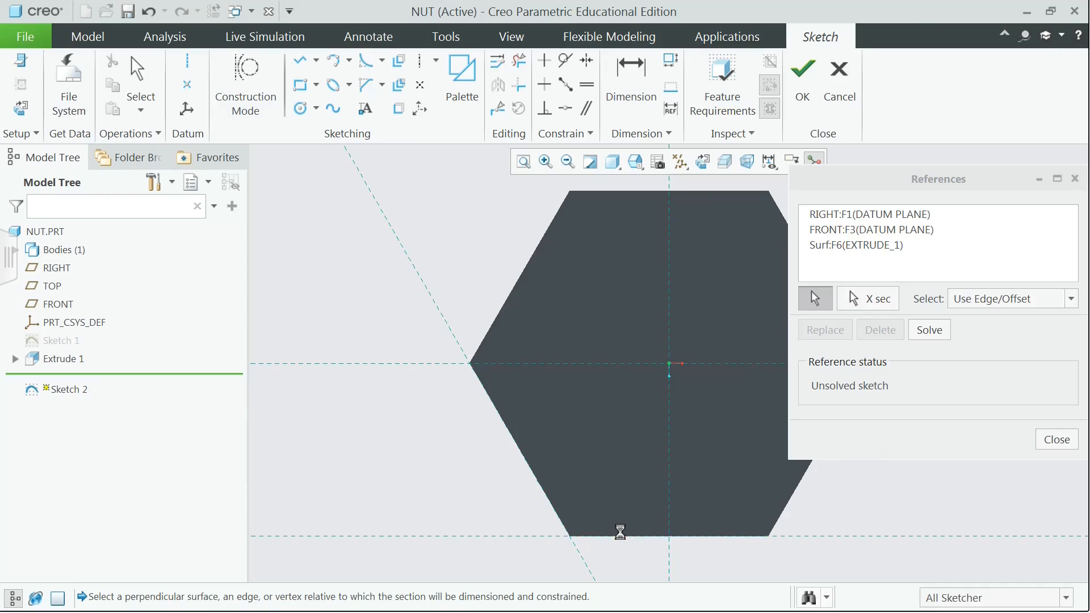
click(1056, 439)
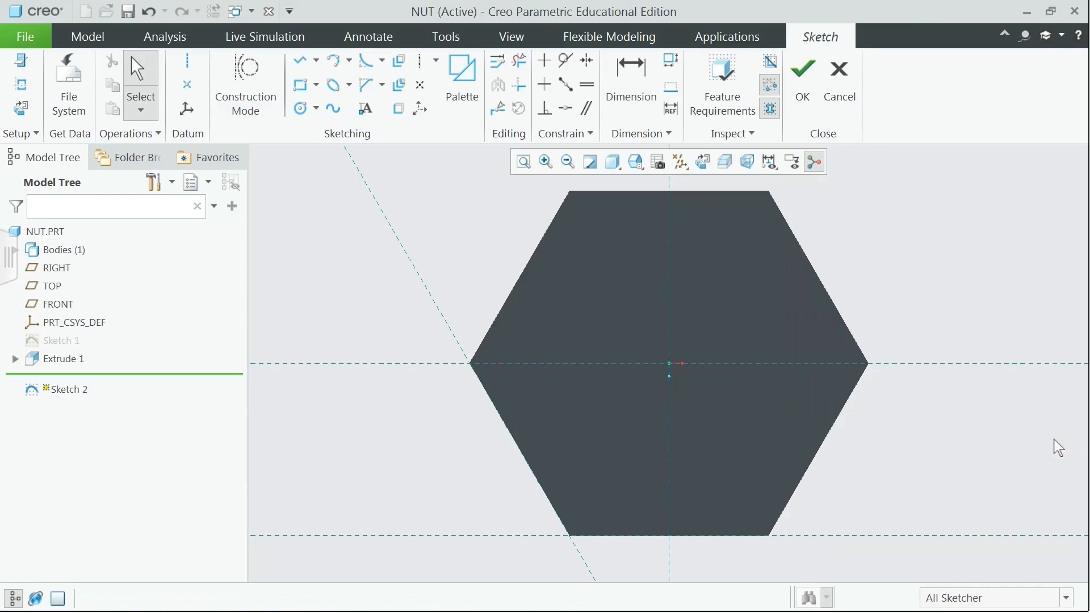
Draw a circle centred on the sketch origin and tangent to the hexagon's lower-left side, and finish the sketch
click(316, 109)
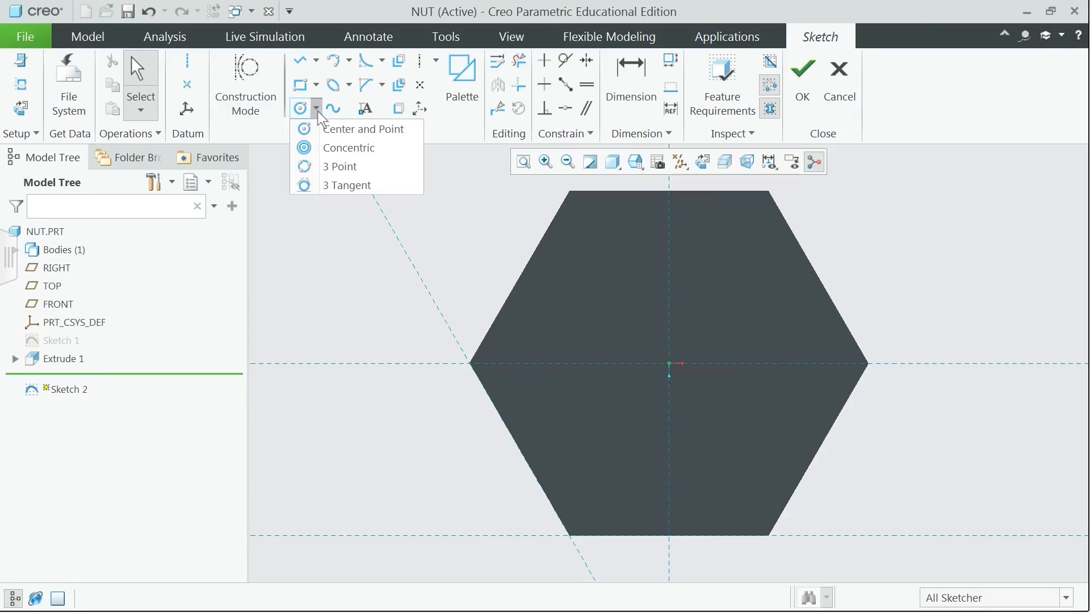
click(340, 129)
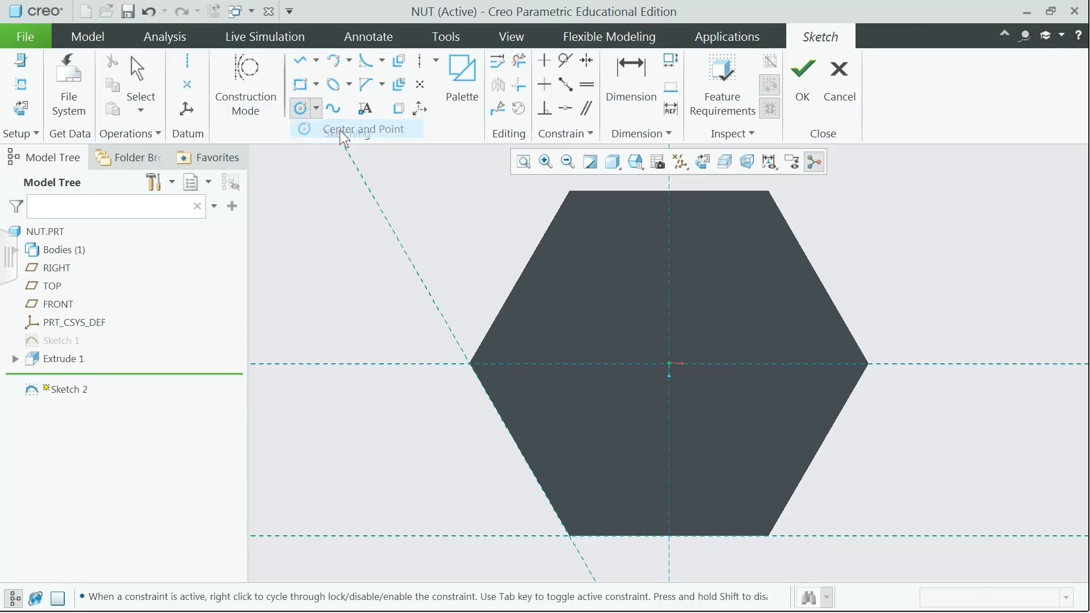
click(669, 366)
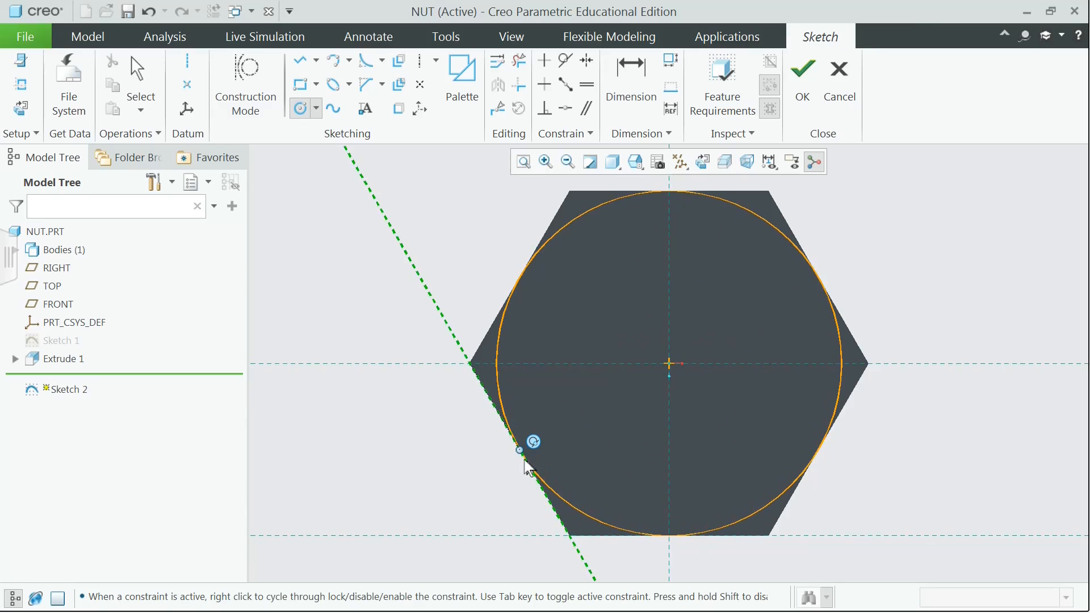
click(525, 457)
middle_click(394, 471)
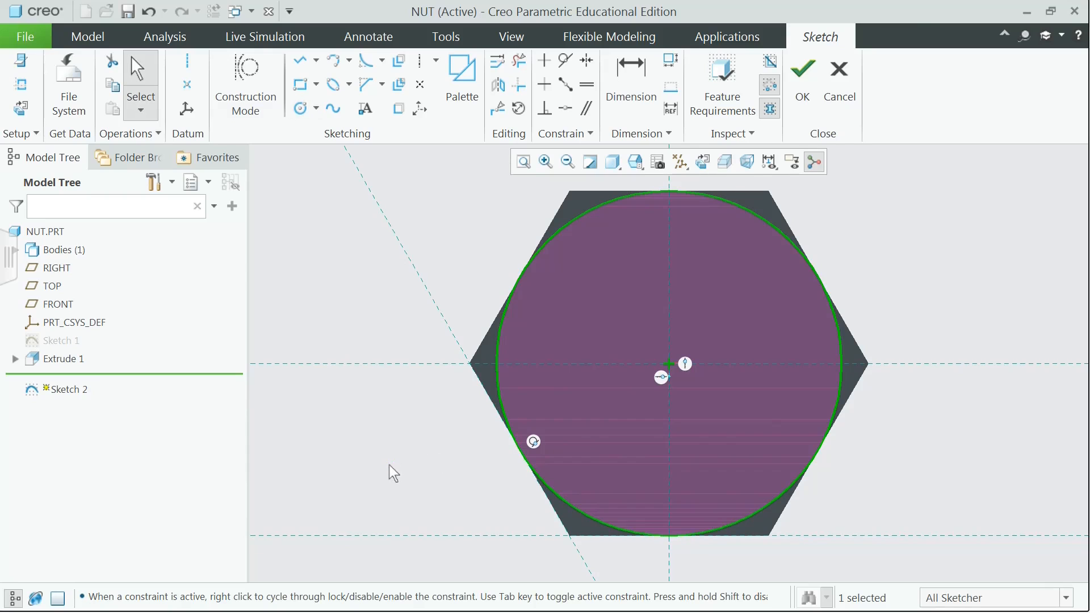
click(801, 85)
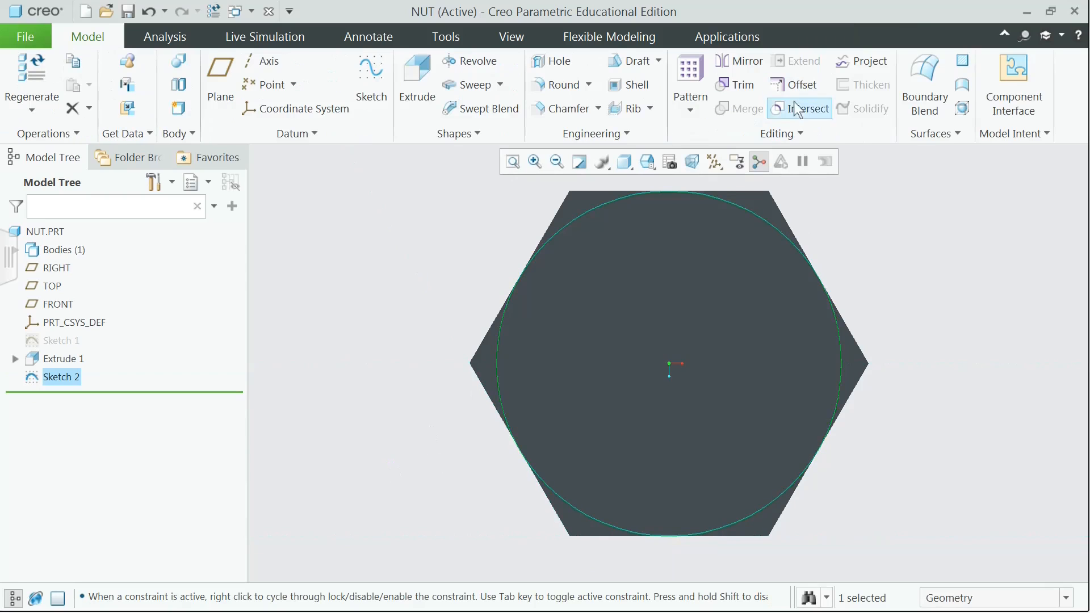
Extrude the inscribed circle as a solid down into the hexagonal body, removing material
key(ctrl+d)
middle_drag(887, 422, 888, 412)
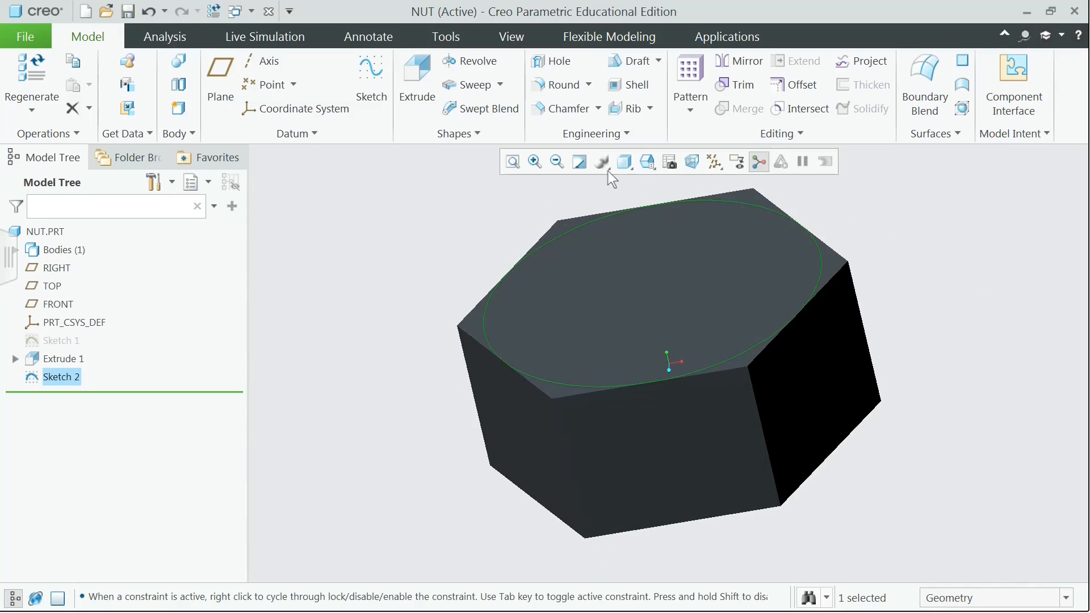
click(417, 73)
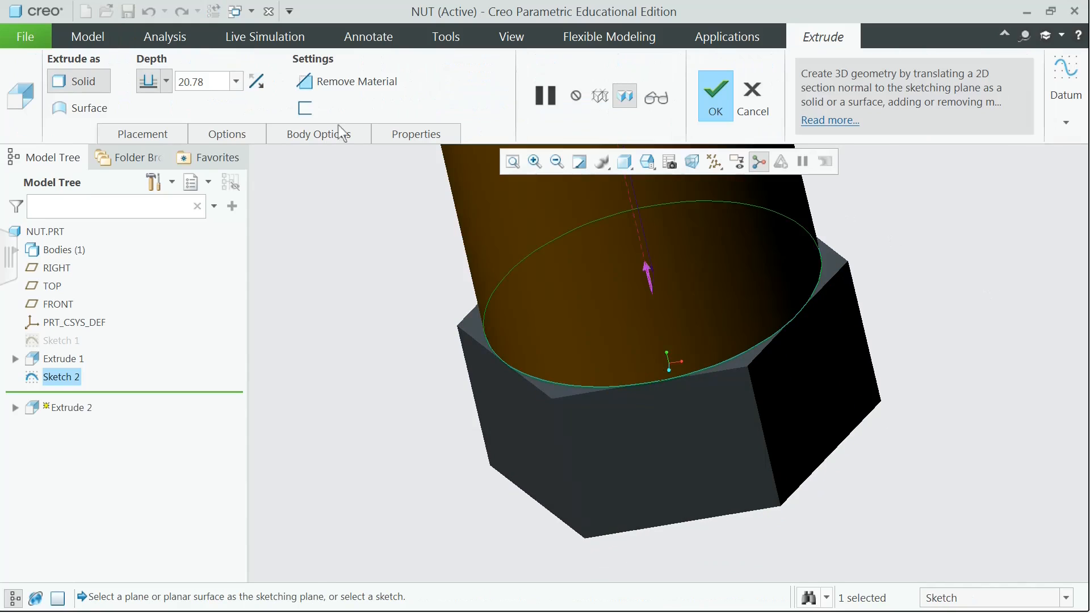
click(256, 81)
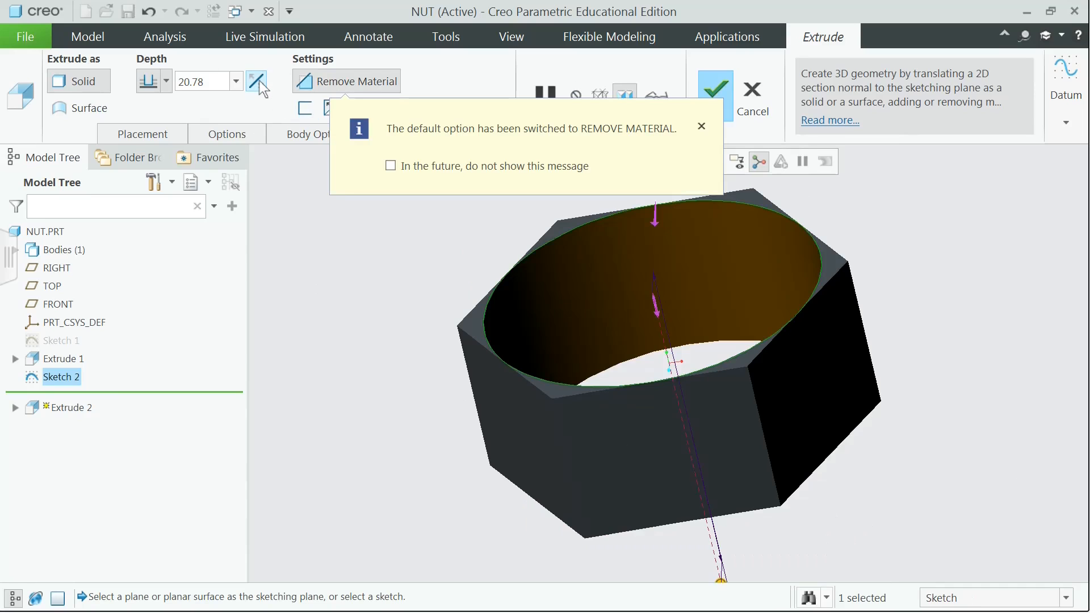
click(701, 126)
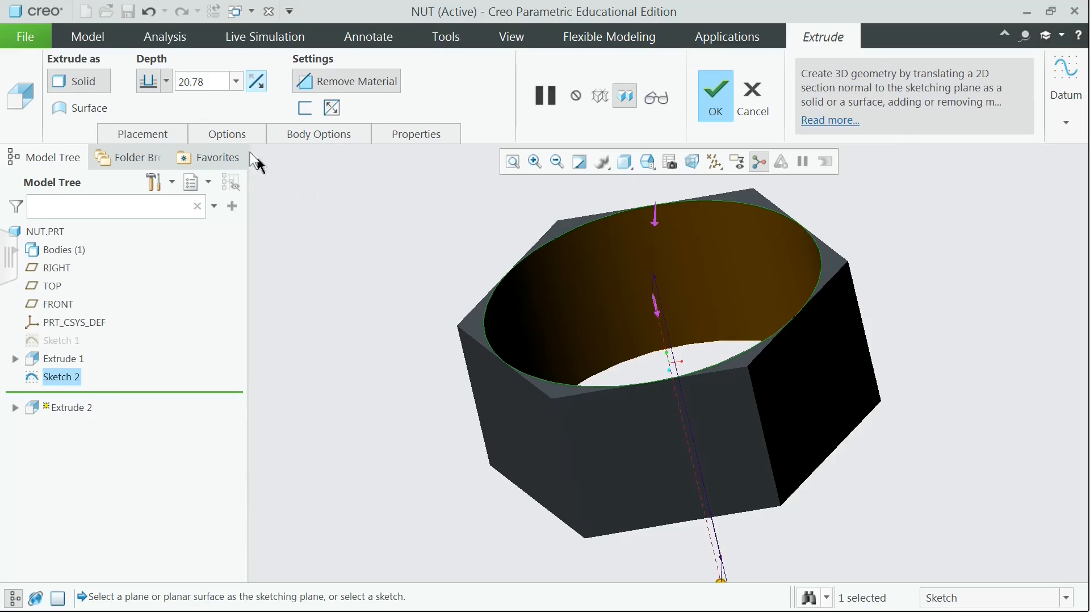
Add a -45° taper to the cut, flip the material side to remove the corners outside the circle, and complete the extrude
click(231, 137)
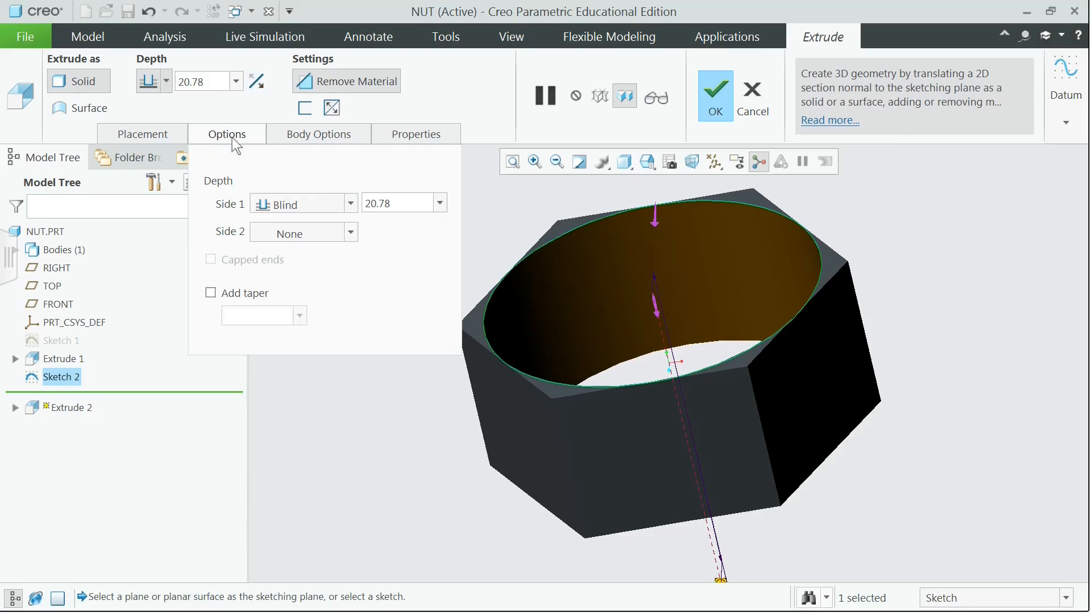
click(213, 293)
double_click(257, 316)
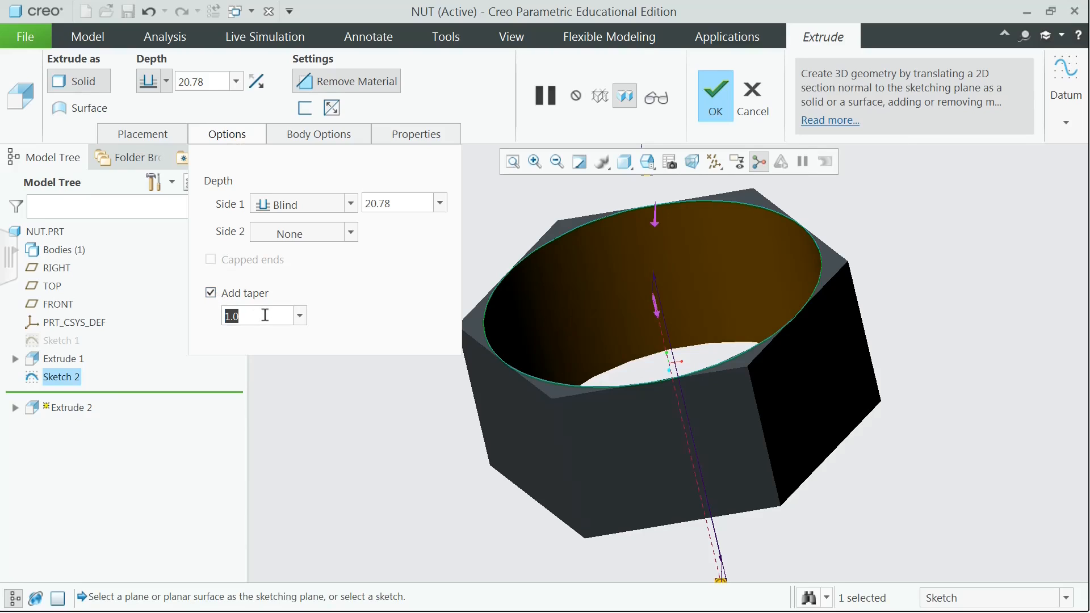
text(-)
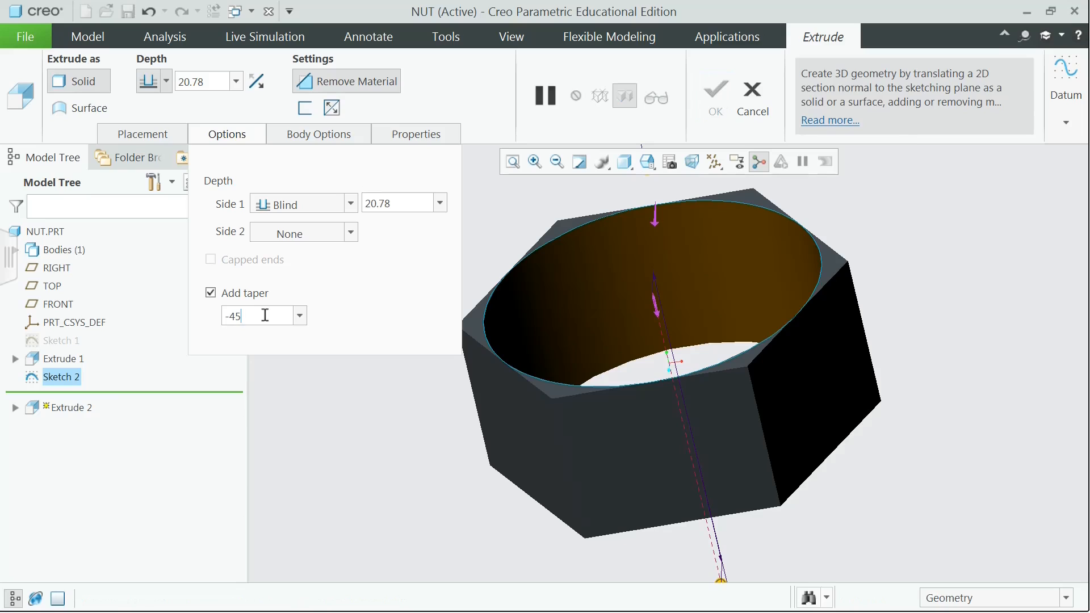
text(45)
key(Return)
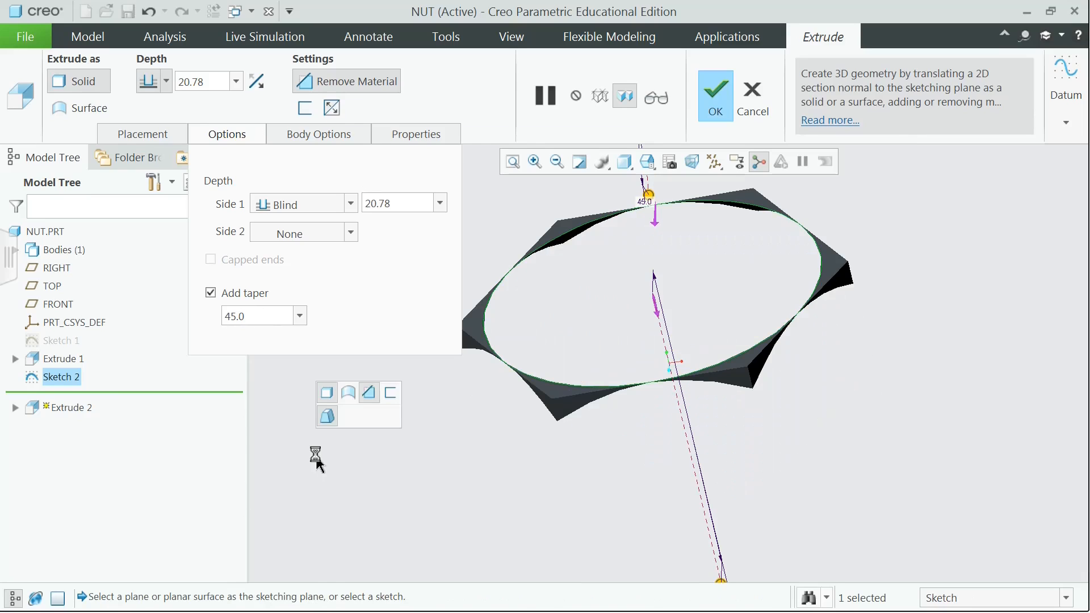
click(333, 108)
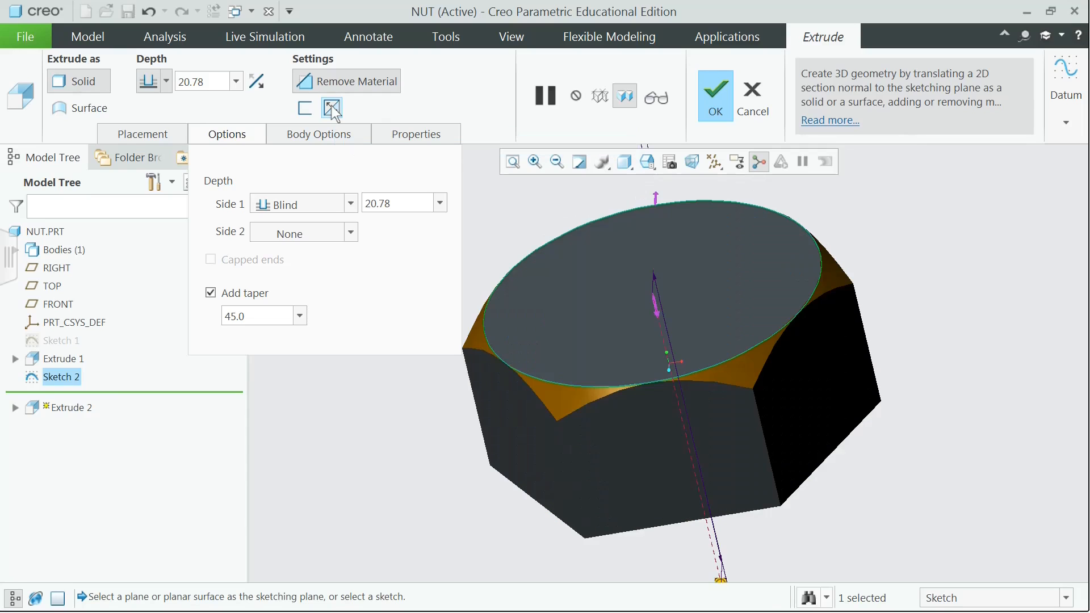
click(730, 91)
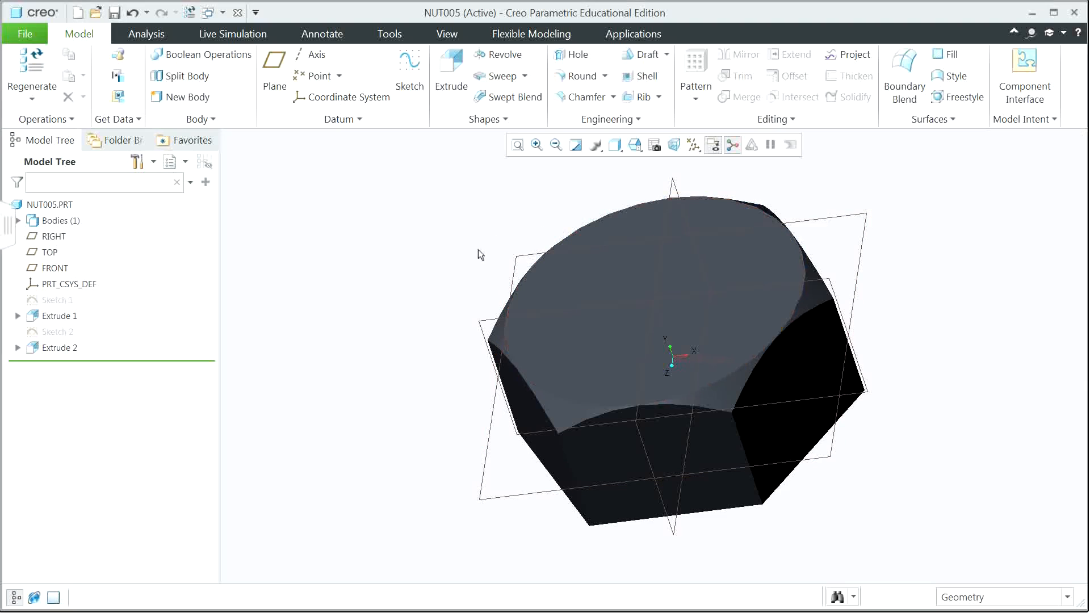
Start a sketch on the nut's round top face with the RIGHT plane as right-hand reference, viewed square to the sketch plane
click(409, 73)
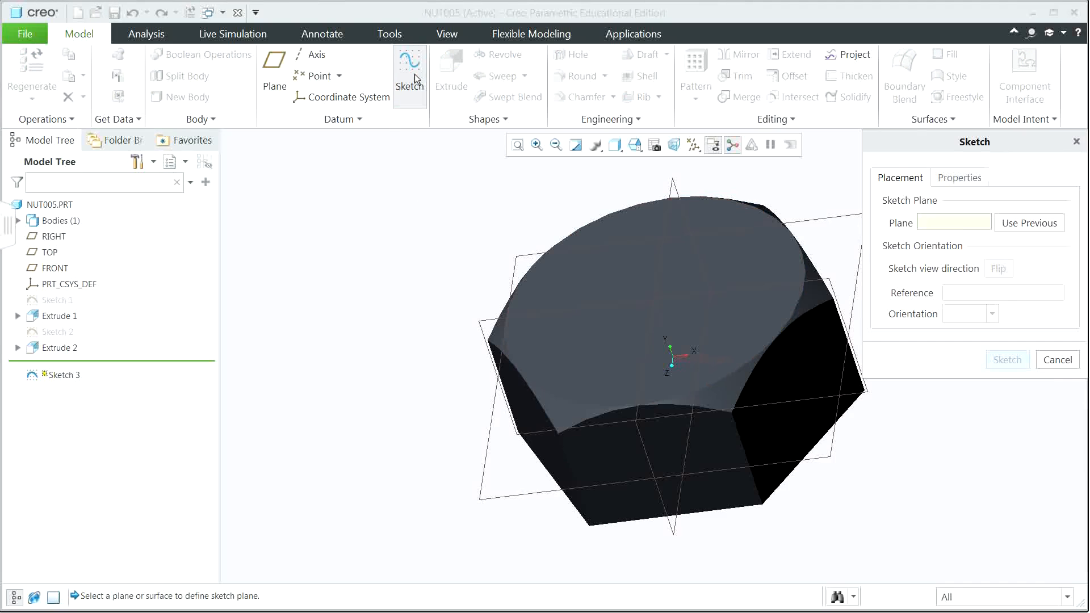
click(651, 289)
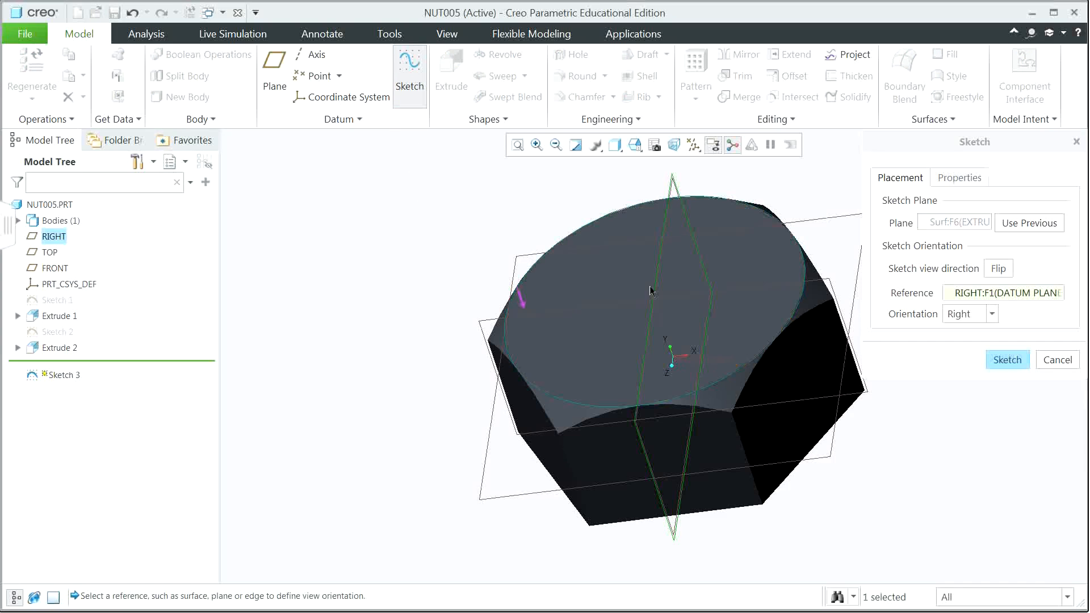
click(1008, 359)
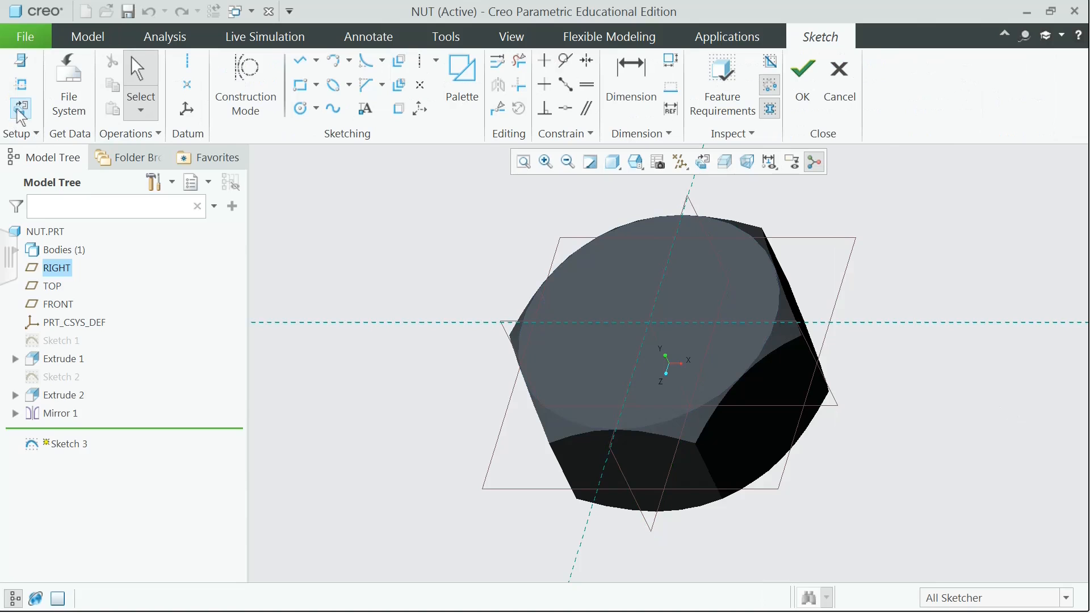
click(19, 112)
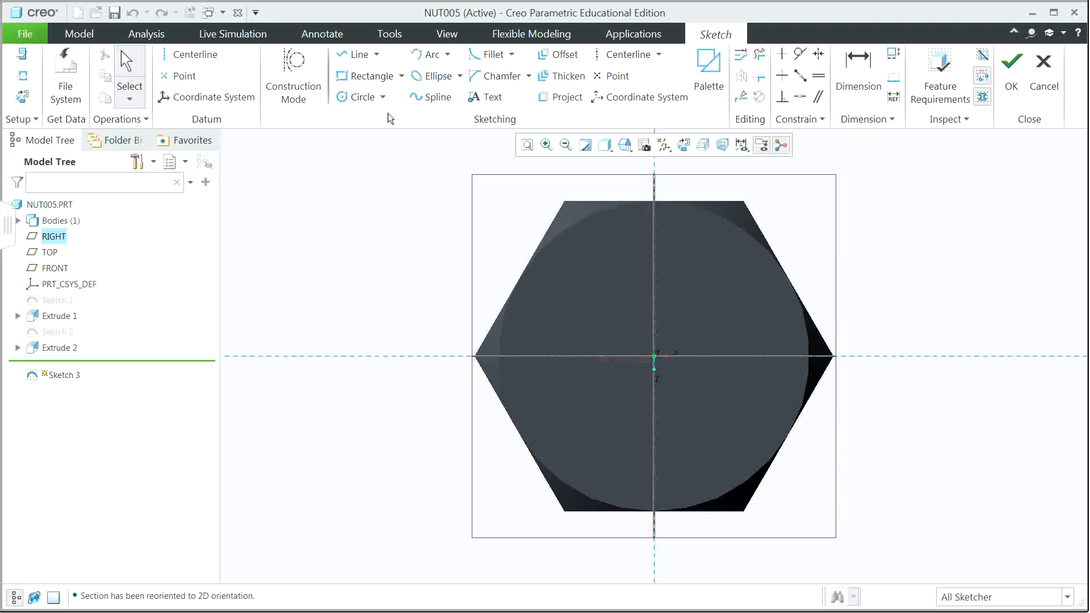
Draw a circle centred on the sketch origin, set its diameter to 10.5 mm and finish the sketch
click(382, 97)
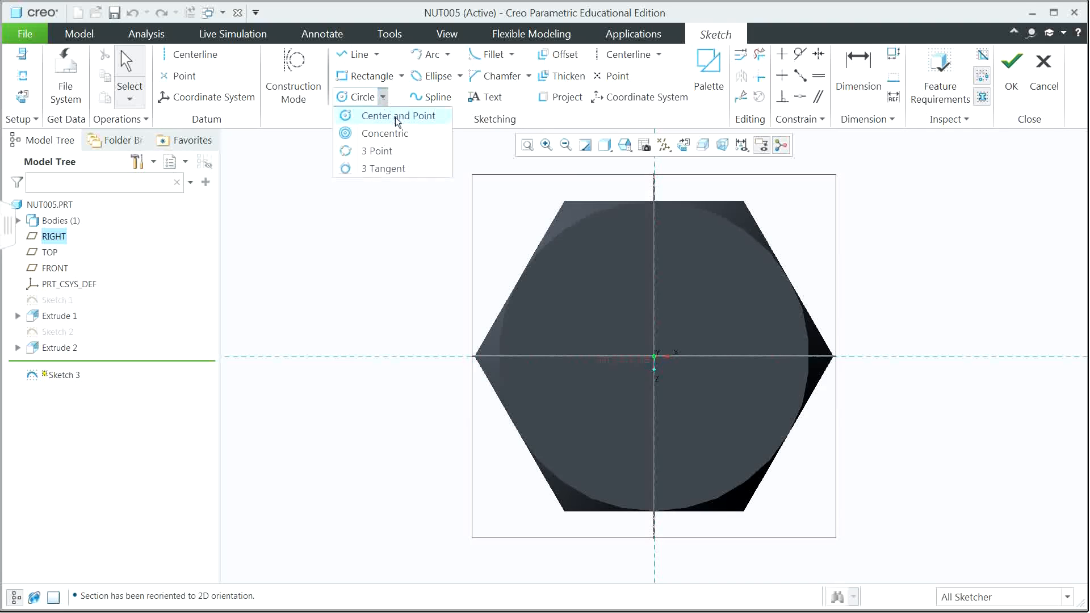
click(394, 116)
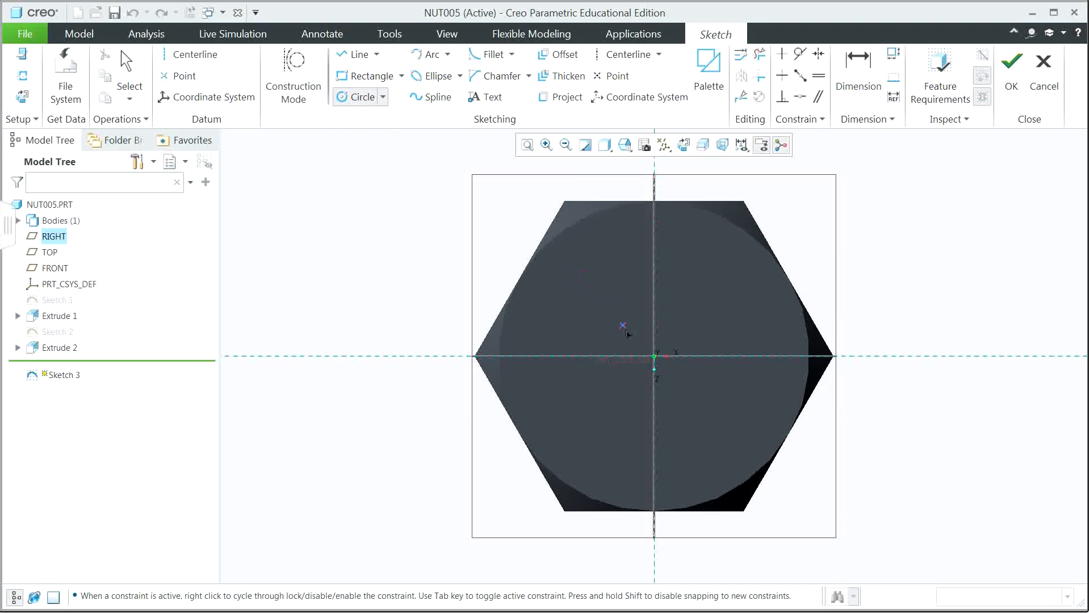
click(653, 357)
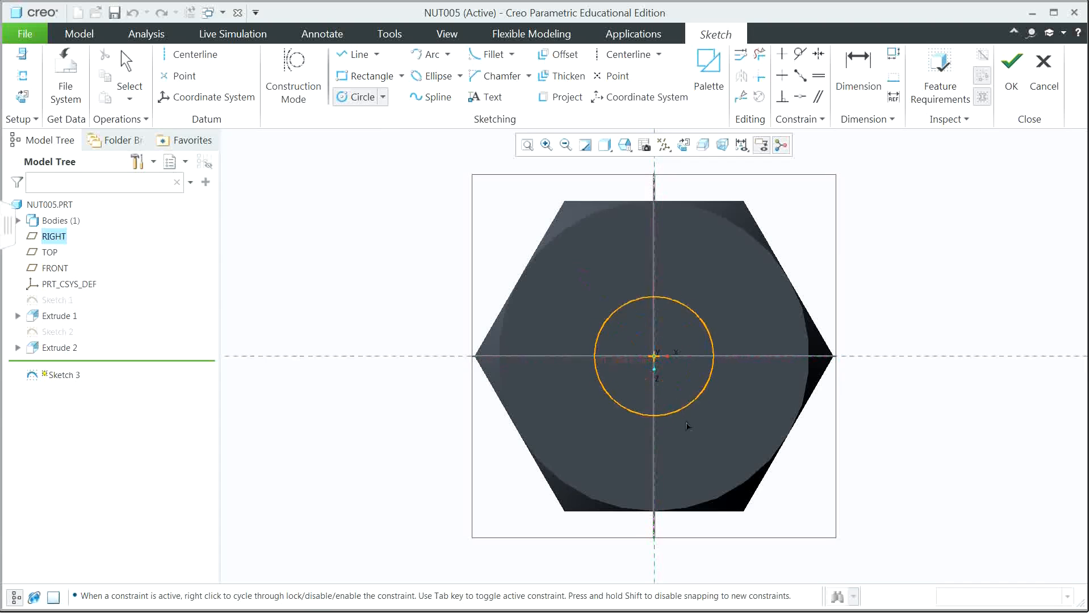
click(698, 435)
middle_click(698, 435)
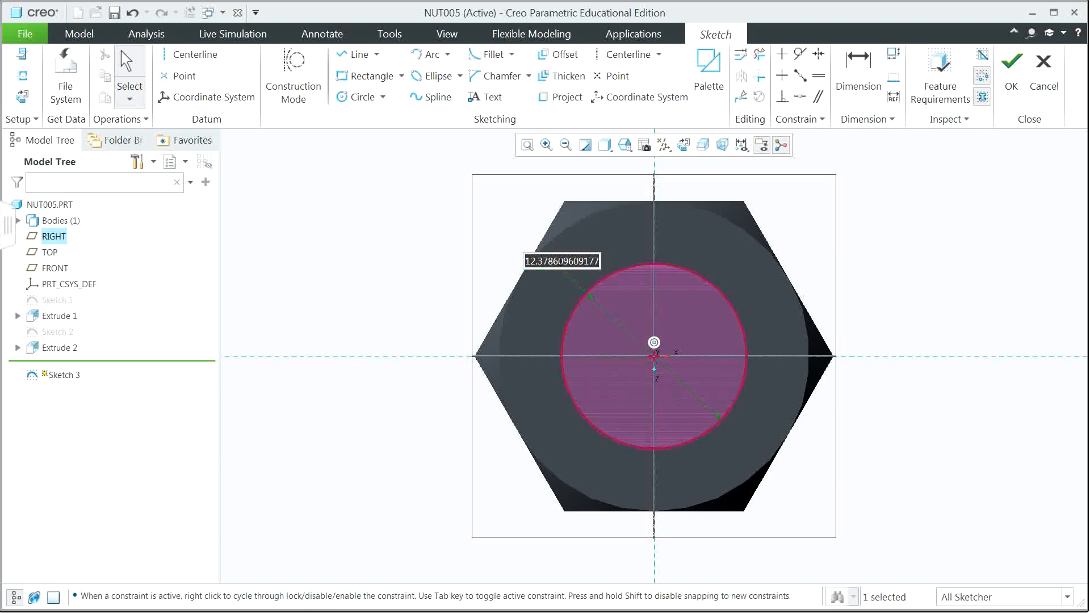
double_click(561, 261)
text(10.5)
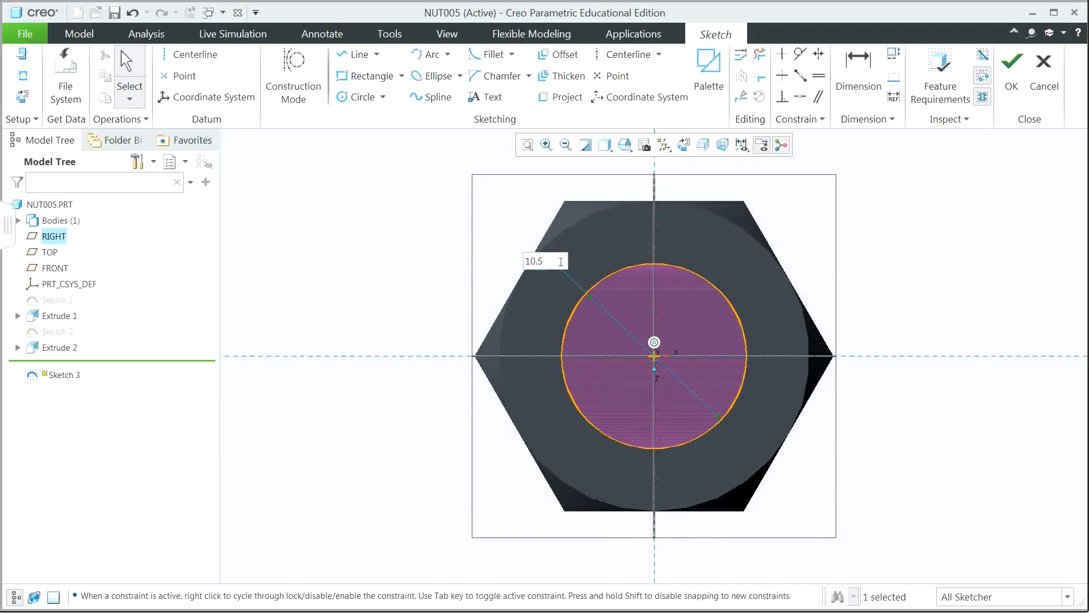
key(Return)
click(1011, 73)
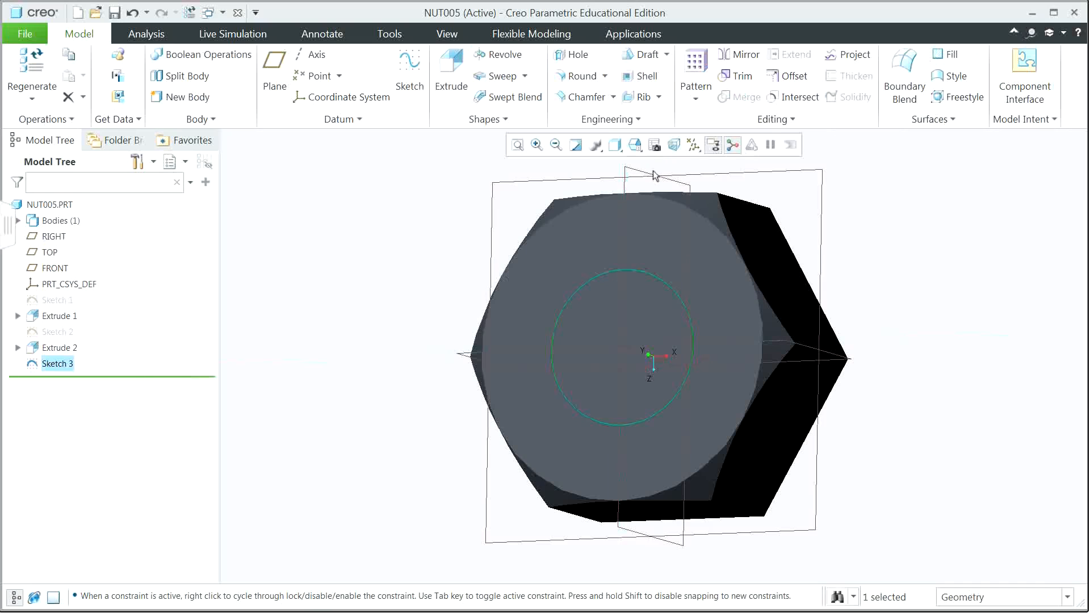
Extrude the 10.5 mm circle down through the nut as a cut, removing material to form the bore
click(449, 77)
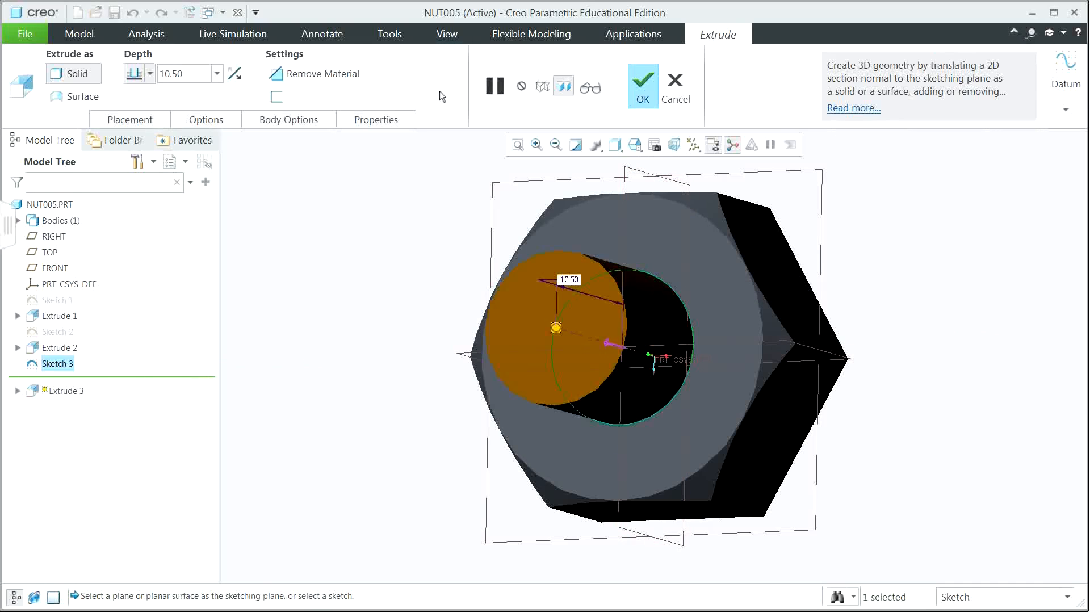
click(233, 76)
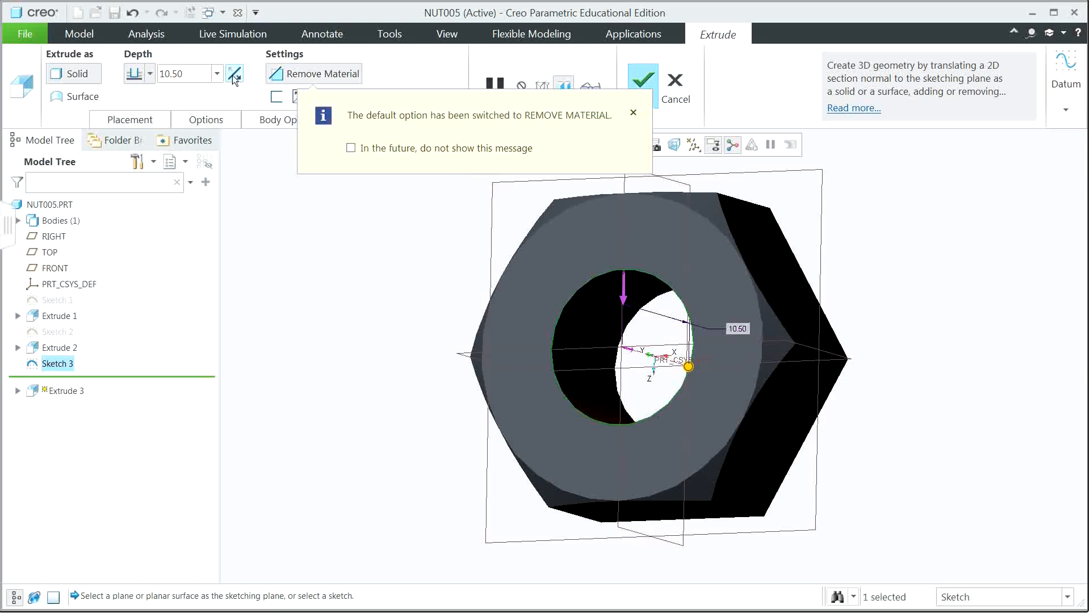
click(642, 80)
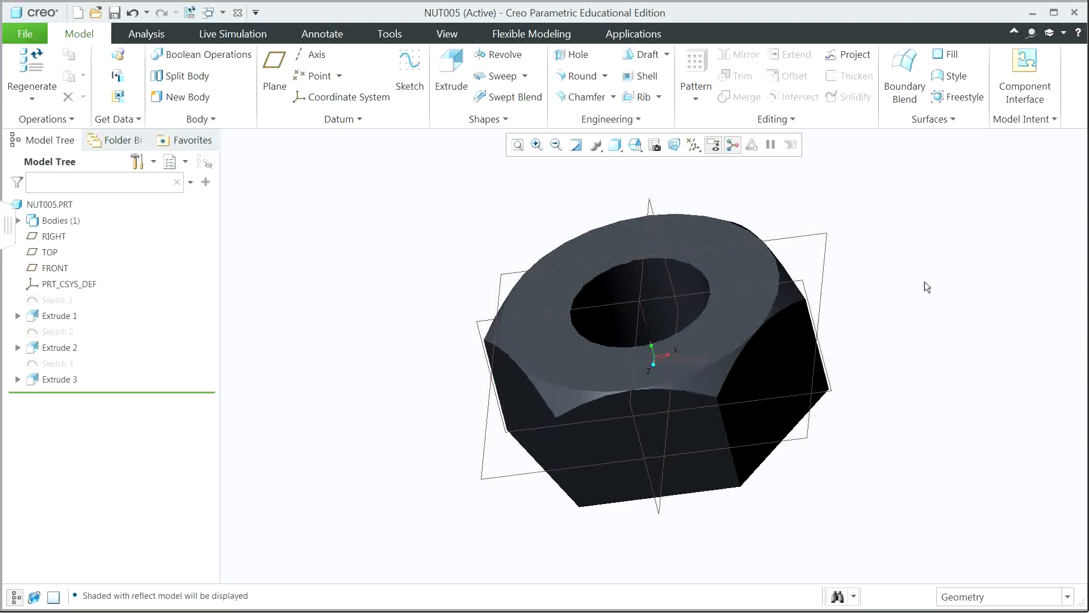
Start a helical sweep with its profile sketch on the FRONT plane, RIGHT as right-hand reference, viewed square-on in Hidden Line display
click(524, 77)
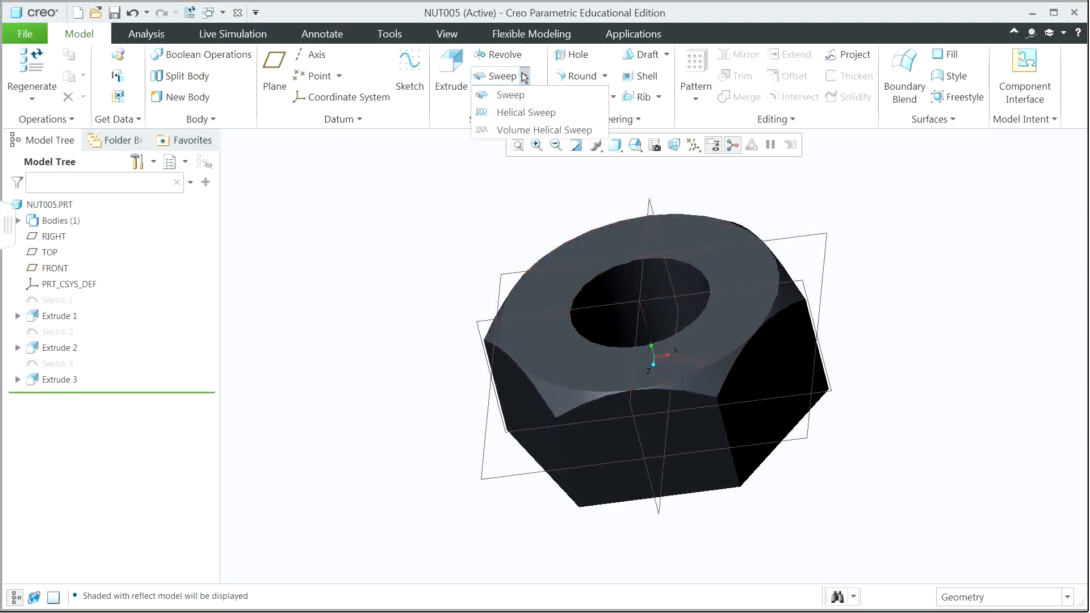
click(526, 112)
click(135, 120)
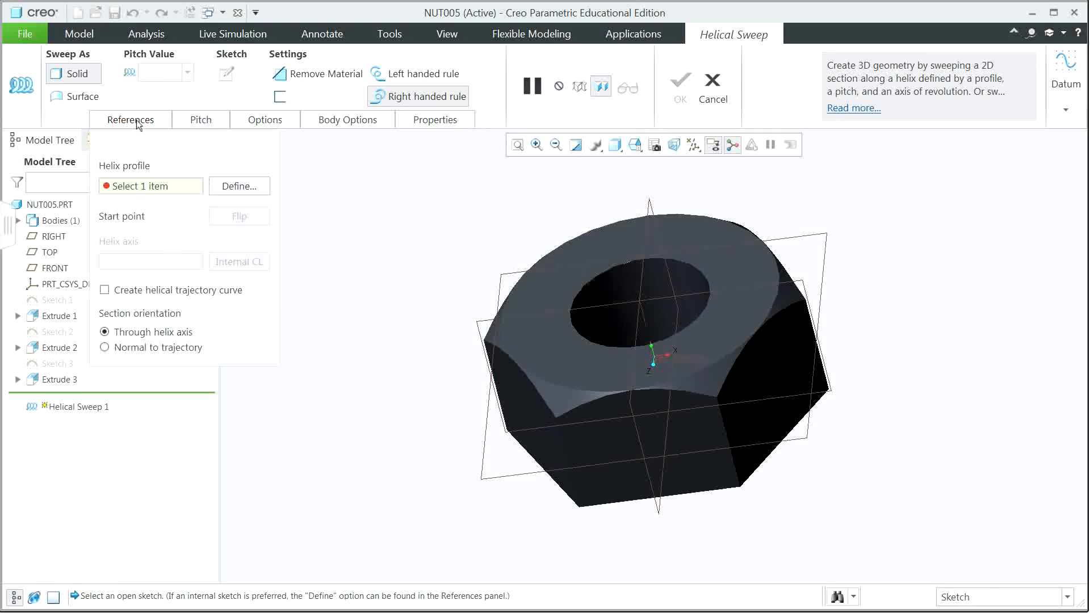
click(239, 187)
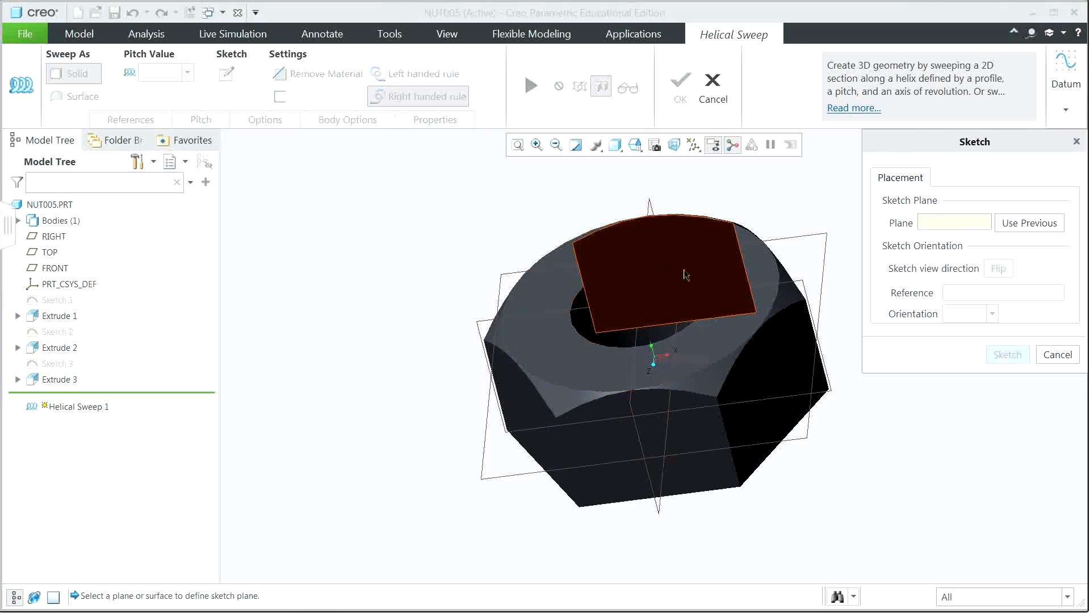
click(790, 286)
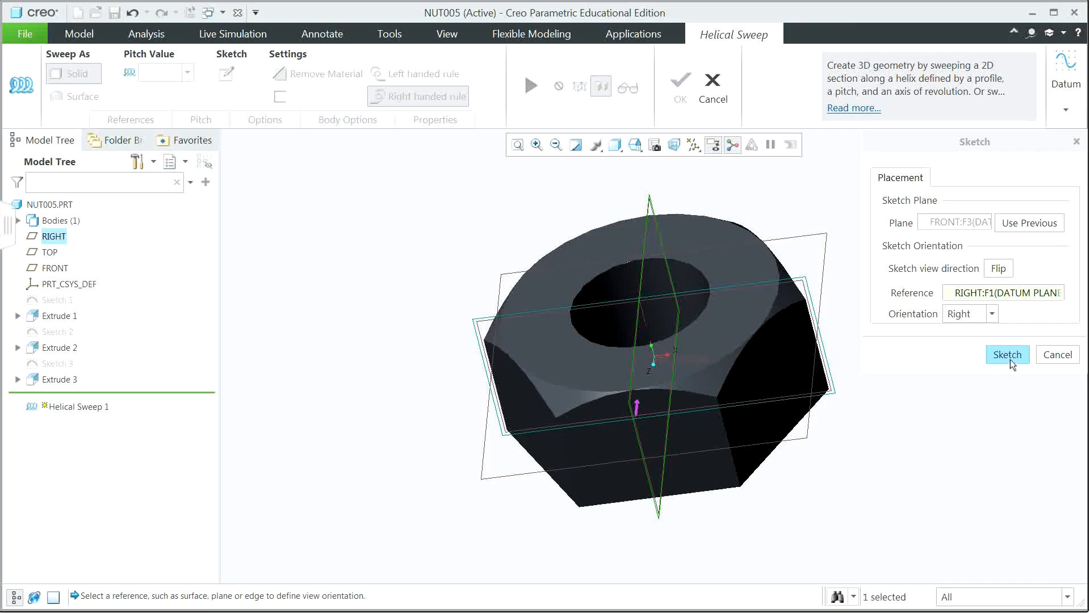
click(1010, 357)
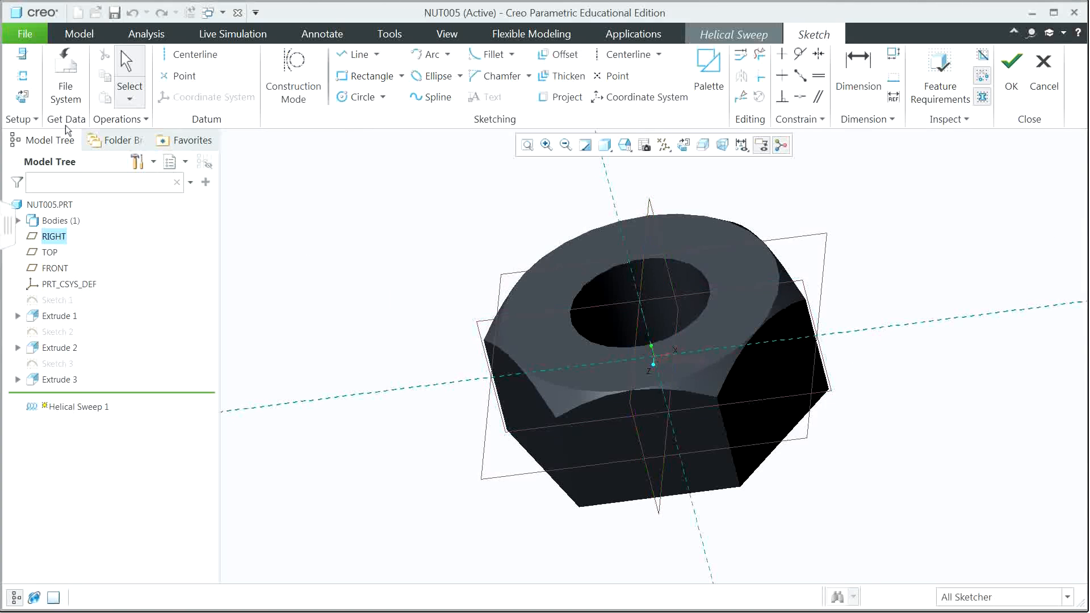
click(22, 98)
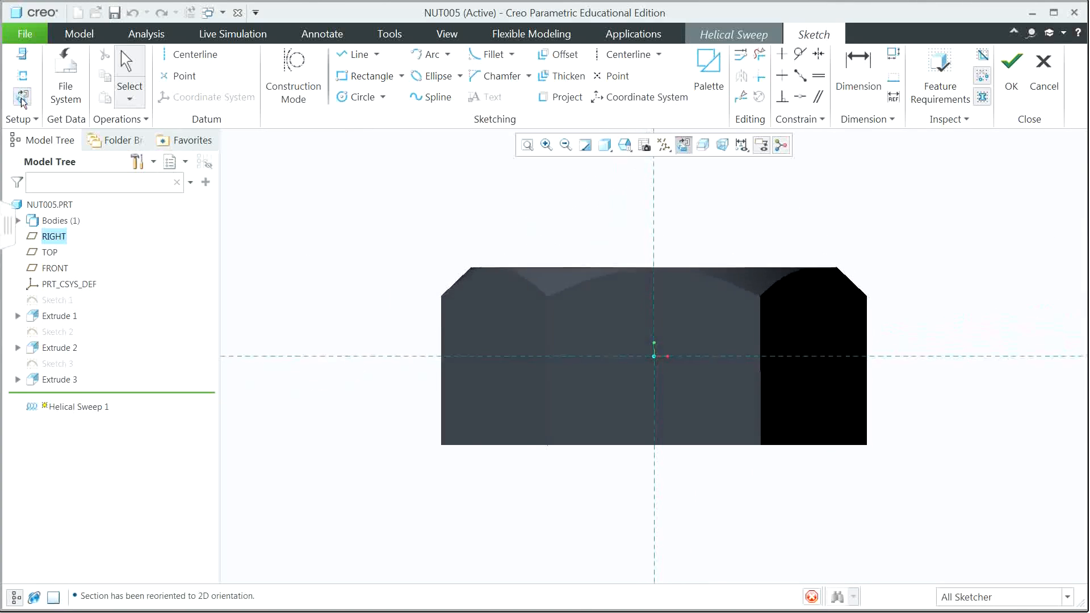
click(608, 148)
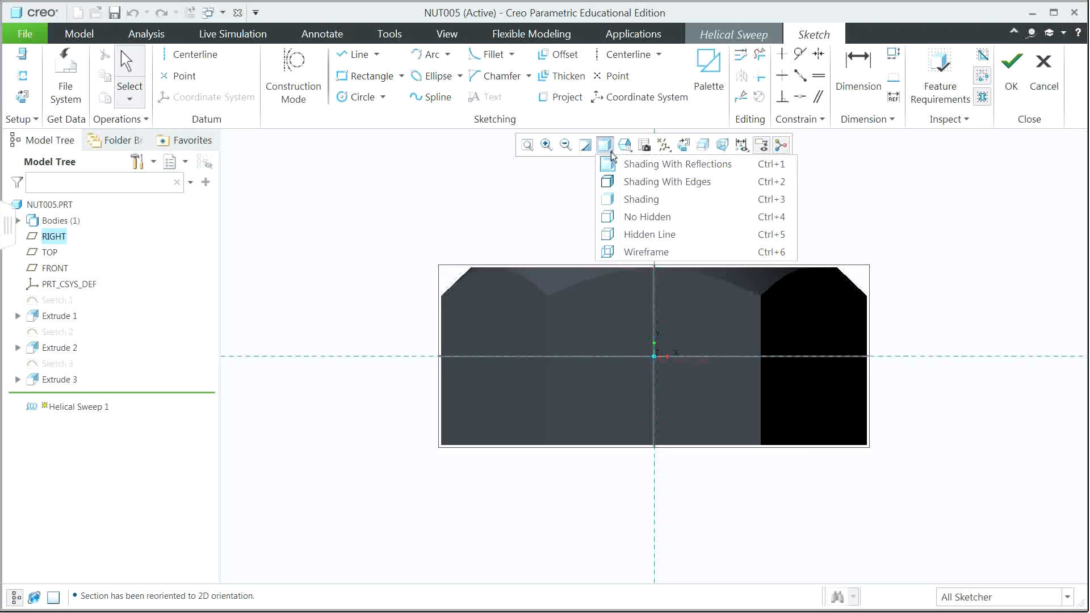
click(653, 234)
Draw a vertical datum centerline through the sketch origin as the helix axis
click(193, 54)
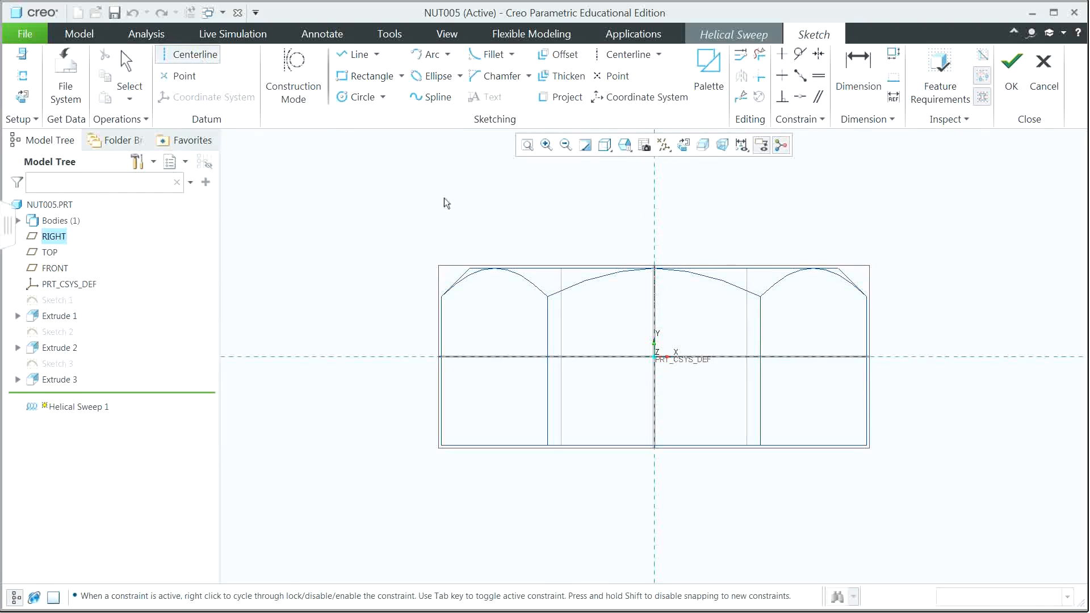
click(652, 195)
click(655, 230)
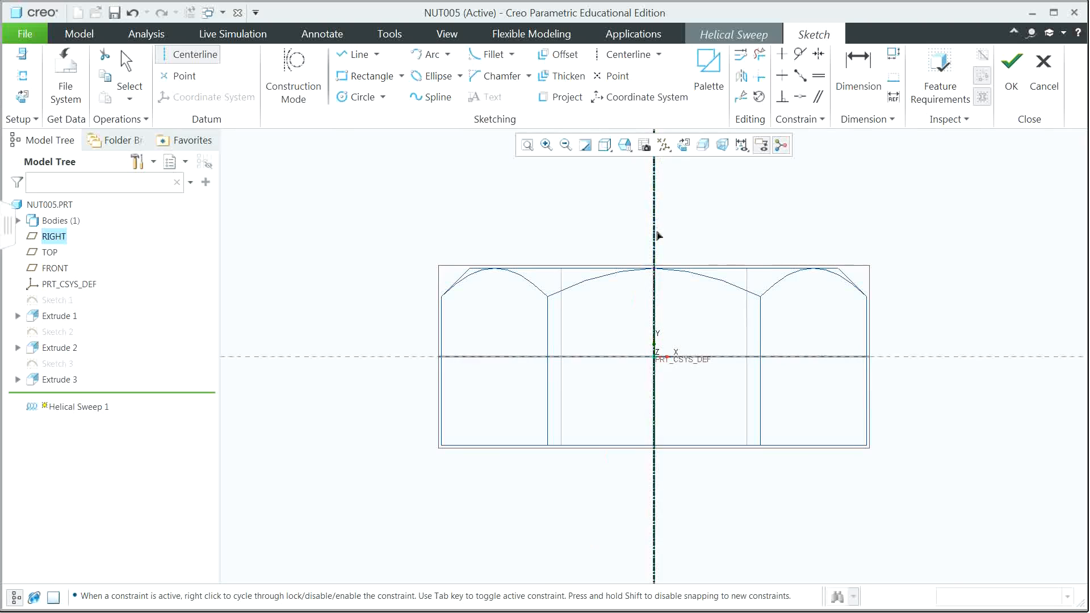
middle_click(656, 234)
Add the bore's left silhouette edge and the nut's bottom face as sketch references
click(25, 95)
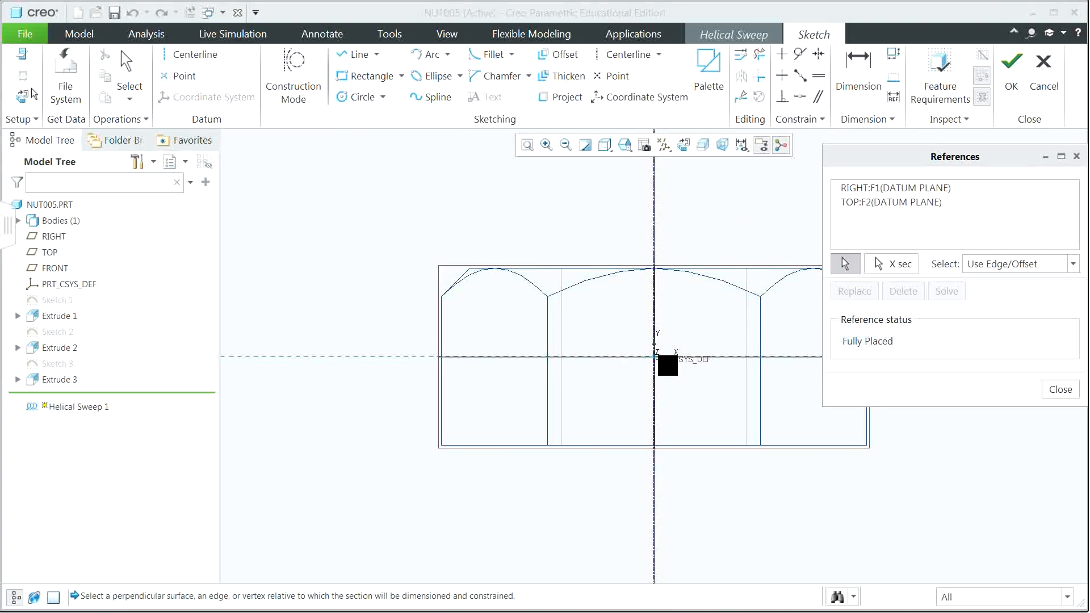
click(565, 296)
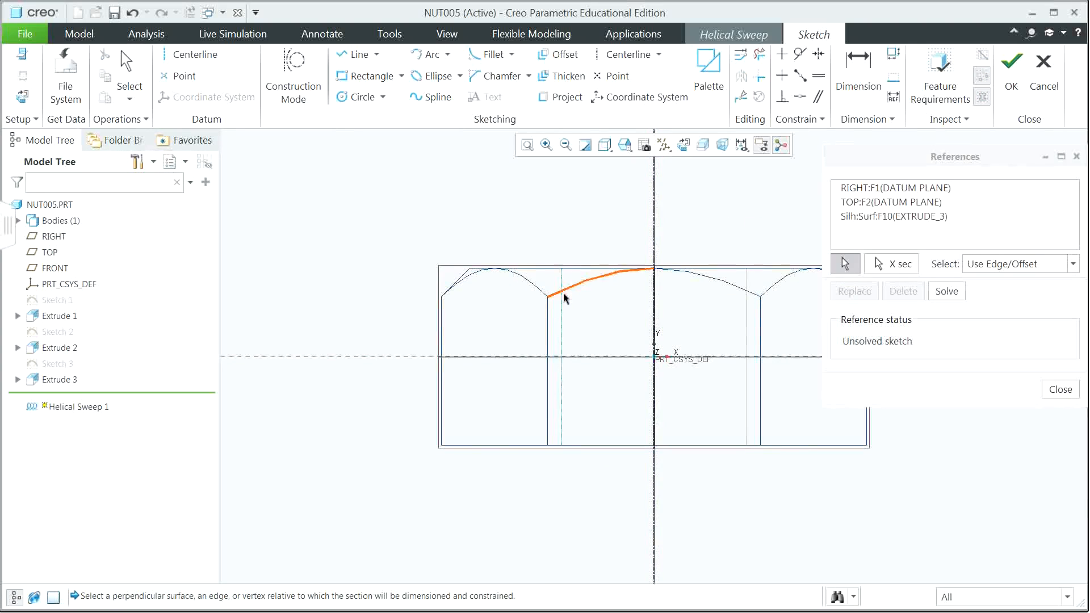
click(601, 446)
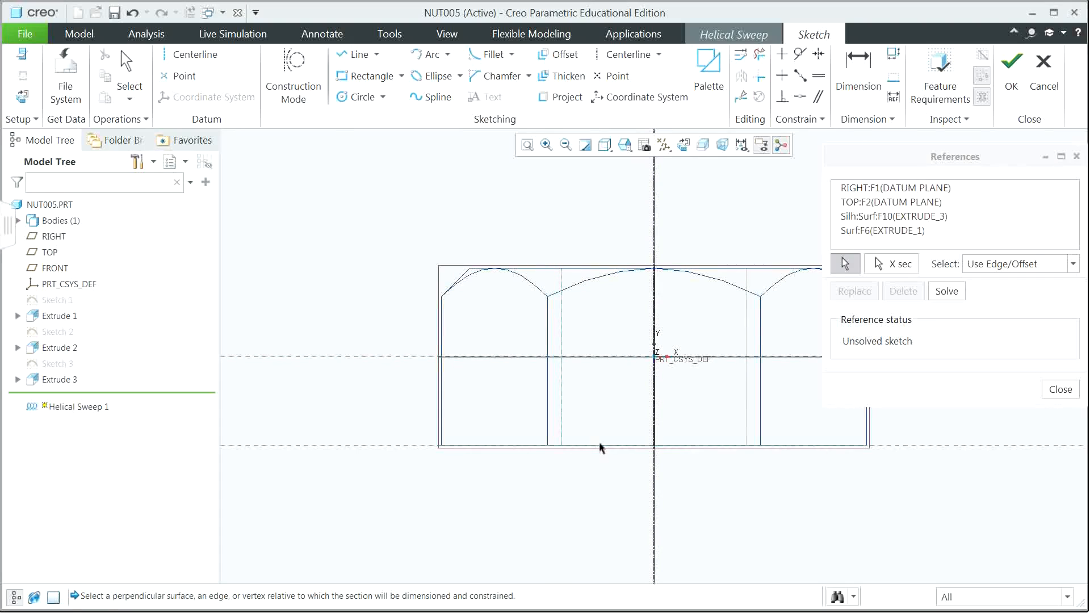
click(1056, 394)
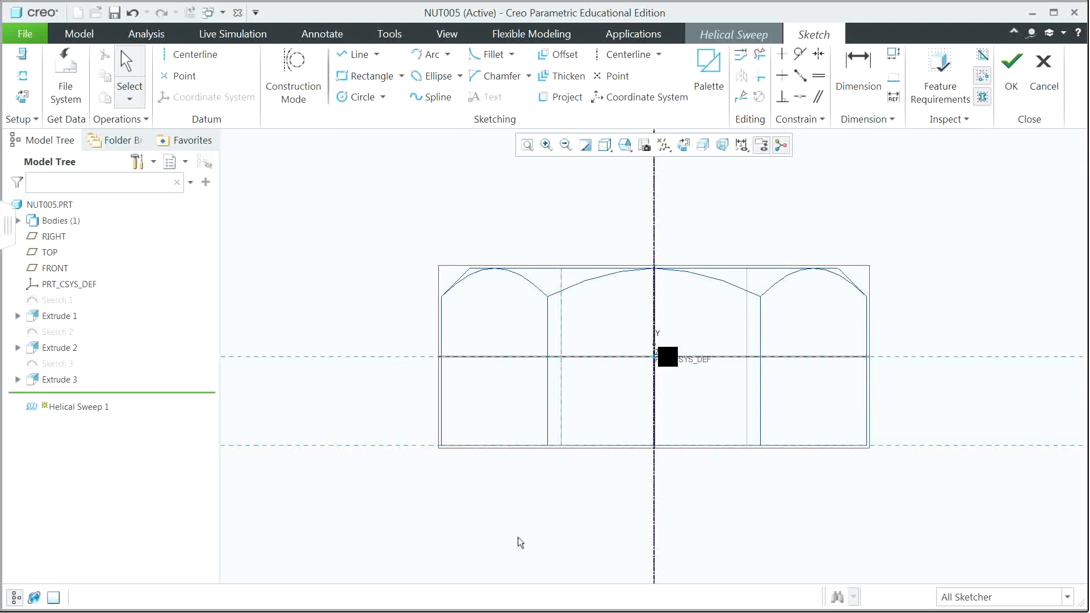
Draw a vertical line along the bore's left edge from below the nut to above it, and finish the helix profile sketch
click(376, 55)
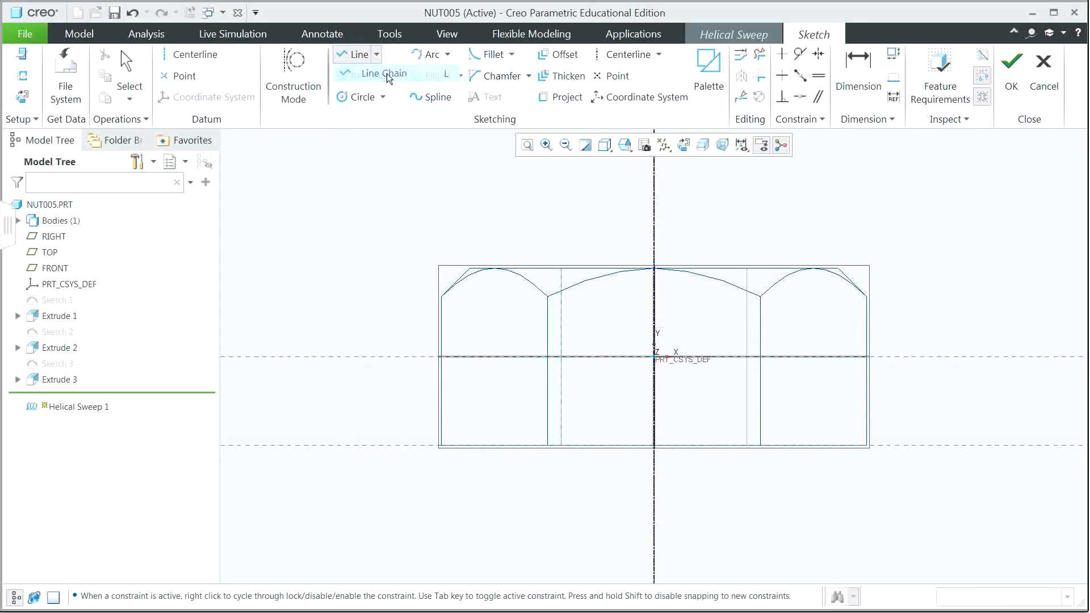
click(387, 74)
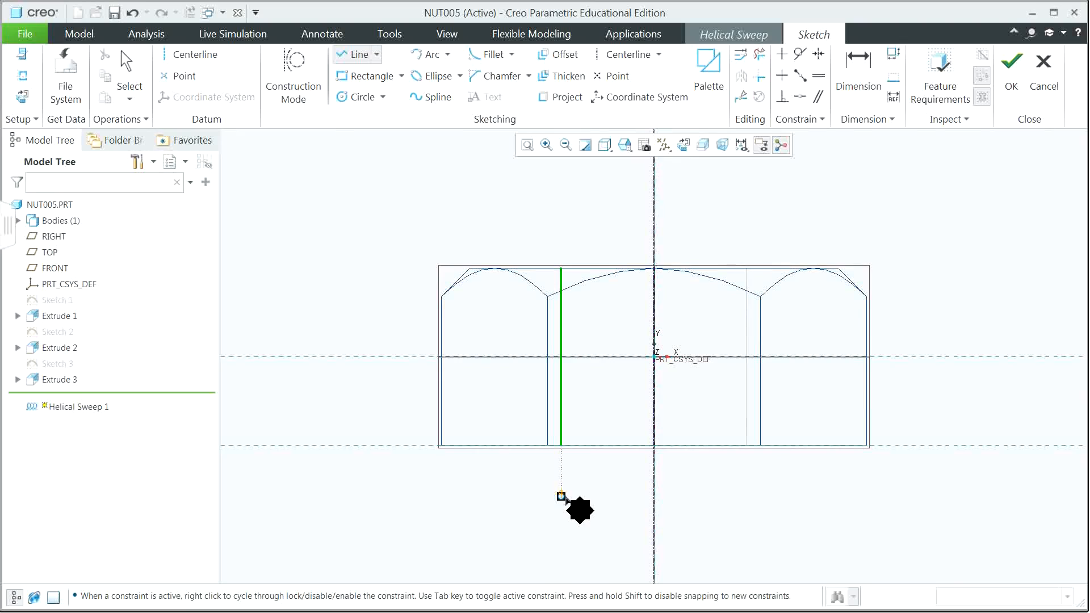
click(560, 494)
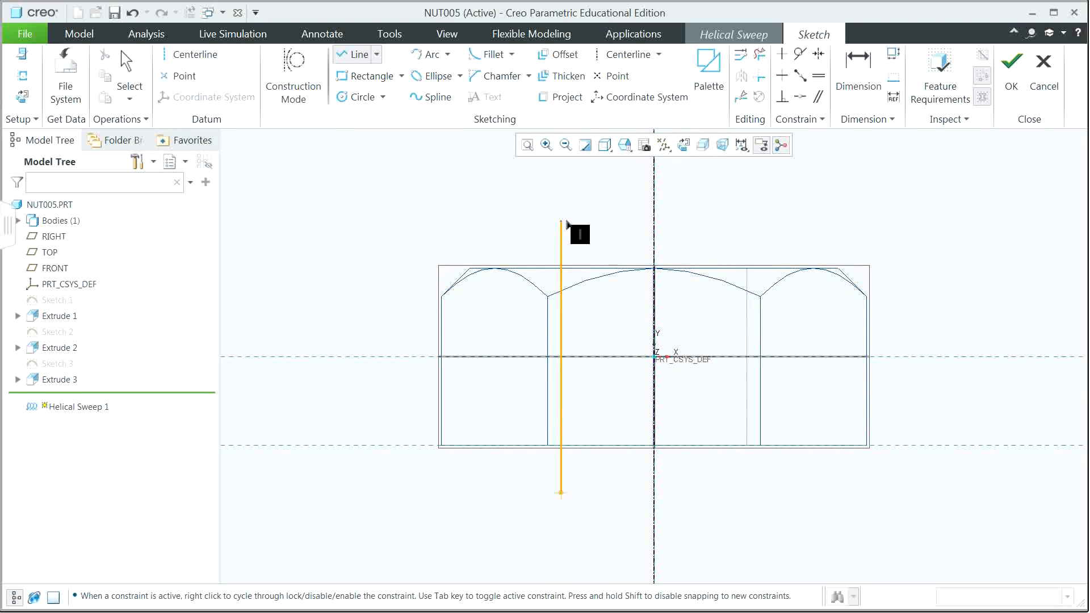
click(567, 223)
middle_click(605, 235)
click(1013, 67)
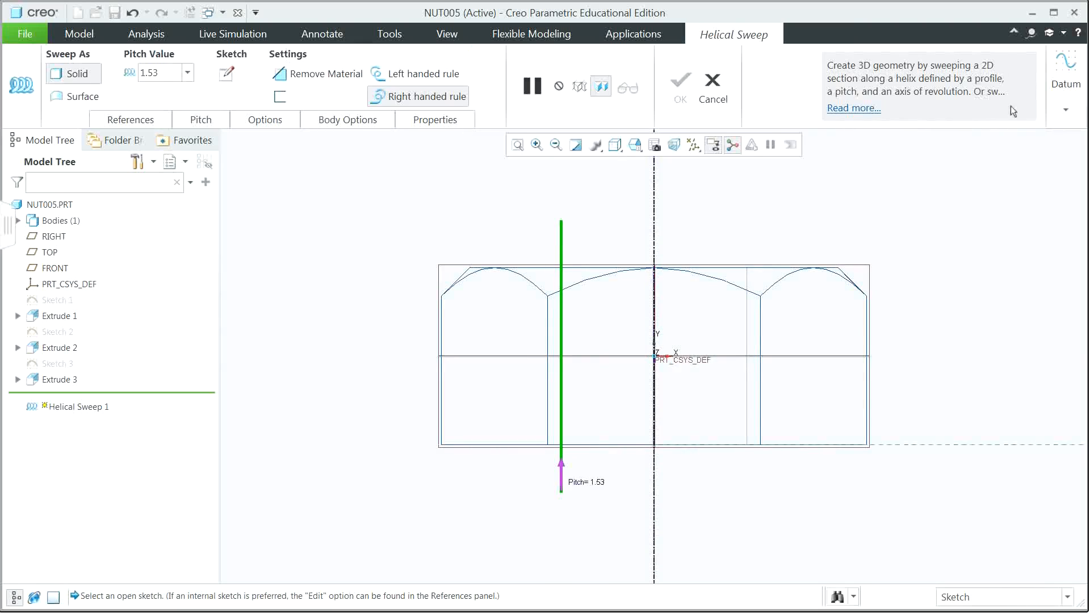
Set the helix pitch to 1.75 mm and start the sketch of the sweep section
click(167, 72)
text(1.)
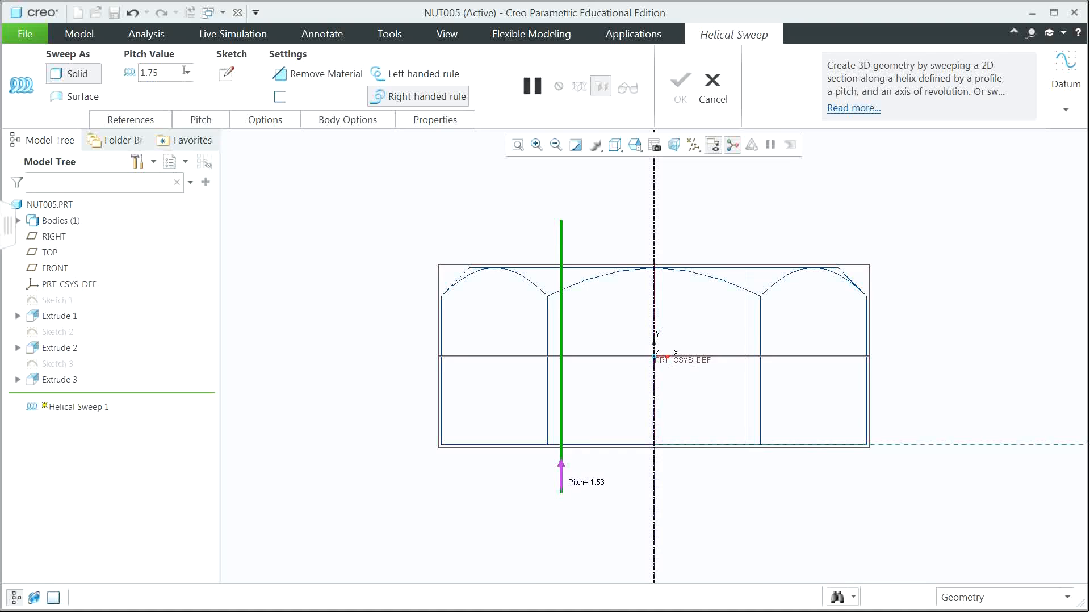
click(232, 79)
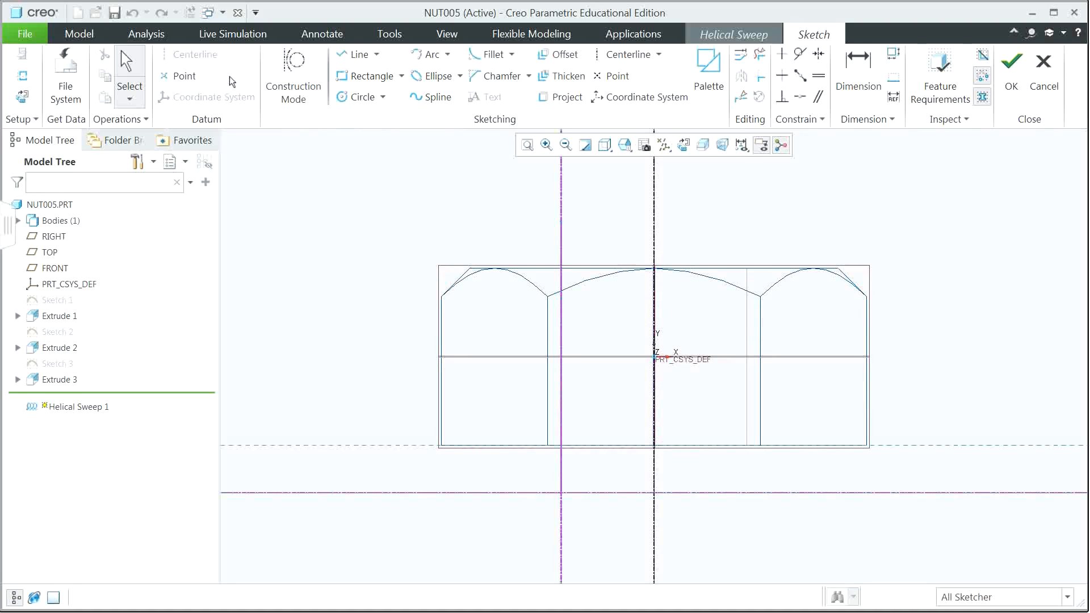
Draw a closed triangle at the helix start point, with one side on the bore line and its tip pointing outward into the nut wall
click(376, 54)
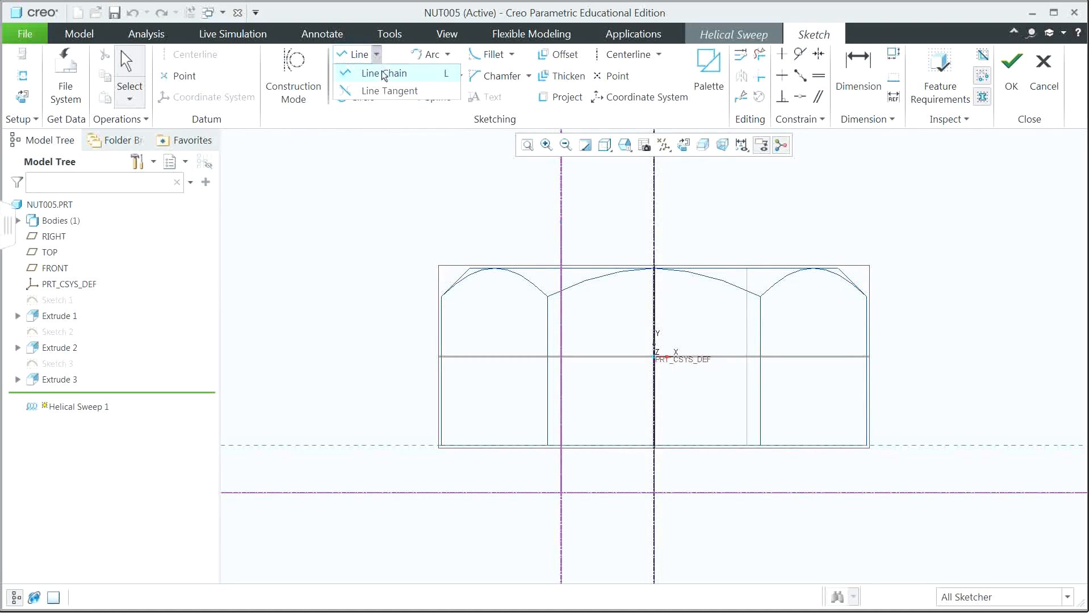
click(382, 74)
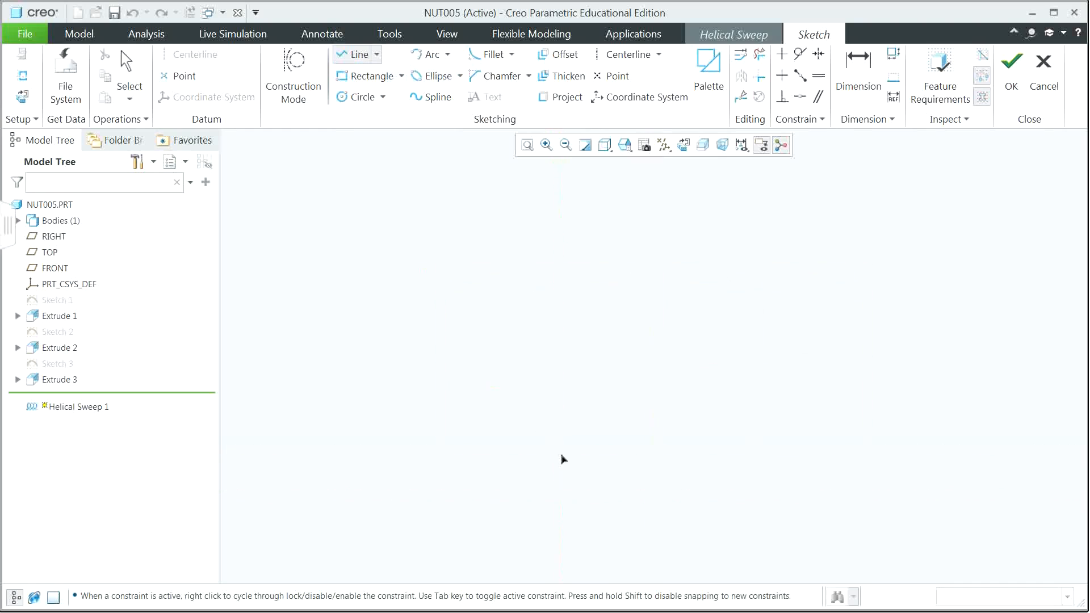
click(560, 493)
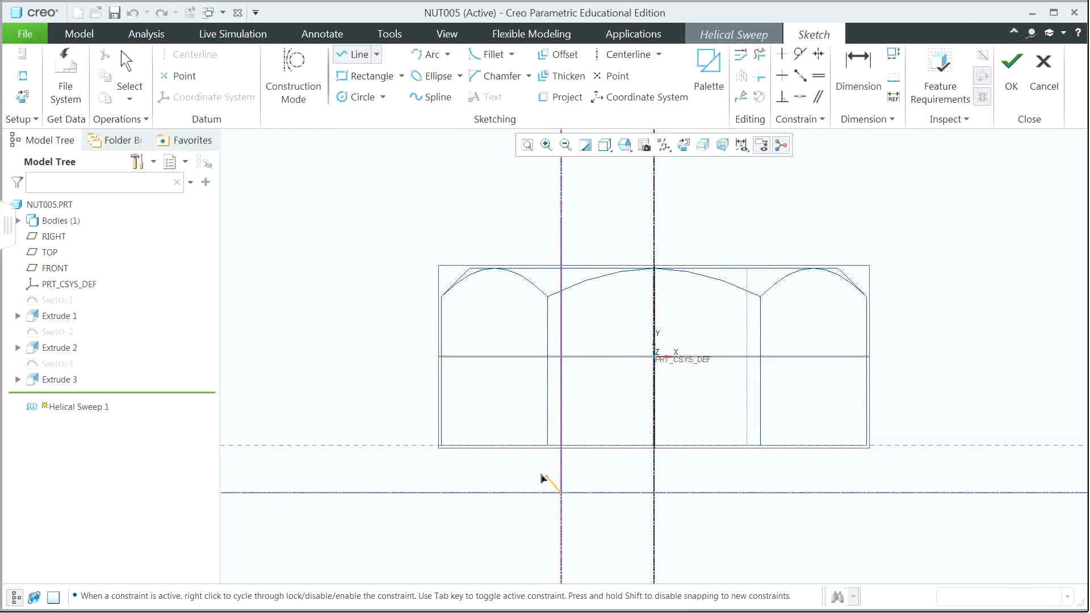
click(535, 468)
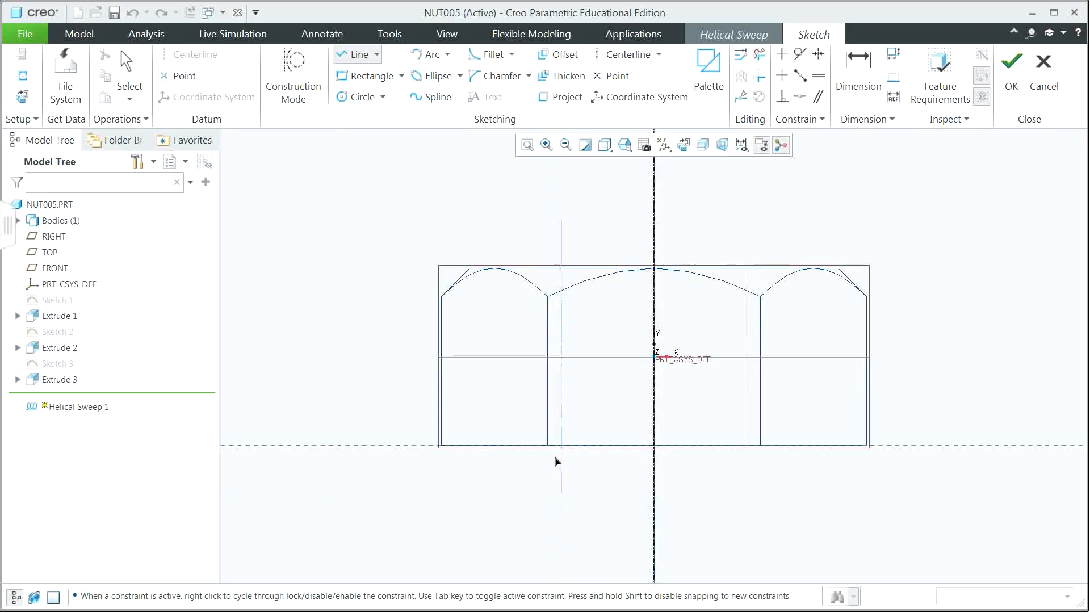
click(560, 450)
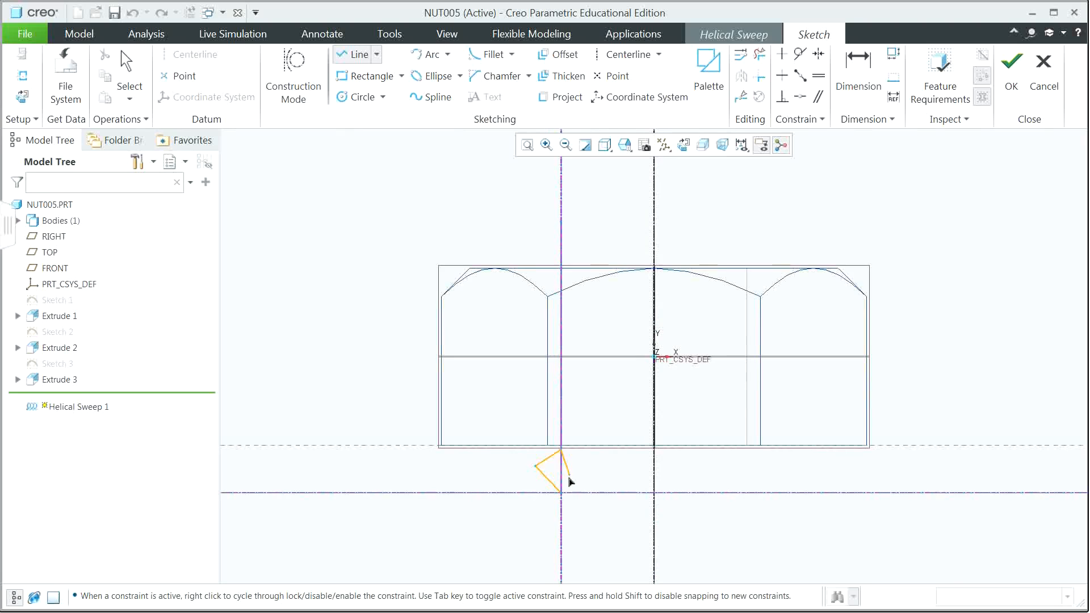
click(561, 492)
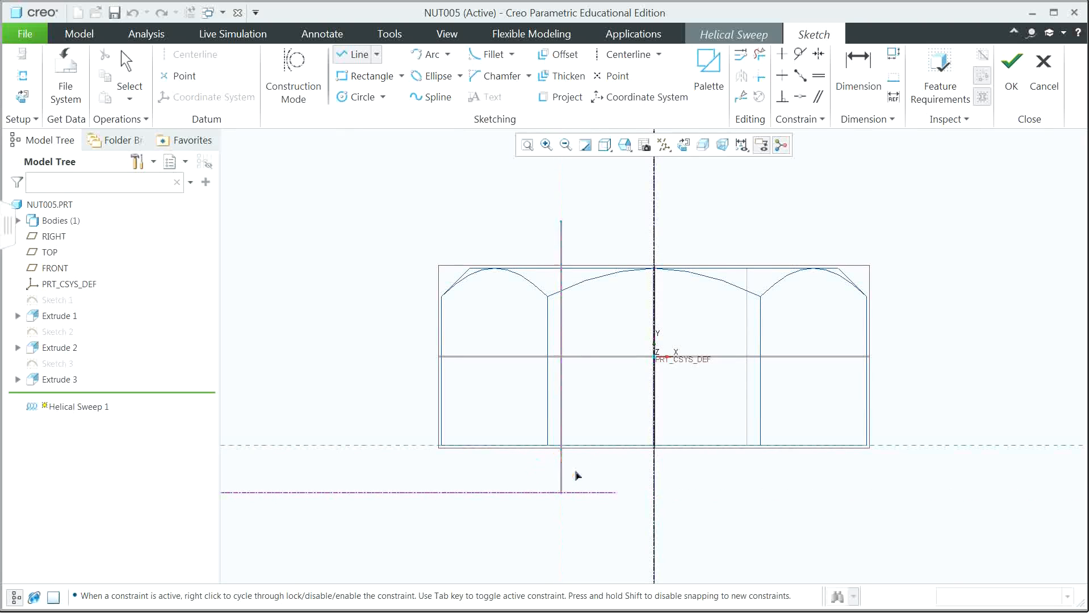
scroll(562, 491, up, 4)
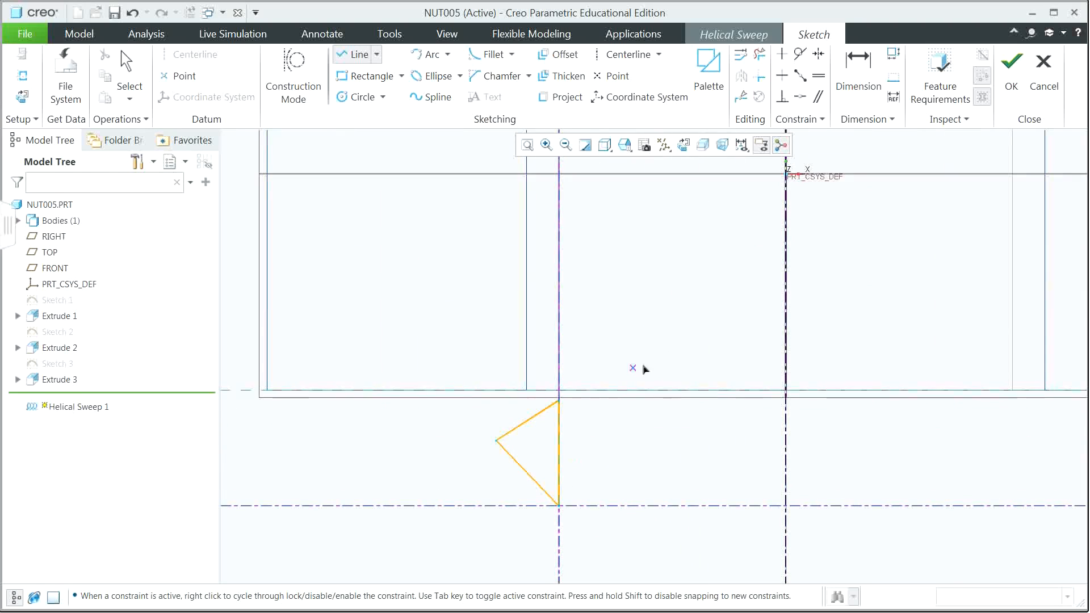
middle_click(453, 434)
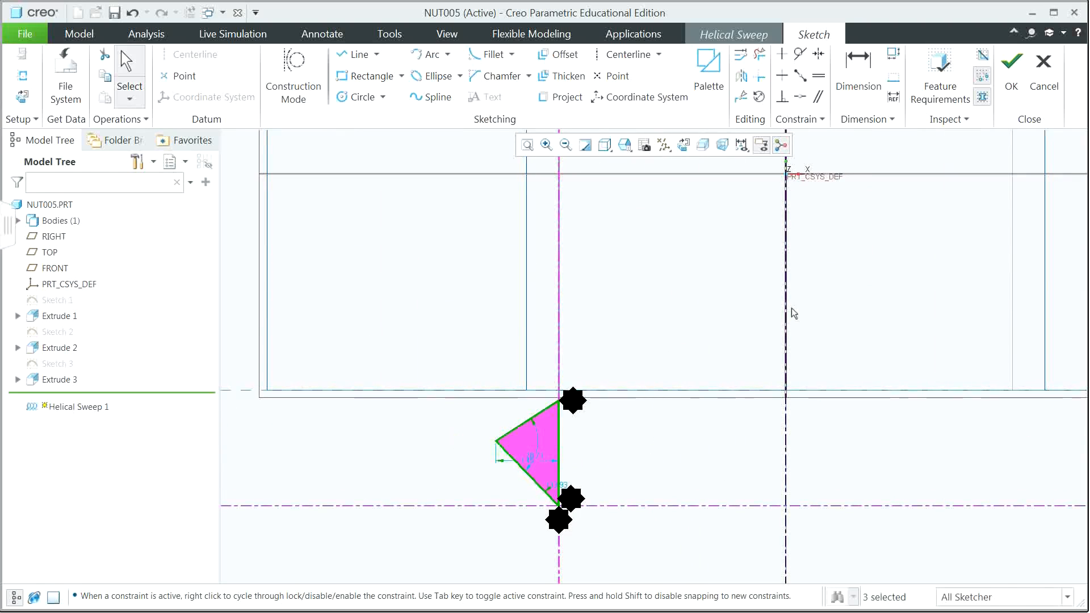
Constrain the triangle's three sides to equal length and set the side on the bore line to 1.2 mm
click(821, 80)
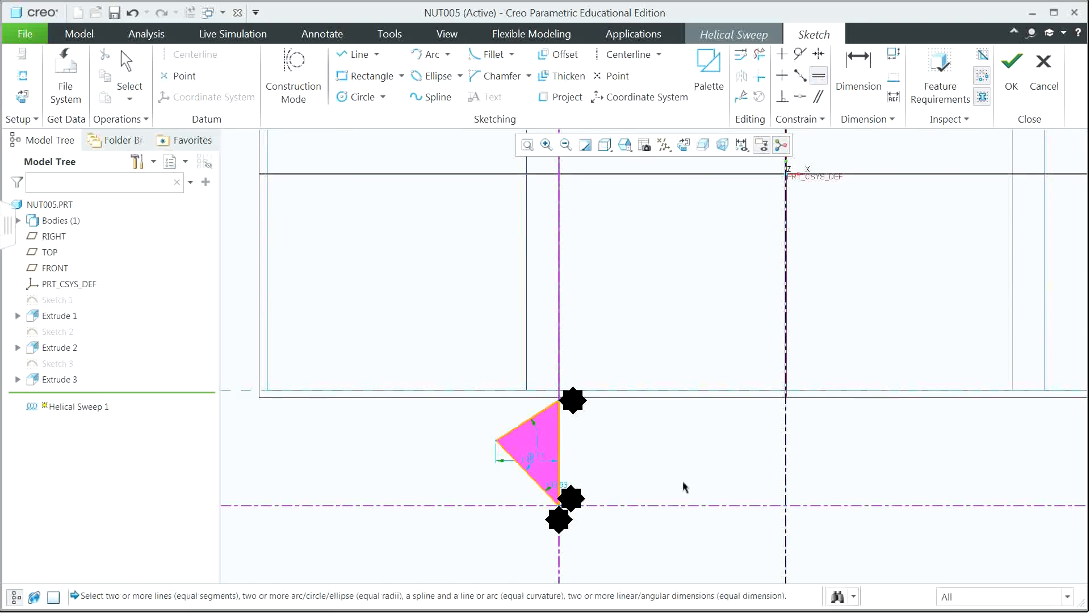
click(523, 427)
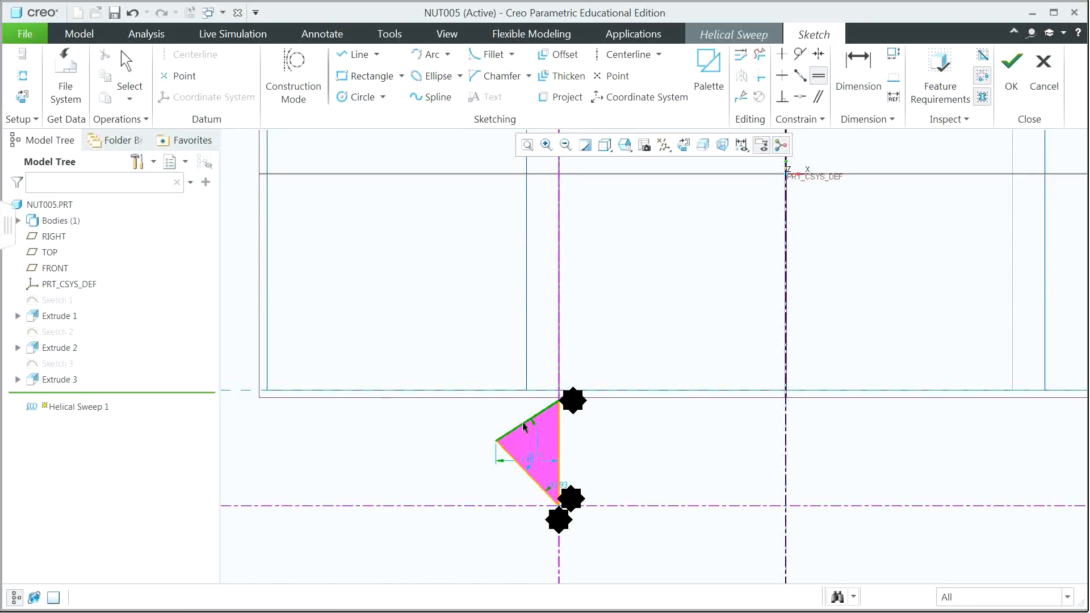
click(562, 442)
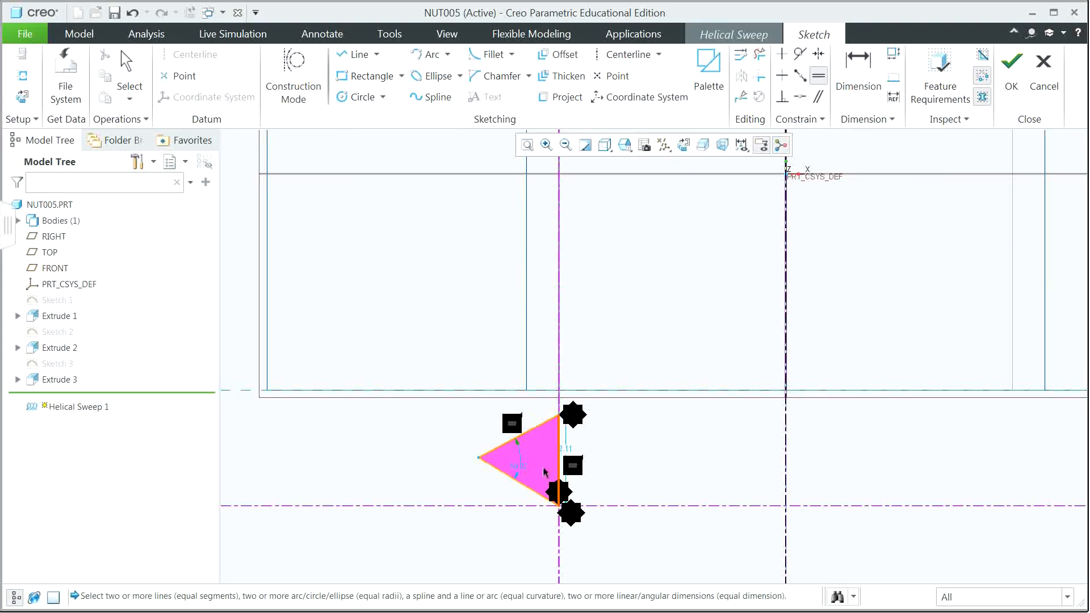
click(523, 486)
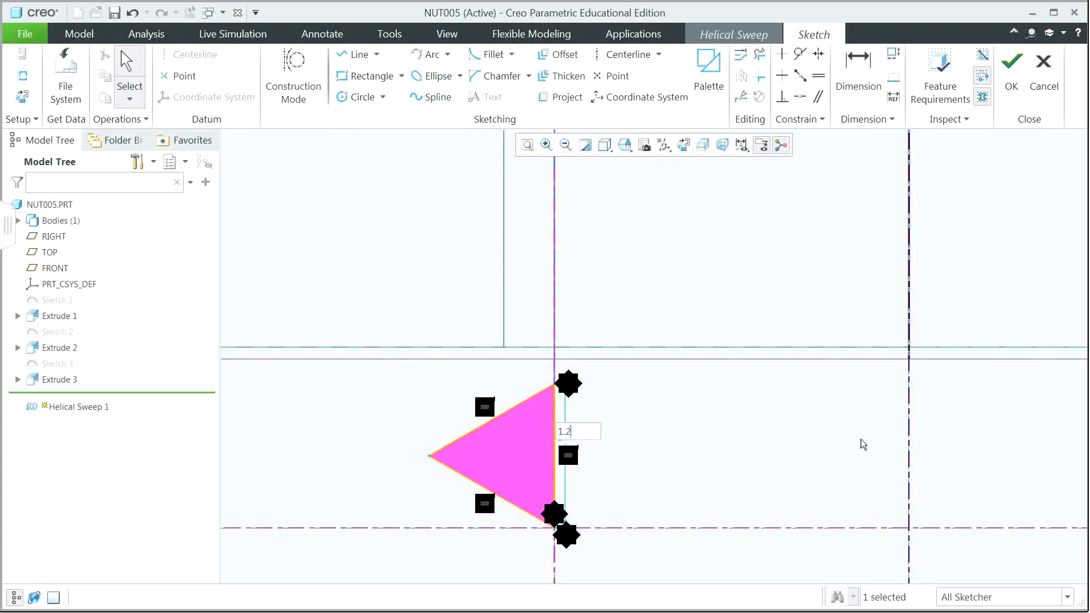
key(Return)
scroll(390, 530, up, 3)
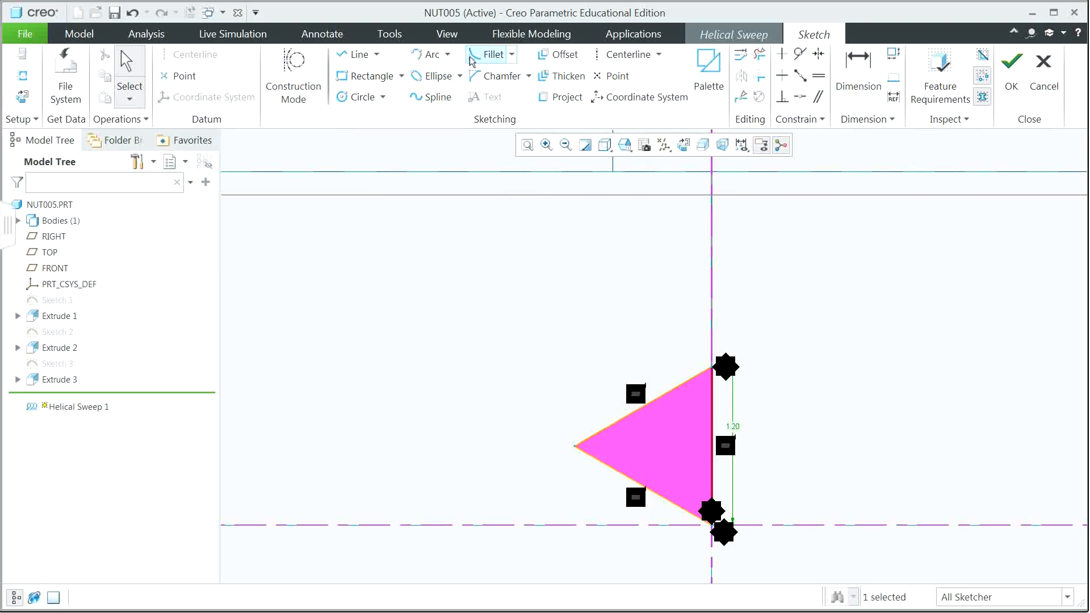
Fillet the outward tip of the triangular thread section and set the fillet radius to 0.16 mm
click(489, 54)
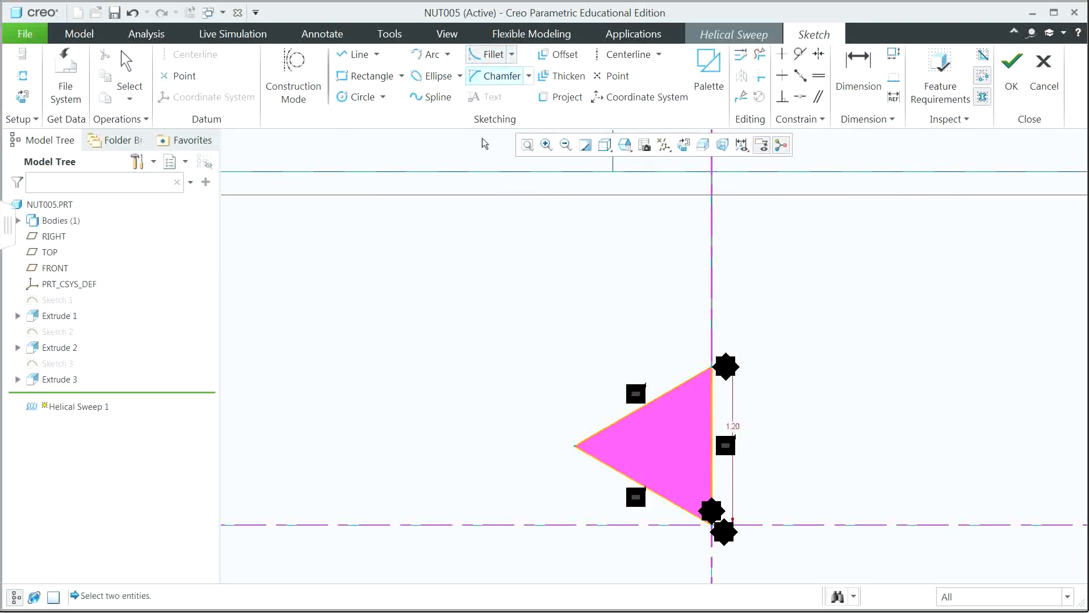
click(601, 429)
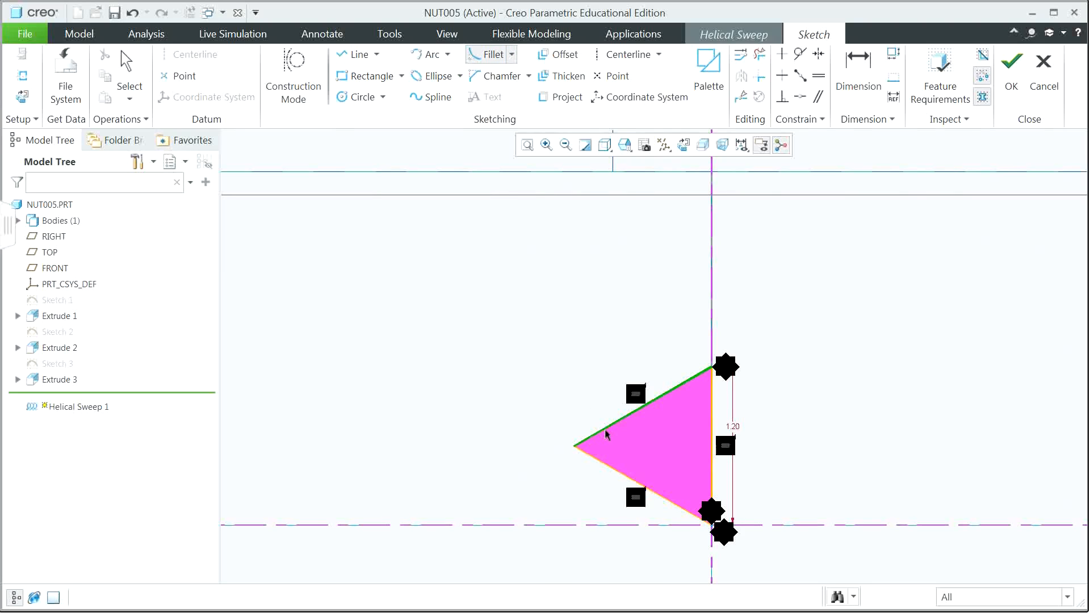
click(600, 461)
scroll(561, 480, down, 2)
middle_click(560, 478)
double_click(622, 325)
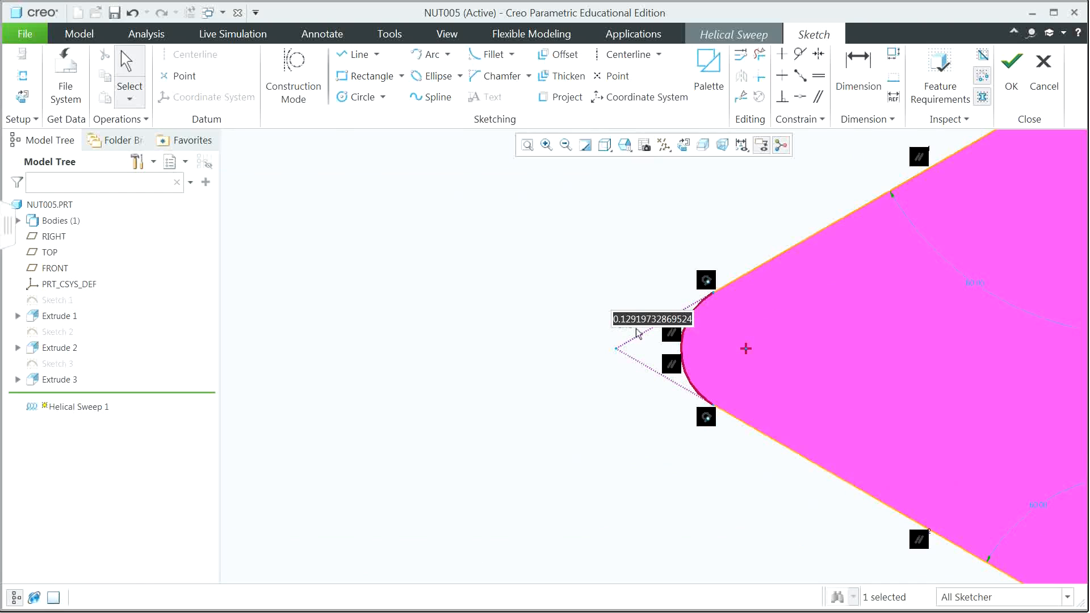
text(0.16)
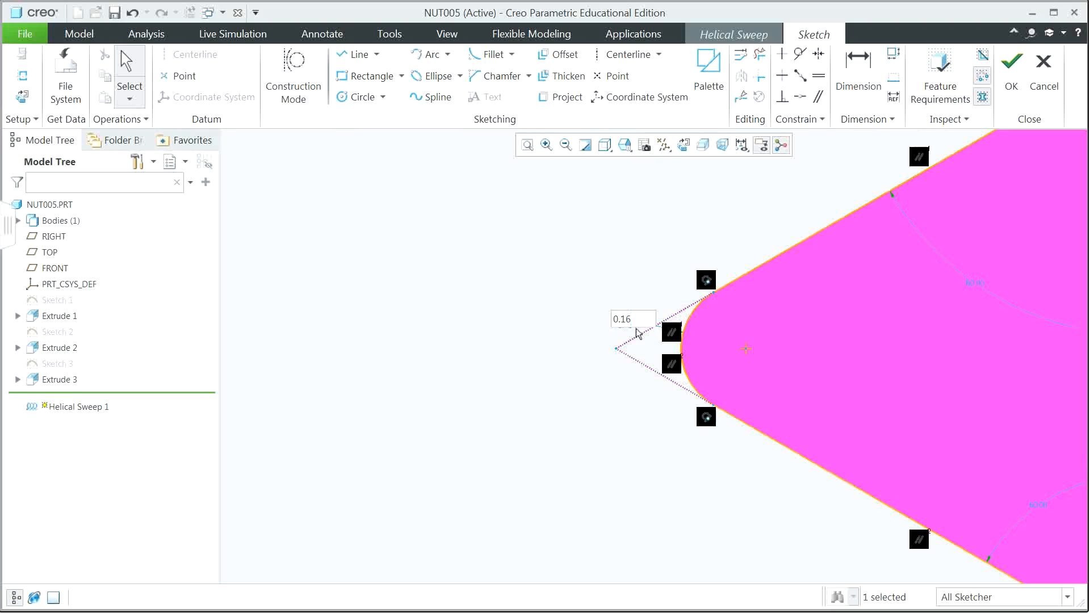
key(Return)
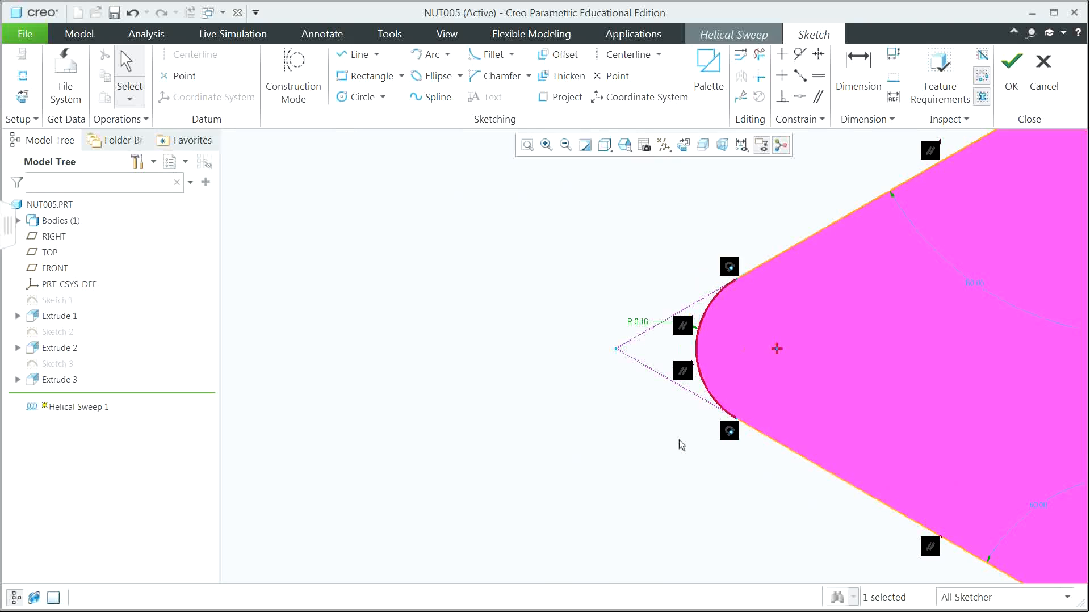
Finish the thread section sketch and display the nut with the Shading With Reflections style
scroll(677, 443, down, 3)
scroll(676, 442, down, 3)
click(1011, 74)
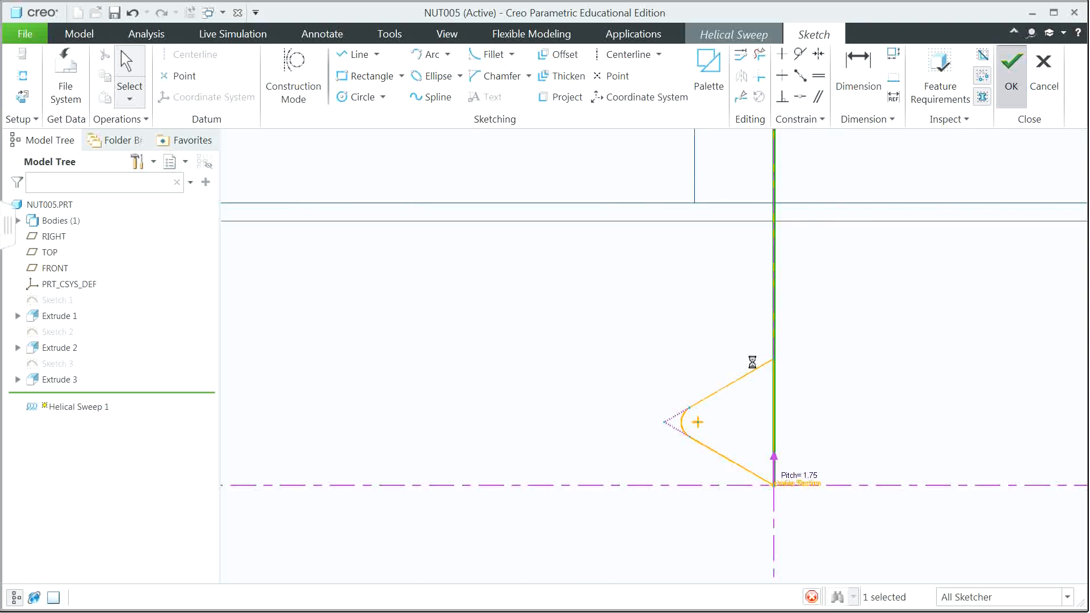
scroll(754, 366, down, 10)
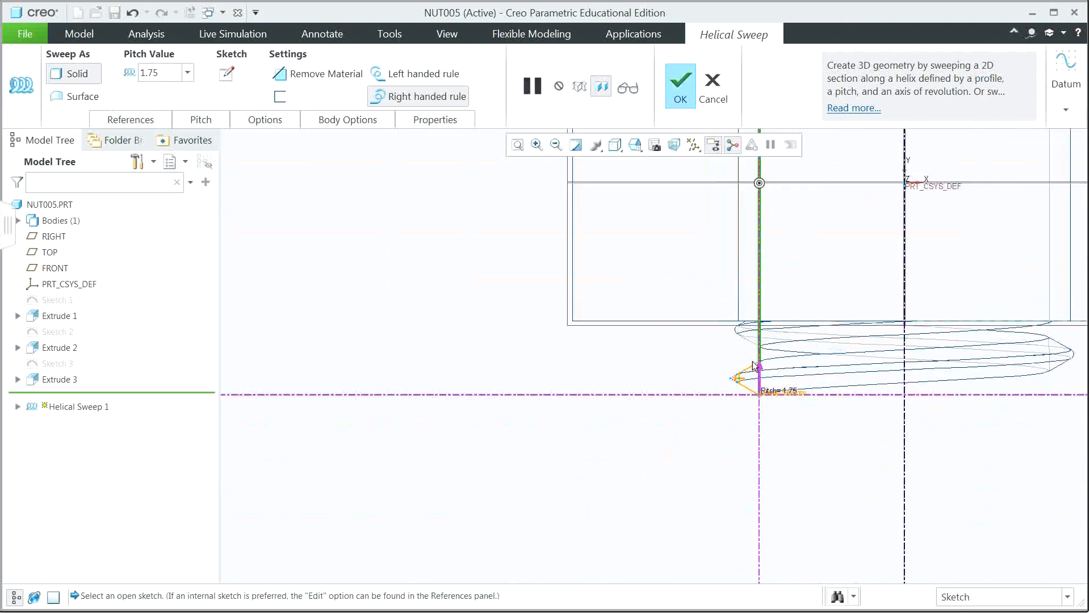
scroll(624, 318, down, 1)
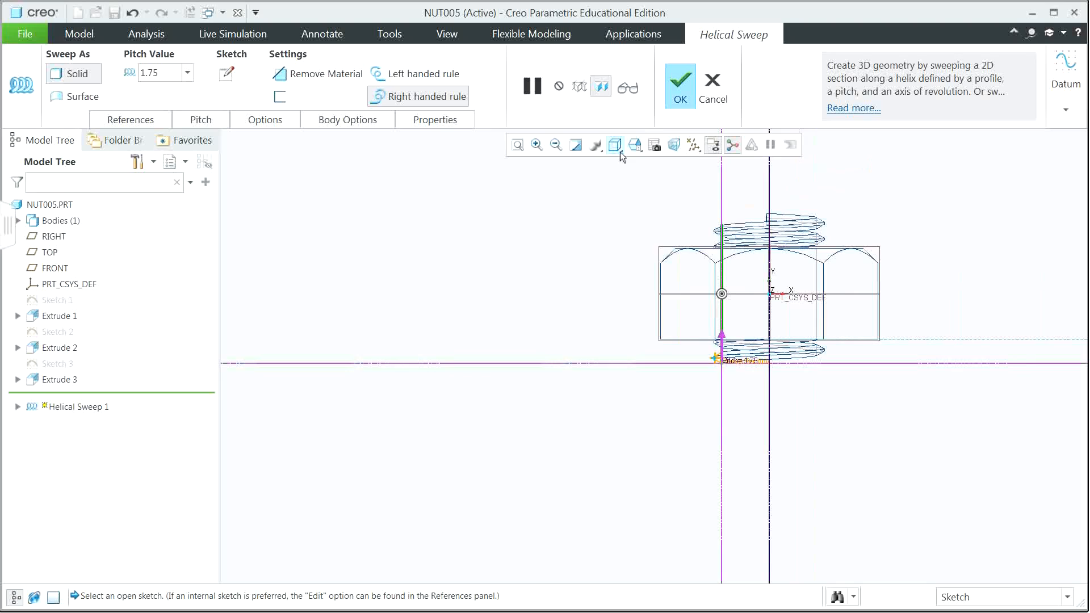
click(614, 144)
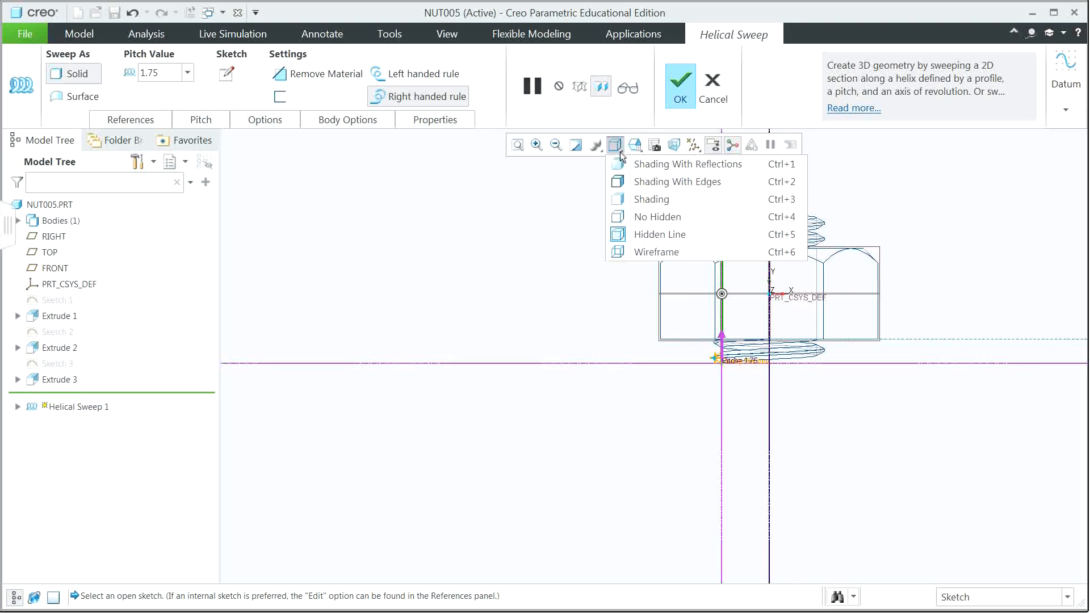
click(643, 169)
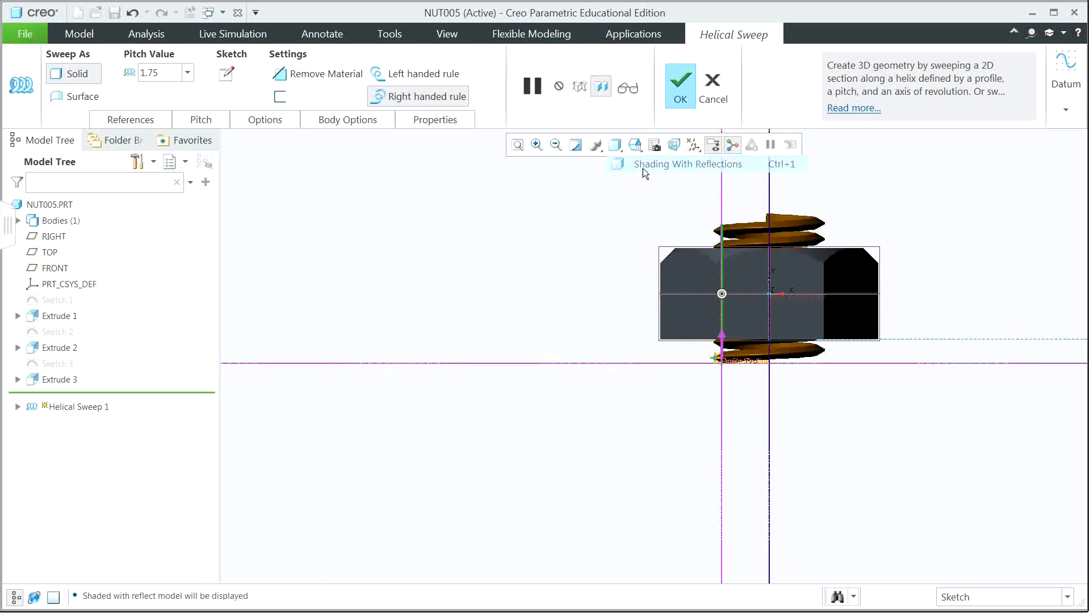
Make the helical sweep remove material and complete it to cut the internal thread in the nut's bore
click(313, 76)
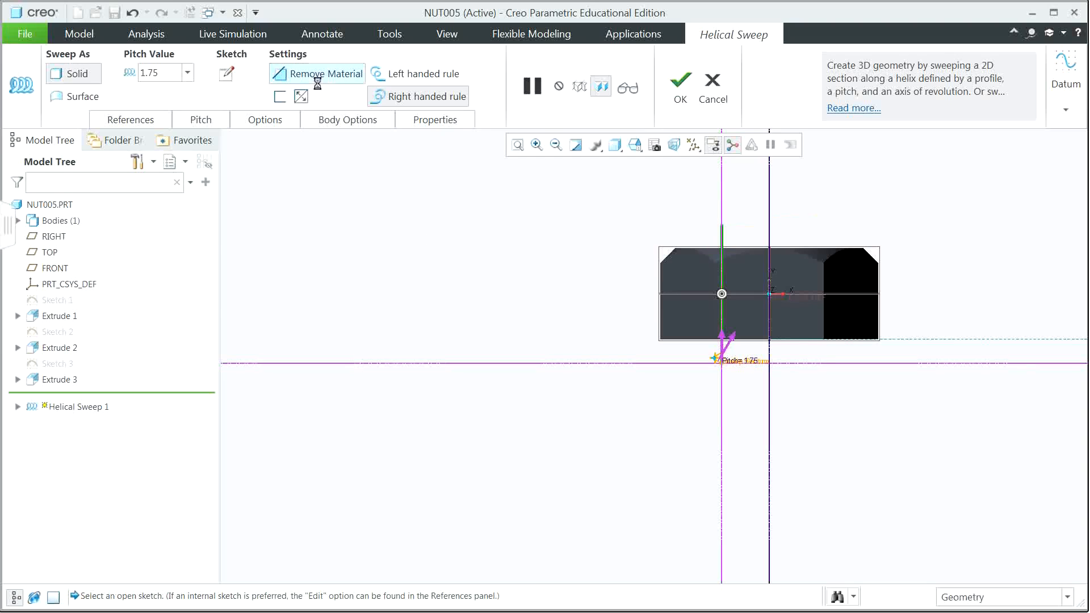
mouse_move(558, 264)
middle_down()
mouse_move(558, 310)
mouse_move(556, 281)
middle_up()
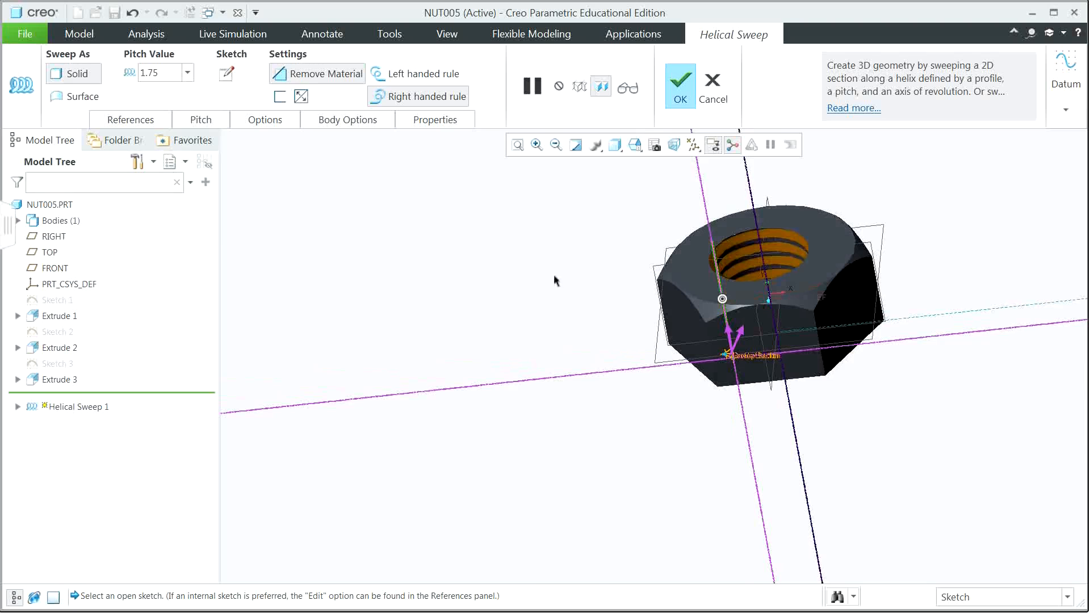
click(679, 94)
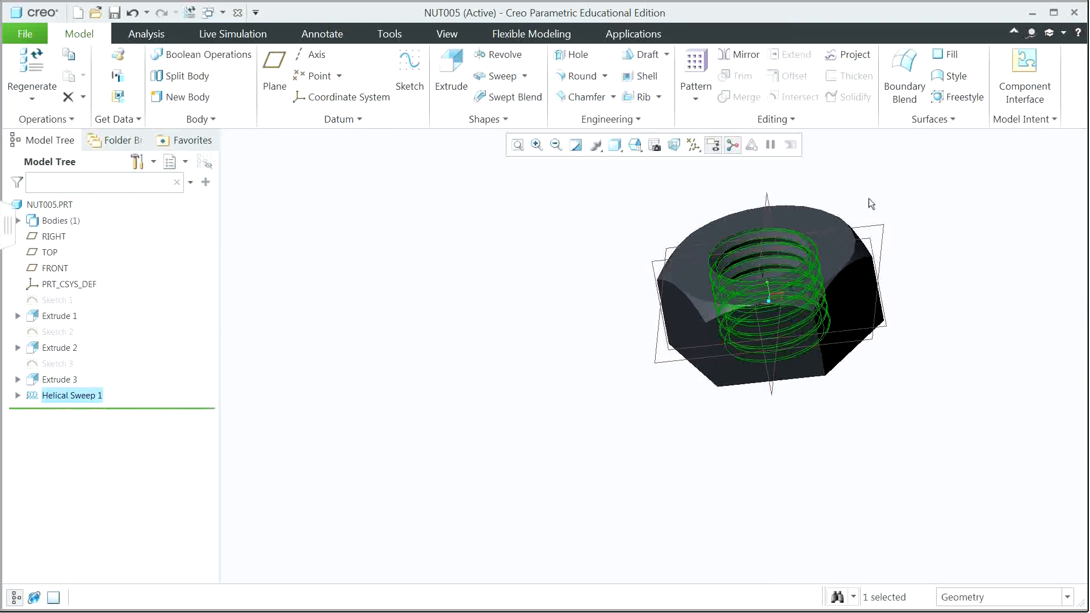
middle_drag(871, 203, 953, 174)
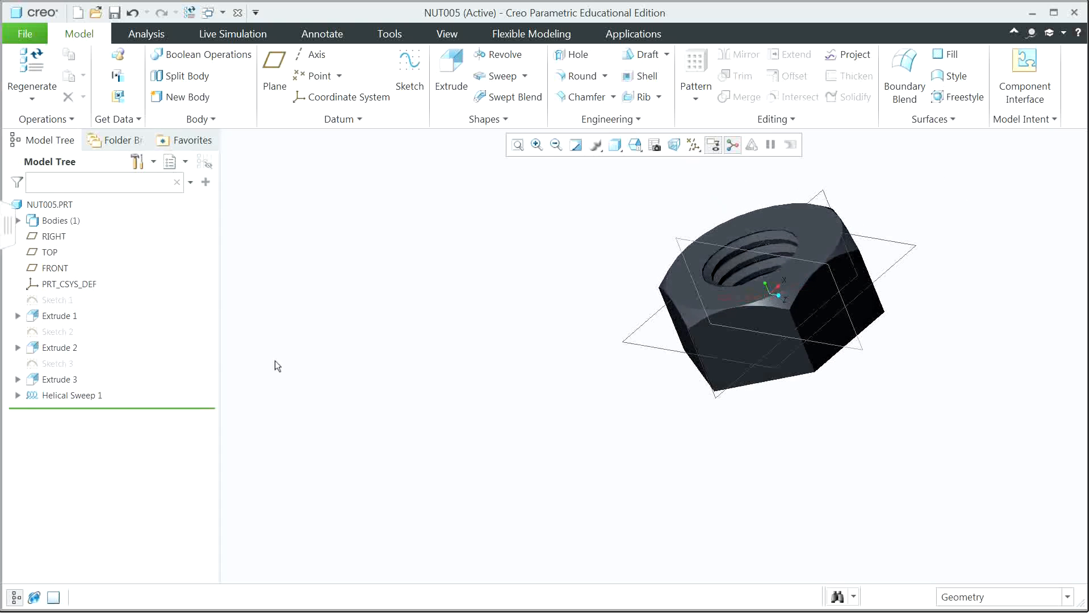
Apply the dark red appearance to the entire nut, using the Part selection filter
click(442, 34)
click(173, 100)
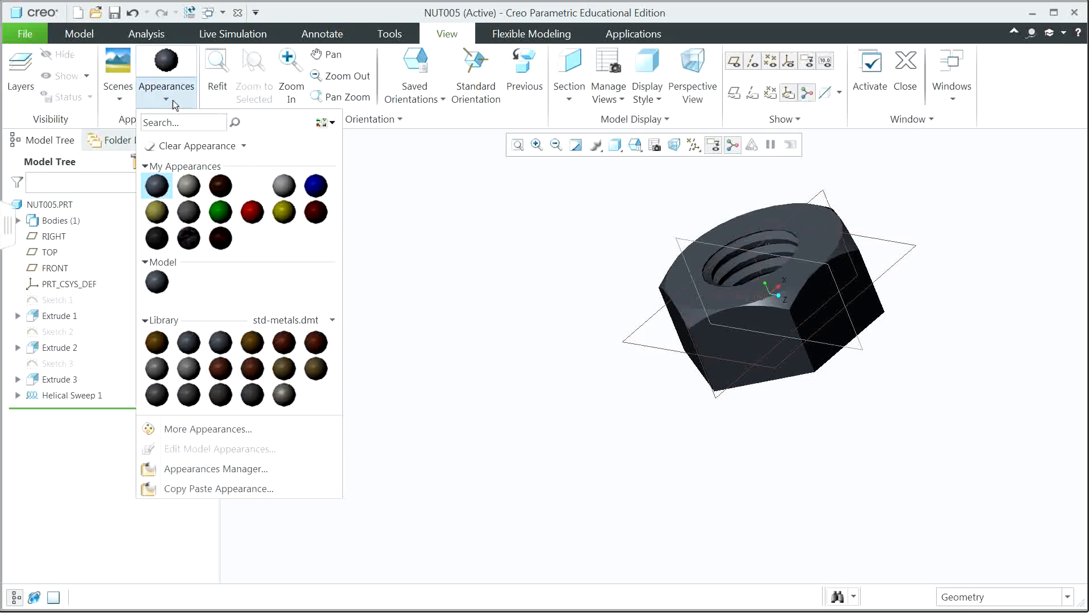
click(315, 212)
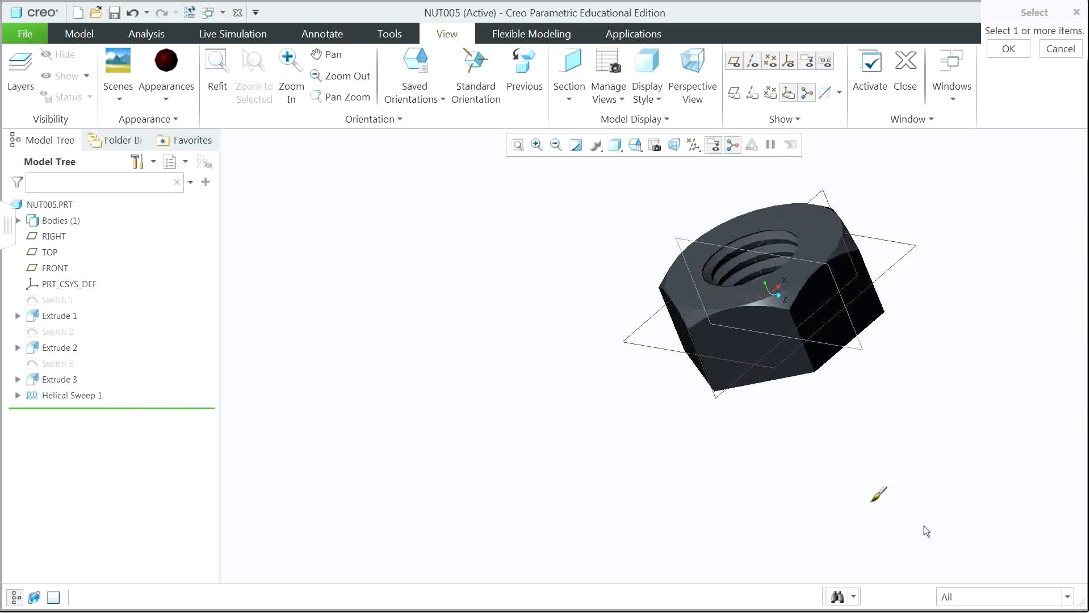
click(1067, 597)
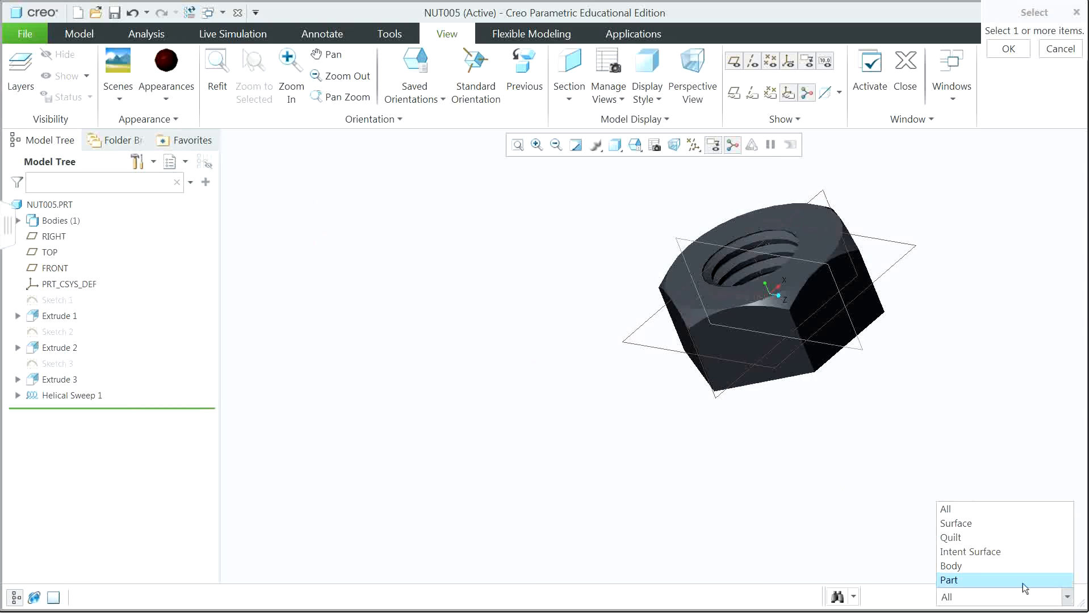
click(1015, 580)
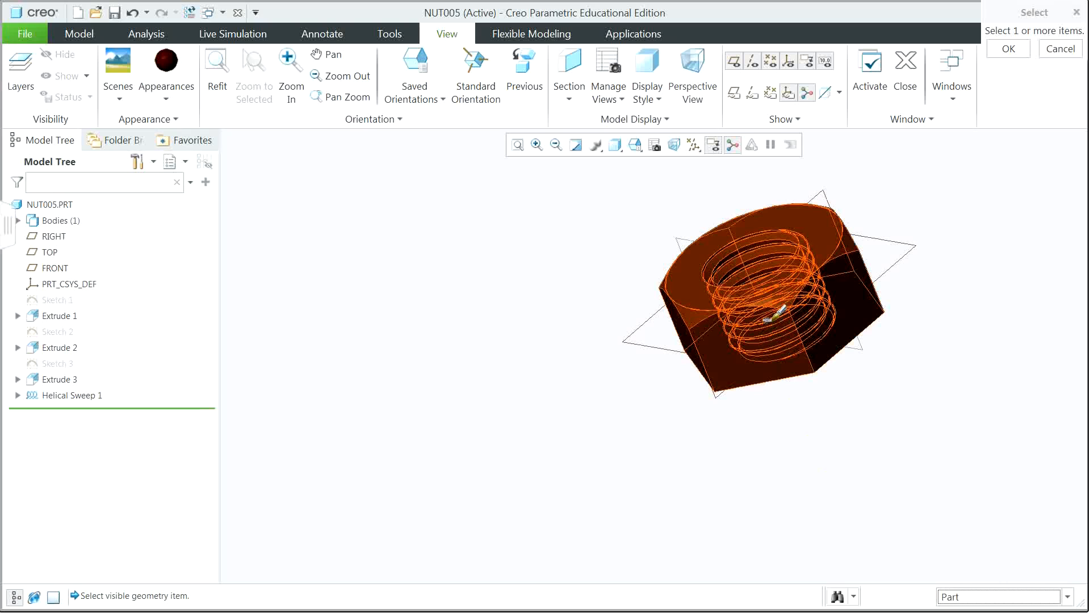
click(774, 314)
middle_click(774, 314)
middle_drag(775, 313, 924, 318)
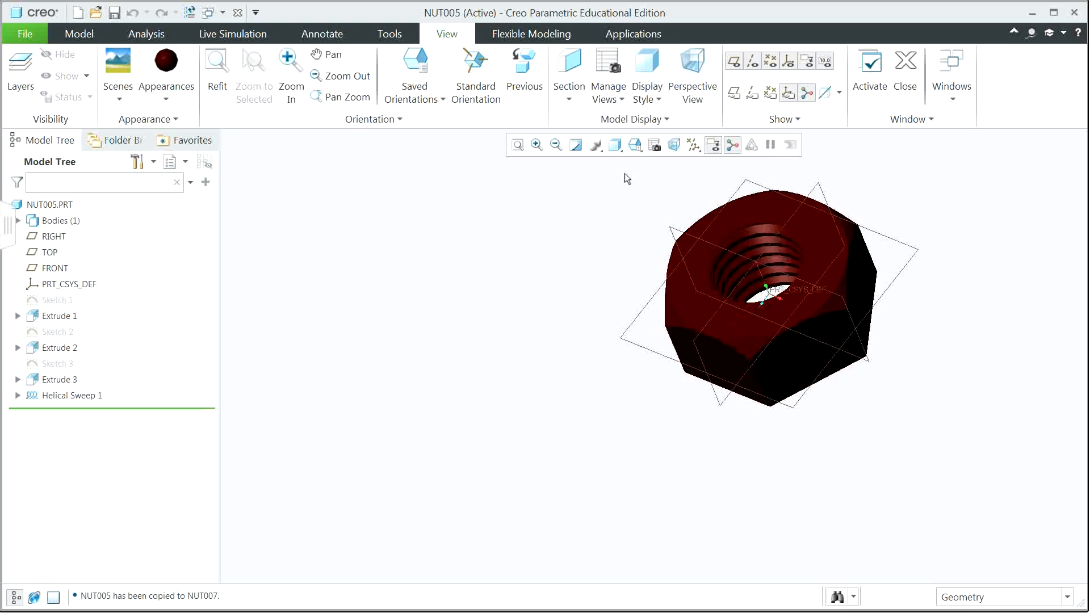
Reorient the nut to its standard orientation, inspect the threaded bore, and close the part window
click(640, 149)
click(655, 162)
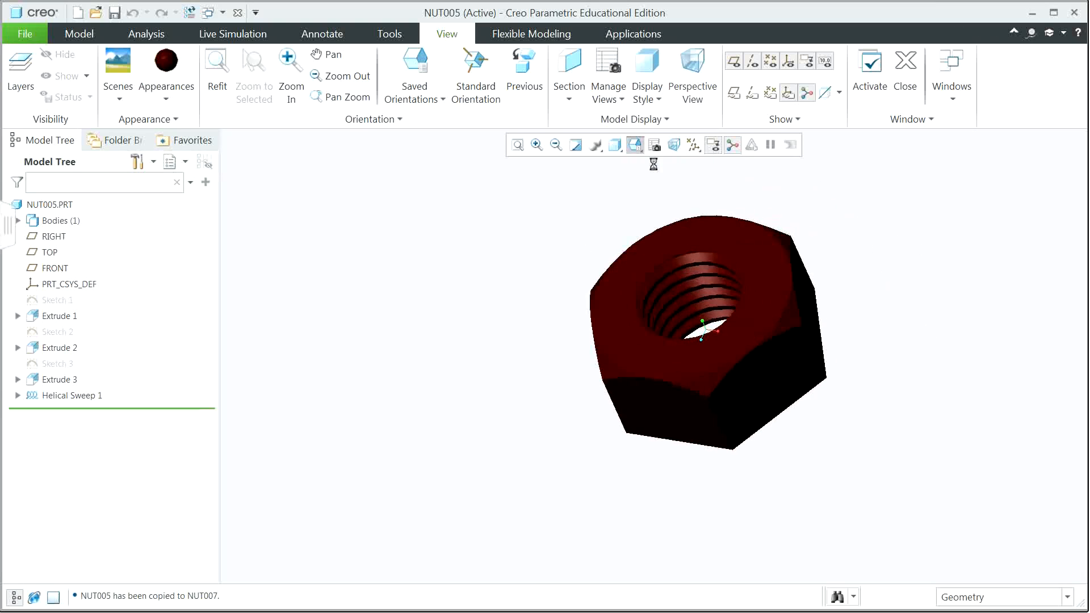
middle_drag(866, 420, 802, 236)
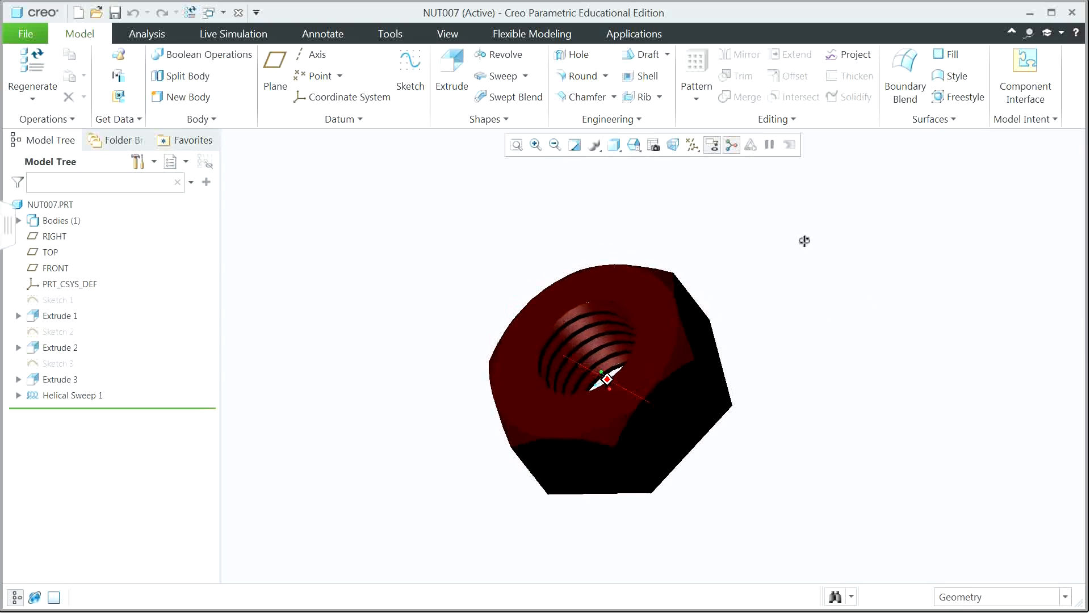
middle_drag(793, 378, 806, 315)
click(25, 34)
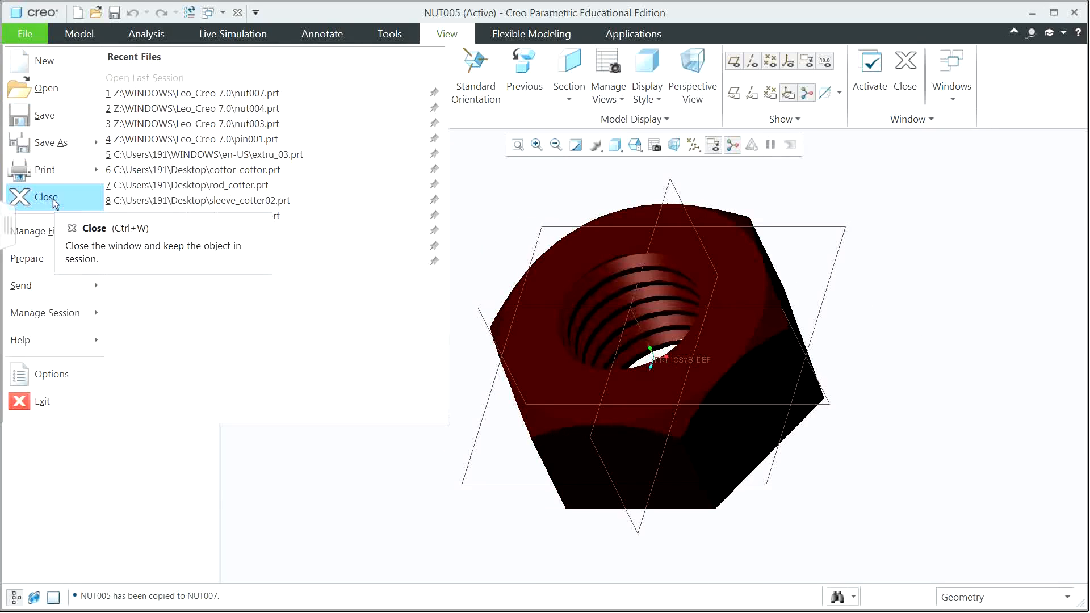
click(46, 197)
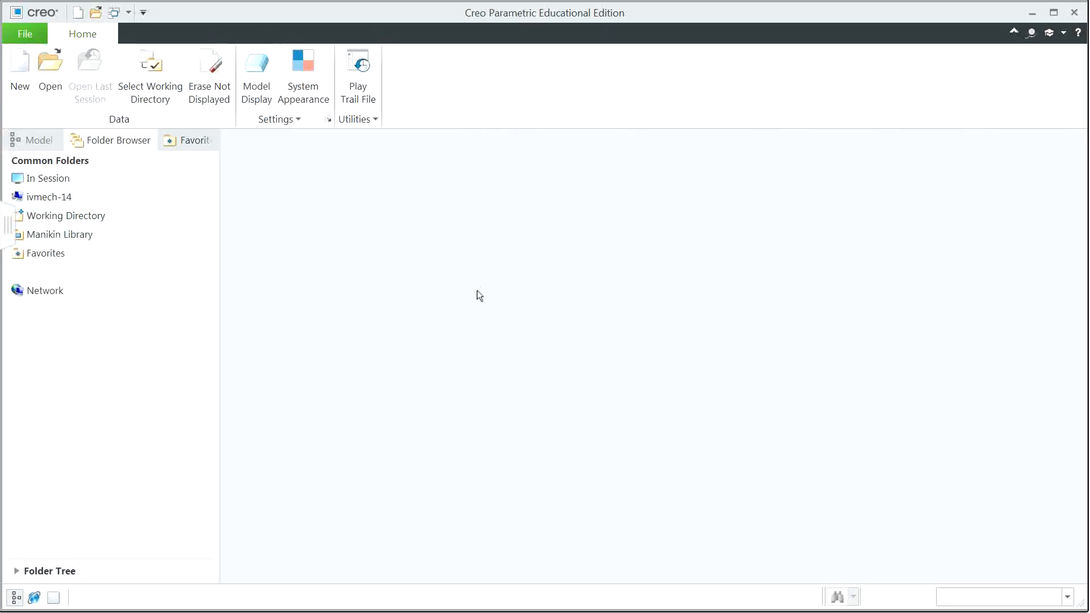